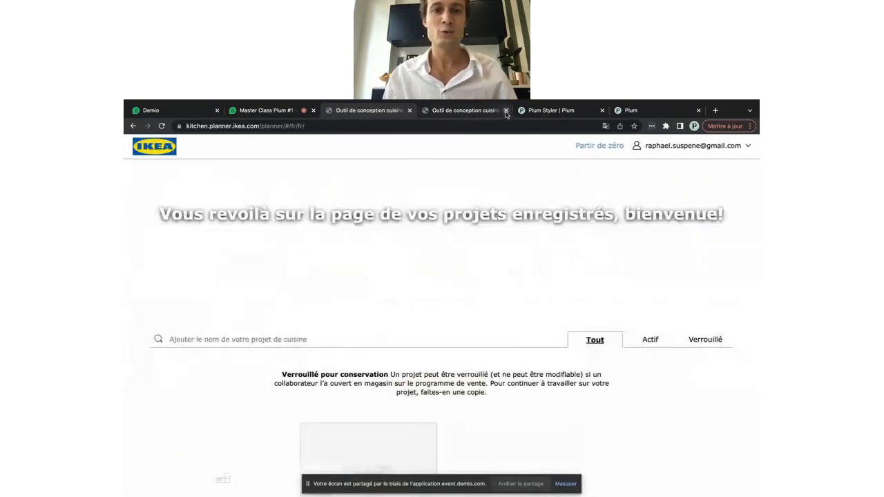
Close the duplicate planner tab and start a new kitchen project from the saved projects page
left_click(506, 111)
scroll(426, 330, "down", 2)
scroll(427, 330, "down", 1)
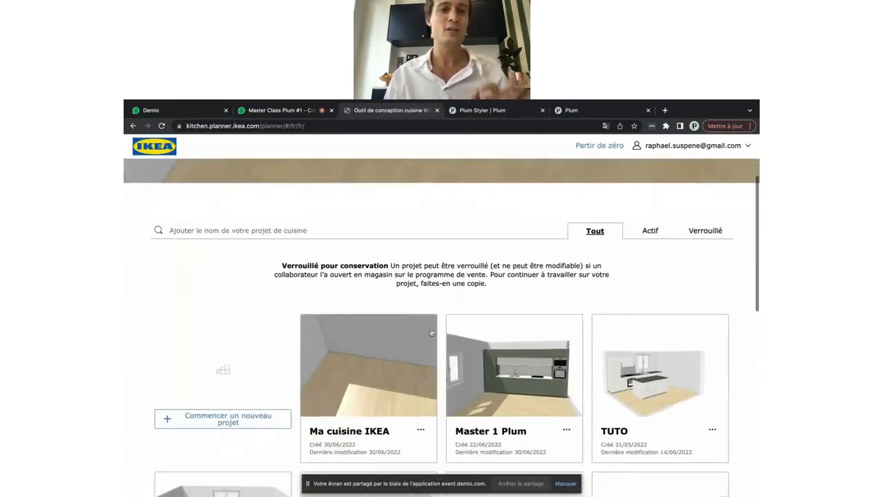
left_click(243, 417)
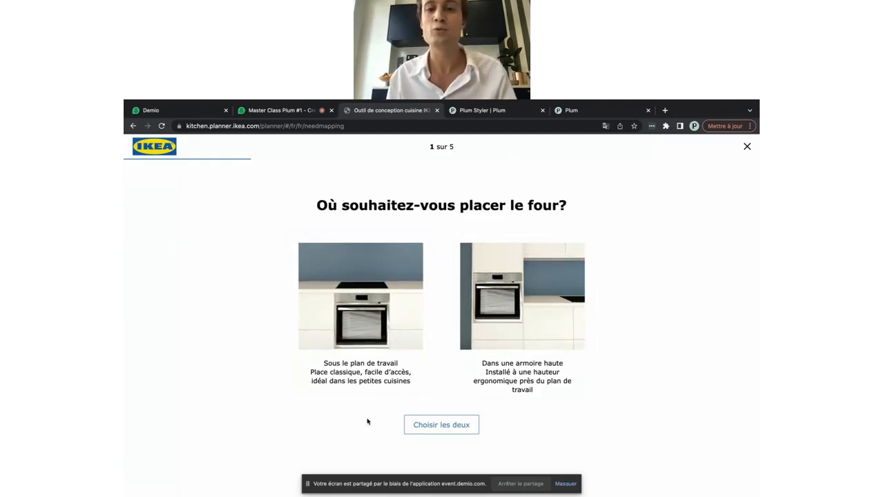
Choose a tall-cabinet oven, integrated hood and fridge, and the single-wall 'En I' layout
left_click(514, 356)
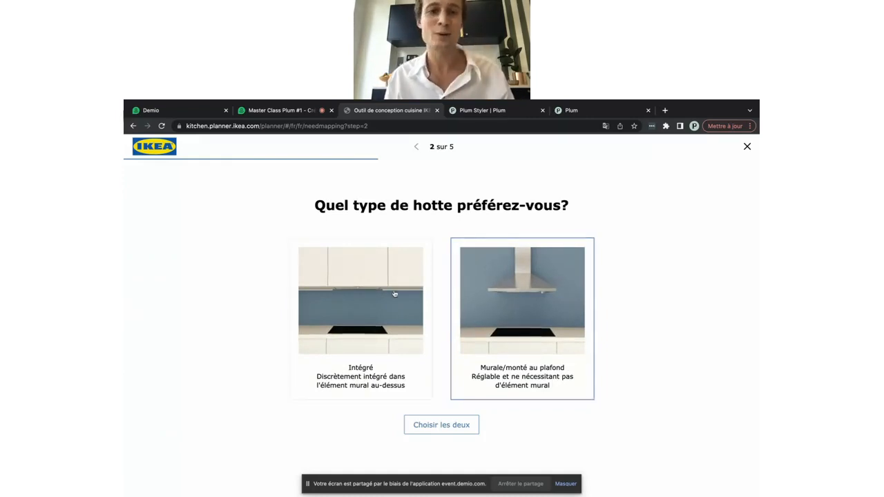
left_click(385, 334)
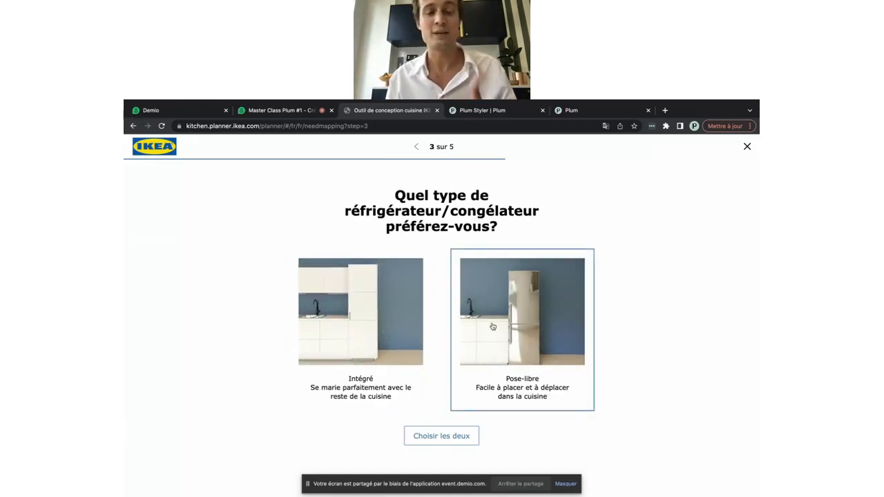
left_click(378, 316)
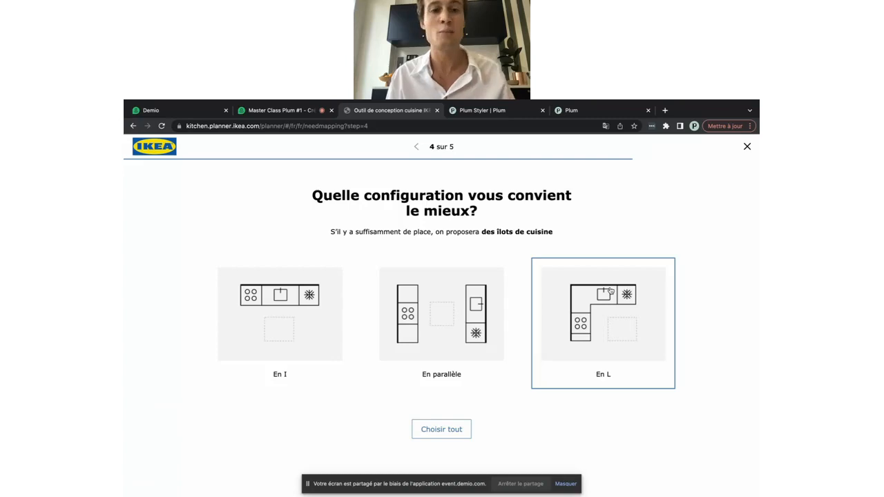
left_click(282, 305)
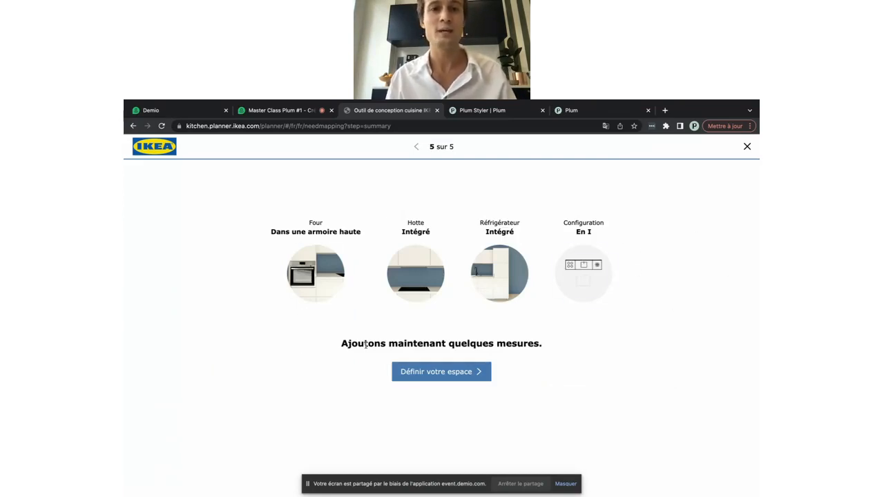
left_click(436, 374)
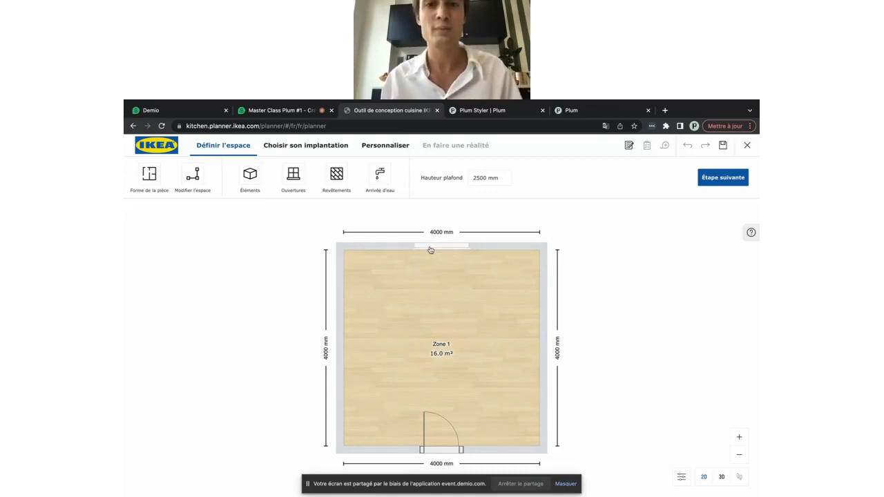
Delete the window on the top wall and the door on the bottom wall
left_click(430, 250)
left_click(290, 233)
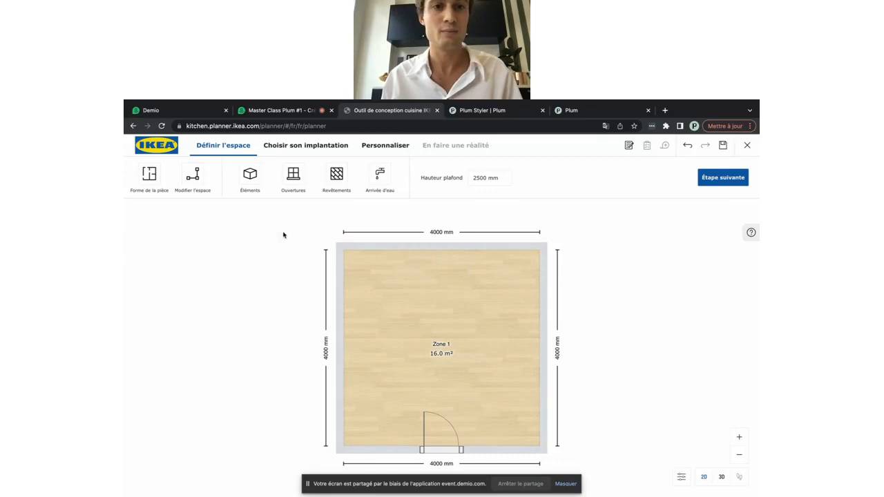
left_click(442, 452)
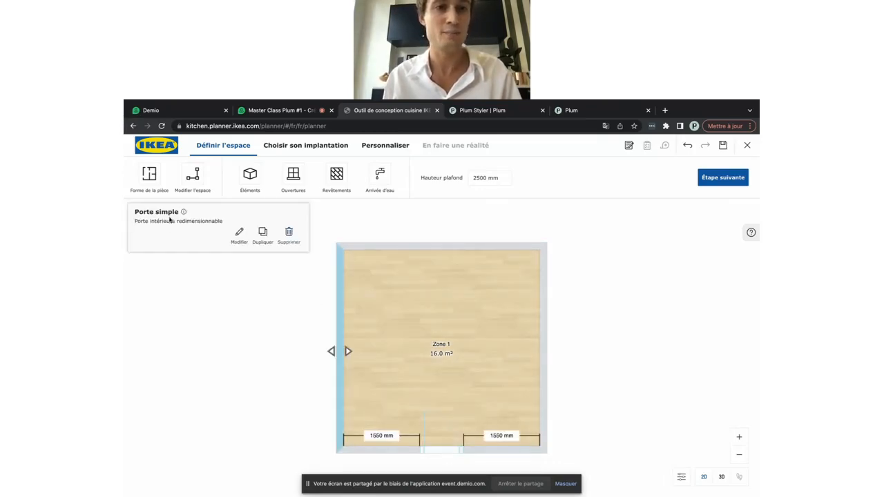
left_click(290, 234)
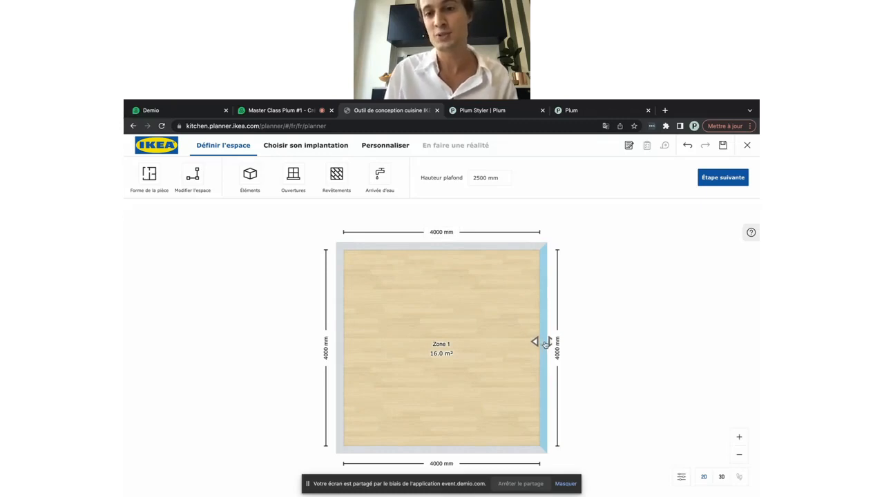
Resize the room to 4150 mm wide by 5500 mm long
left_click_drag(545, 344, 567, 346)
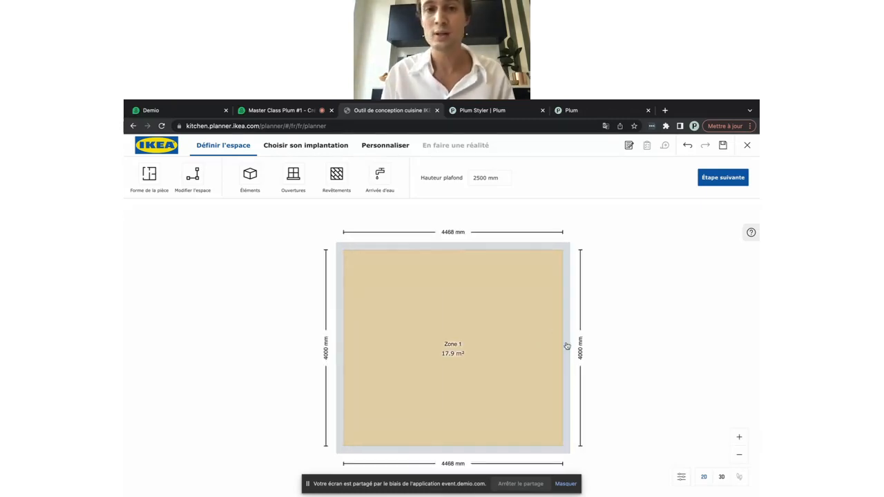
left_click_drag(446, 251, 441, 230)
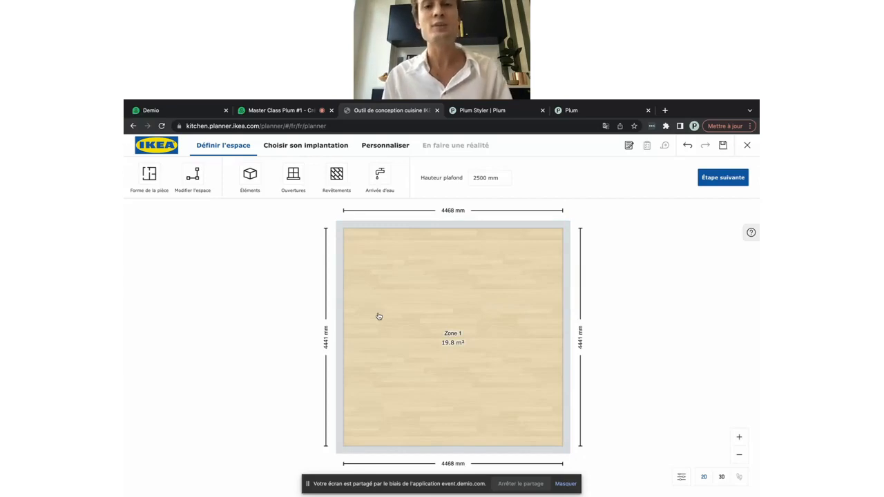
left_click(443, 211)
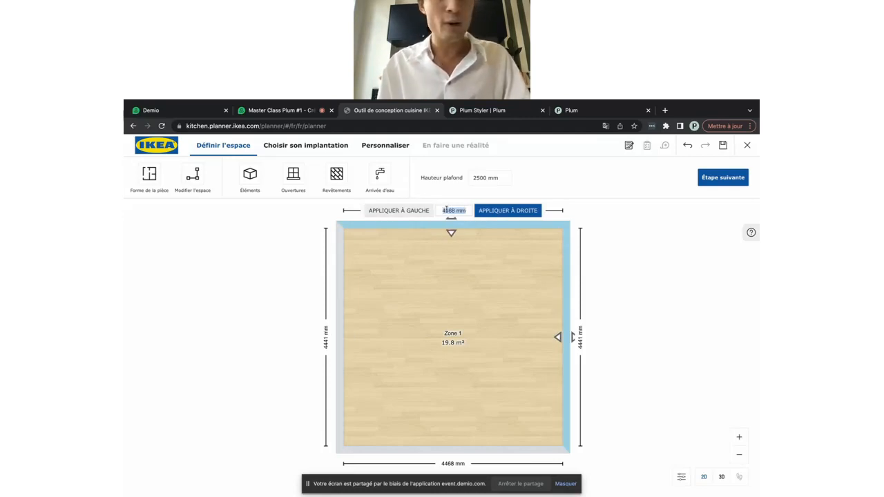
type("4150")
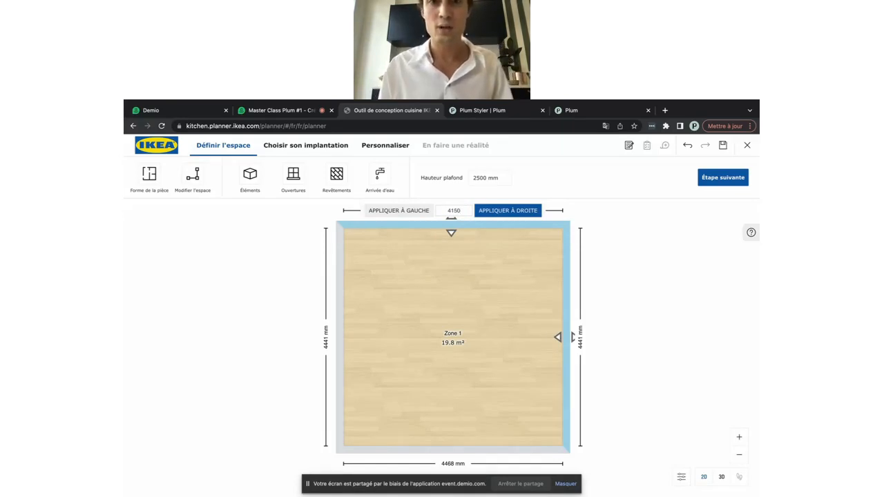
key("Return")
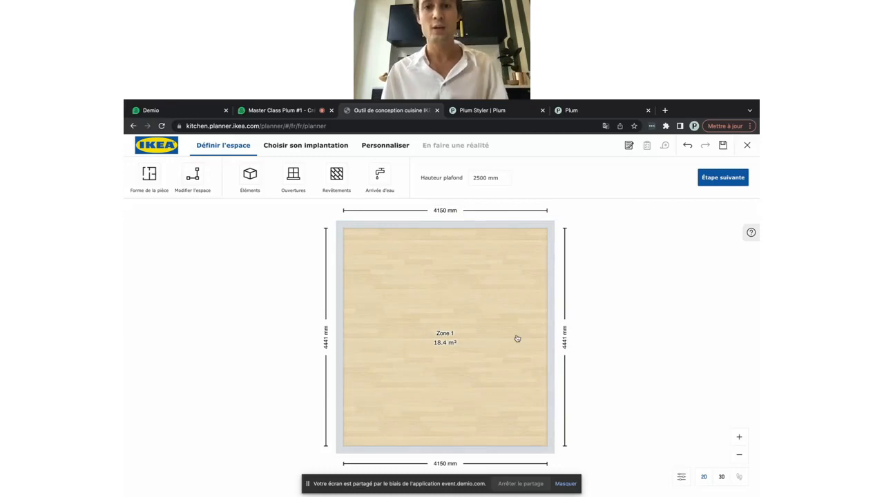
left_click(543, 341)
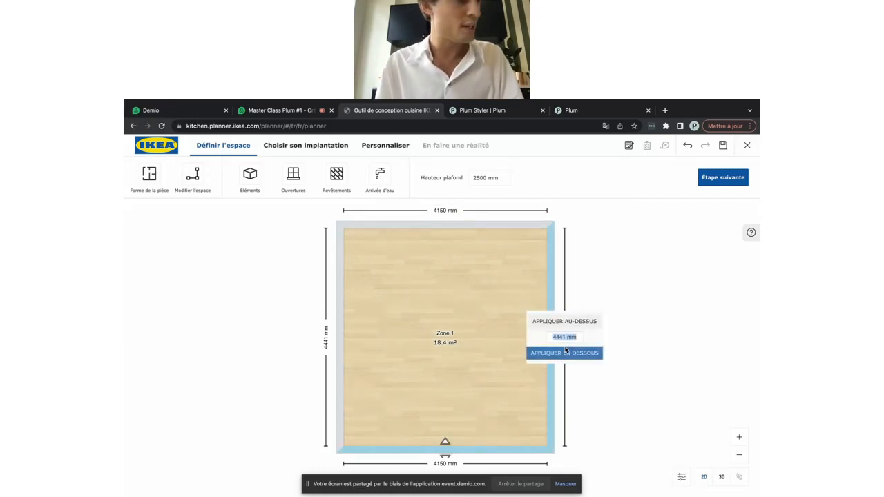
type("5500")
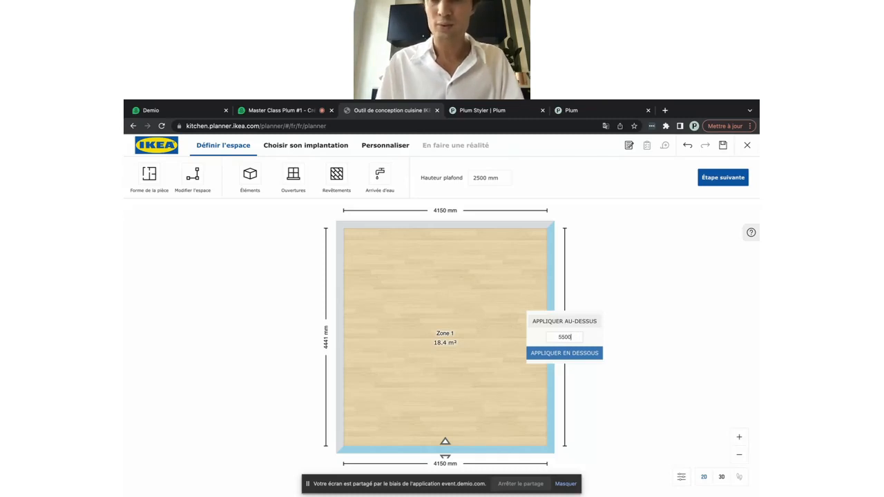
key("Return")
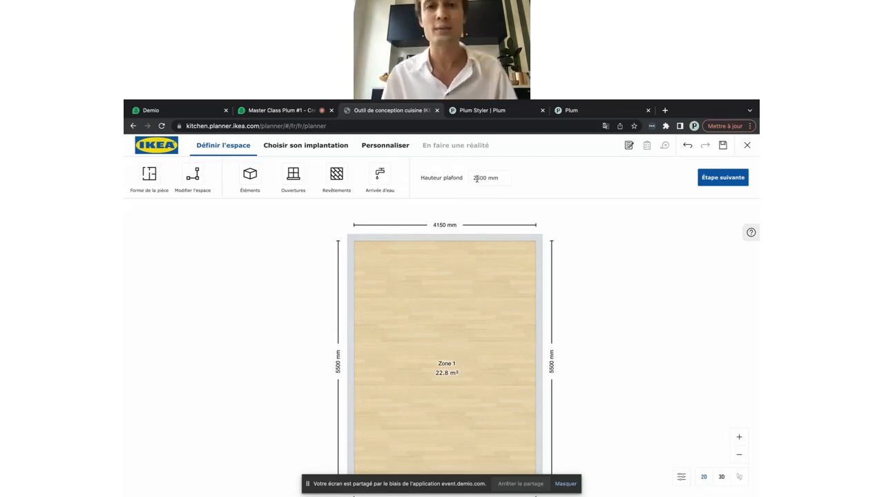
Change the Hauteur plafond value from 2500 to 2700 mm
left_click(476, 178)
double_click(476, 178)
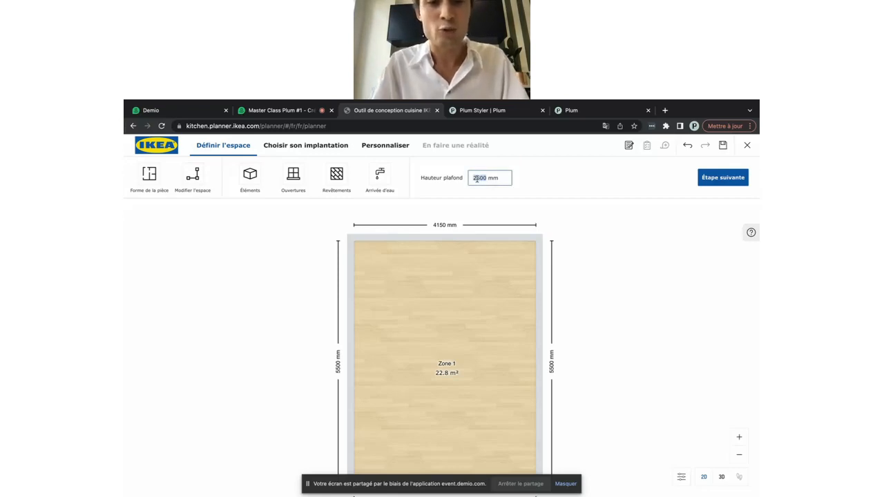
type("27")
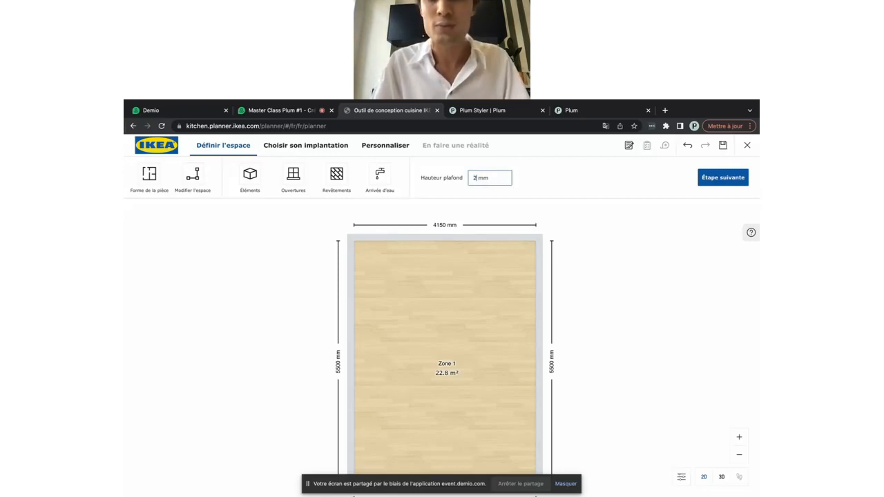
type("00")
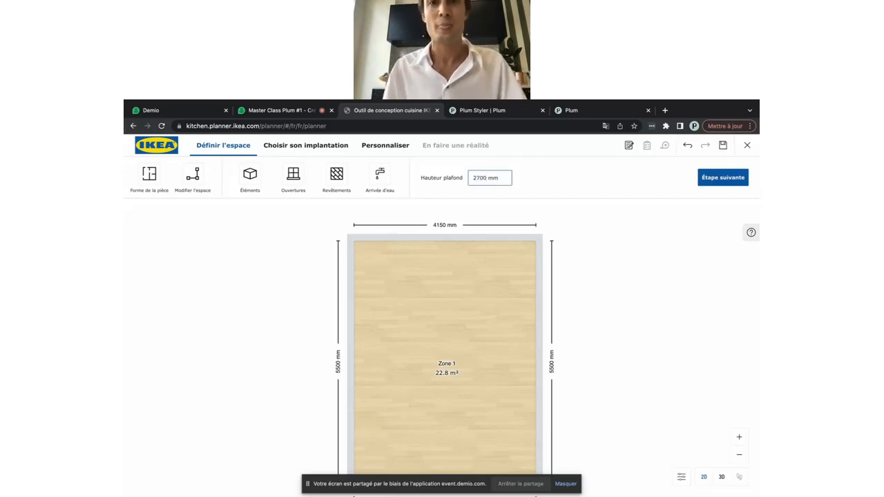
left_click(484, 263)
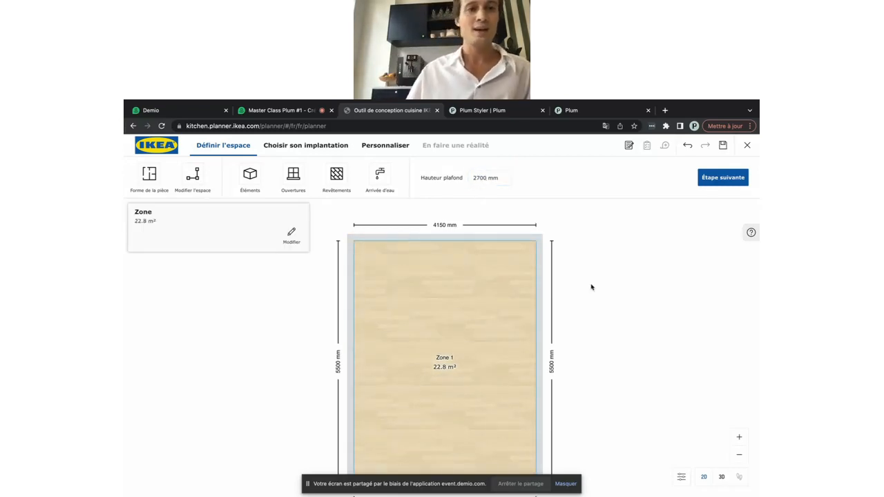
scroll(484, 342, "down", 1)
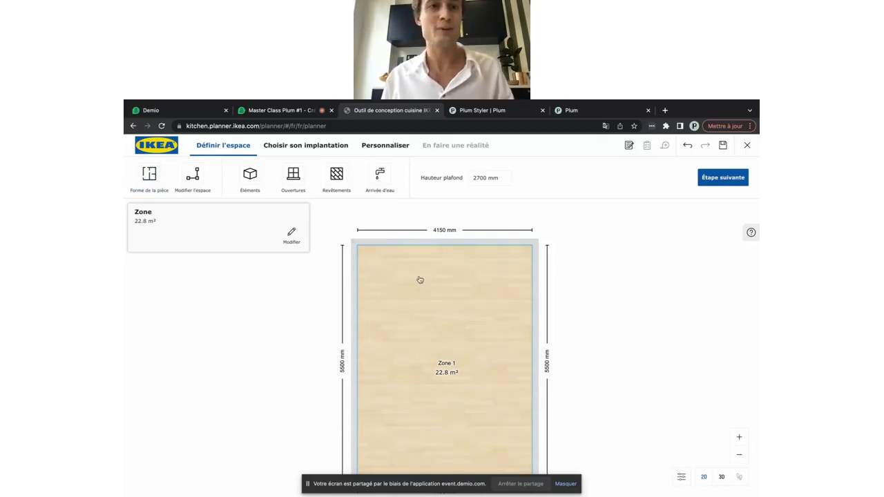
Add a Fenêtre double from the windows catalogue and move it onto the left wall
left_click(288, 180)
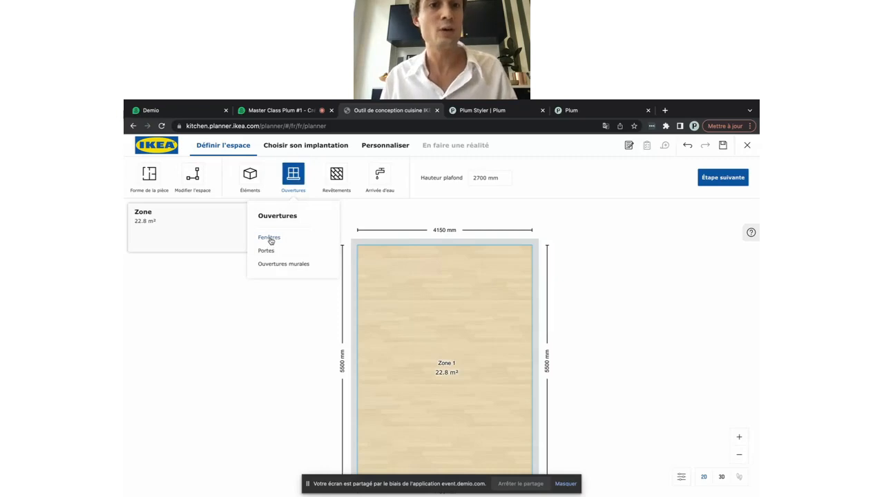
left_click(269, 238)
scroll(263, 297, "down", 3)
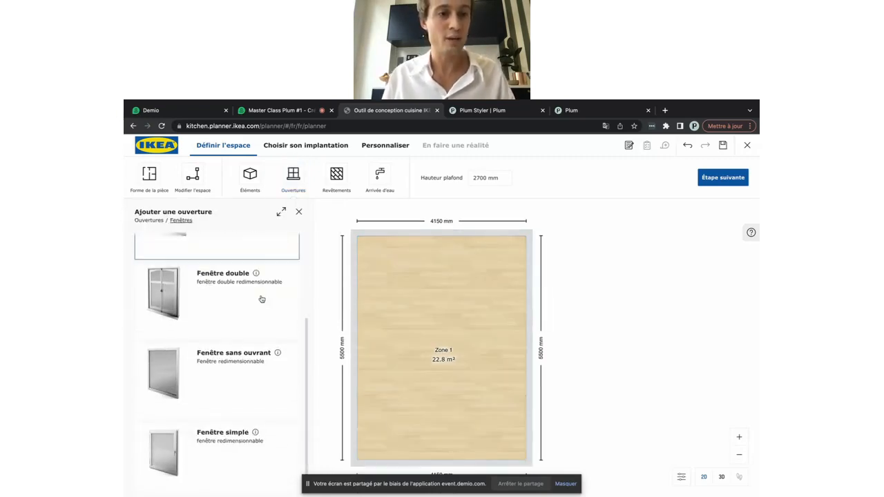
scroll(213, 421, "up", 3)
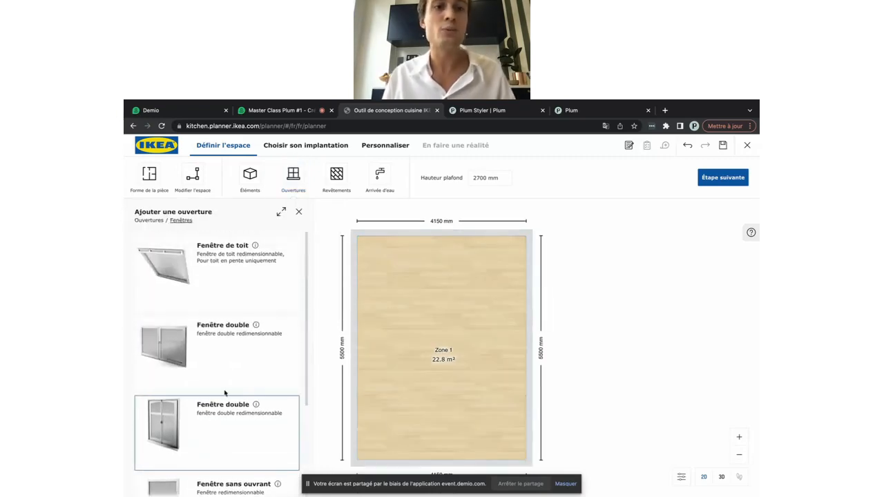
scroll(205, 359, "down", 1)
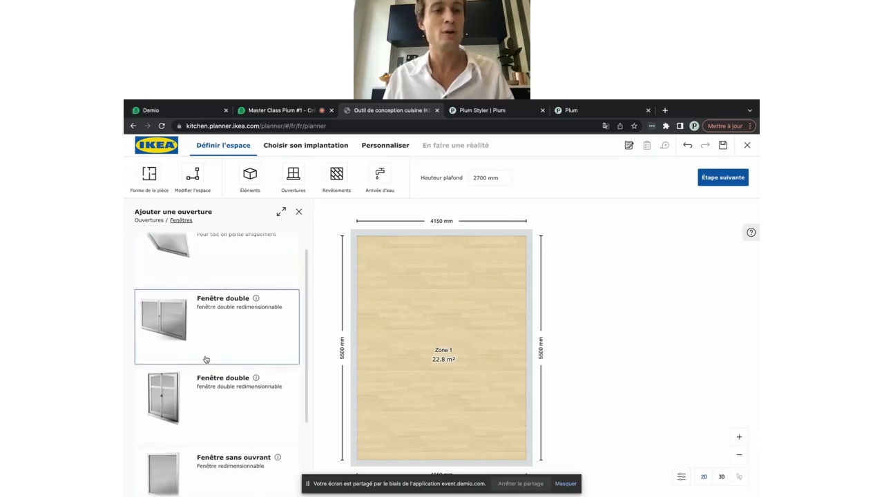
scroll(205, 359, "down", 2)
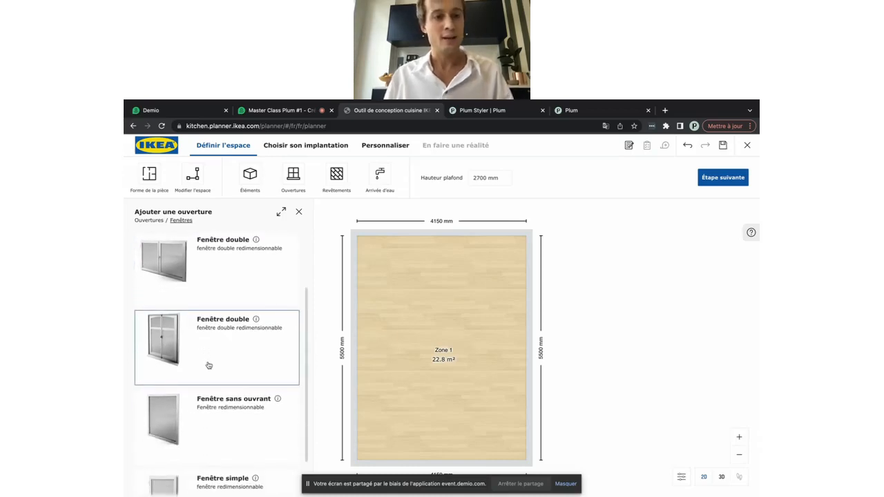
scroll(220, 345, "up", 2)
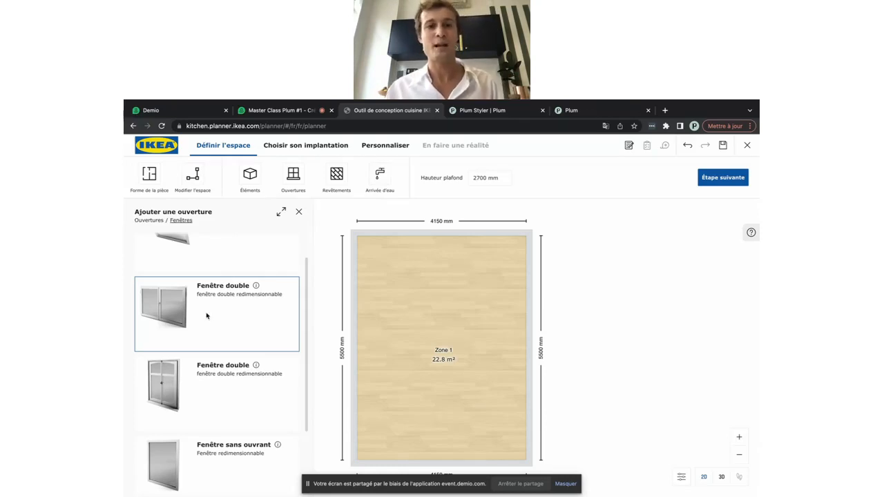
left_click(207, 316)
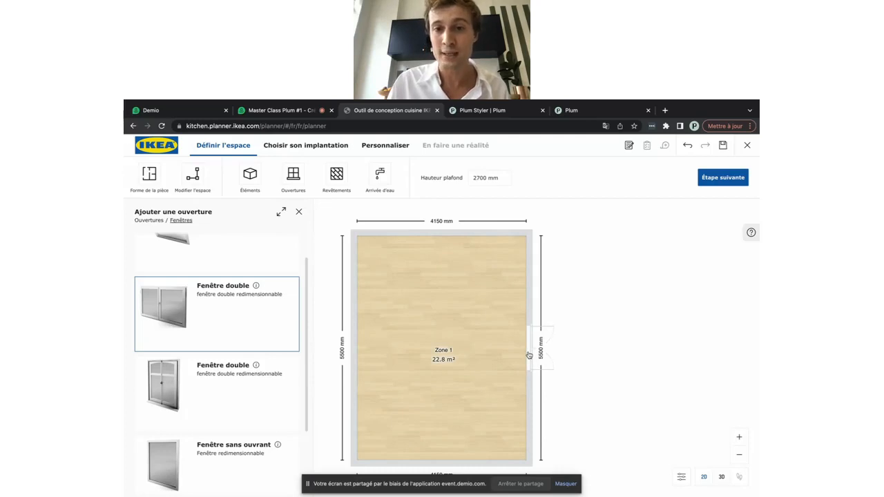
left_click_drag(529, 355, 364, 362)
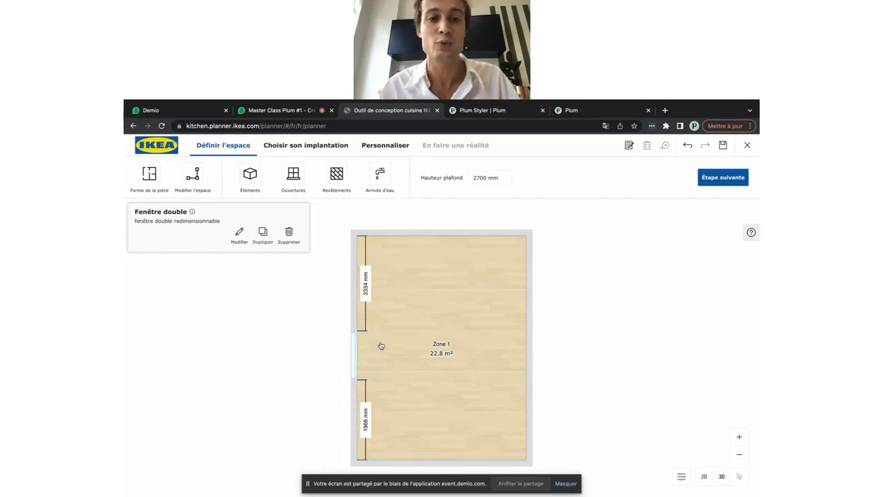
Make the double window 1500 mm wide and 1300 mm tall
left_click(239, 233)
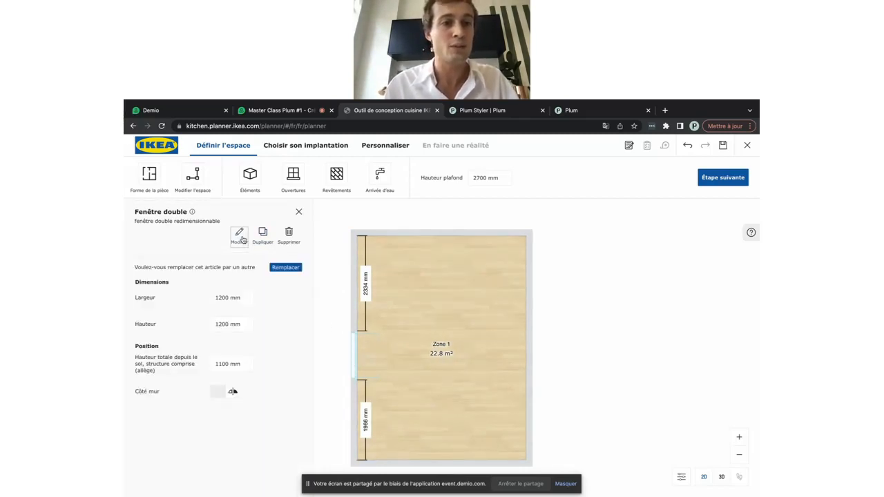
left_click(218, 300)
type("1500")
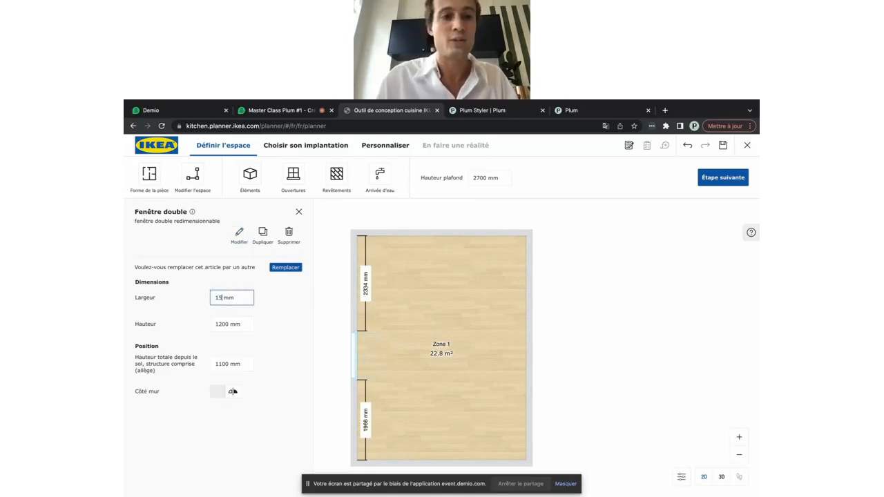
key("Return")
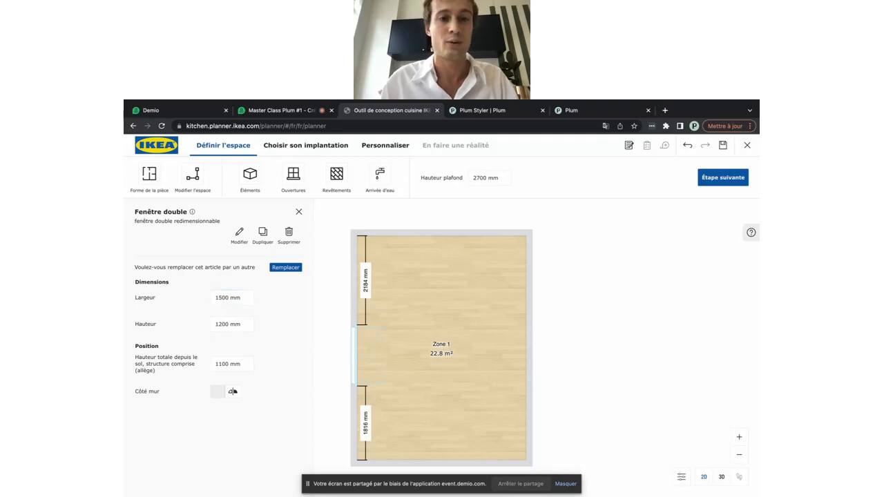
left_click(221, 326)
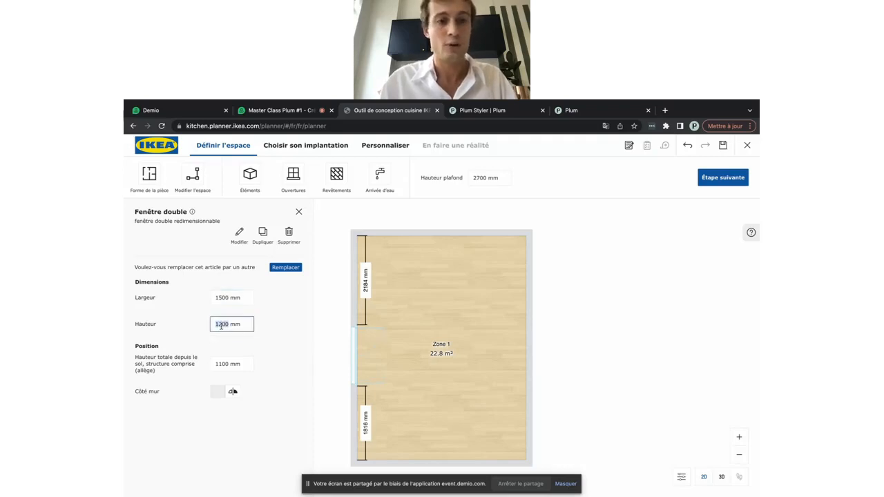
type("1")
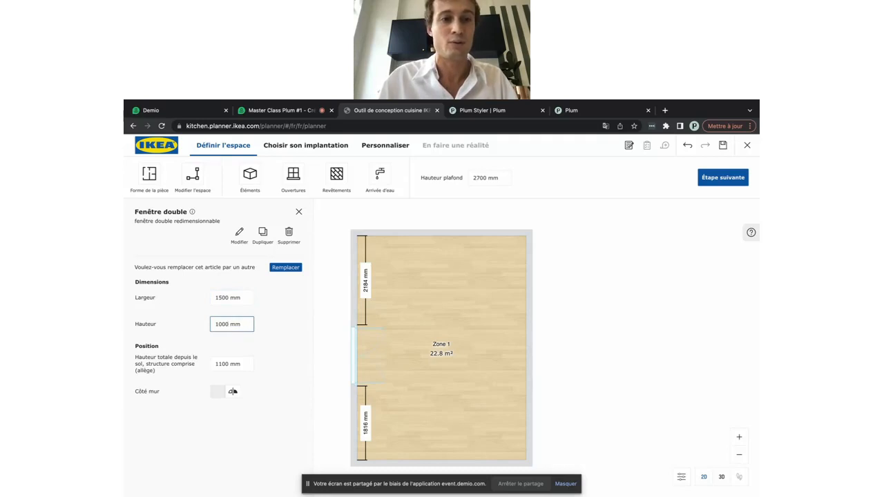
type("00")
key("BackSpace")
key("BackSpace")
type("30")
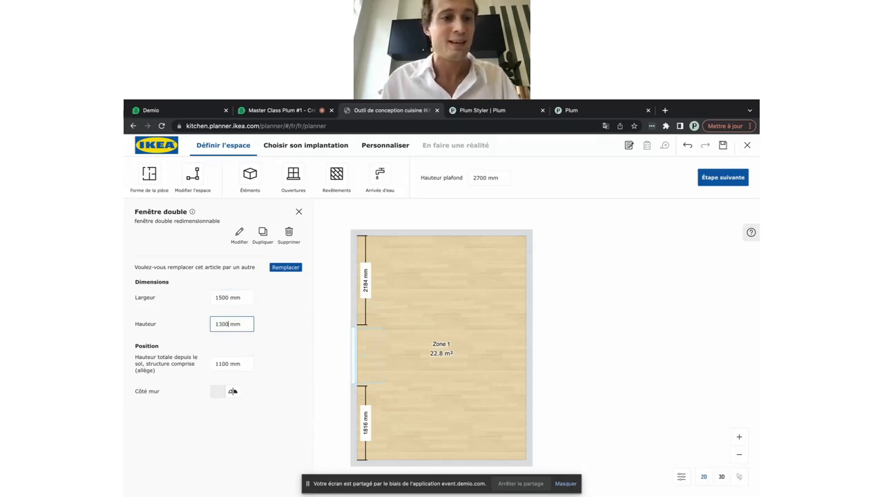
key("Return")
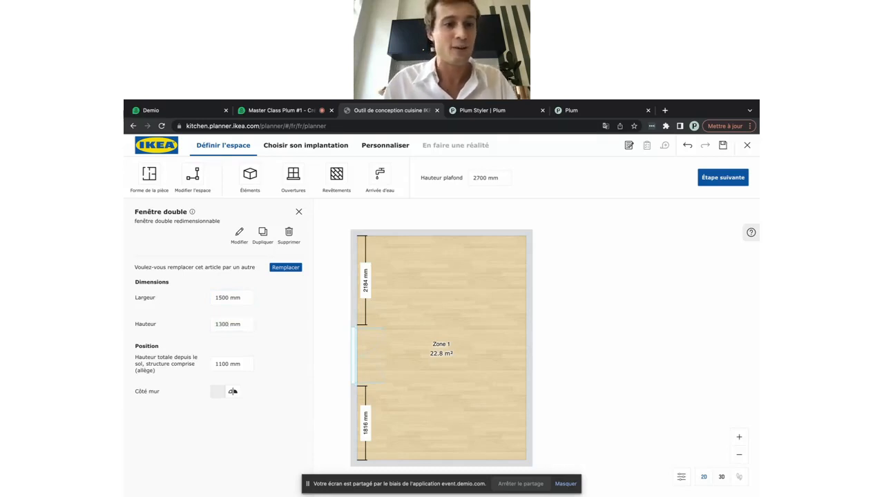
Set the window 1000 mm above the floor and display the door catalogue
left_click(224, 364)
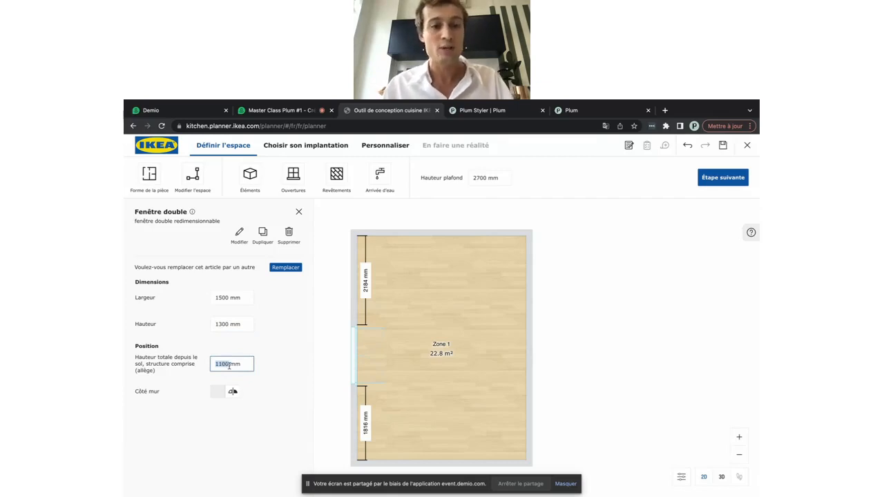
type("1000")
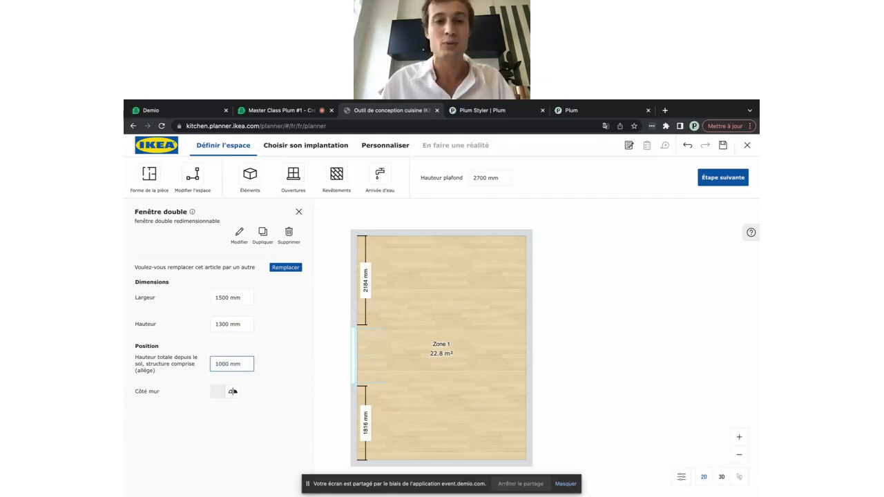
key("Return")
left_click(429, 390)
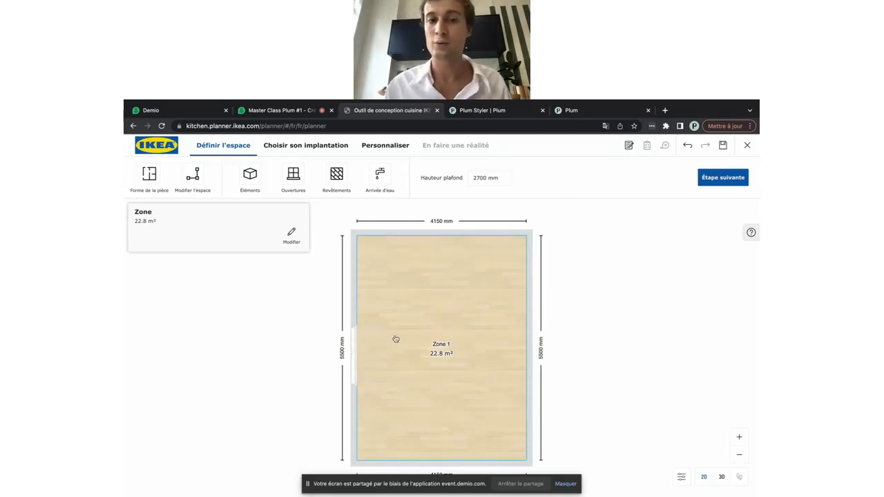
left_click(292, 177)
left_click(263, 252)
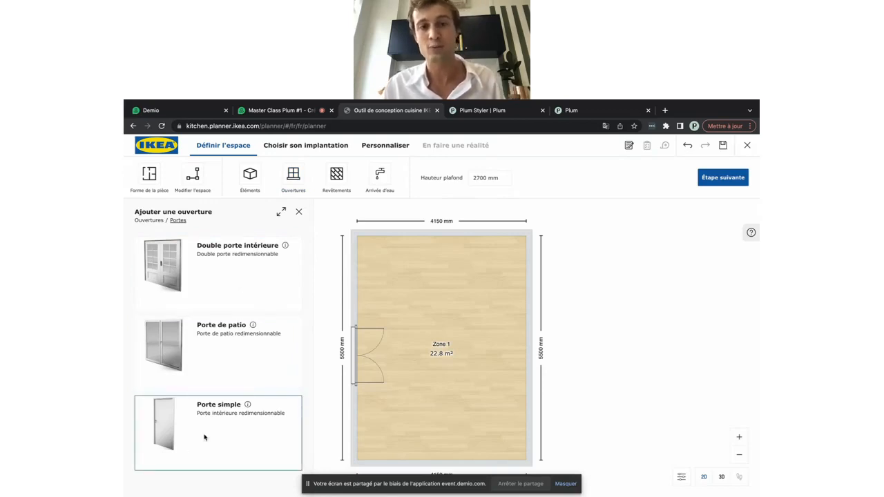
Add a Porte simple to the bottom wall, sized 1000 mm wide by 2200 mm tall
left_click_drag(204, 437, 463, 454)
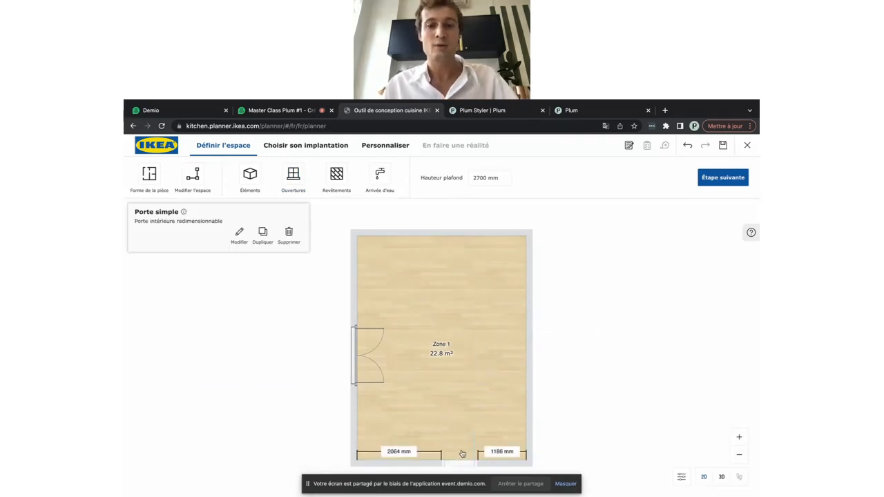
left_click(239, 234)
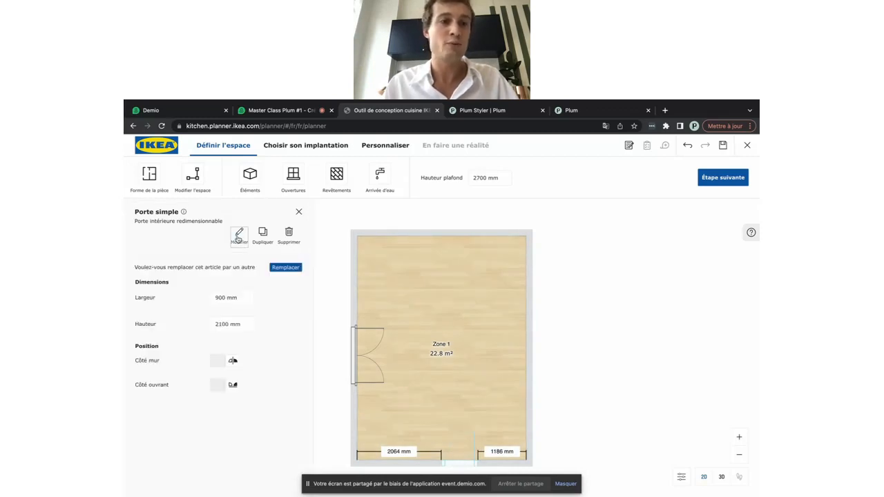
double_click(222, 297)
type("1000")
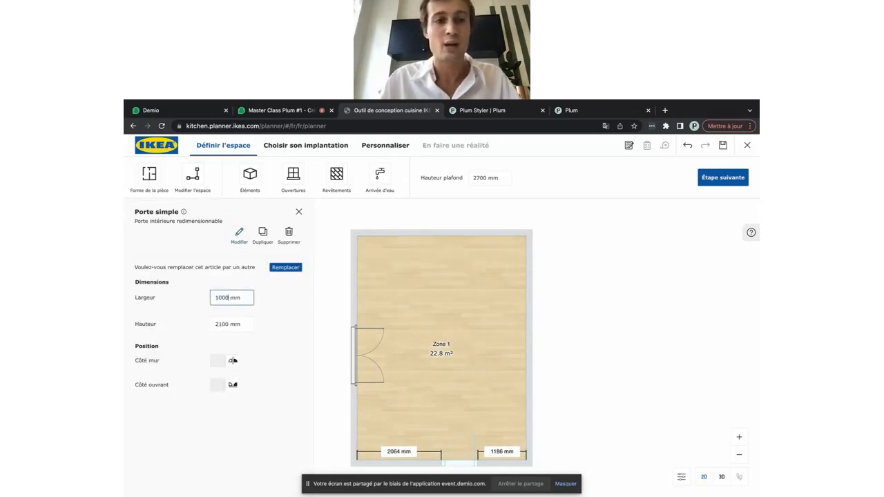
key("Return")
double_click(217, 323)
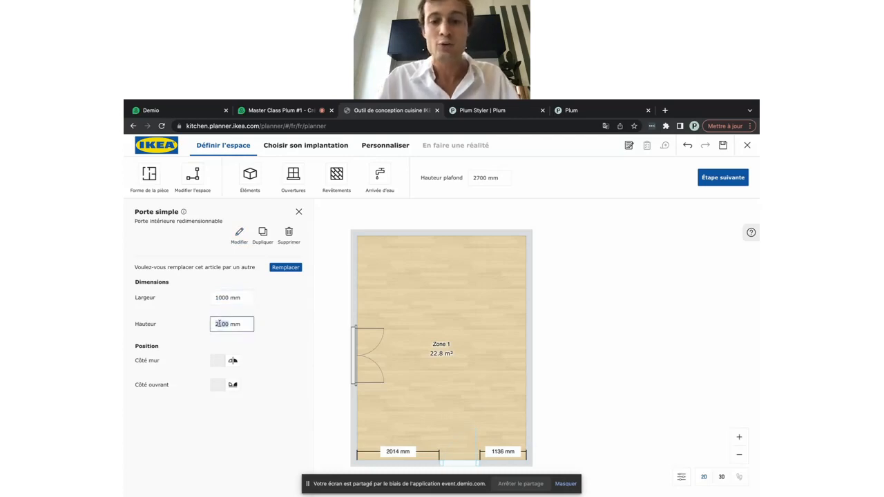
type("220")
key("Return")
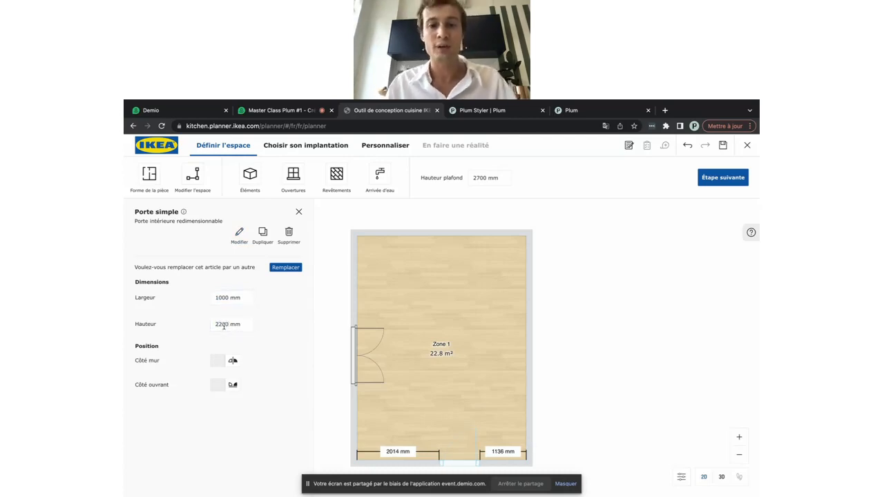
left_click(465, 420)
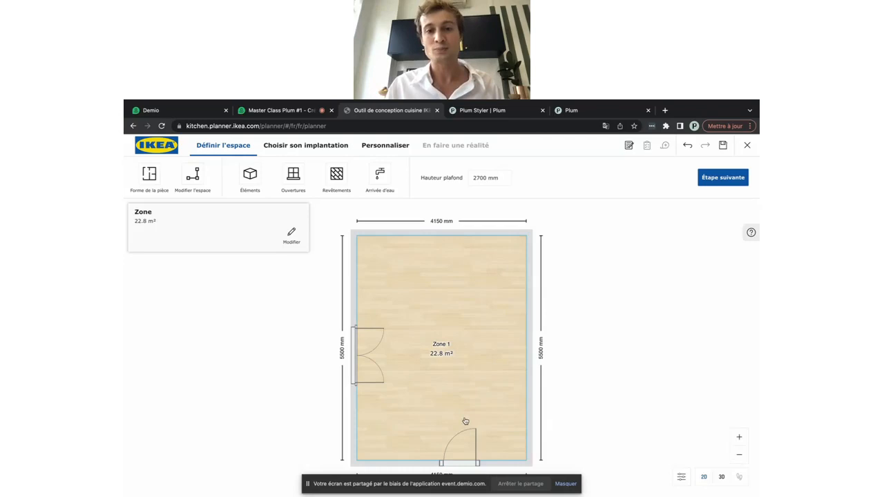
Move the single door to 1000 mm from the bottom wall's right corner
left_click(462, 462)
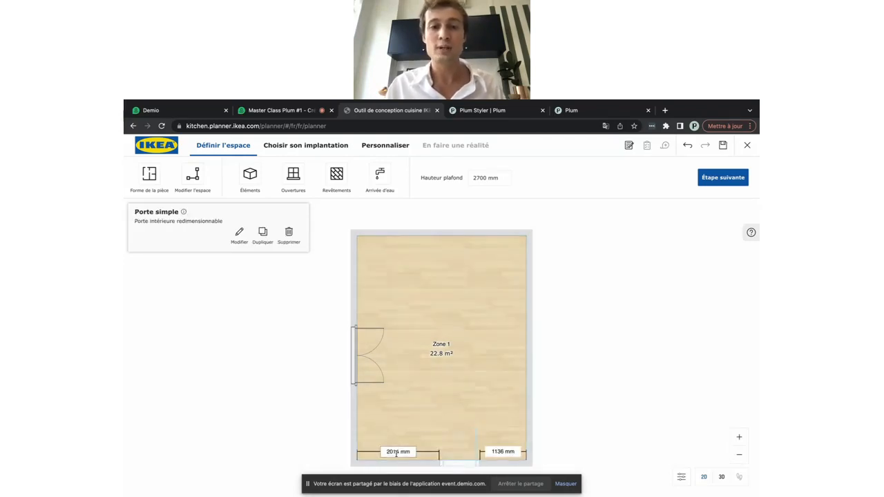
left_click(498, 451)
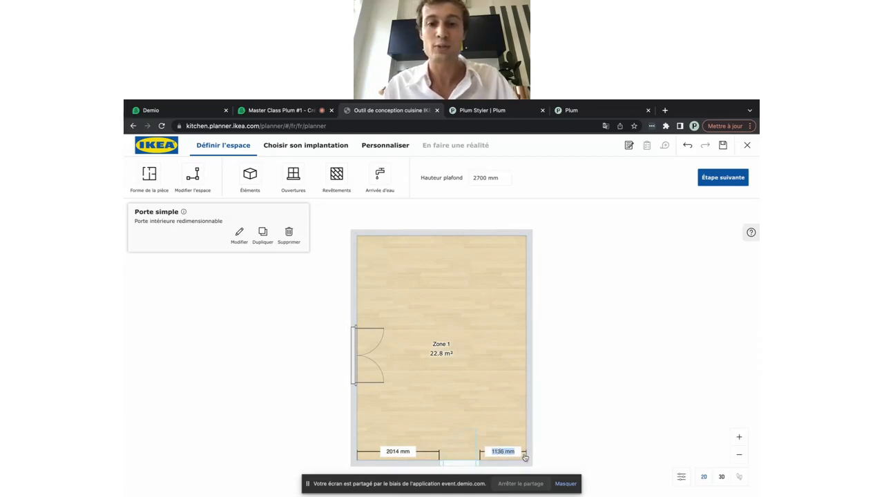
type("1")
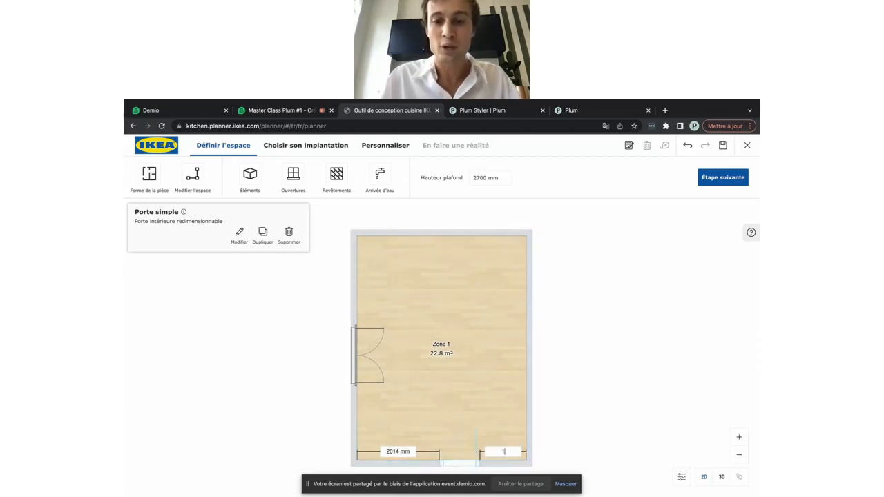
type("00")
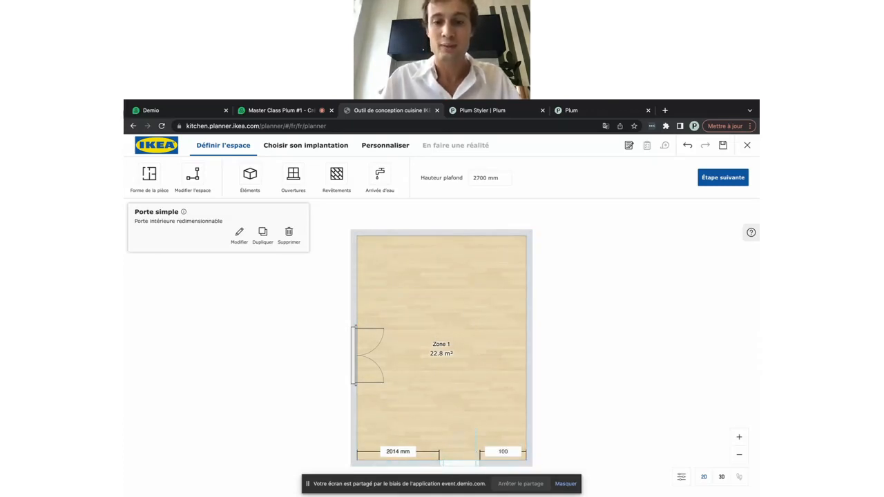
type("0")
key("Return")
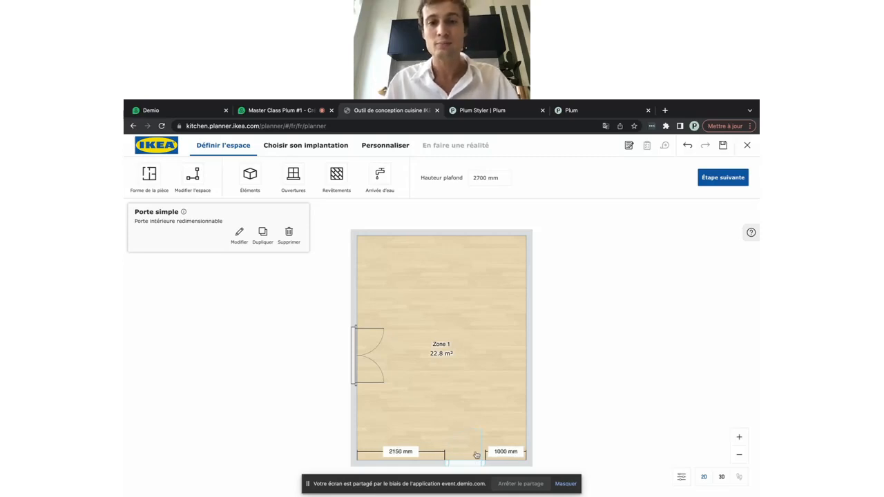
left_click(502, 395)
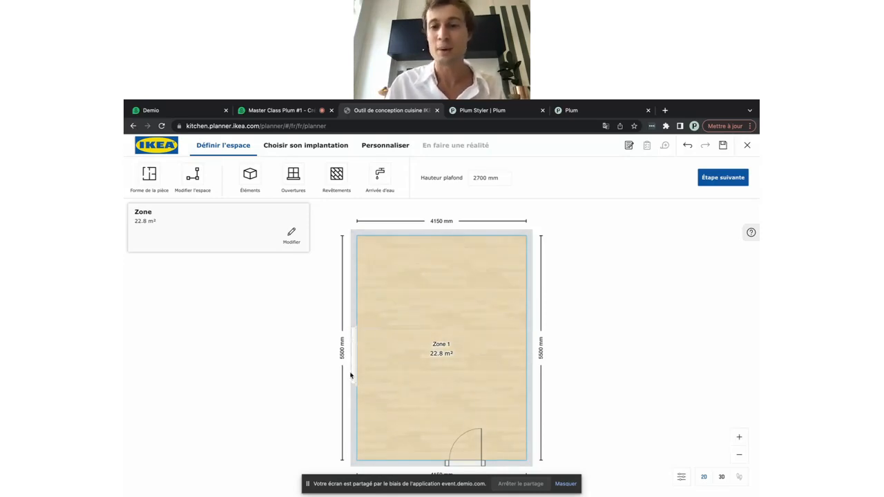
View the room in 3D, orbiting toward the window wall, and advance to the next step
left_click(722, 477)
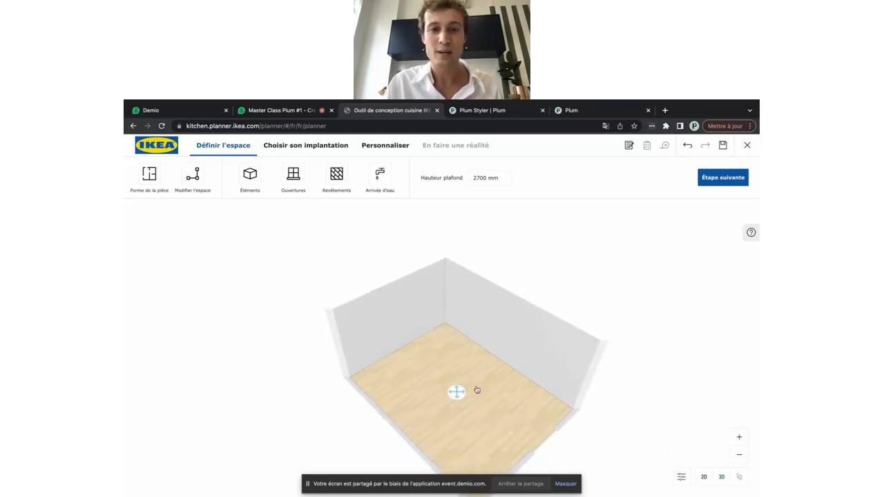
left_click_drag(476, 391, 523, 430)
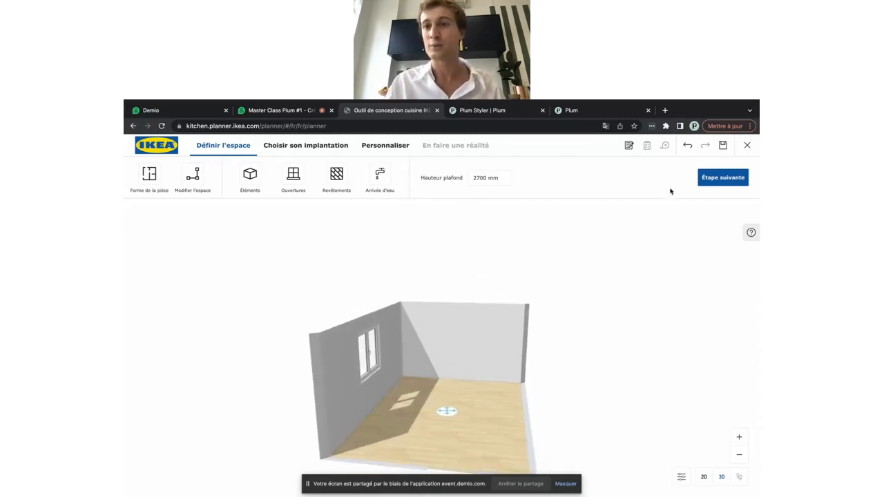
left_click(724, 182)
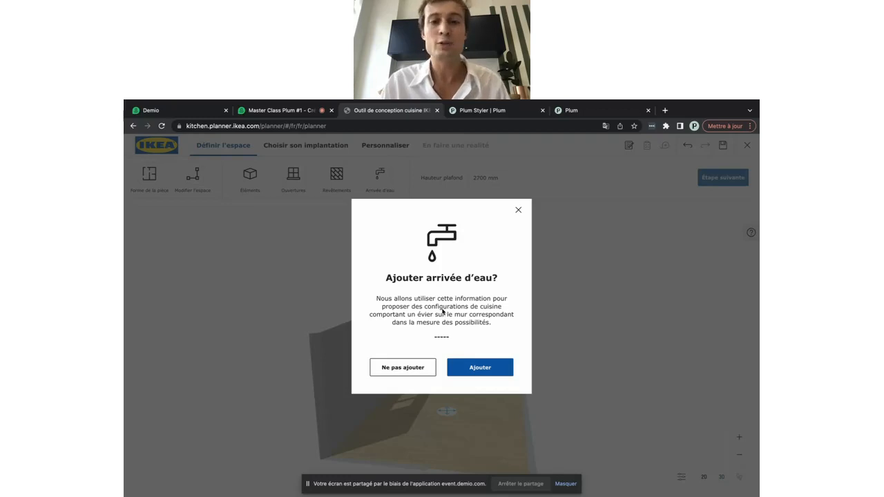
Choose Ne pas ajouter to skip the water supply and load the layout proposals
left_click(415, 366)
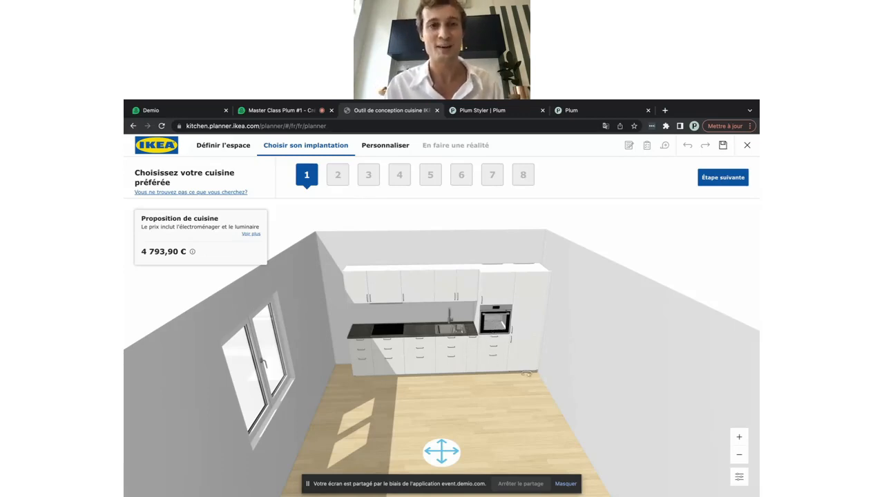
Preview suggested layouts 2, 4 and 6, return to layout 1, then ask for options when none fits
left_click(337, 177)
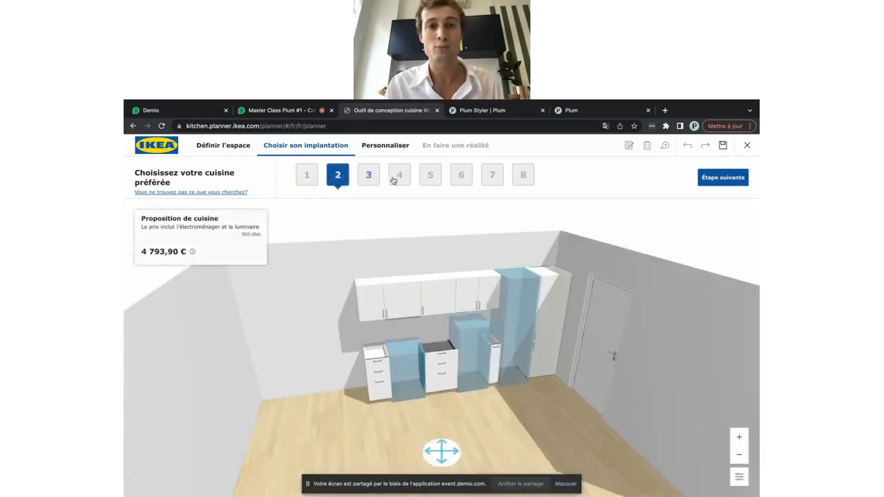
left_click(398, 177)
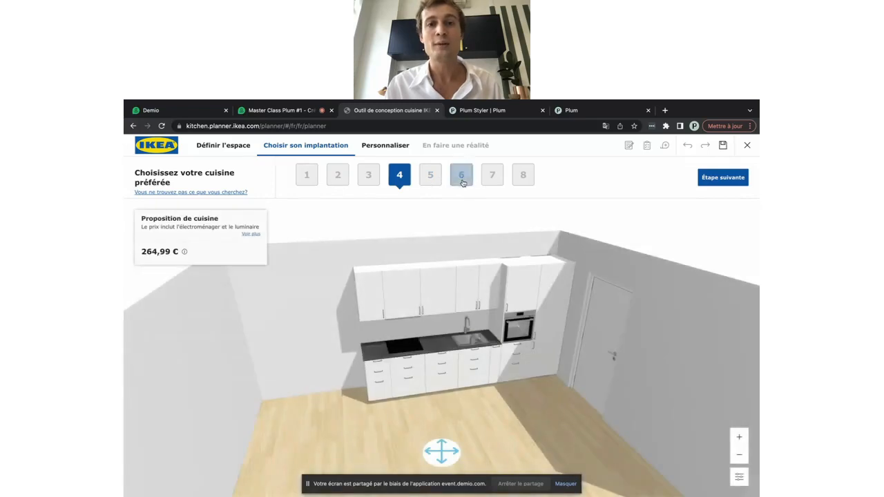
left_click(462, 177)
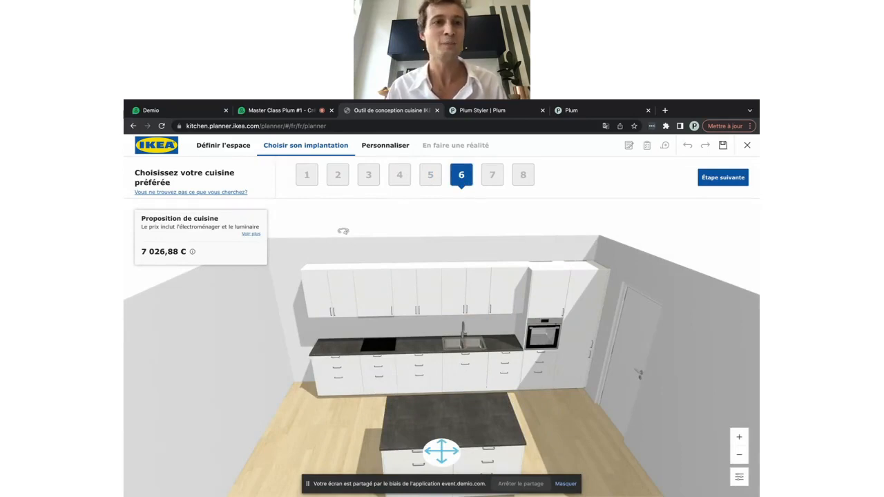
left_click(307, 176)
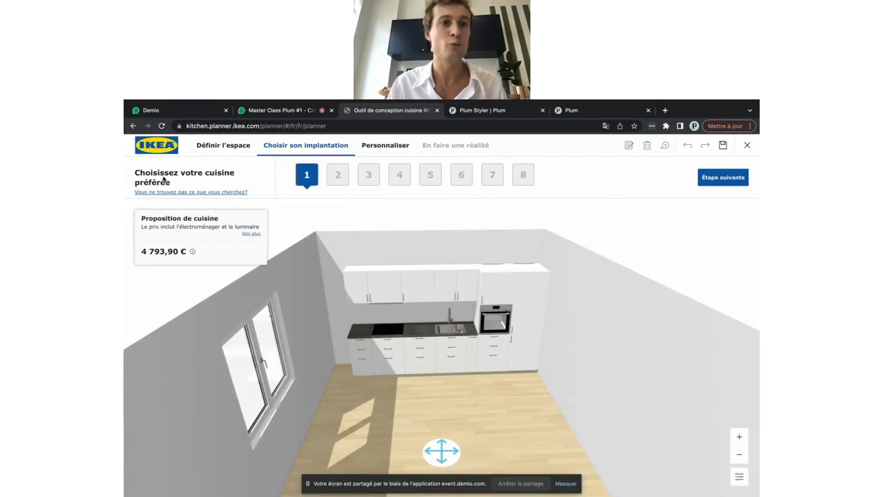
left_click(209, 193)
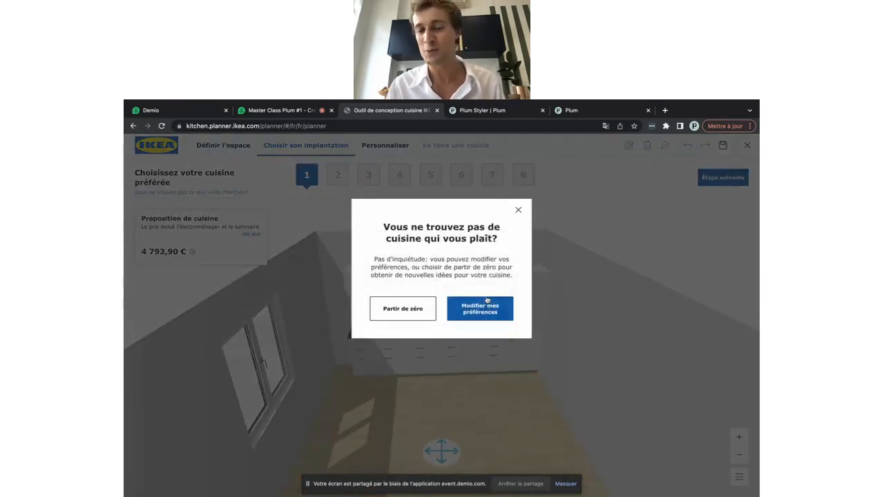
Choose 'Partir de zéro' for an empty room and open the Éléments cabinet catalogue
left_click(402, 308)
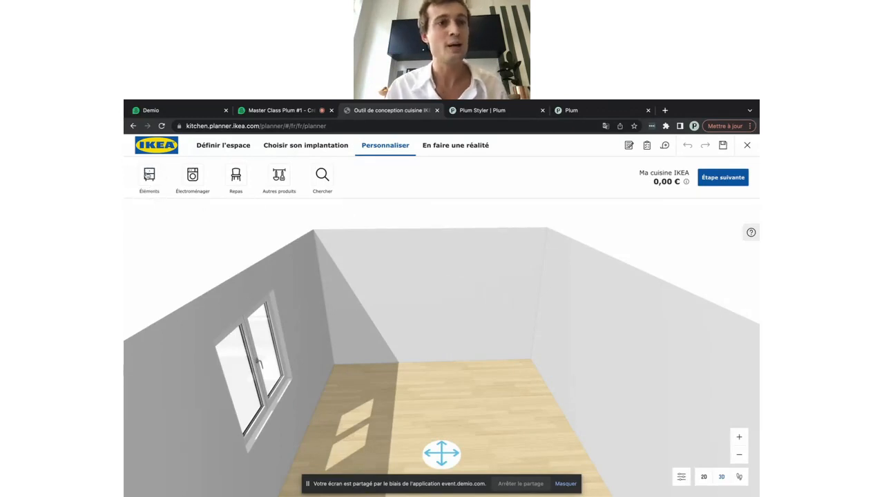
left_click(153, 179)
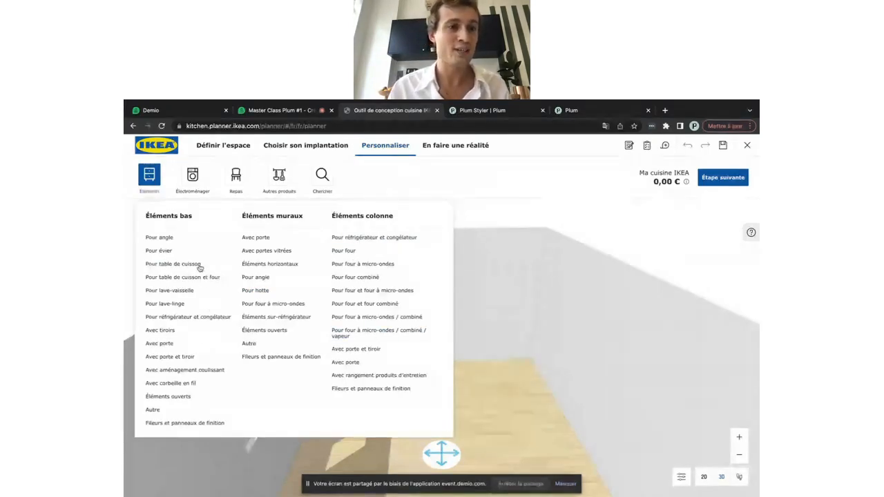
Browse base units with drawers, checking their depth, height and width filters, then close the list
left_click(167, 332)
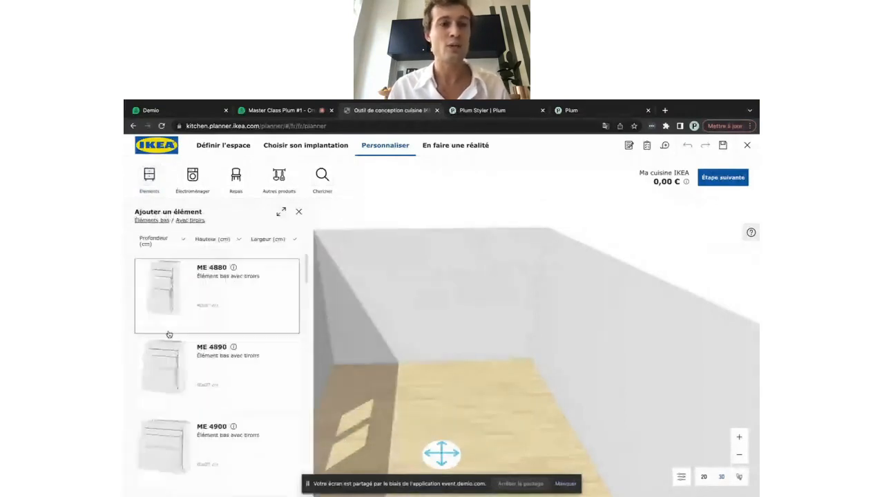
scroll(201, 446, "down", 3)
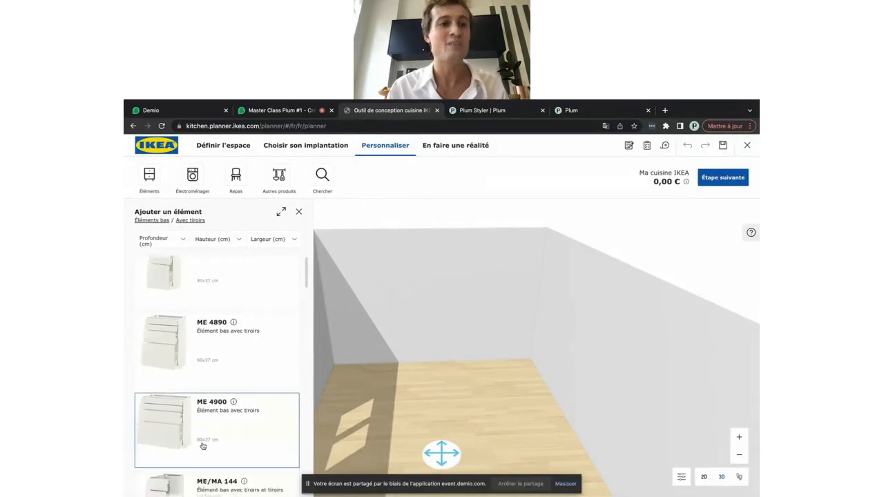
scroll(203, 446, "down", 5)
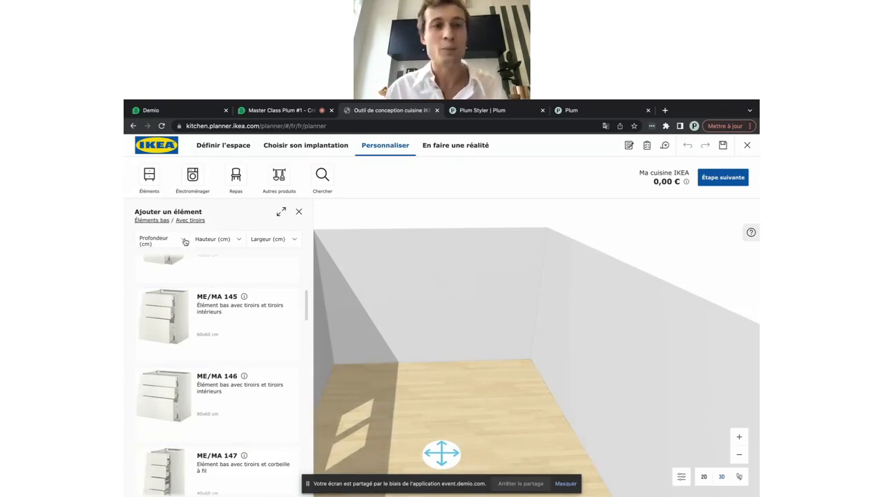
left_click(157, 242)
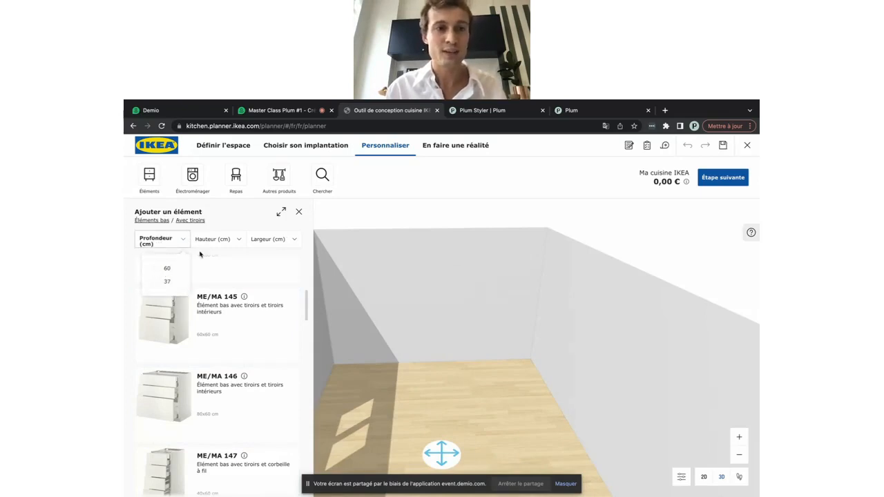
left_click(221, 240)
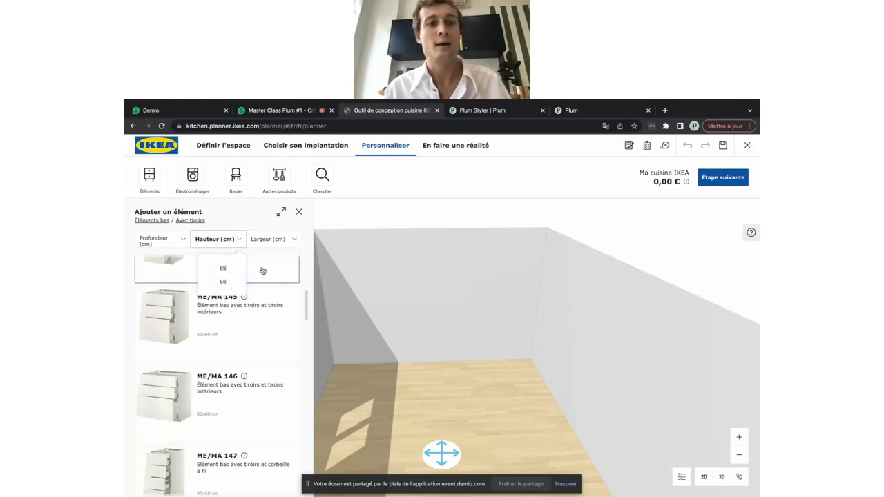
left_click(264, 242)
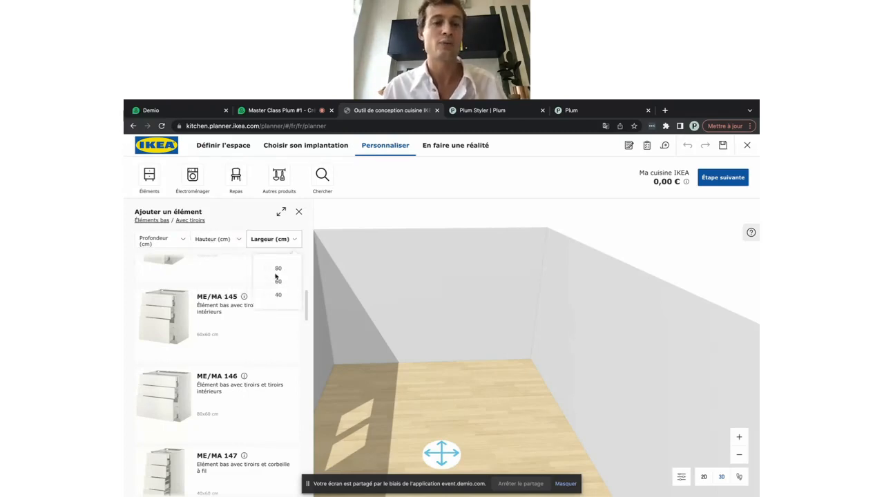
left_click(253, 228)
scroll(254, 339, "up", 2)
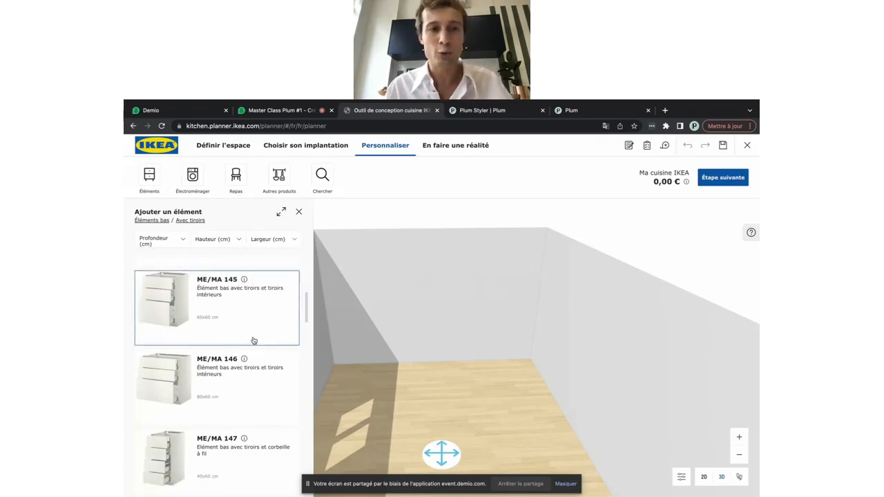
scroll(254, 340, "down", 1)
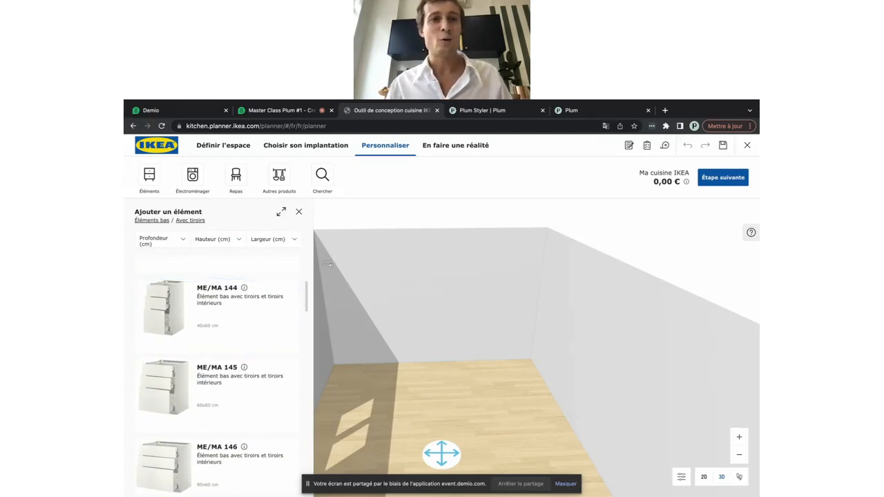
left_click(299, 211)
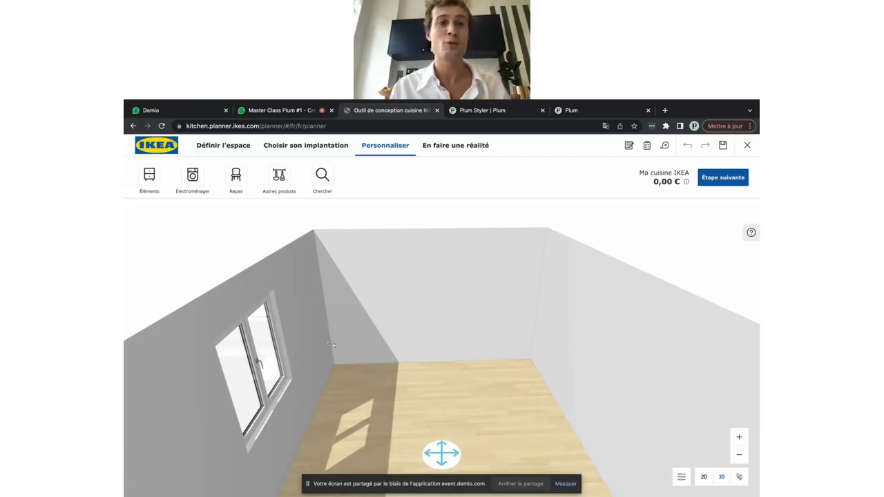
Try the ME 716 fridge column by the window wall, then delete it
left_click(150, 181)
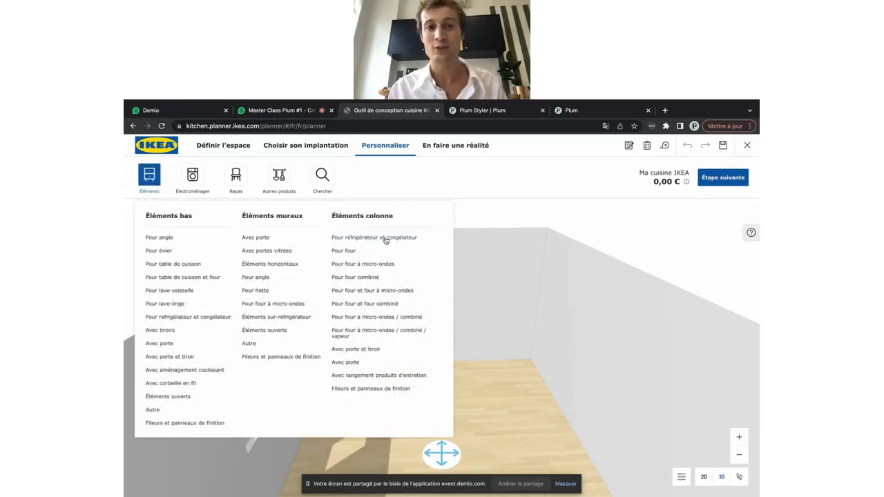
left_click(386, 239)
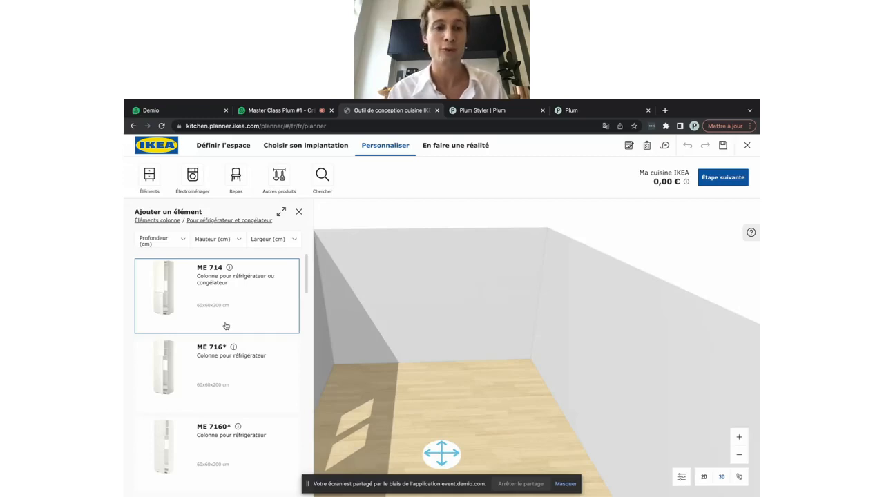
scroll(226, 326, "down", 2)
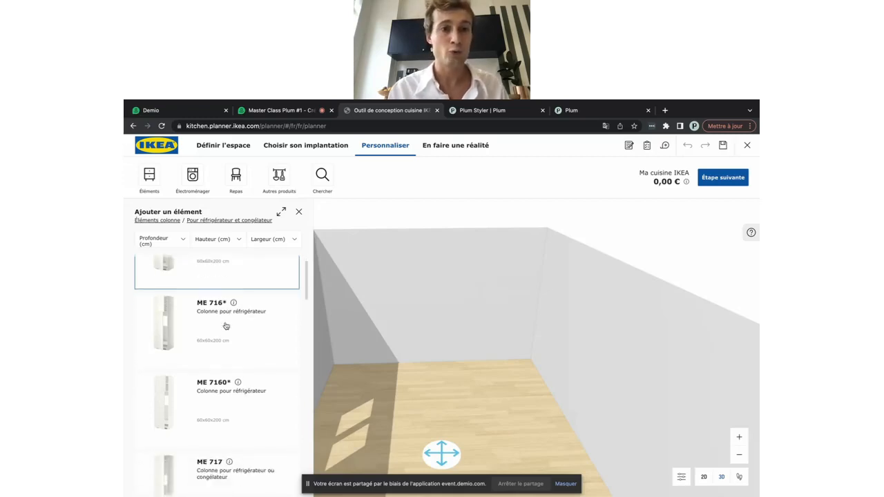
left_click(224, 240)
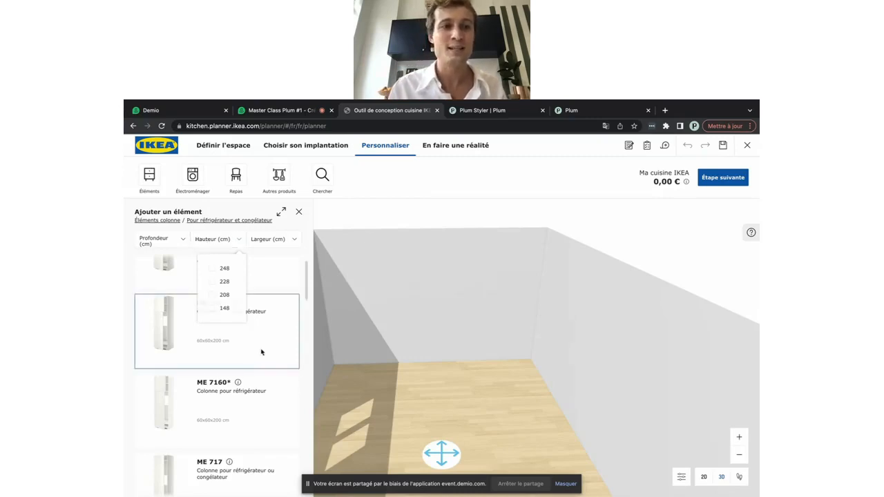
left_click(206, 354)
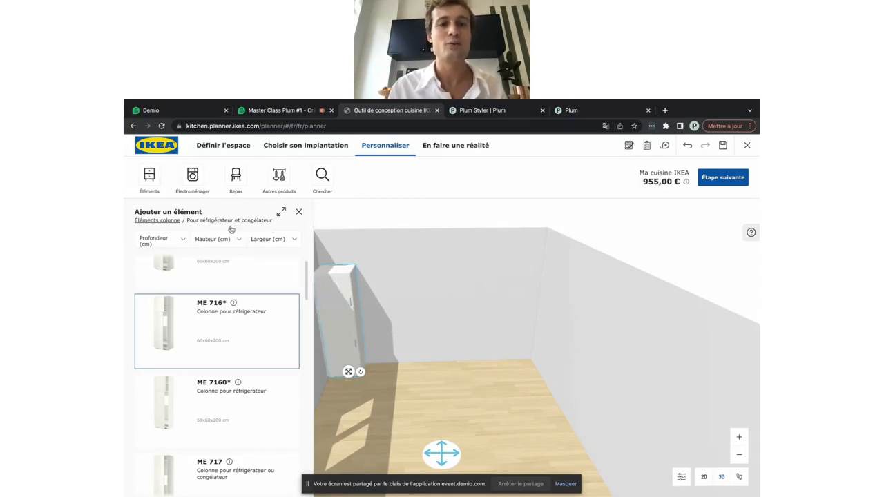
left_click(331, 331)
left_click(300, 212)
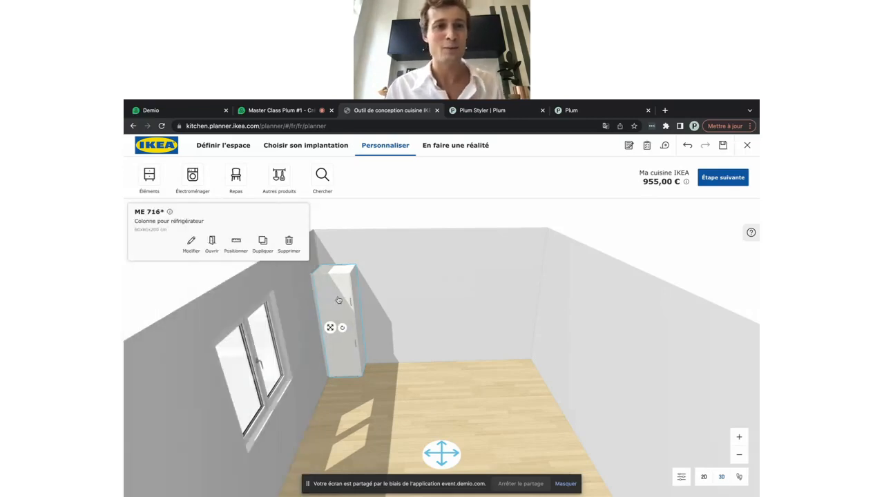
left_click(294, 245)
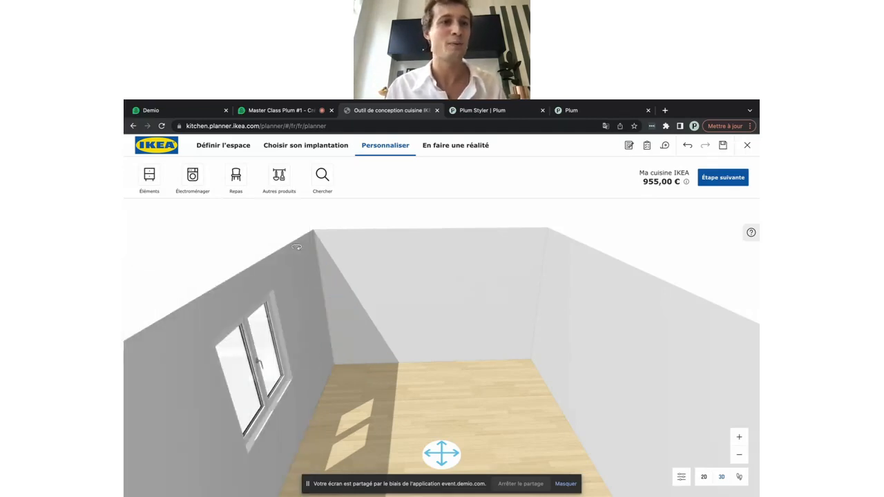
Filter columns to 228 cm and place the ME 719 fridge-freezer column in the back corner
left_click(149, 175)
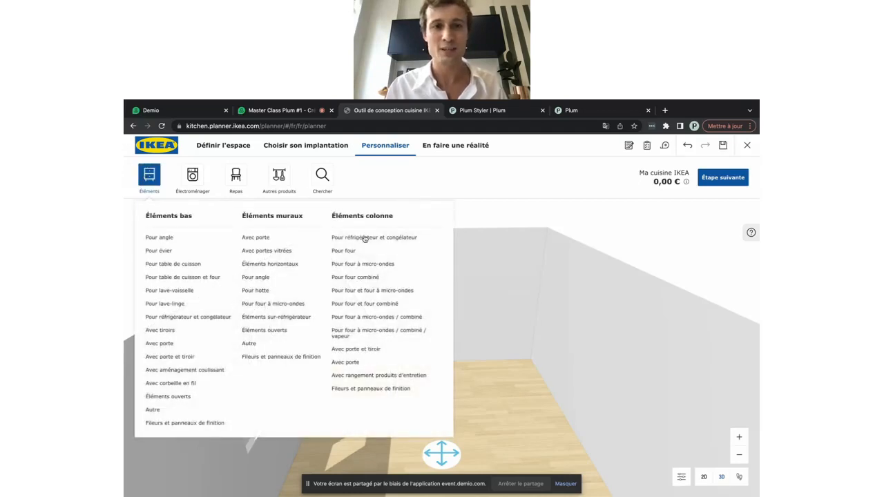
left_click(365, 239)
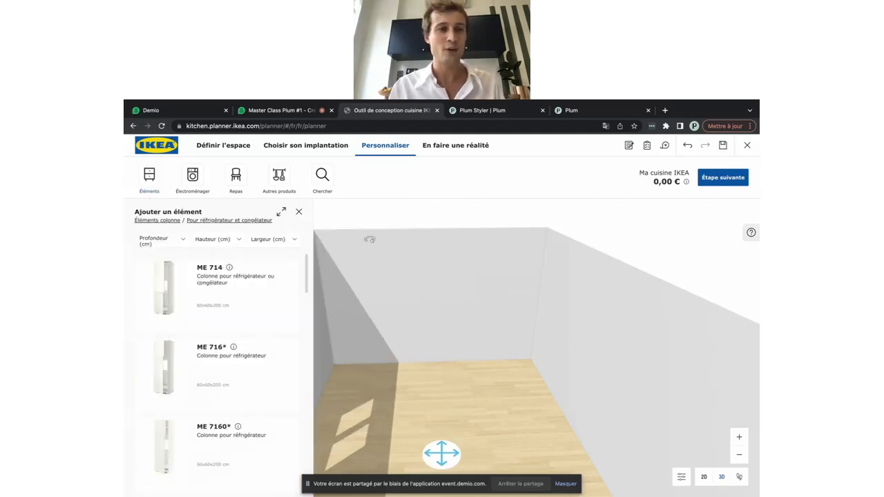
left_click(227, 239)
left_click(225, 282)
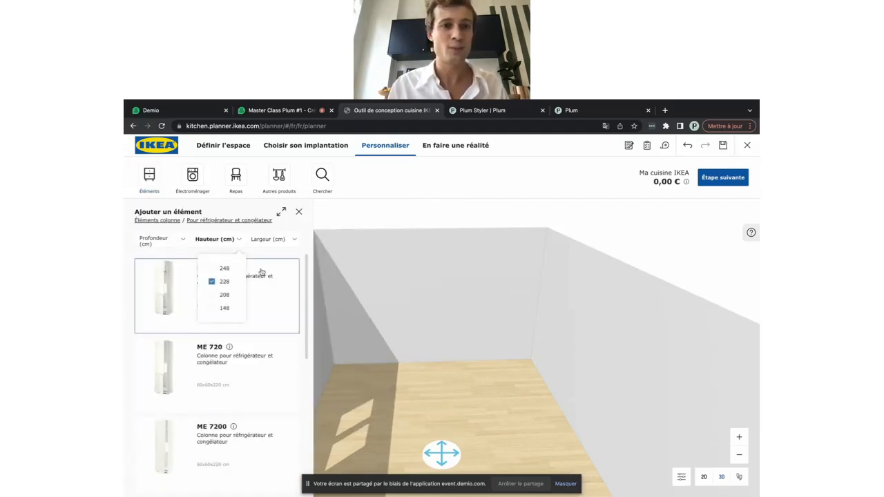
left_click(268, 257)
scroll(248, 344, "down", 1)
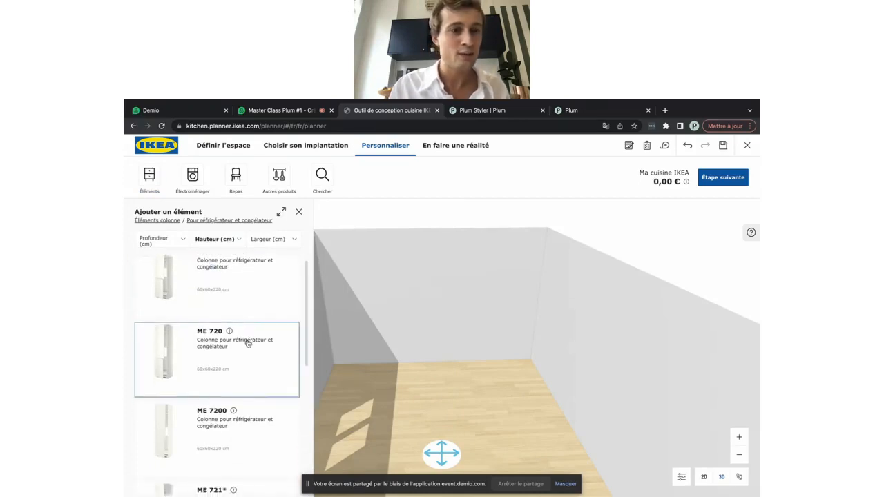
scroll(248, 343, "up", 1)
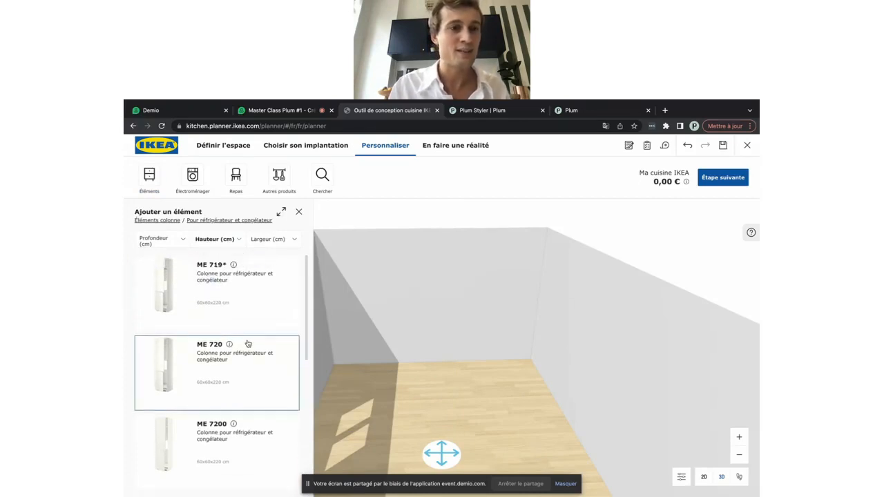
left_click(164, 281)
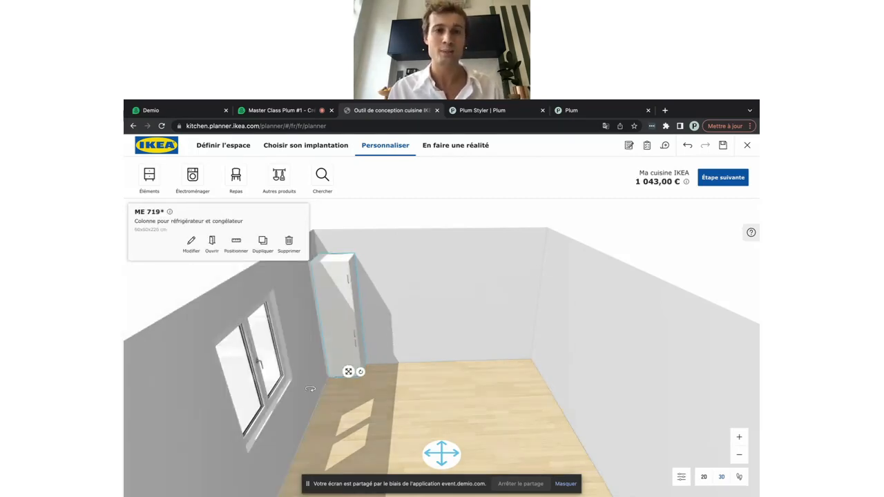
left_click(360, 412)
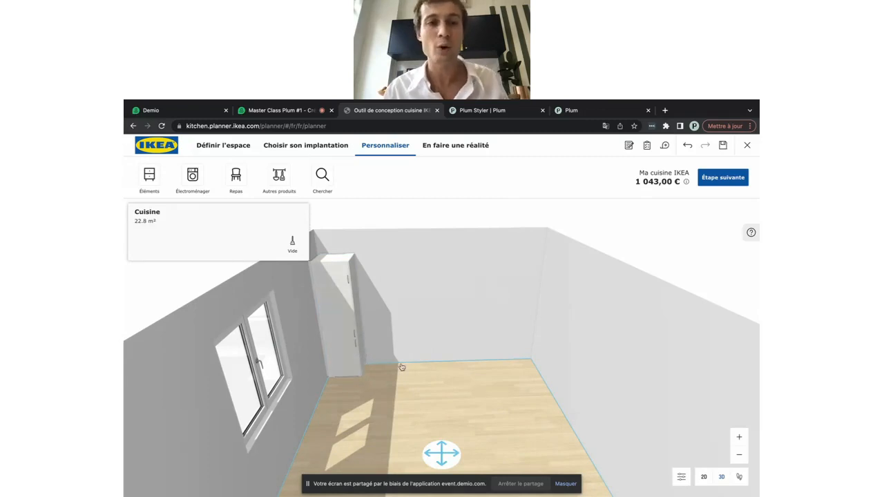
left_click(348, 331)
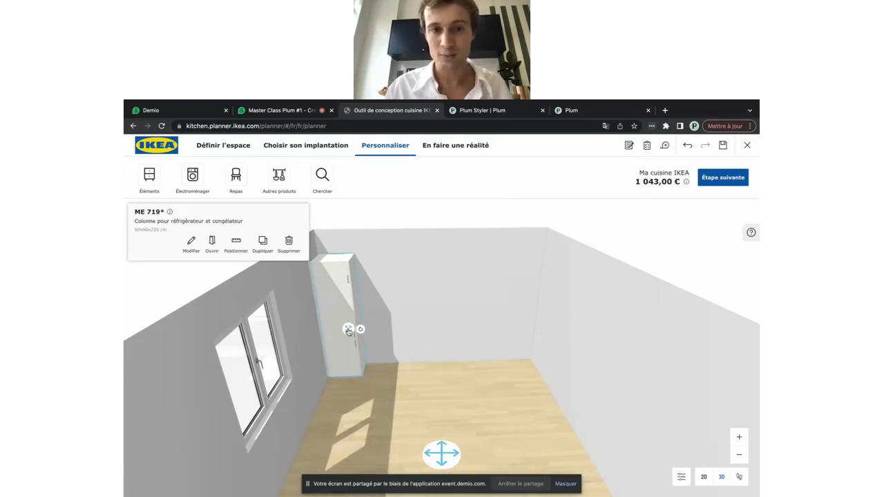
mouse_move(348, 330)
left_mouse_down()
mouse_move(442, 362)
mouse_move(346, 322)
left_mouse_up()
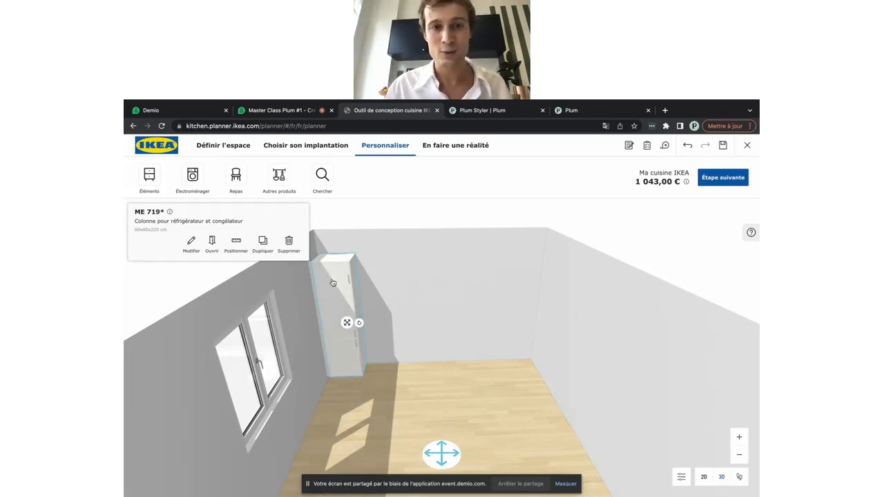
left_click(333, 402)
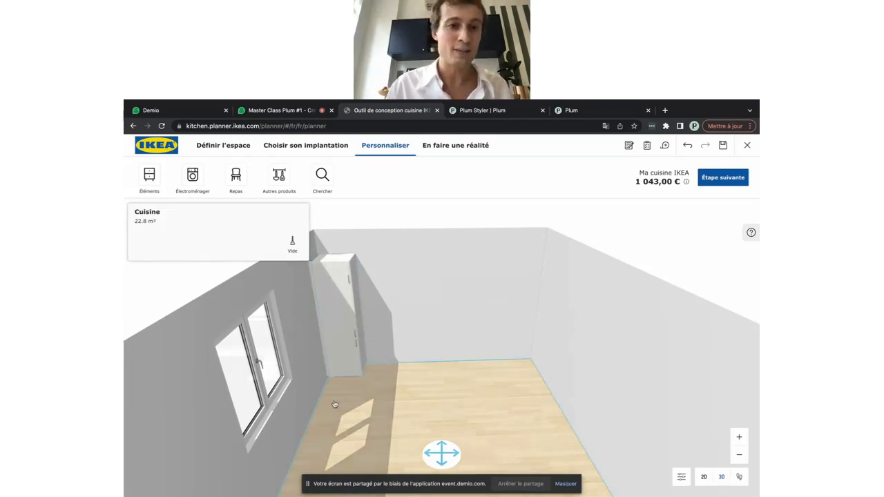
Zoom and orbit the 3D view toward the window wall, then open the cabinet catalogue
scroll(335, 405, "up", 3)
scroll(426, 402, "up", 2)
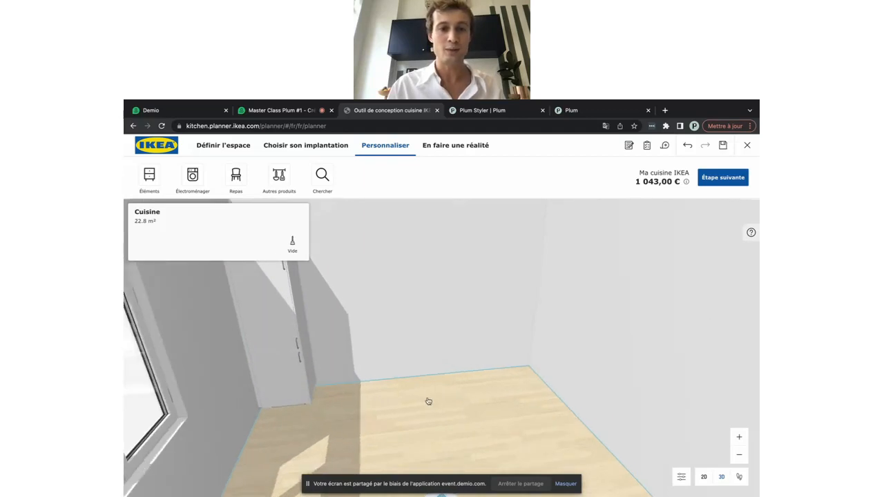
scroll(428, 402, "down", 5)
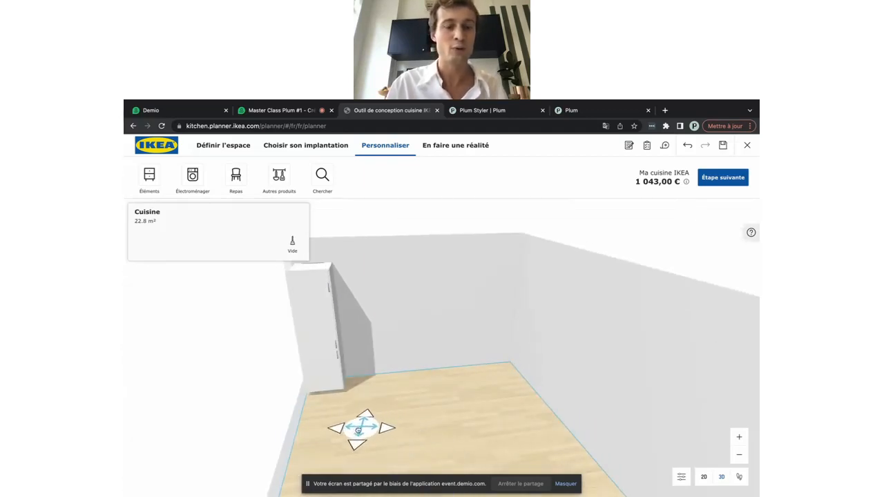
left_click(359, 431)
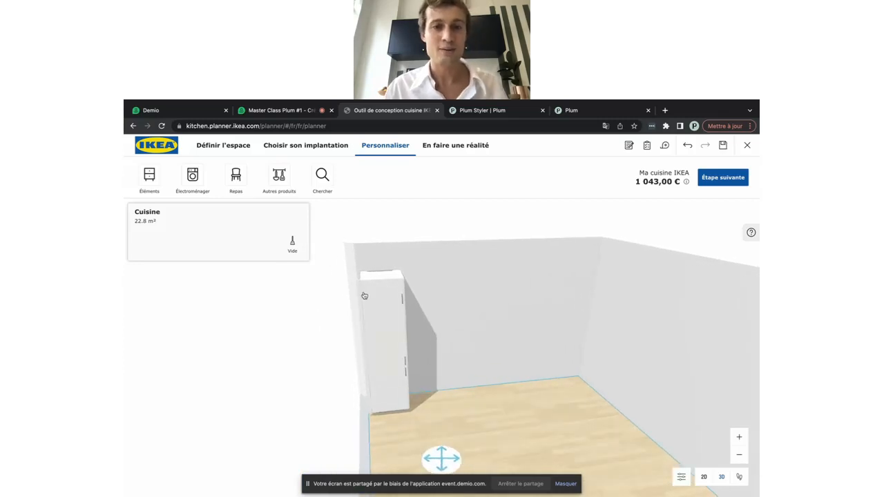
left_click_drag(481, 403, 460, 405)
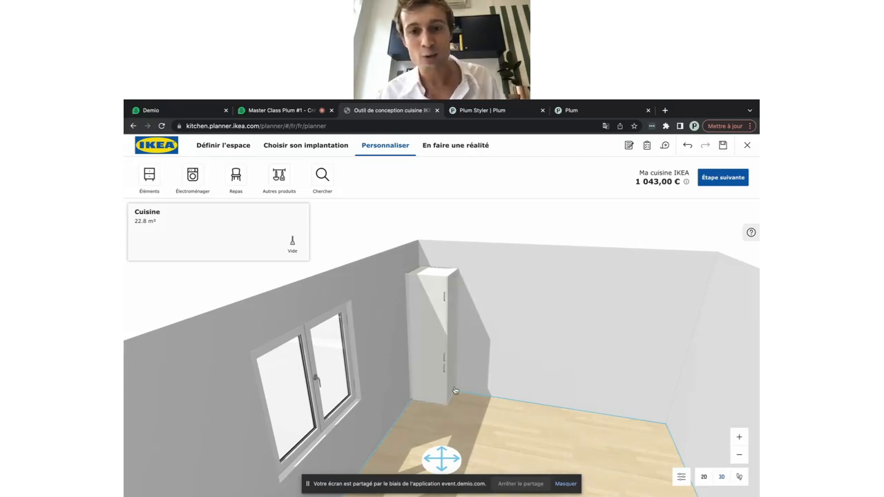
scroll(451, 334, "up", 1)
scroll(452, 335, "up", 5)
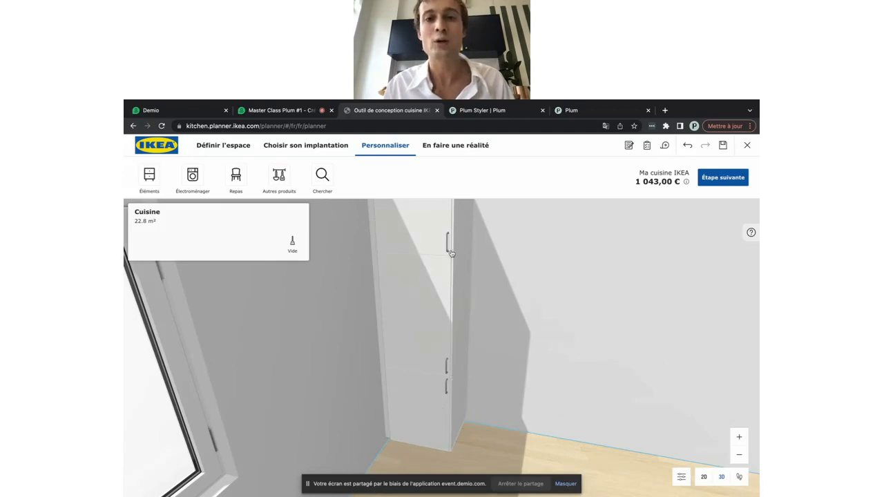
scroll(432, 344, "down", 3)
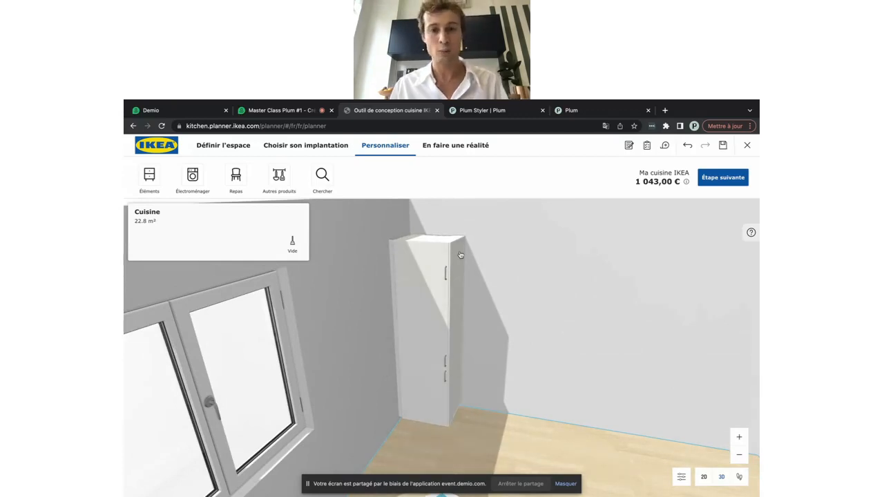
scroll(480, 337, "down", 2)
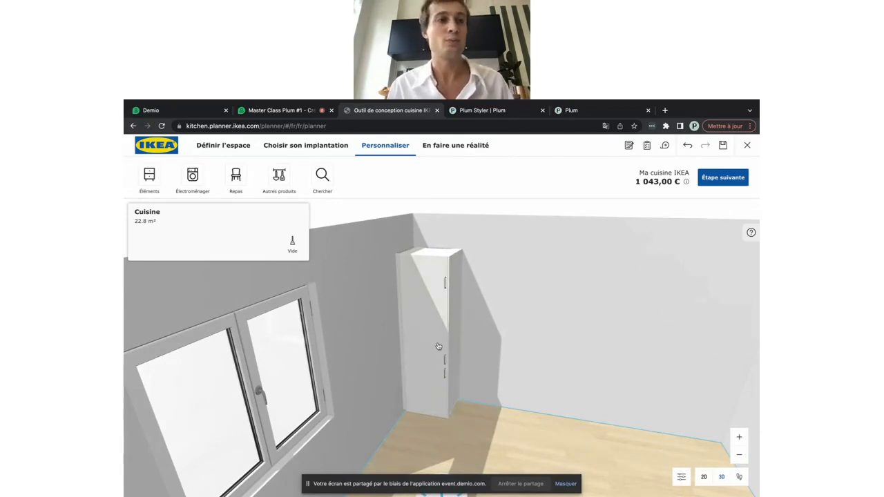
left_click(149, 177)
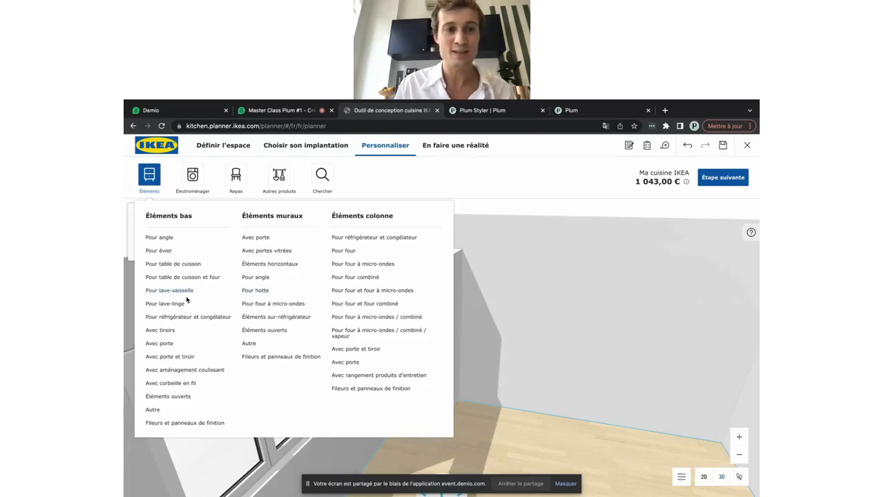
Drag the 60 cm DISKAD dishwasher unit from Pour lave-vaisselle next to the fridge column
left_click(180, 294)
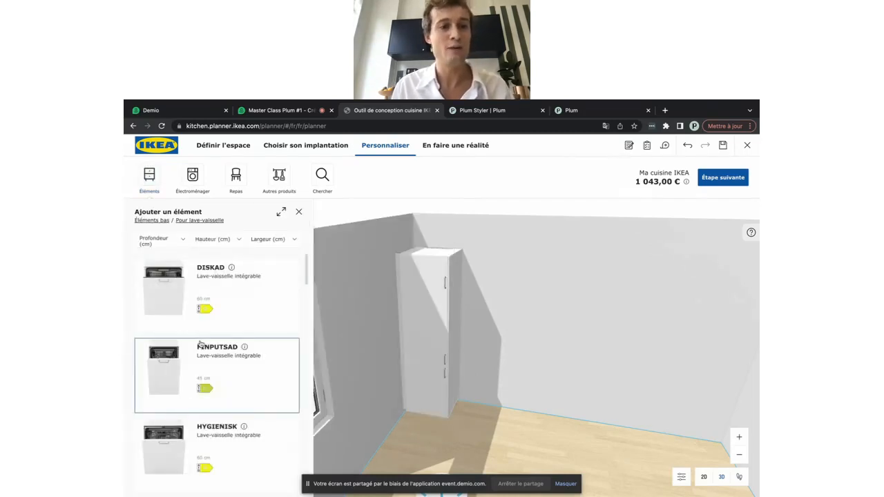
scroll(198, 341, "down", 2)
scroll(200, 344, "up", 2)
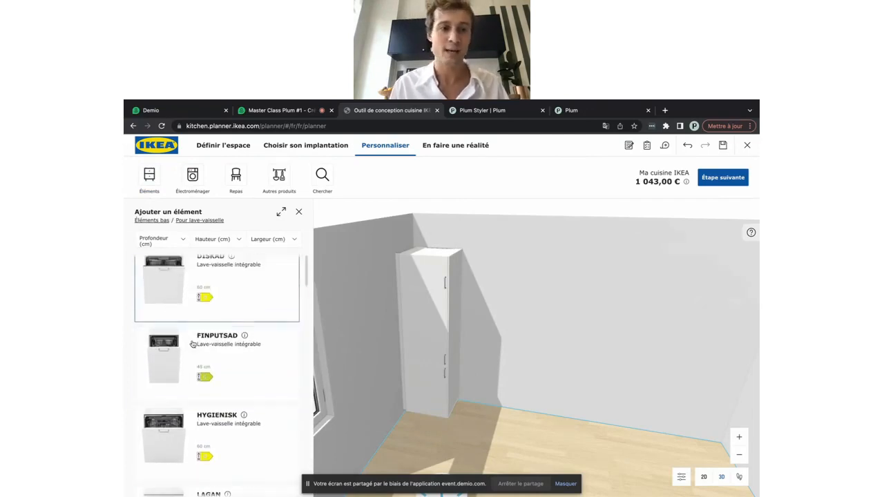
scroll(194, 380, "down", 1)
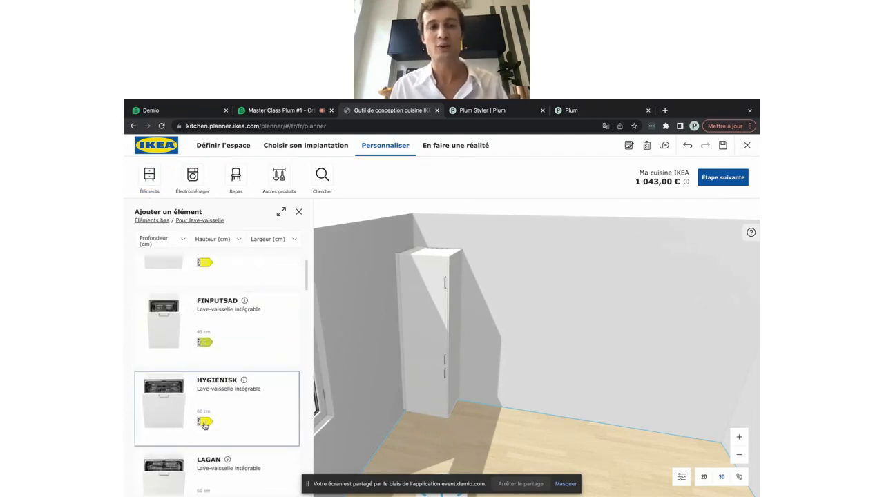
scroll(242, 332, "up", 1)
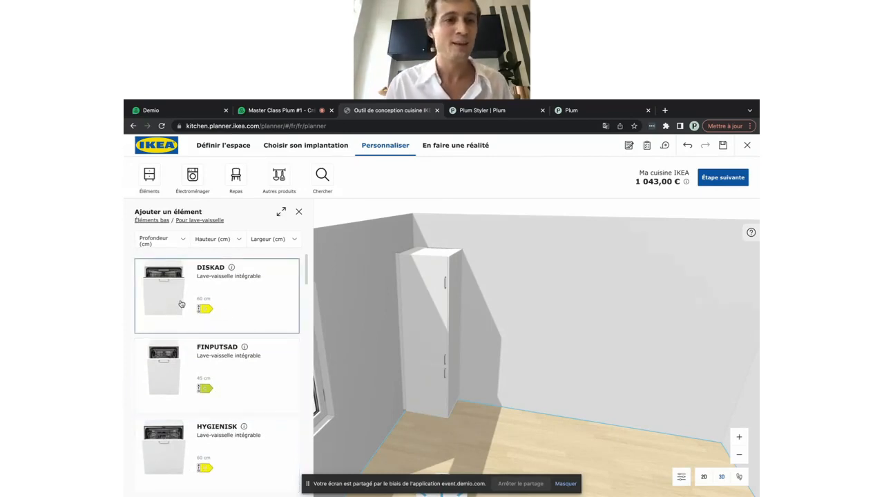
left_click_drag(168, 299, 436, 425)
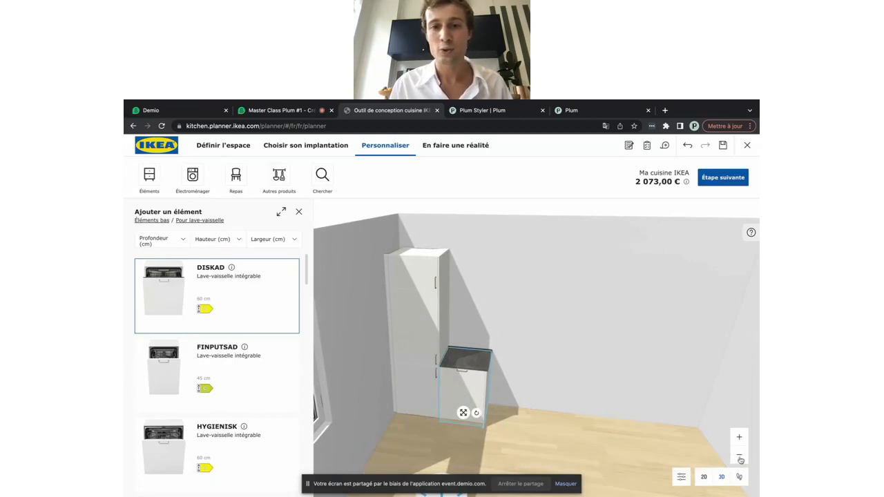
left_click(738, 456)
left_click(442, 433)
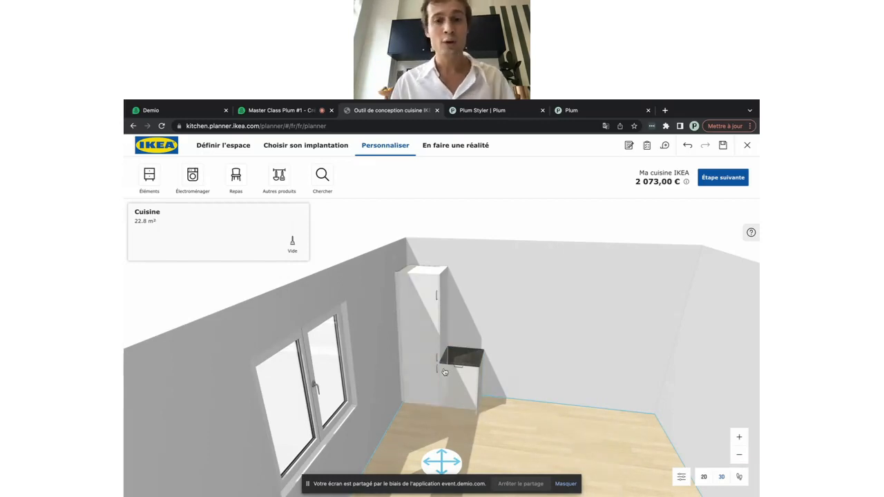
Filter sink base cabinets to 60 cm width and add the ME/MA 196 with drawers
left_click(149, 181)
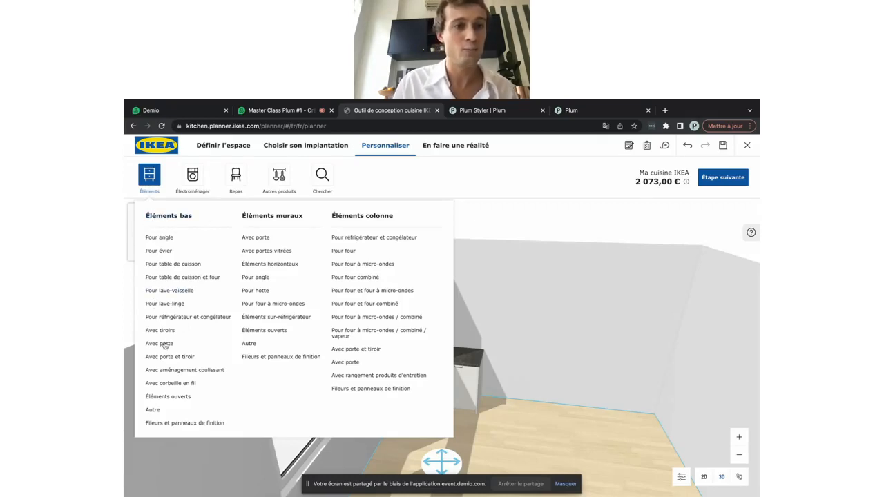
left_click(159, 251)
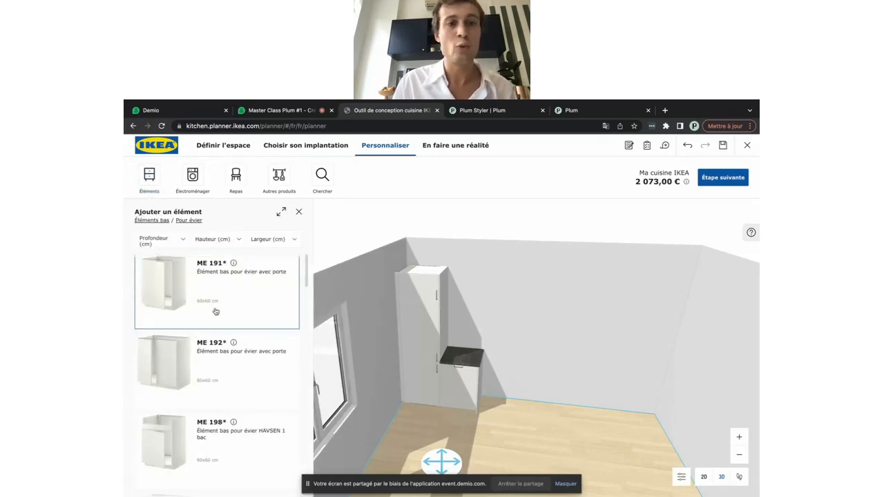
left_click(220, 241)
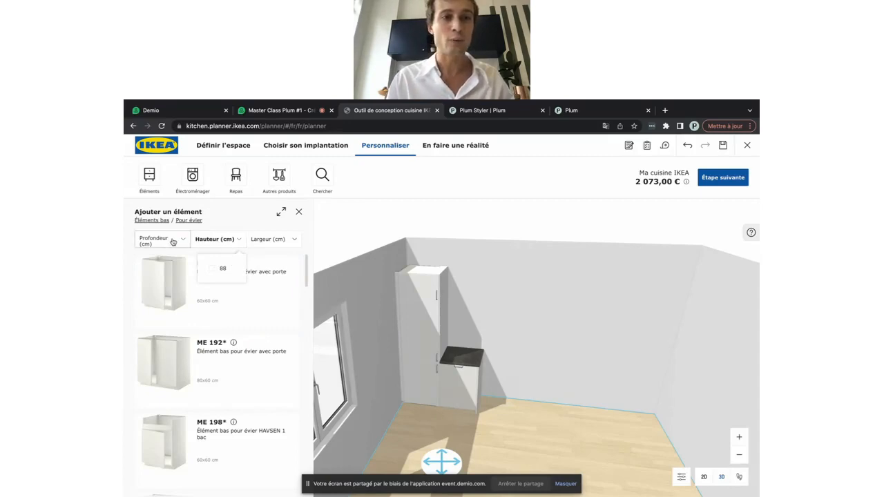
left_click(257, 241)
left_click(271, 281)
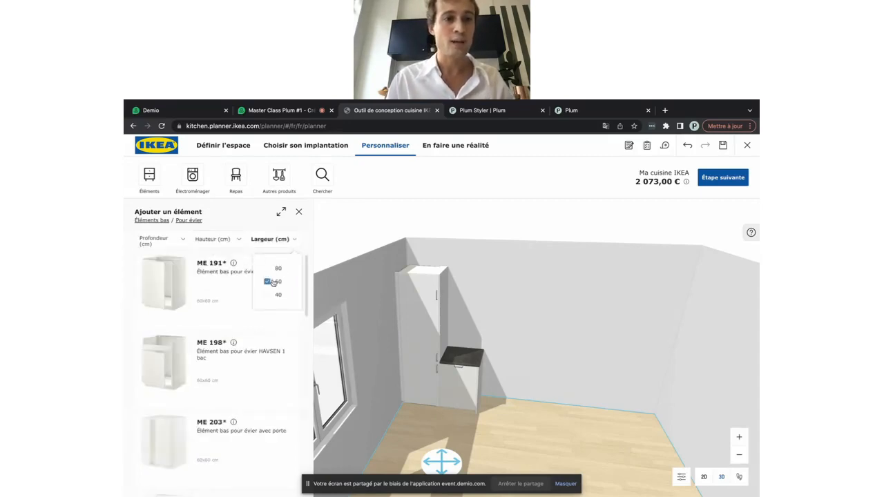
scroll(218, 319, "down", 1)
scroll(218, 319, "down", 5)
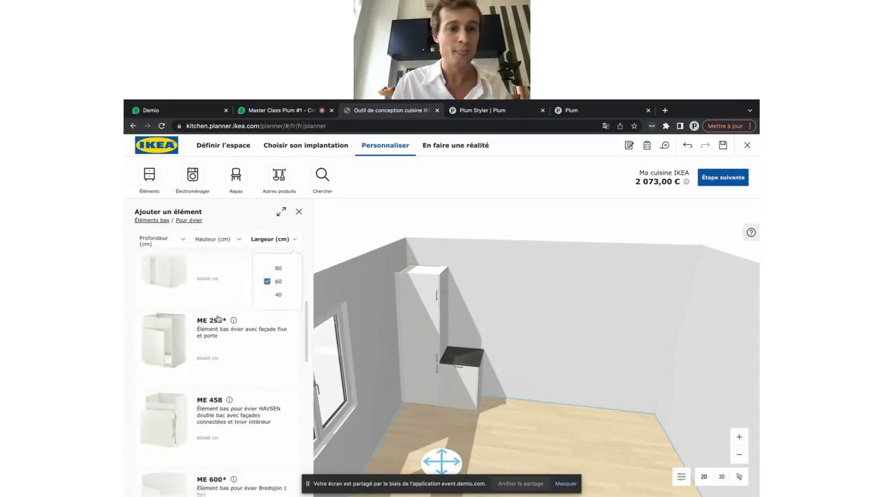
scroll(218, 319, "down", 5)
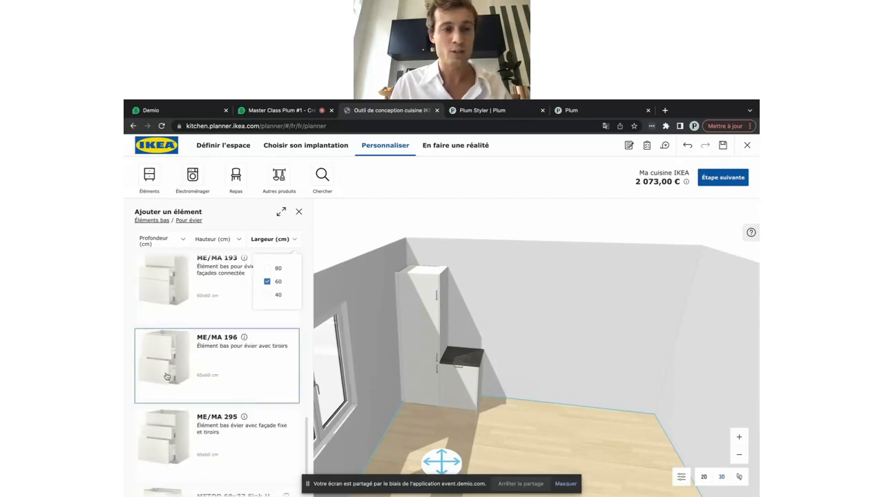
left_click(201, 377)
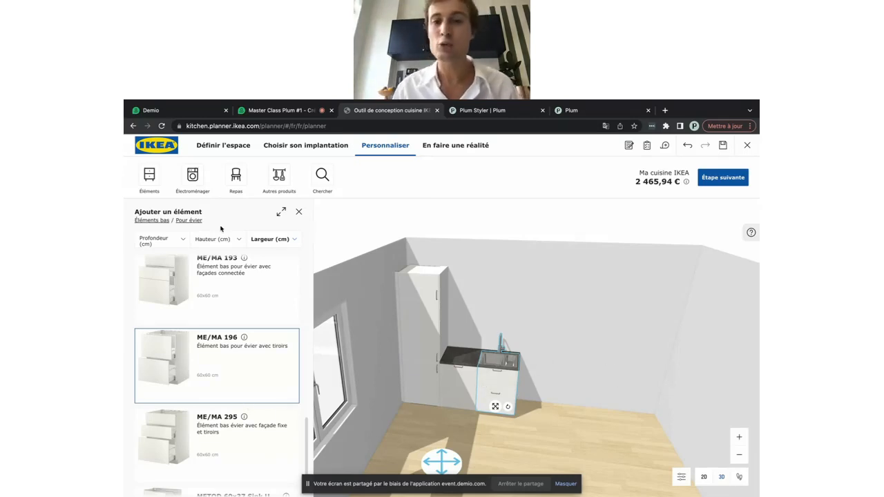
left_click(150, 176)
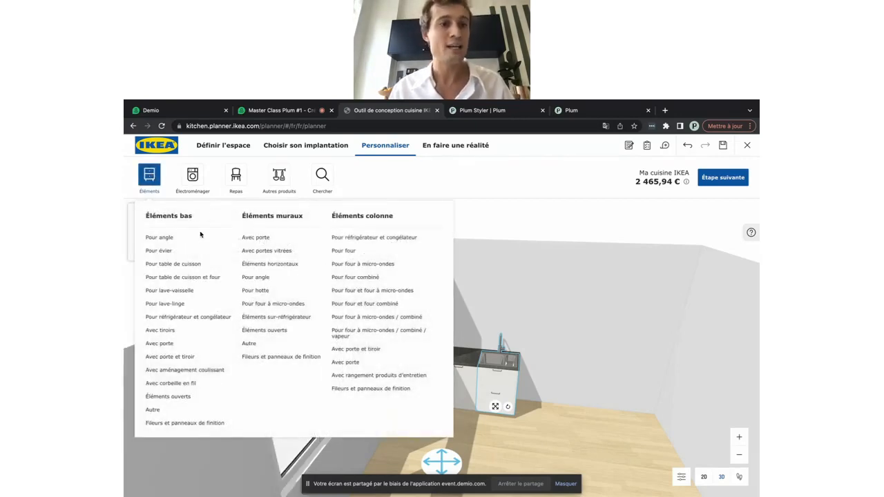
Add the 60 cm ME 102 shelved base cabinet with door from Avec porte
left_click(167, 344)
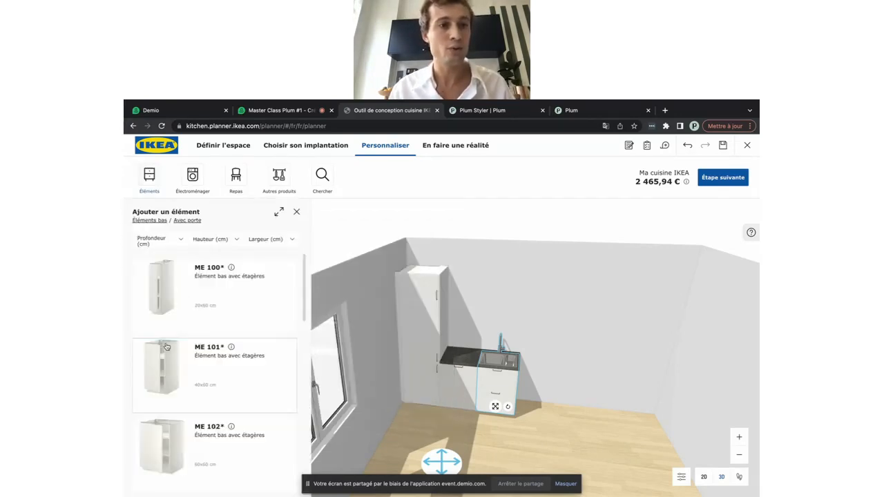
scroll(221, 336, "down", 1)
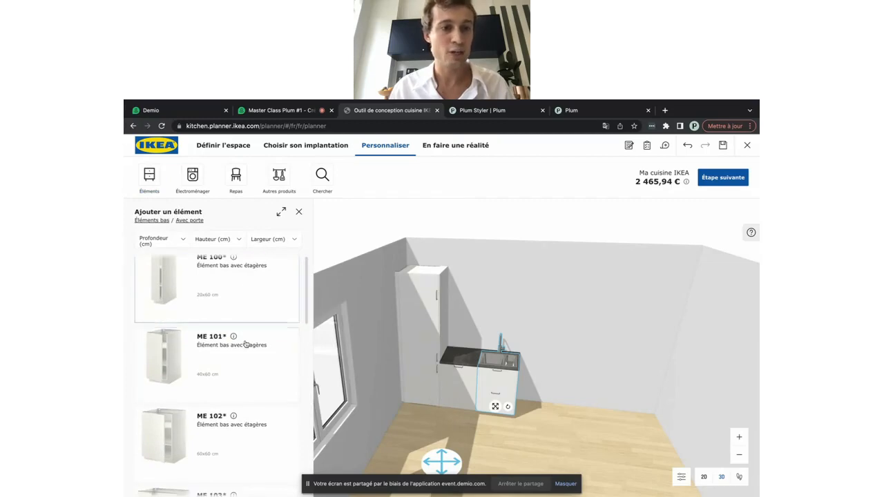
scroll(246, 345, "down", 1)
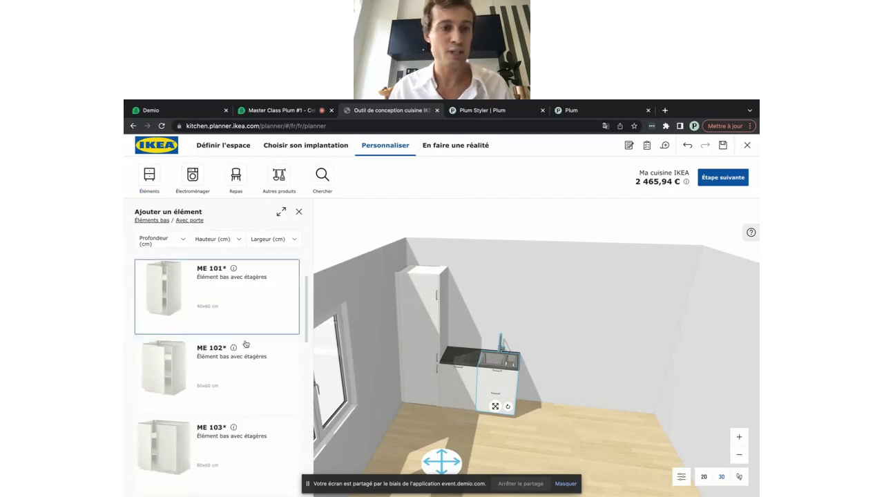
left_click(182, 382)
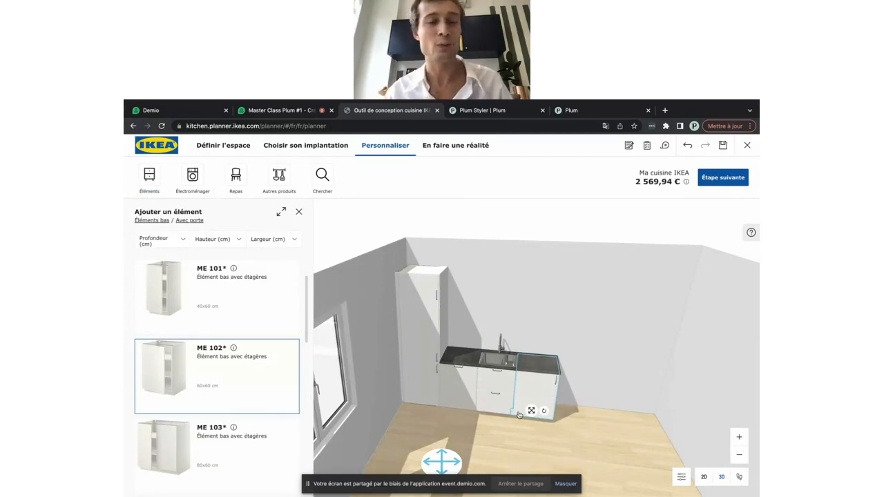
left_click(149, 174)
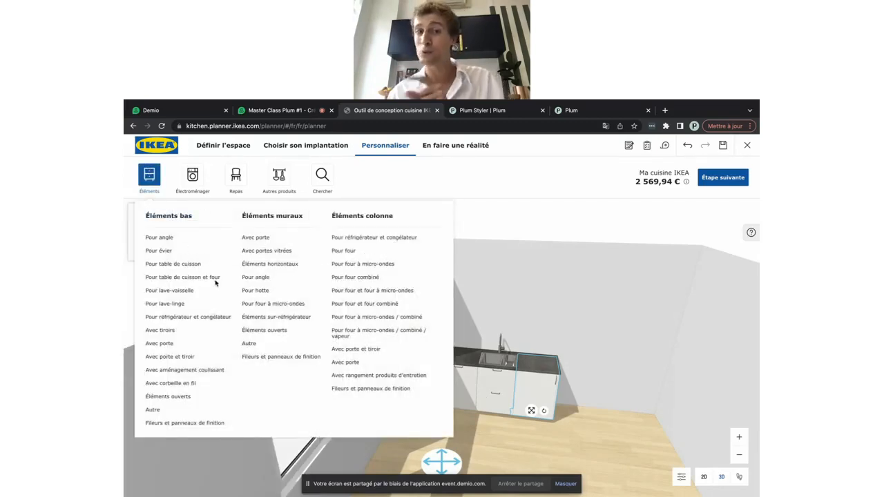
Add the ME/MA 209 cooktop base cabinet with drawers, then zoom out to see the room
left_click(168, 264)
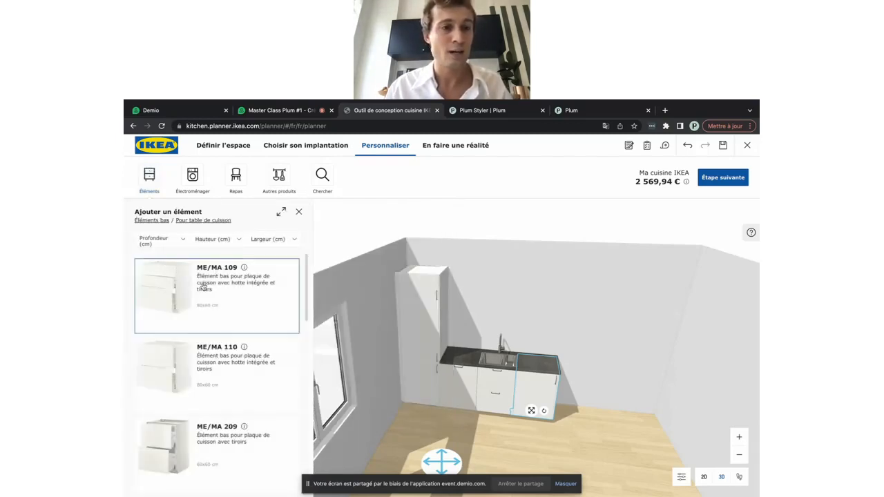
scroll(203, 287, "down", 2)
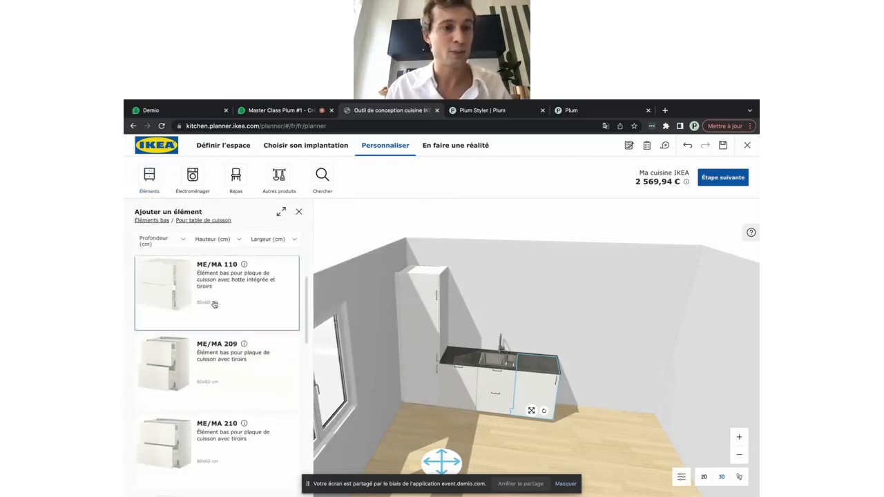
scroll(214, 304, "down", 1)
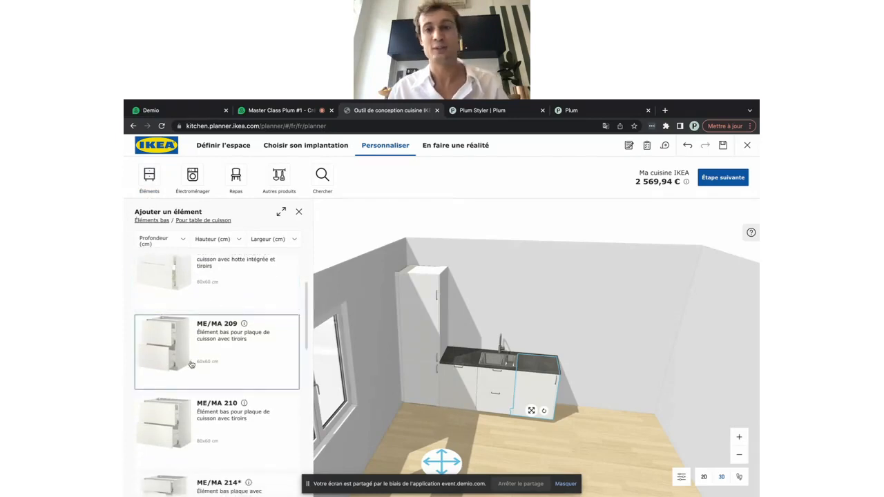
left_click(193, 364)
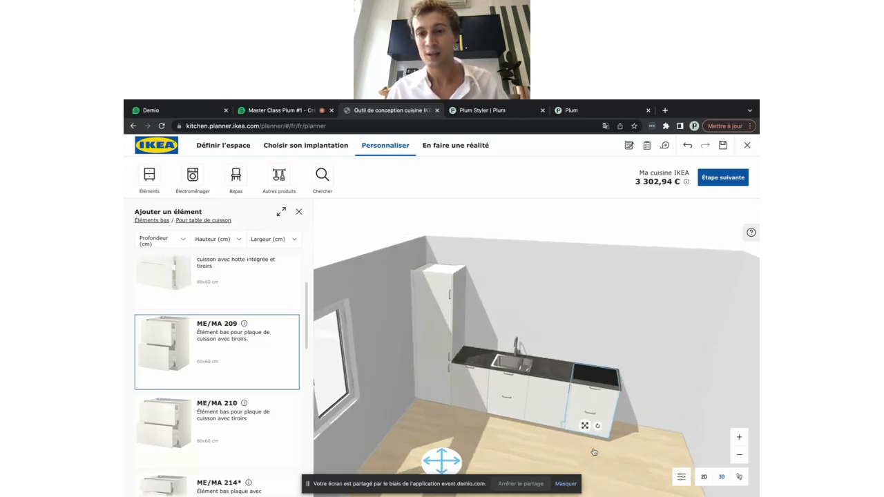
left_click_drag(456, 458, 562, 472)
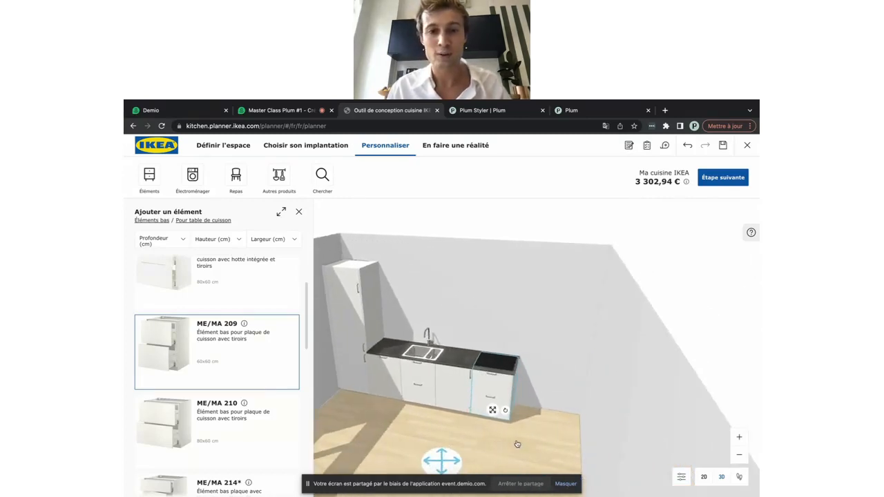
left_click_drag(452, 460, 436, 464)
scroll(435, 466, "down", 3)
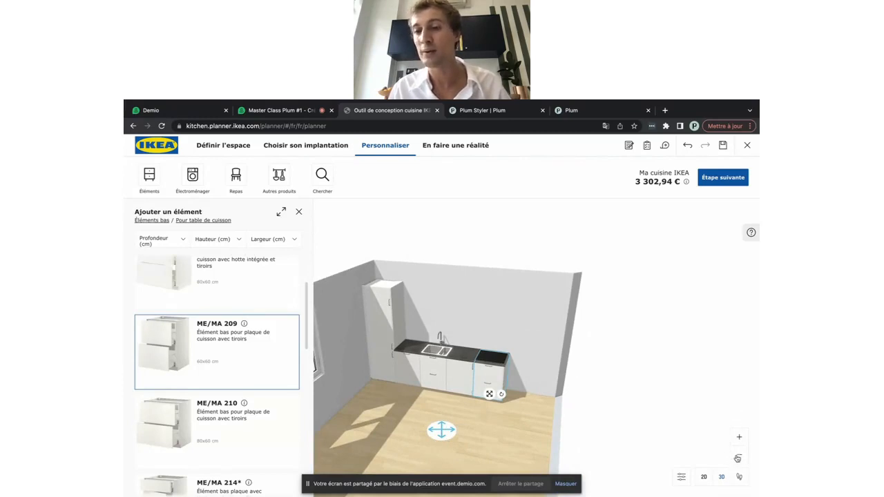
left_click(739, 439)
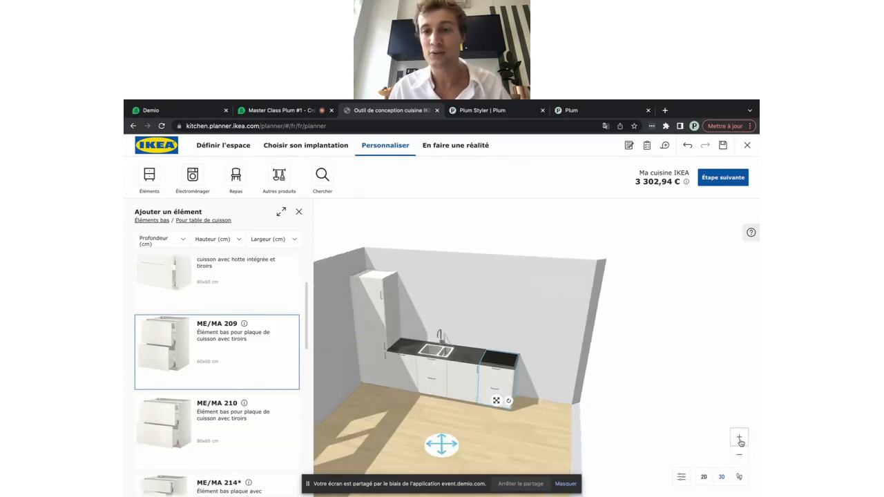
left_click(738, 454)
left_click(739, 454)
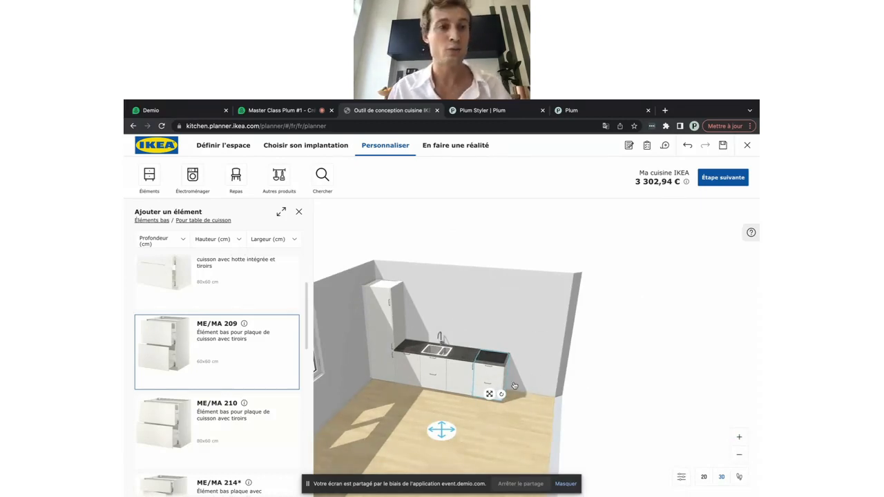
Add the ME/MA 145 drawer base cabinet from Avec tiroirs beside the cooktop unit
left_click(149, 176)
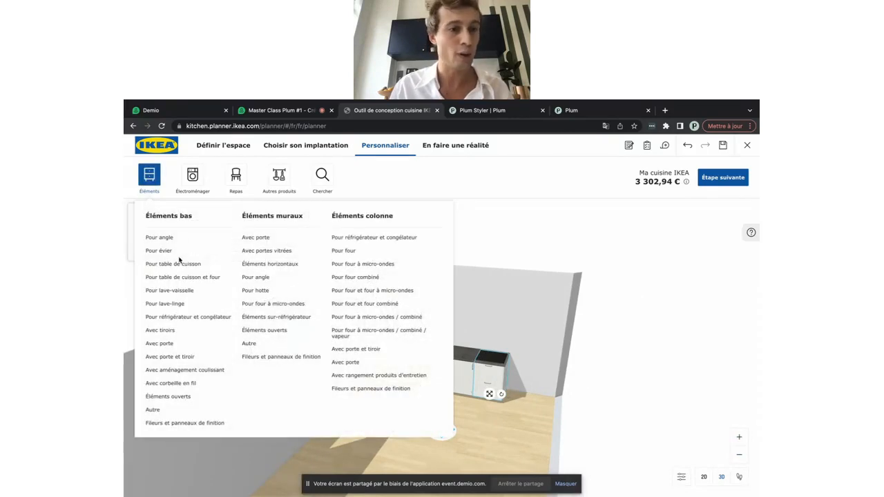
left_click(164, 331)
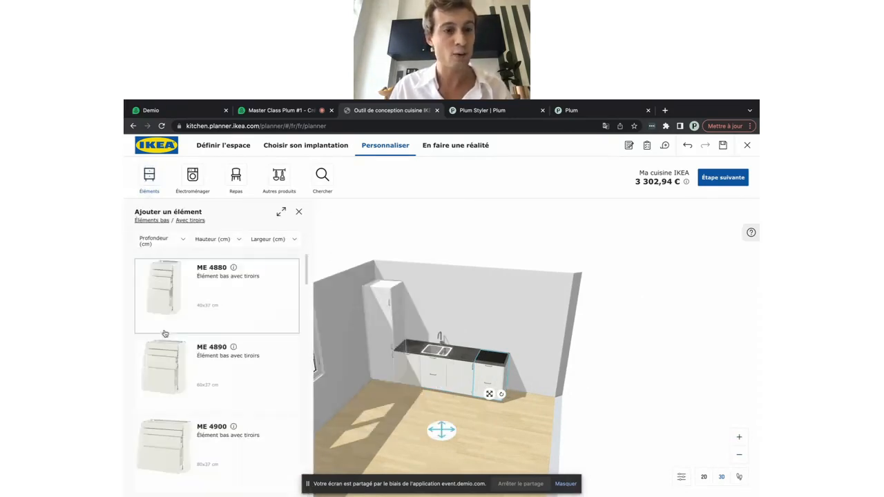
scroll(207, 370, "down", 1)
scroll(176, 442, "down", 3)
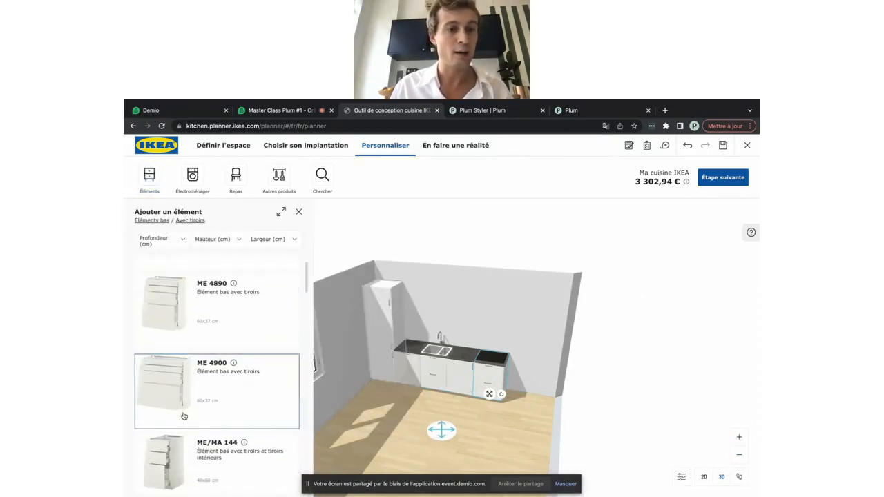
scroll(173, 461, "down", 3)
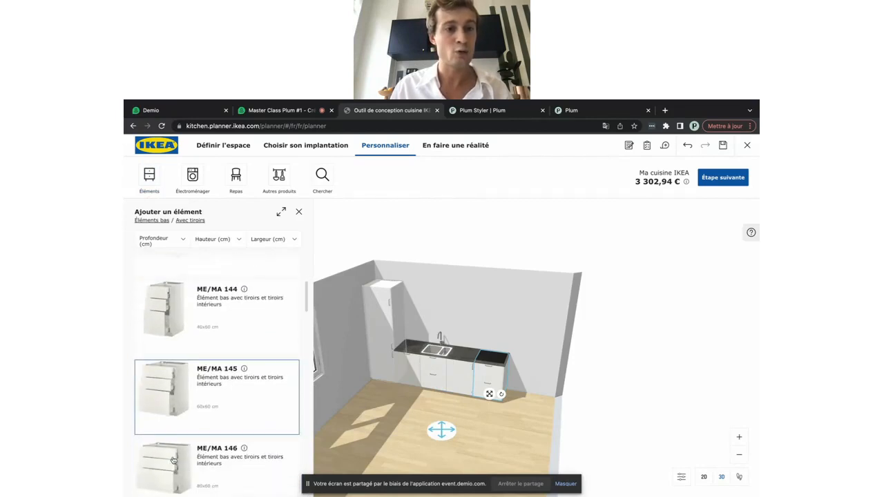
left_click(191, 412)
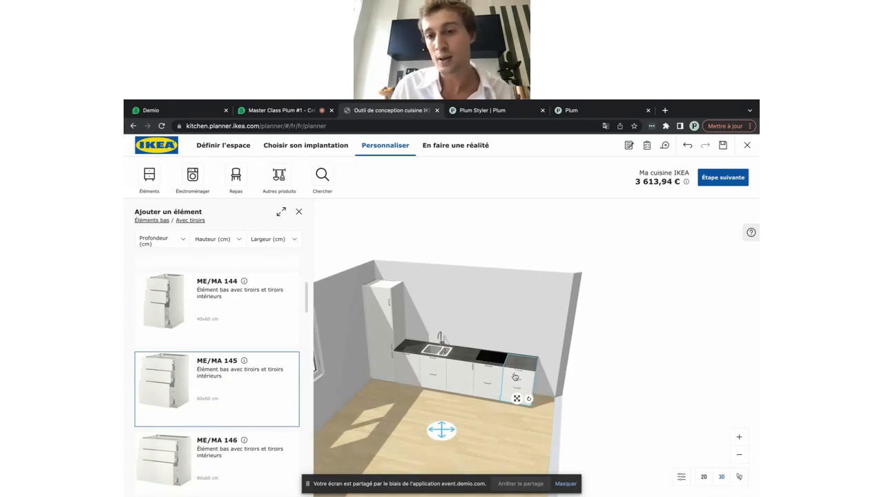
left_click_drag(459, 450, 333, 252)
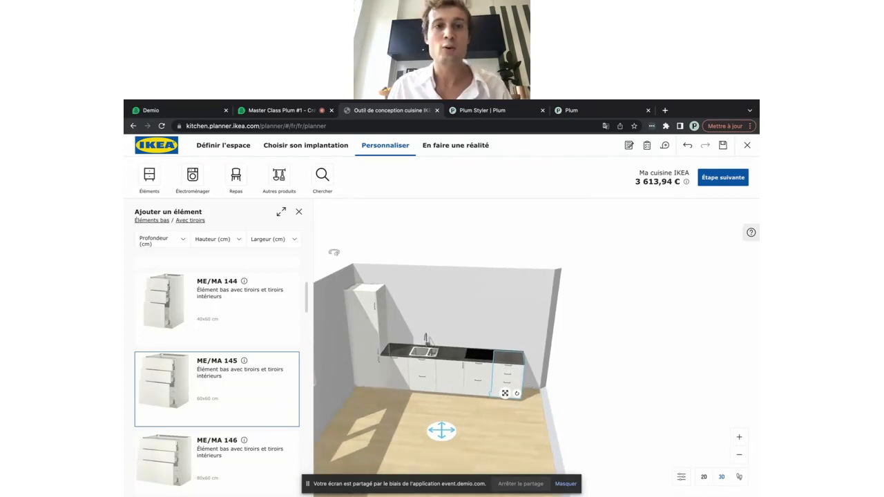
Delete the ME/MA 145 drawer cabinet so the counter run ends at the cooktop again
left_click(298, 212)
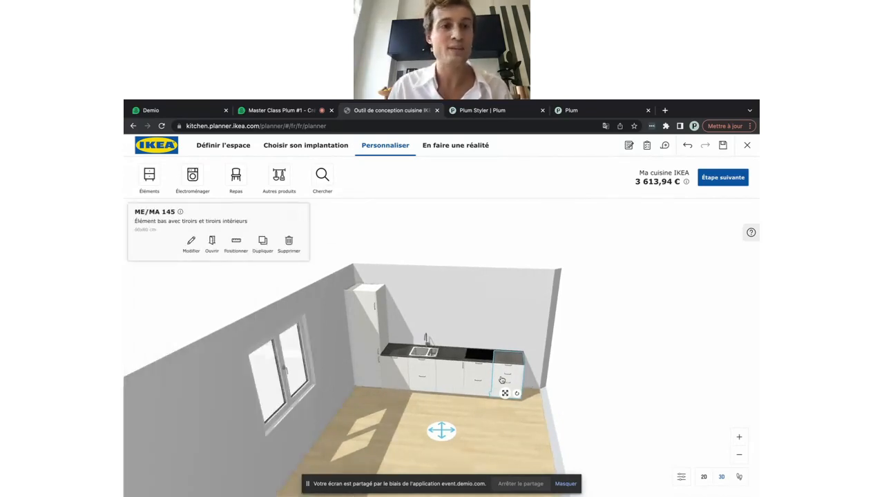
left_click(235, 248)
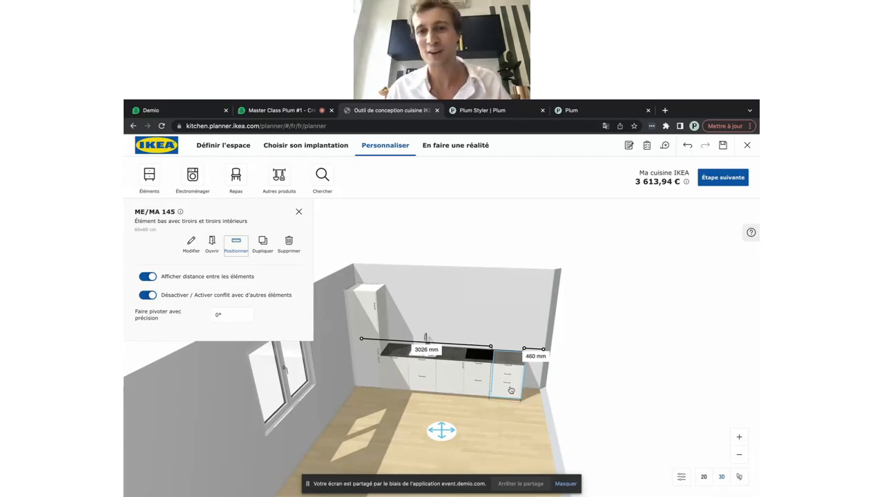
left_click(289, 244)
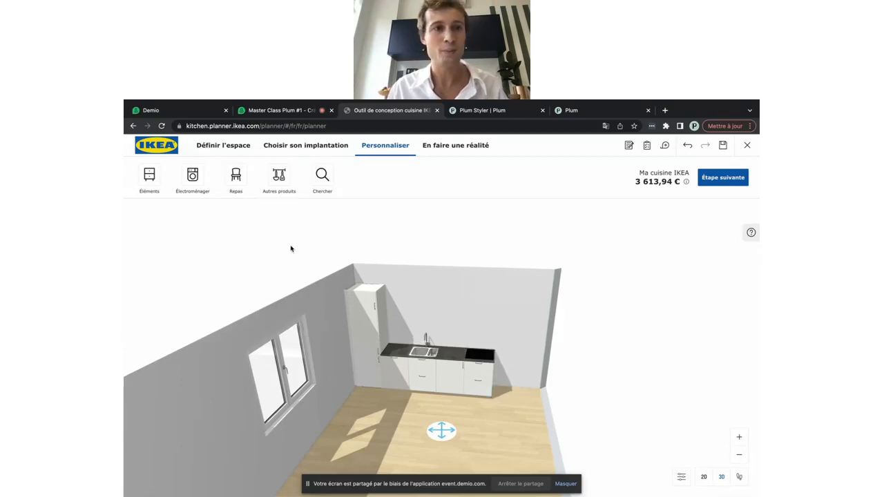
left_click(143, 170)
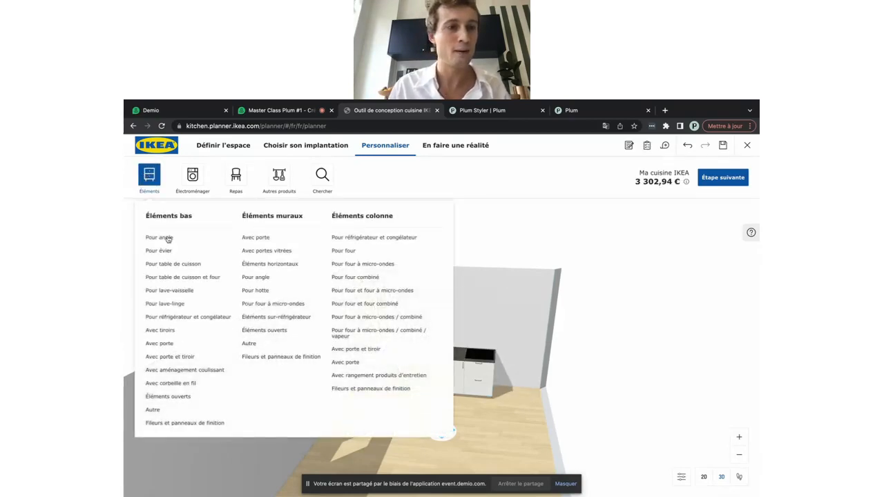
Add a 40×60 cm ME 101 shelved base cabinet with door beyond the cooktop unit
left_click(160, 343)
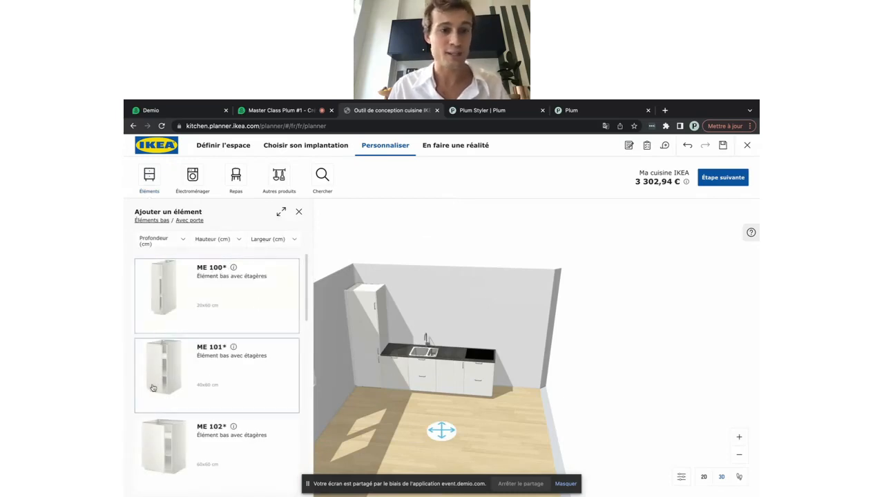
left_click(218, 389)
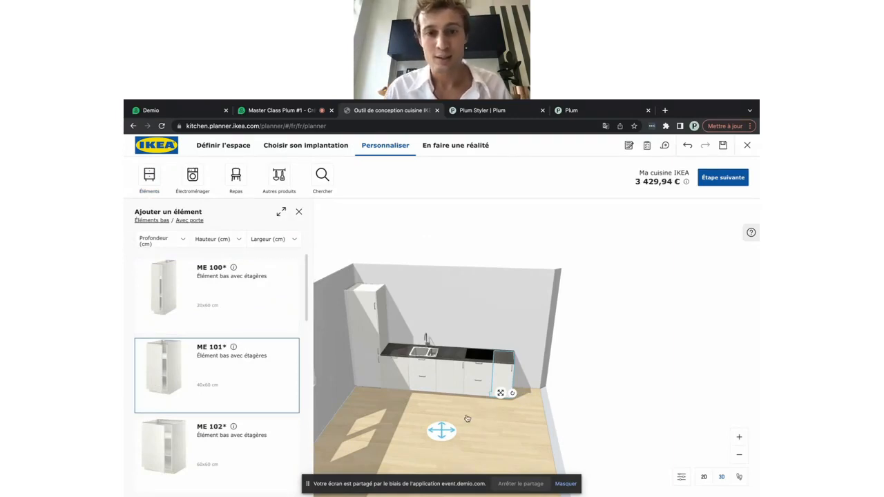
left_click_drag(466, 418, 510, 431)
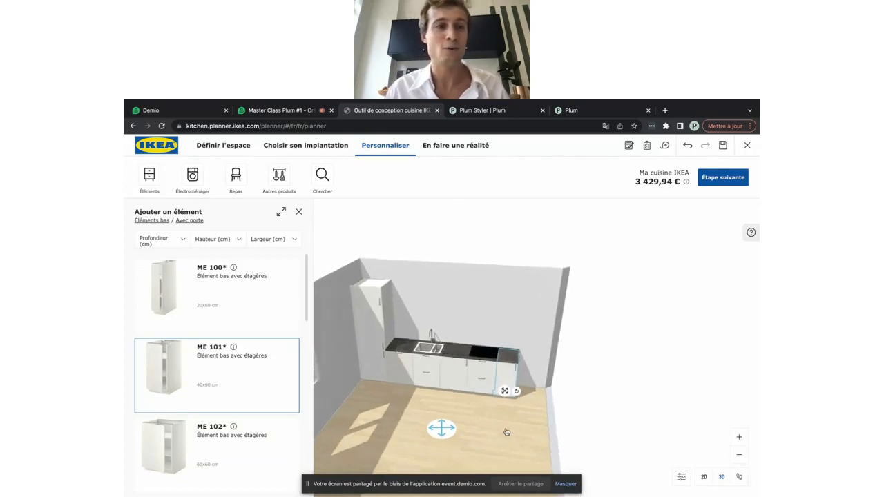
left_click(149, 174)
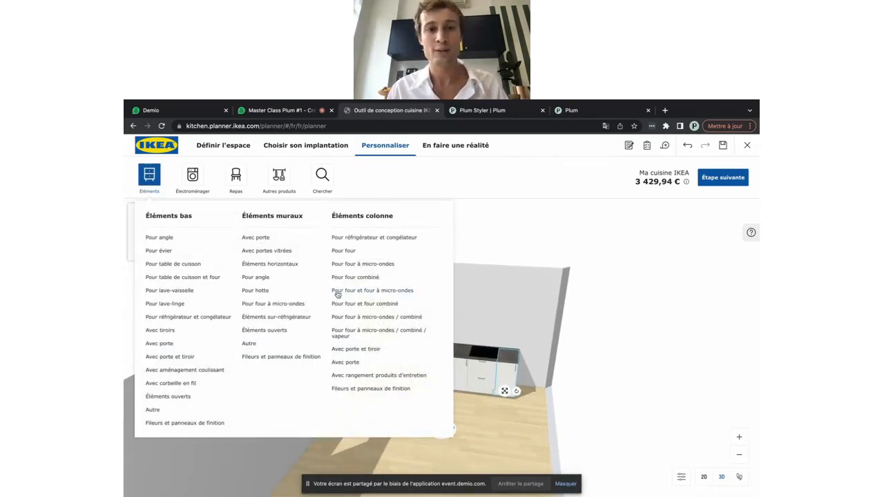
Add the 60×60×220 cm ME 743 oven/microwave column with built-in oven at the run's end
left_click(406, 294)
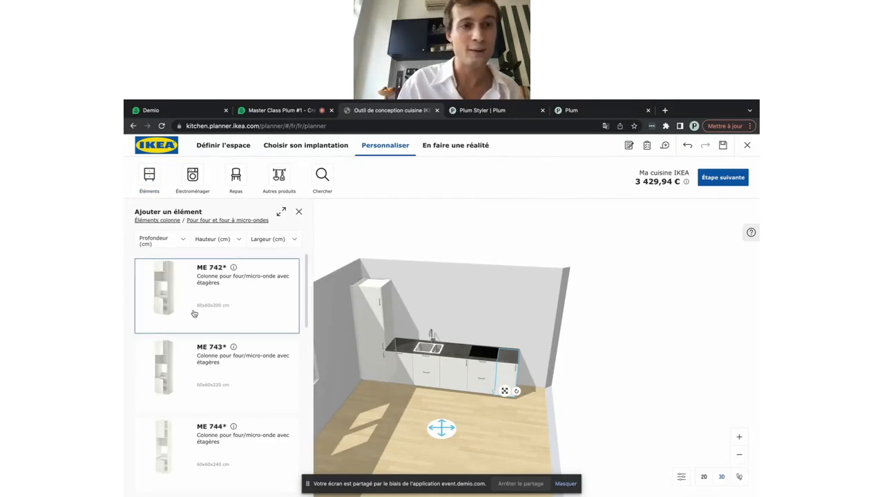
scroll(224, 312, "down", 2)
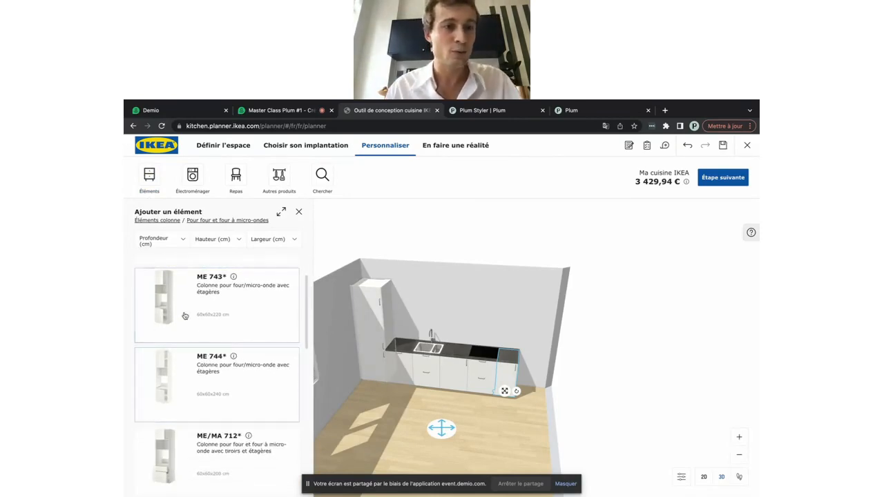
scroll(210, 324, "down", 1)
scroll(210, 327, "up", 1)
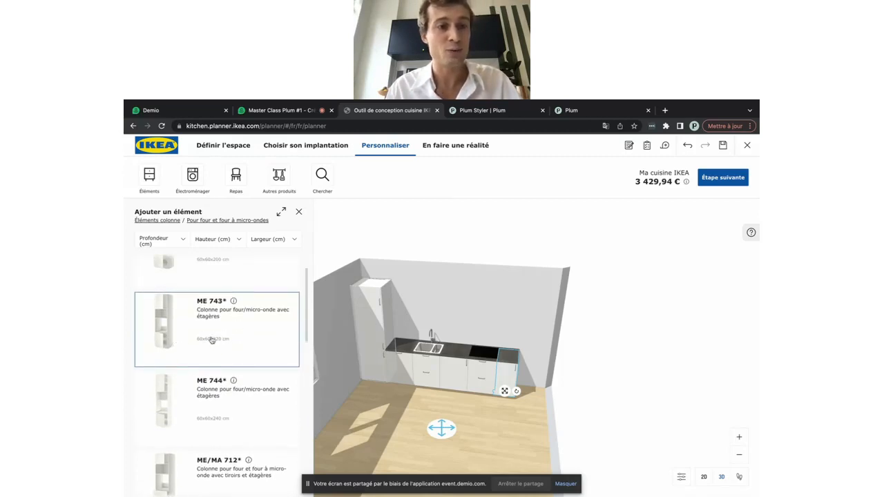
left_click(185, 336)
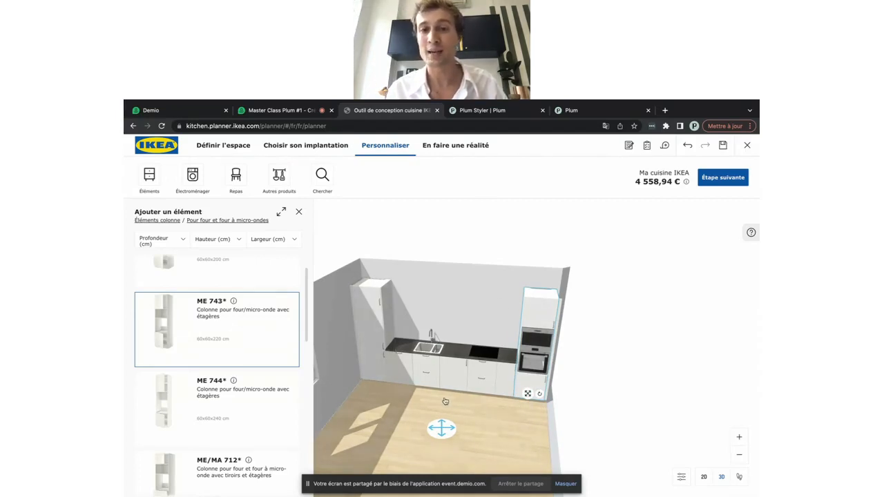
left_click_drag(400, 430, 406, 430)
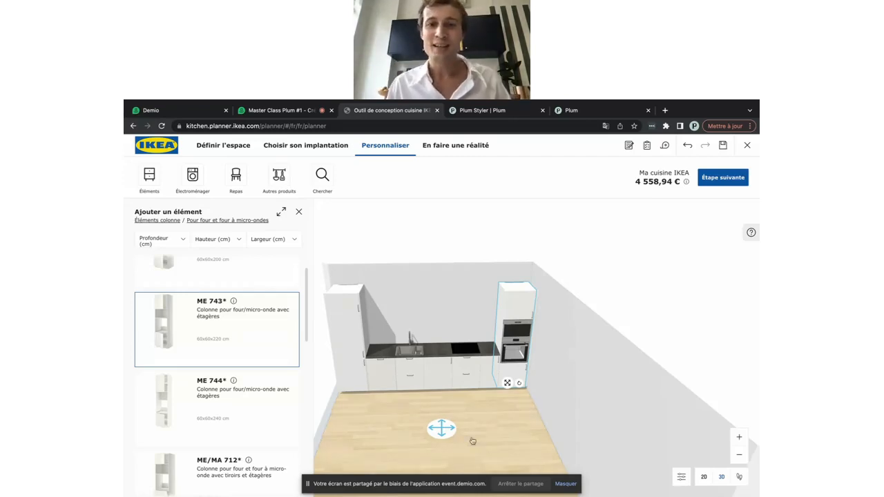
left_click_drag(486, 448, 477, 450)
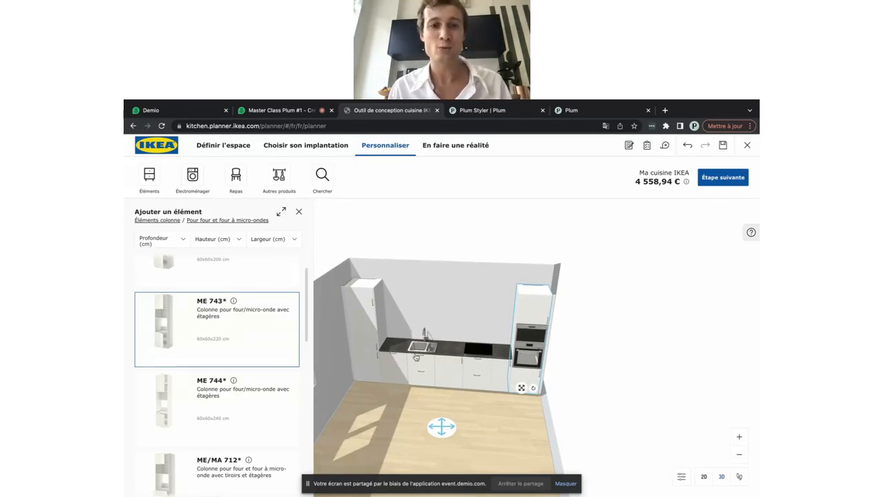
left_click(300, 212)
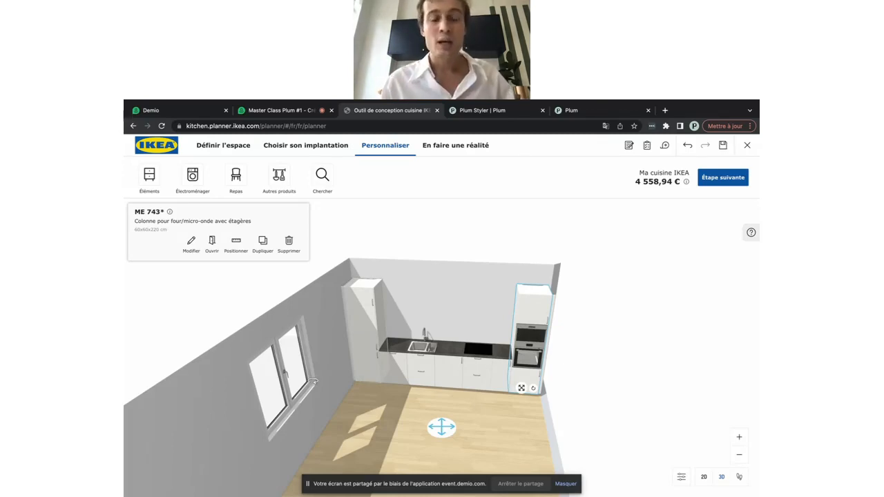
Browse the wall cabinets with doors, then return to the cabinet category catalogue
left_click_drag(314, 381, 379, 340)
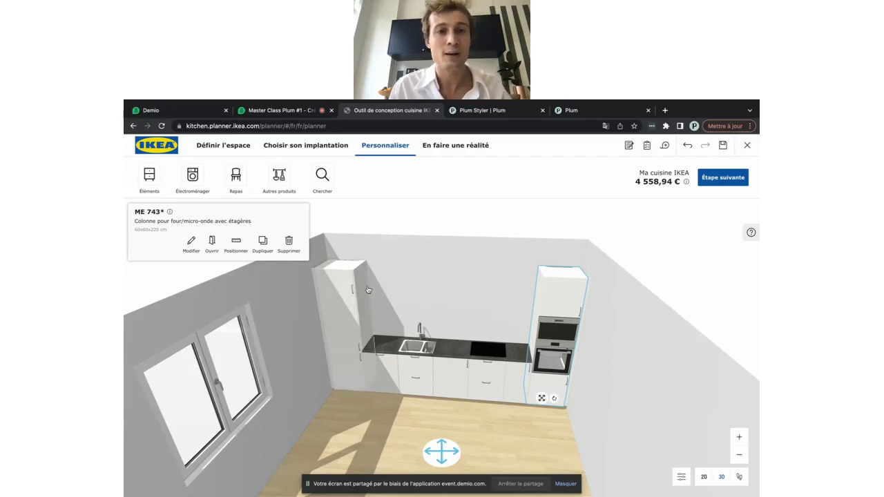
left_click(151, 180)
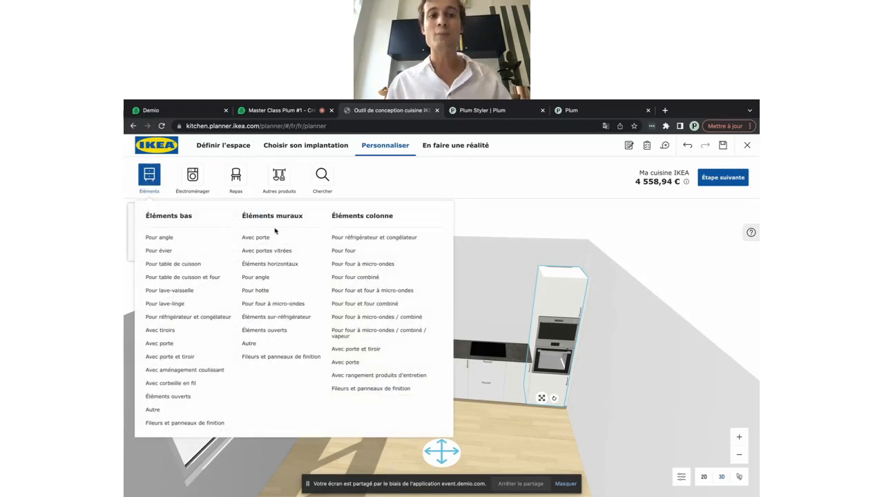
left_click(256, 237)
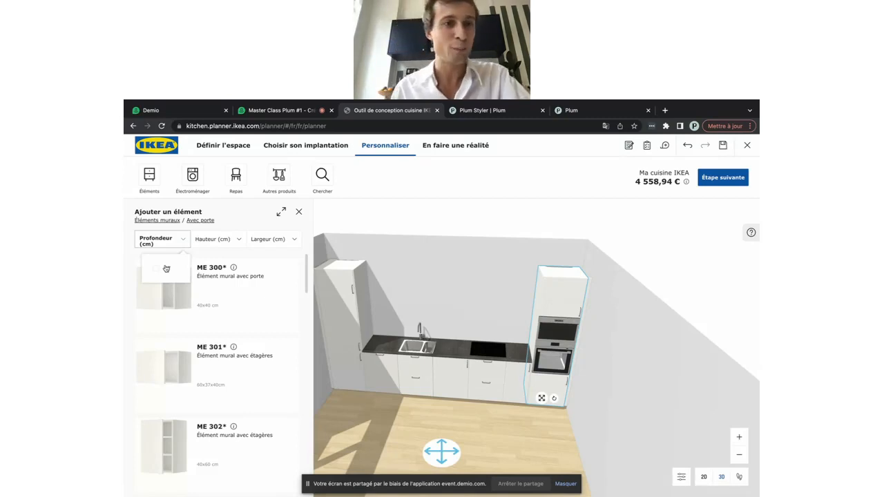
left_click(299, 213)
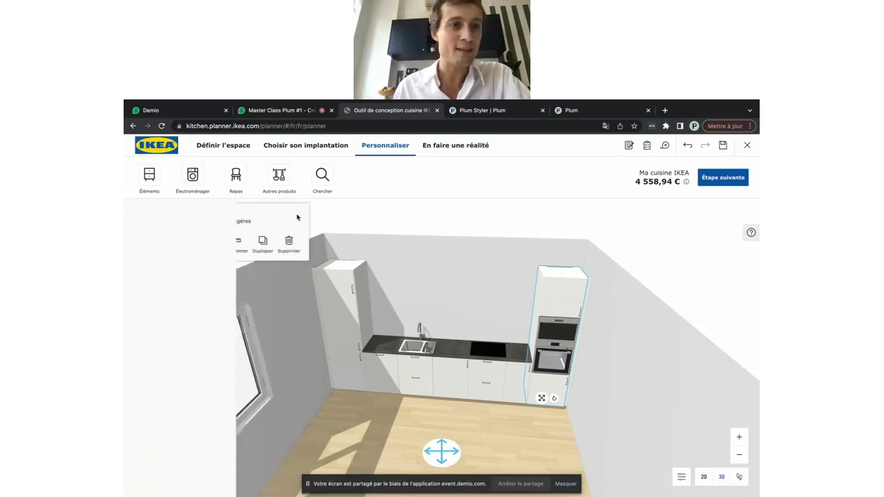
left_click(150, 177)
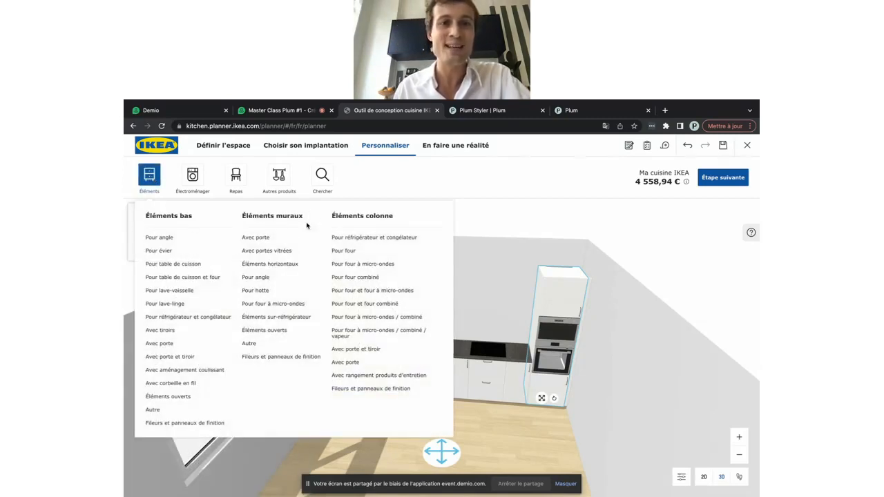
Add three 60 cm ME 375 over-fridge wall cabinets, lowering the first one on the wall
left_click(277, 317)
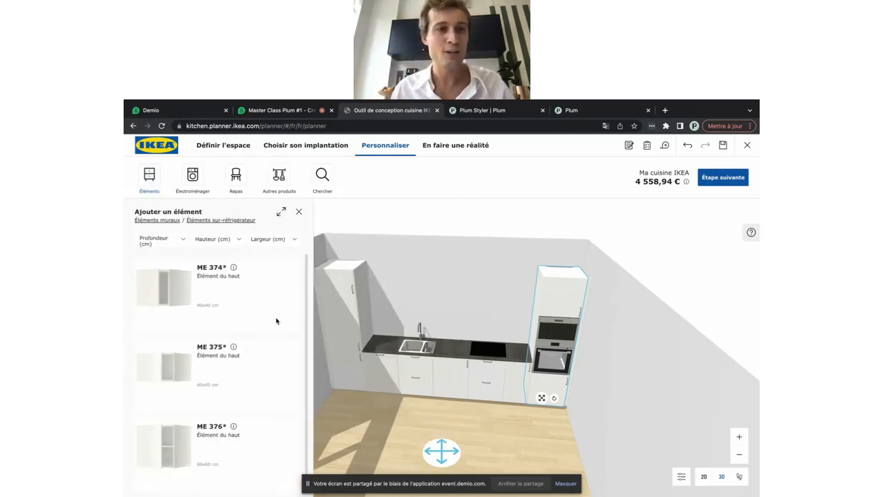
left_click(172, 241)
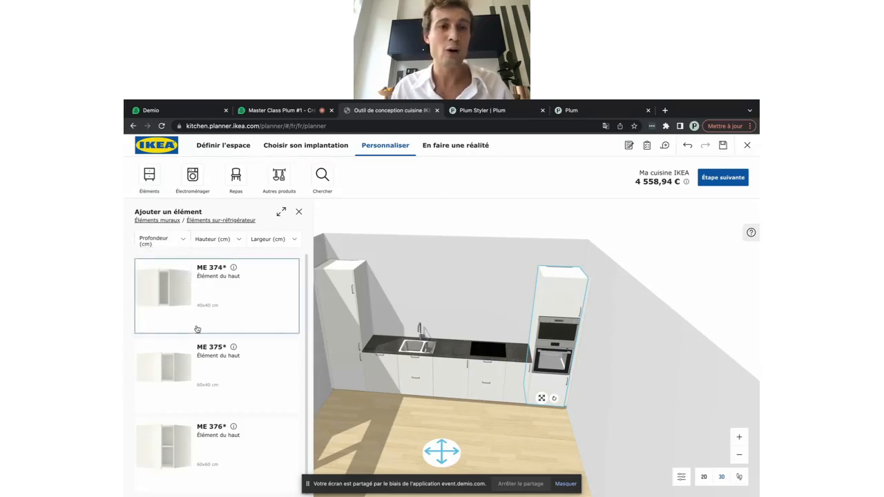
left_click(274, 239)
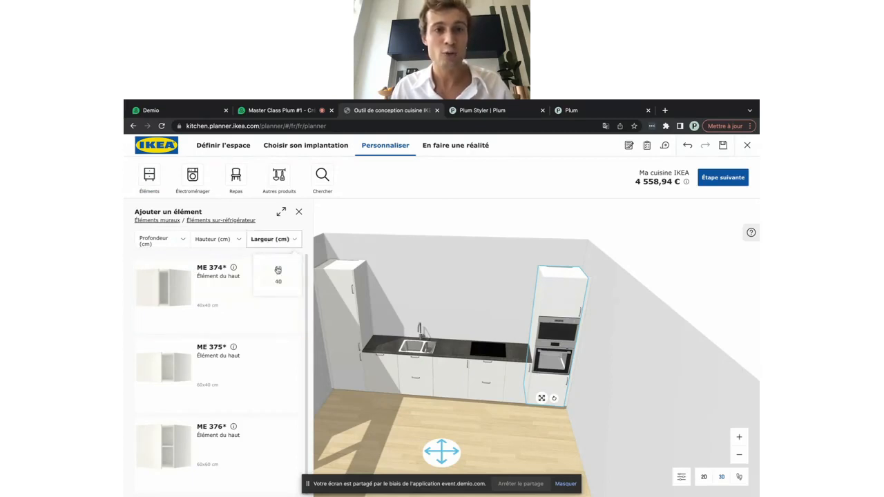
left_click(278, 270)
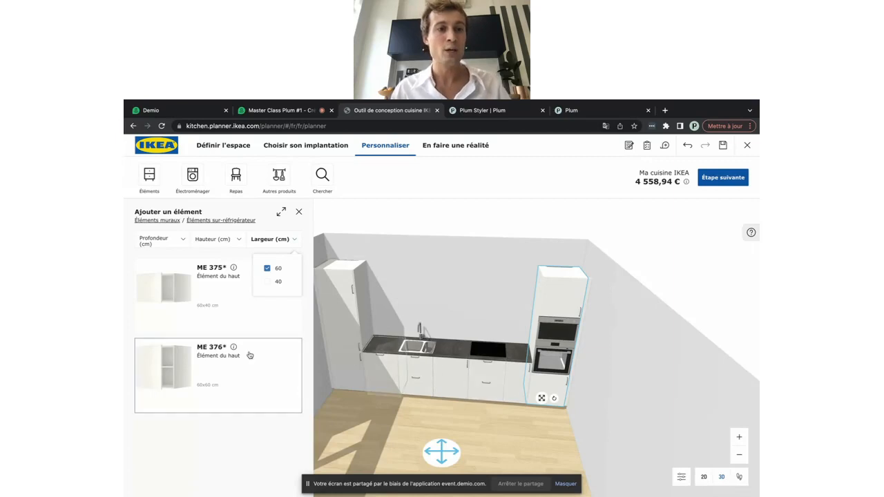
left_click(169, 312)
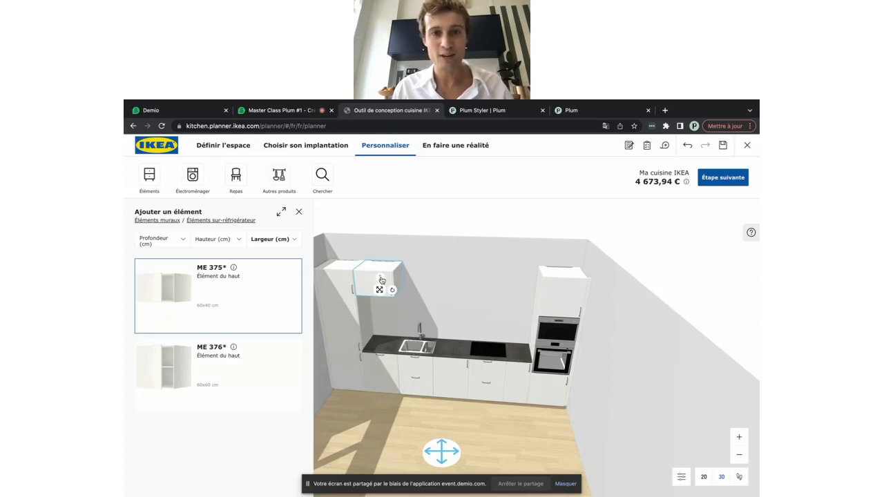
left_click_drag(381, 280, 379, 291)
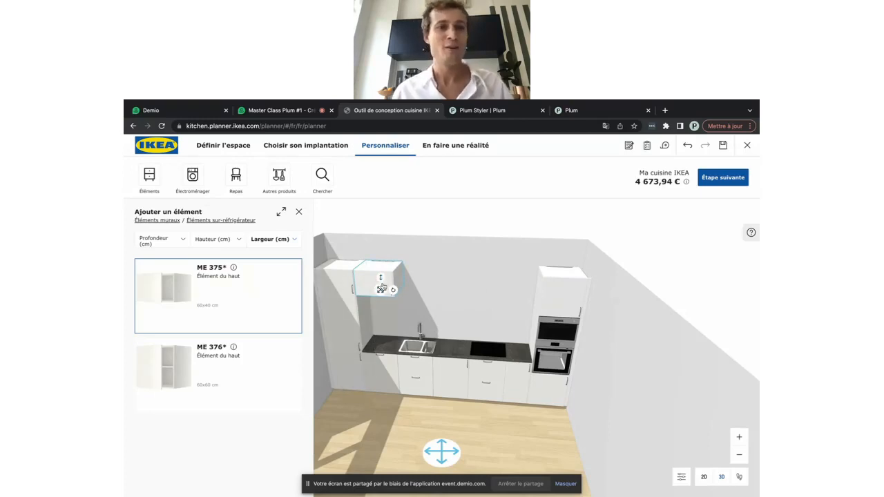
left_click(183, 304)
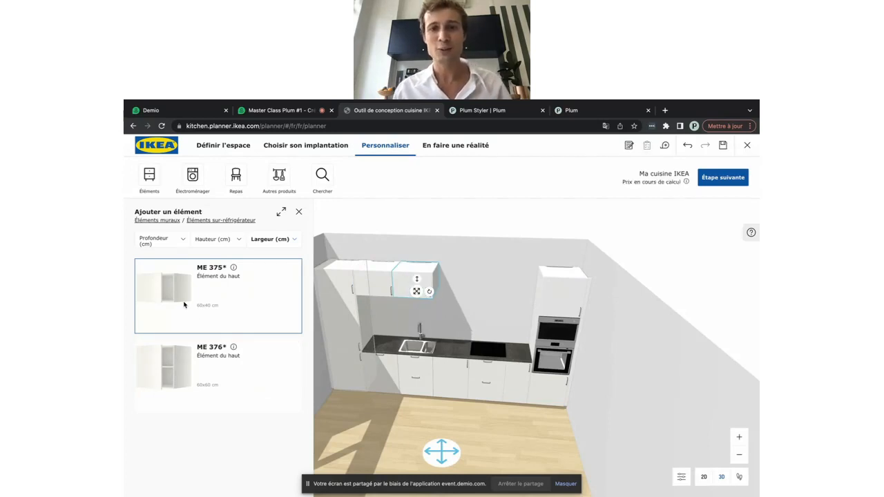
left_click(183, 305)
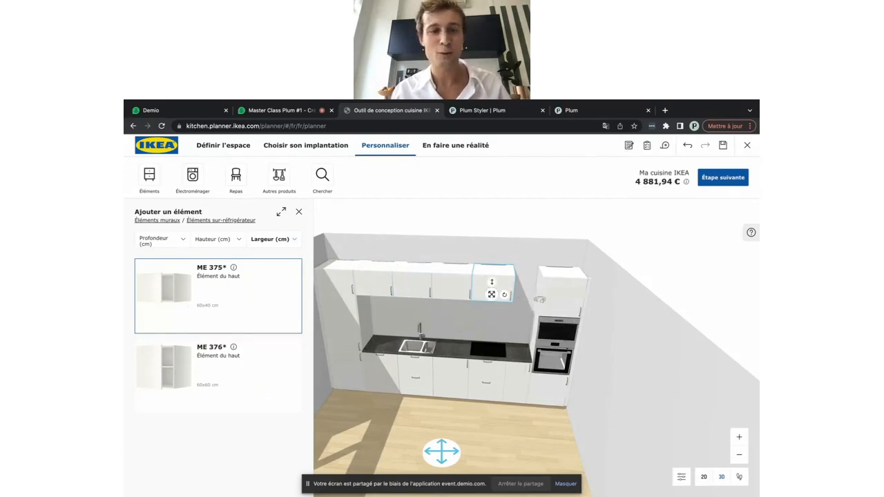
Add a 40 cm ME 374 over-fridge wall cabinet at the end of the row
left_click(273, 239)
left_click(268, 282)
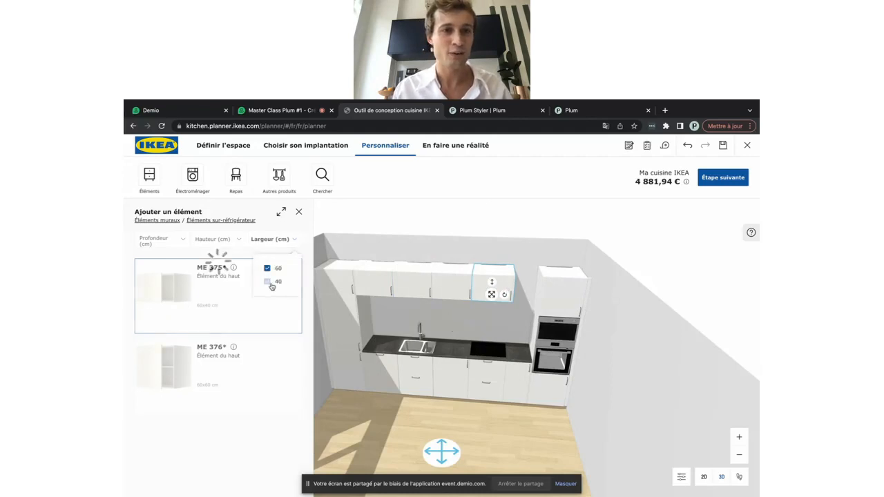
left_click(268, 269)
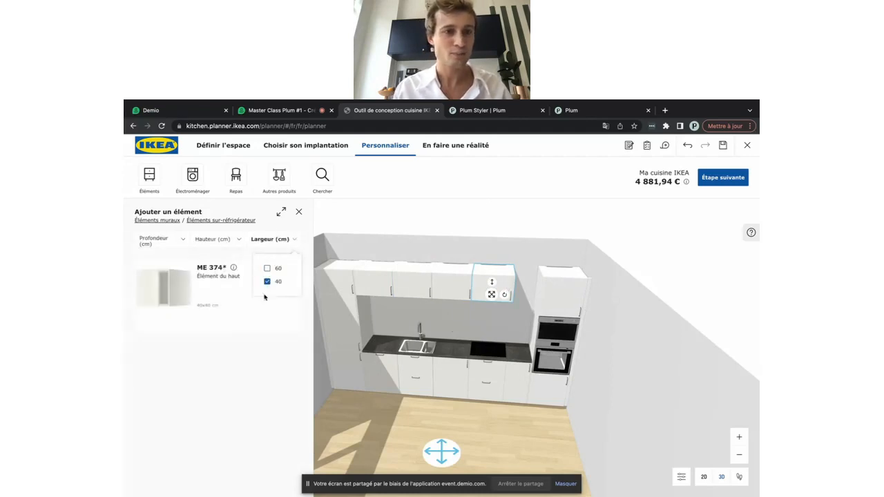
left_click(167, 297)
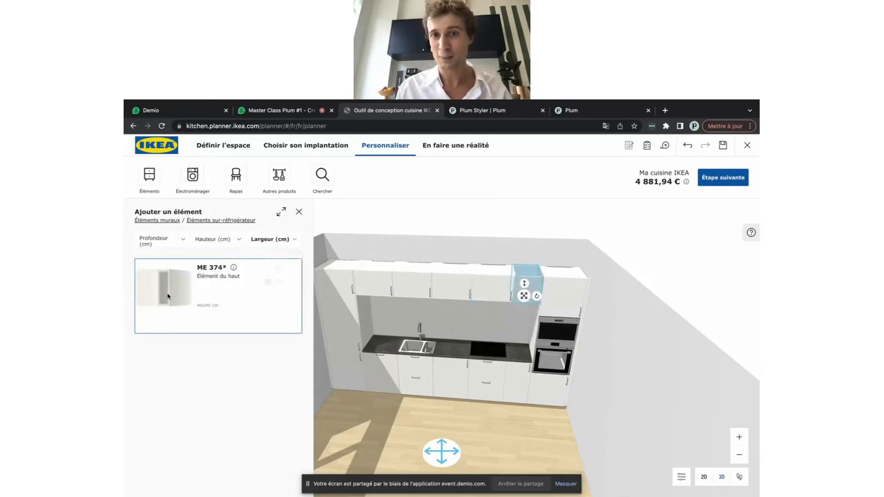
left_click(526, 433)
left_click_drag(494, 442, 500, 421)
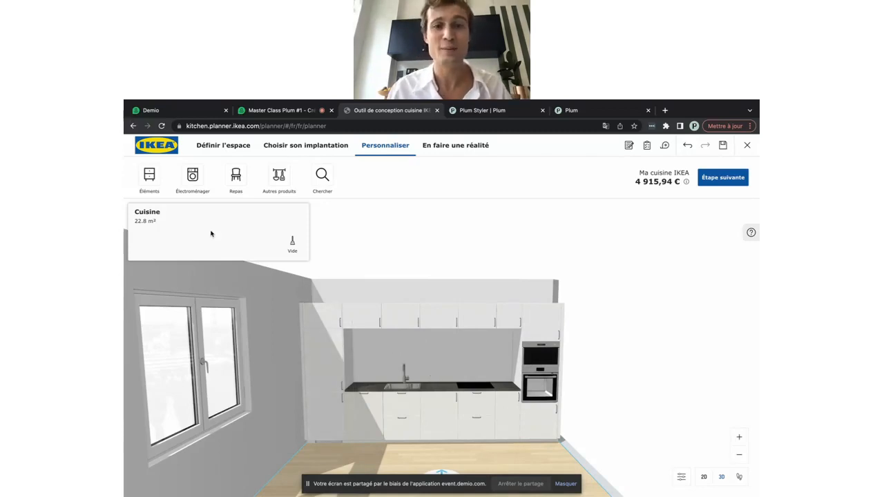
Add two 60 cm ME 301 shelved wall cabinets with doors below the upper cabinet row
left_click(150, 178)
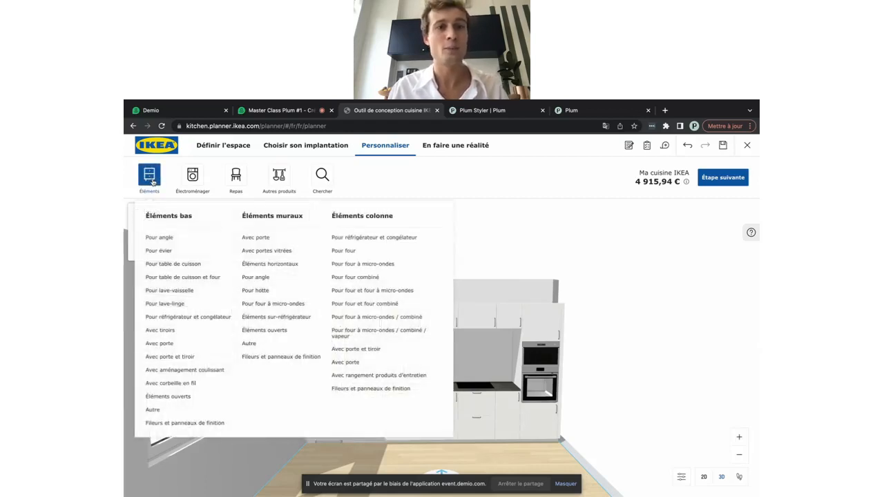
left_click(261, 237)
scroll(246, 310, "down", 1)
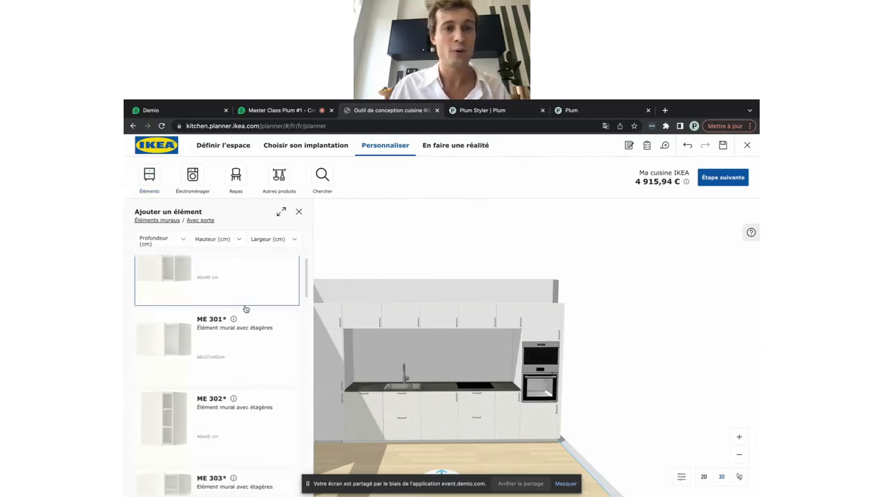
left_click(267, 240)
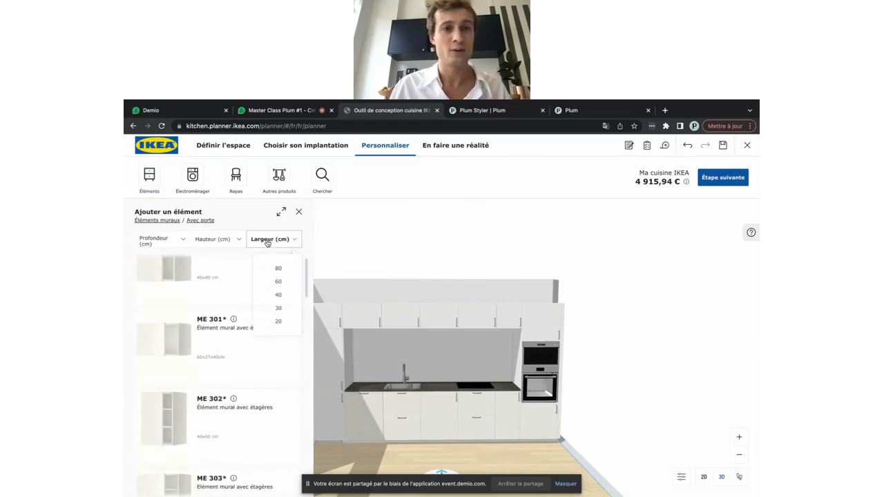
left_click(274, 282)
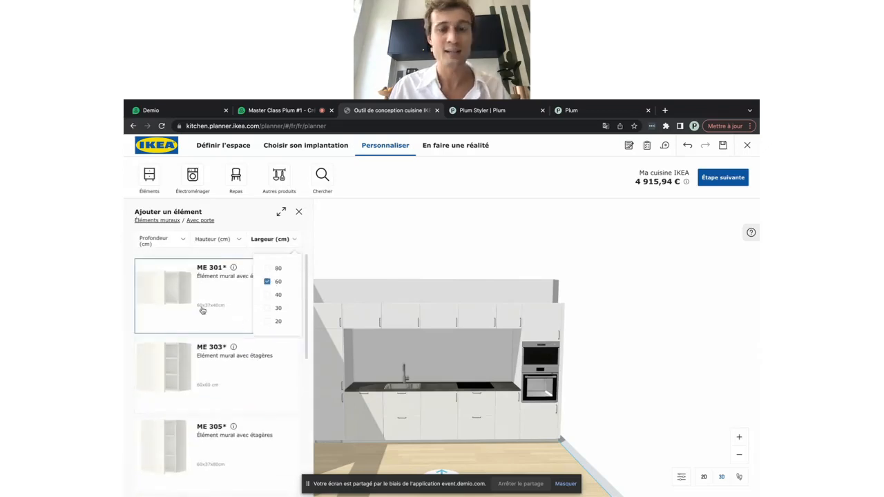
left_click(157, 303)
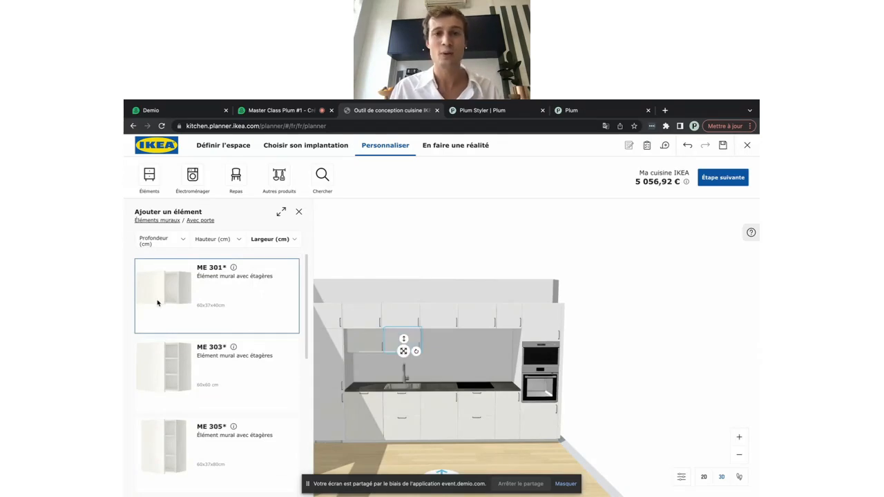
left_click(157, 303)
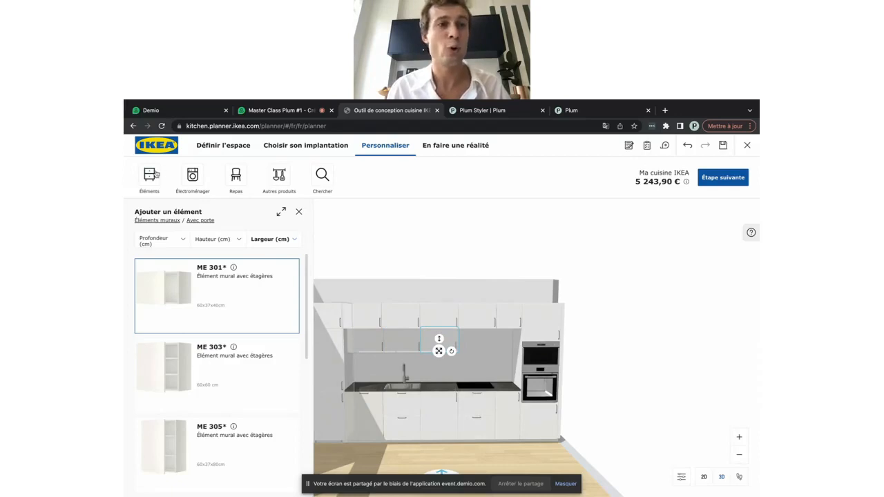
left_click(150, 175)
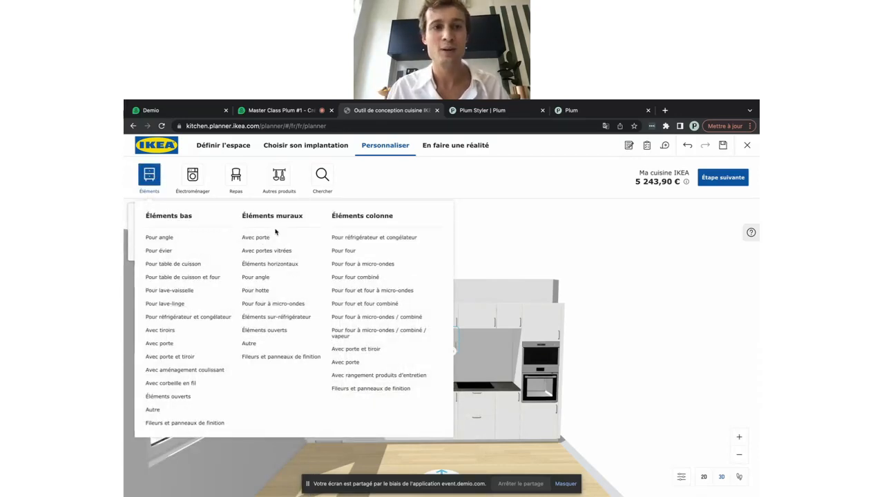
Filter the hood wall units to 60 cm wide and 40 cm high
left_click(256, 290)
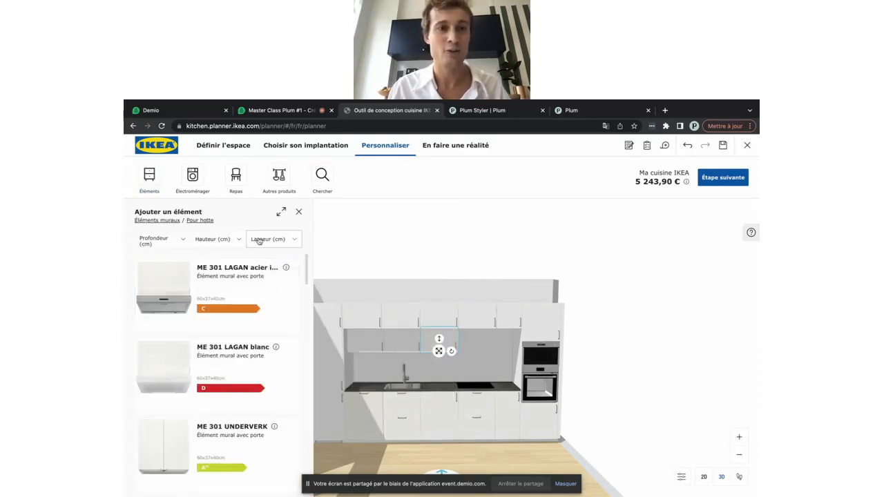
left_click(259, 240)
left_click(267, 282)
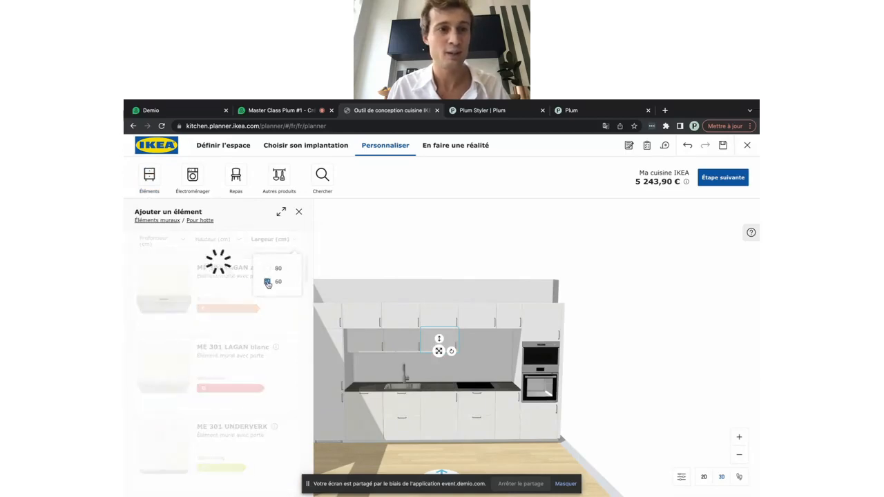
left_click(218, 239)
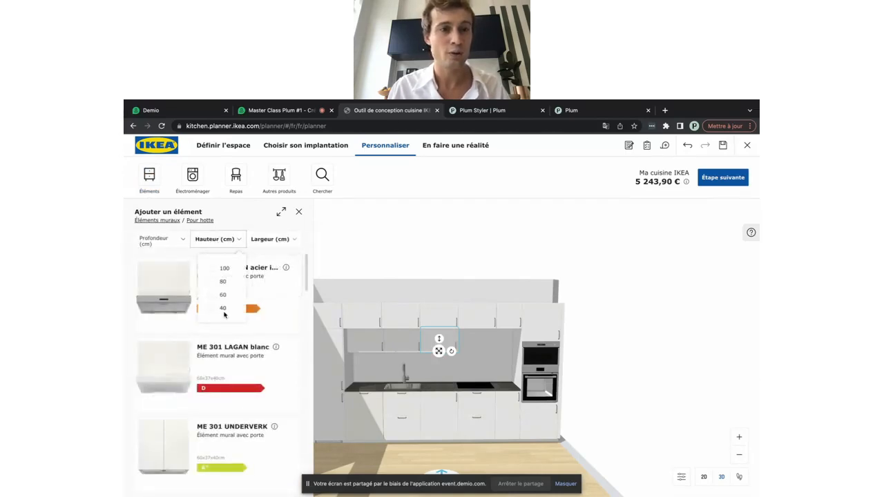
left_click(224, 312)
scroll(233, 380, "down", 2)
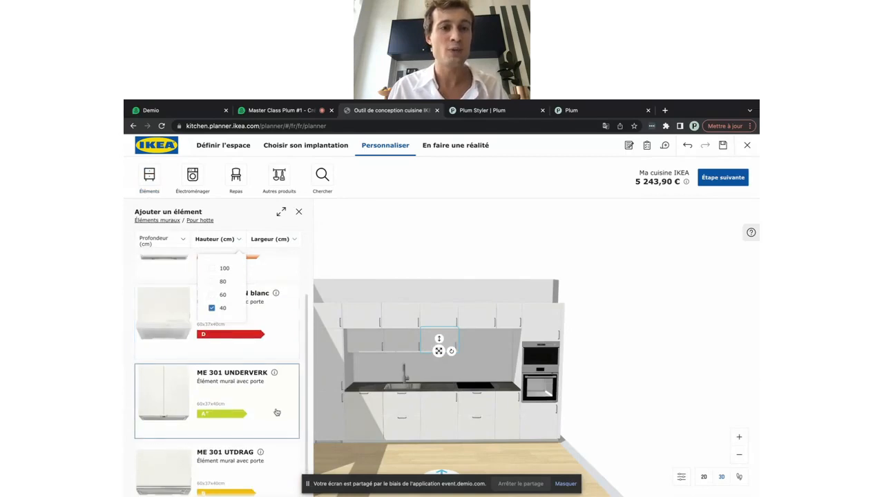
scroll(276, 413, "up", 2)
left_click(250, 226)
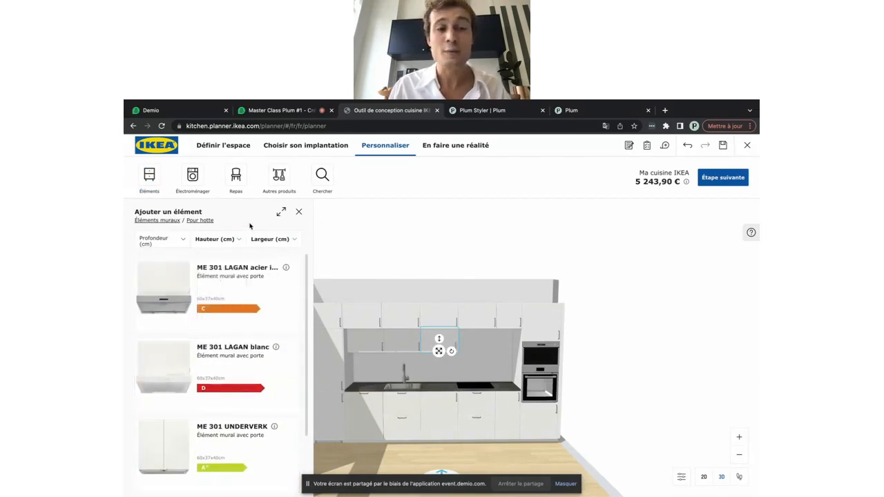
Place the ME 301 UNDERVERK hood cabinet in the gap above the hob
scroll(218, 377, "down", 3)
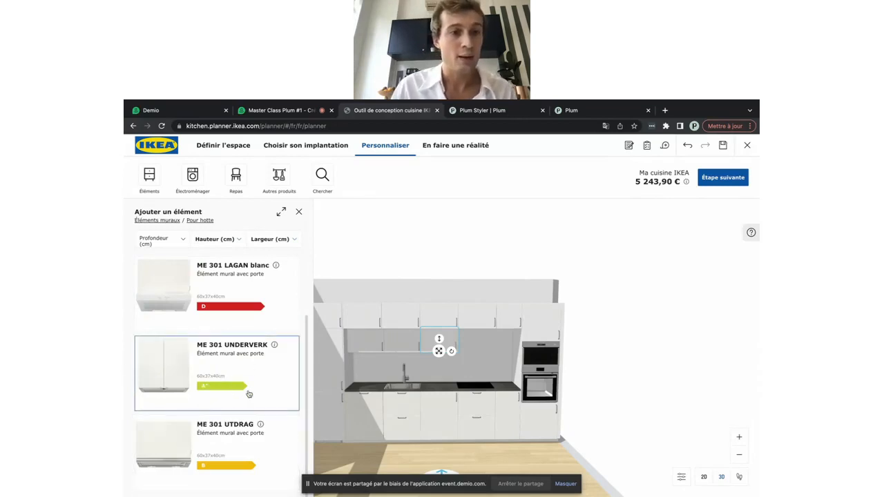
scroll(249, 393, "up", 3)
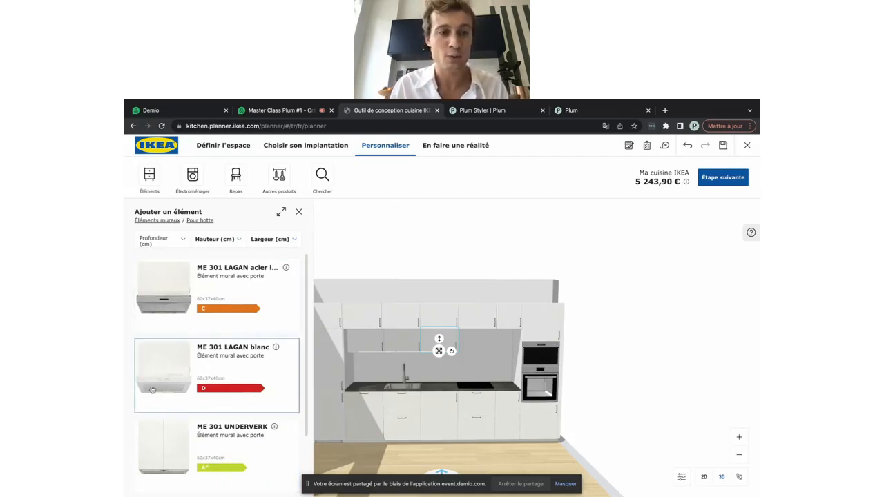
scroll(153, 397, "down", 2)
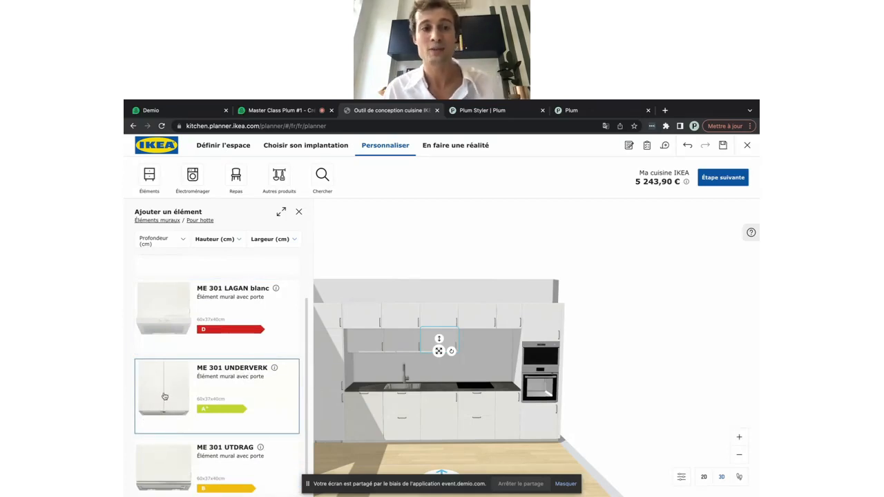
left_click(164, 396)
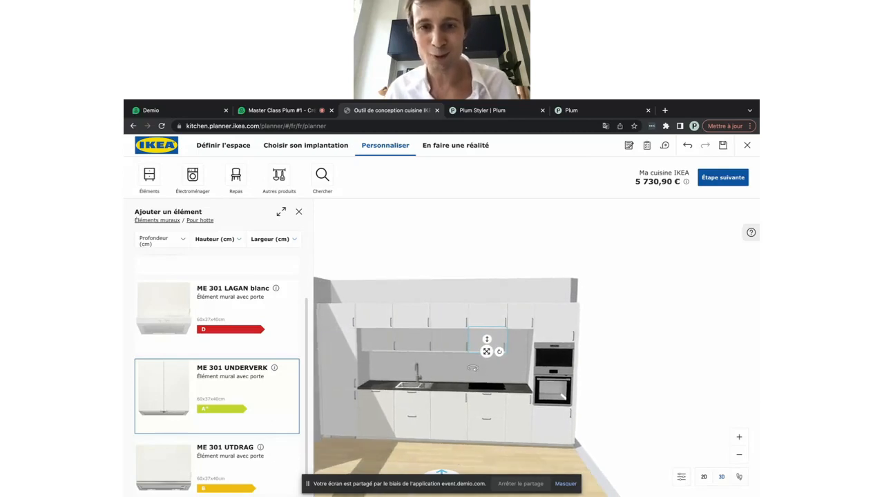
left_click(472, 367)
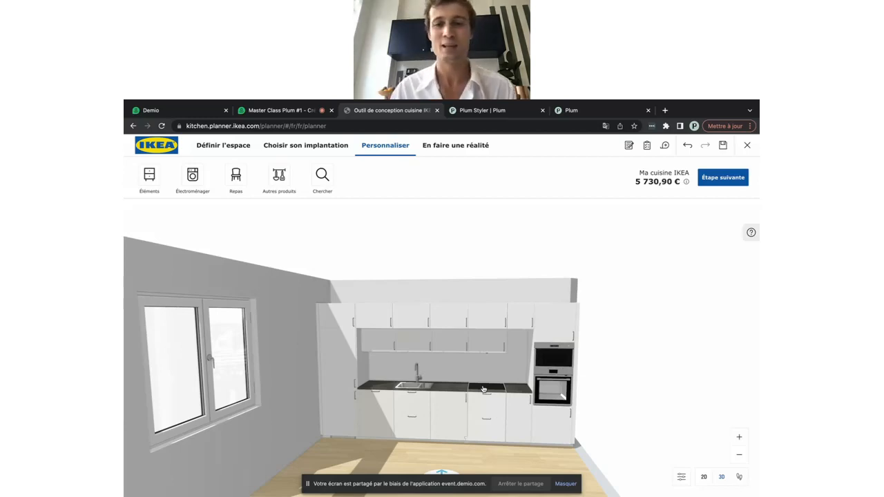
Add a 40 cm ME 300 wall cabinet with door next to the tall oven column
left_click(495, 348)
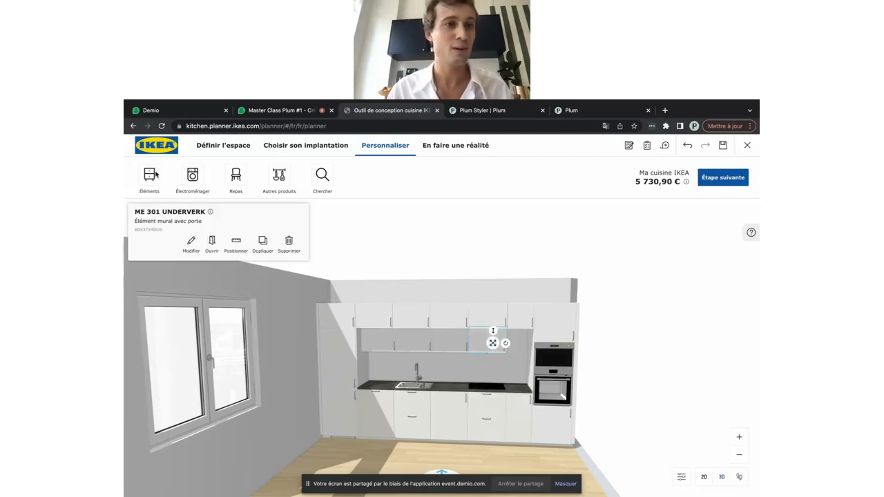
left_click(151, 176)
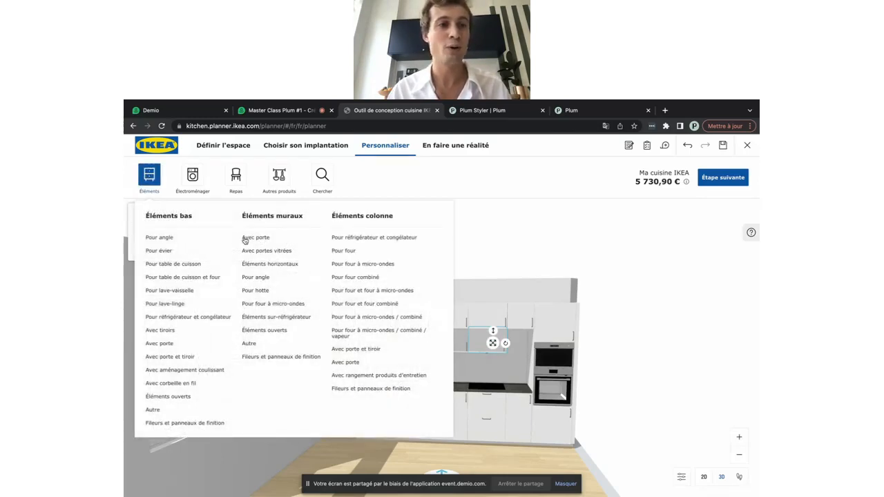
left_click(244, 238)
left_click(262, 245)
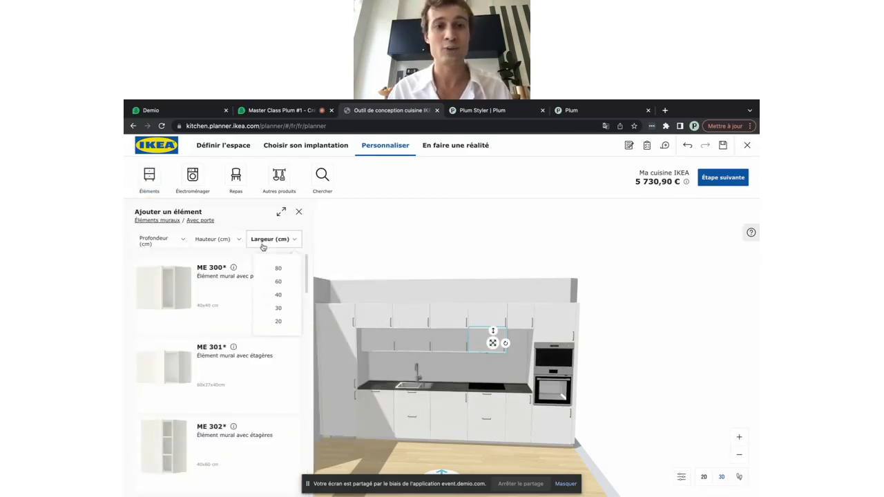
left_click(275, 296)
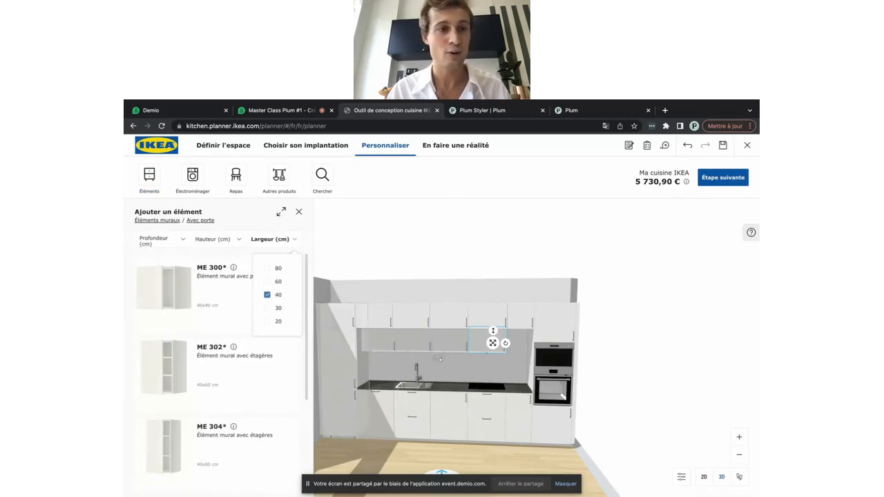
left_click(167, 315)
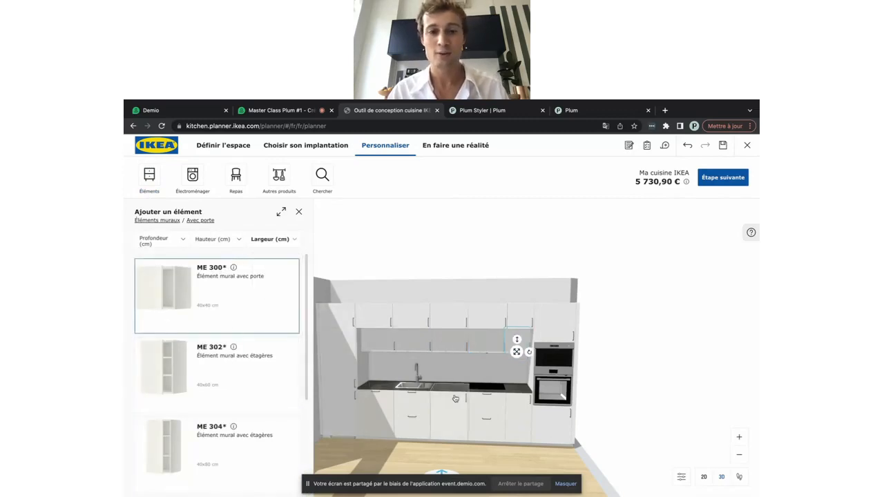
left_click(388, 466)
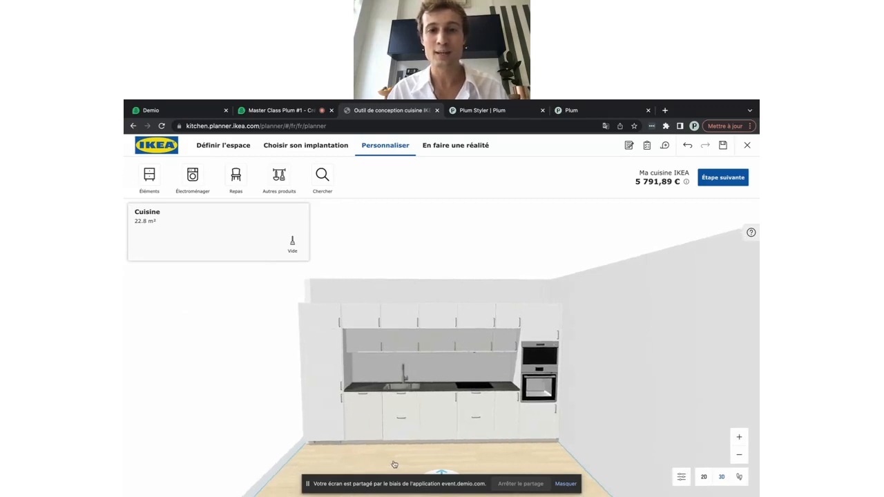
left_click_drag(393, 463, 385, 463)
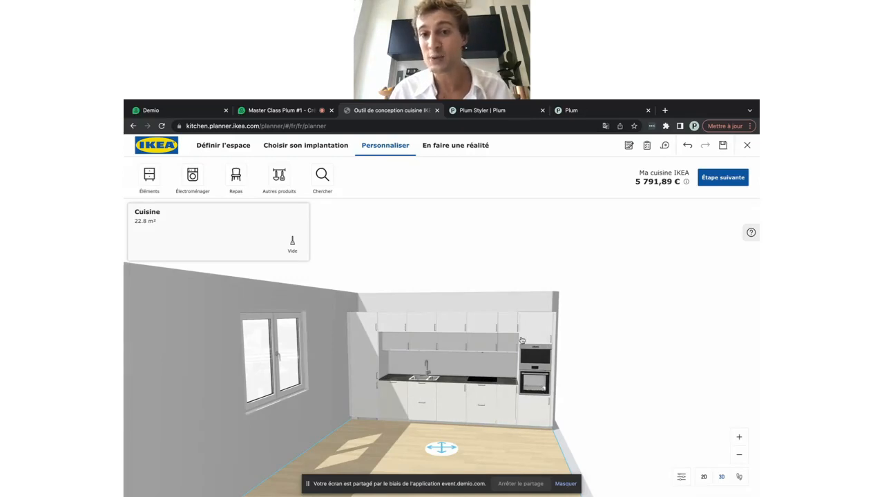
Open the ME 743 oven column in Personnaliser and confirm converting it to a custom cabinet
left_click(530, 412)
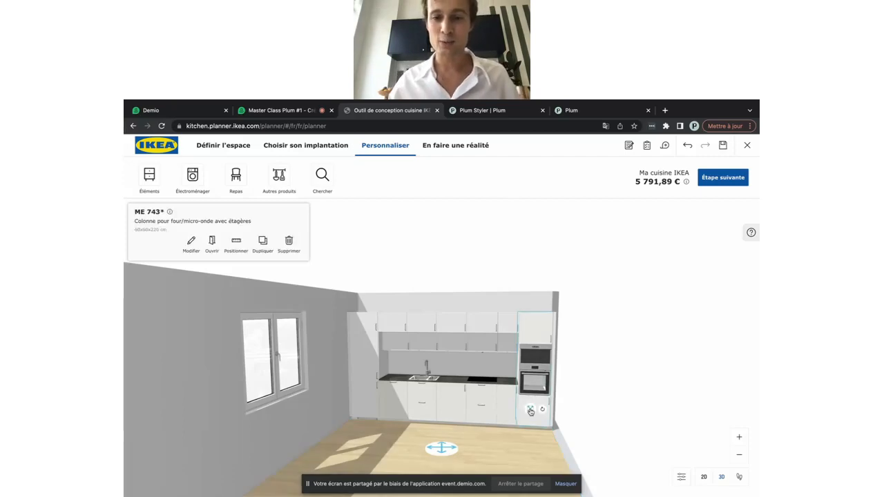
left_click(191, 243)
scroll(204, 349, "down", 10)
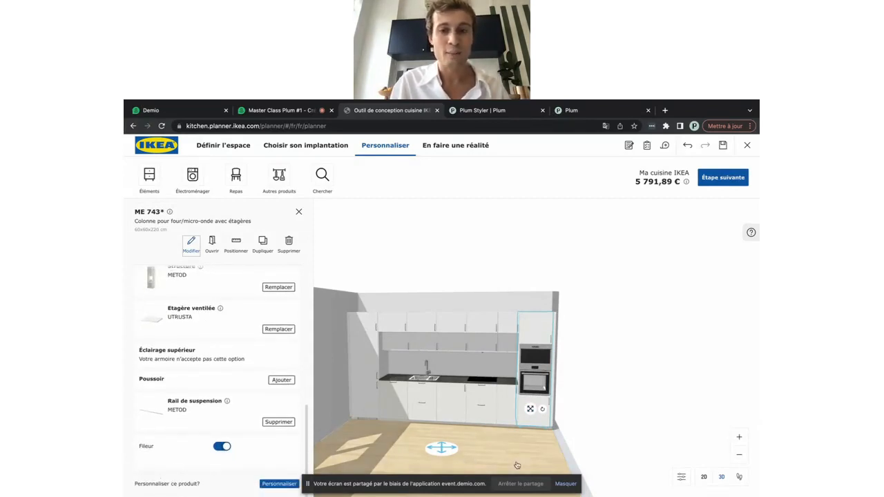
left_click(565, 484)
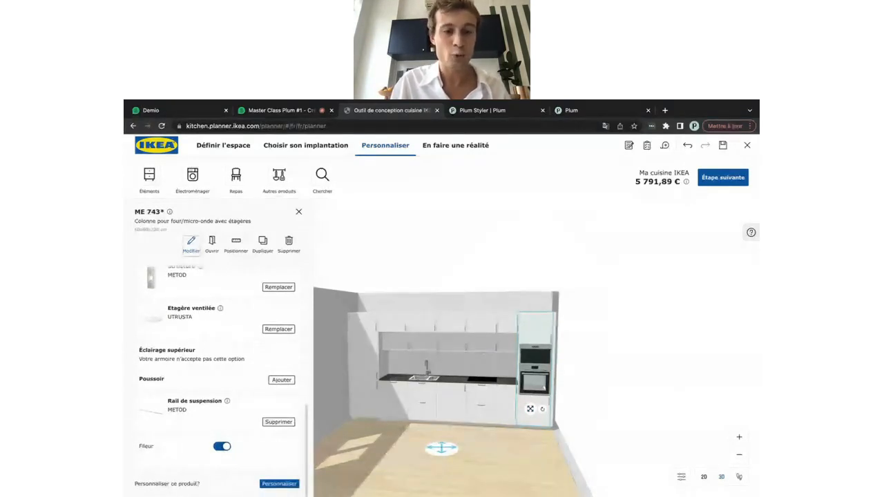
left_click(274, 485)
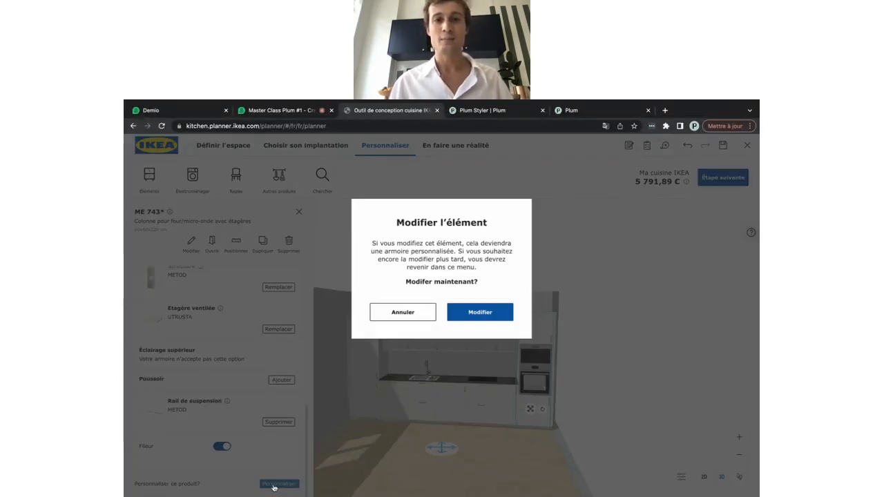
left_click(475, 317)
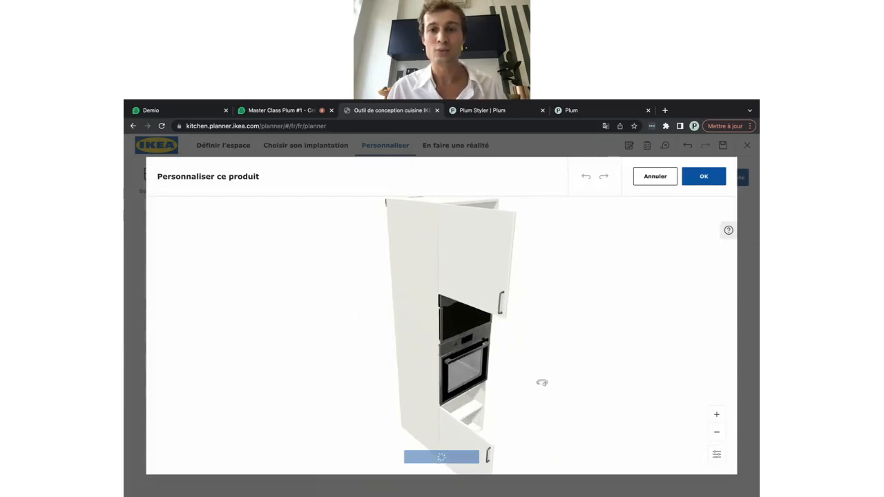
Delete the upper and lower 60 cm doors from the custom oven column
left_click_drag(517, 385, 497, 391)
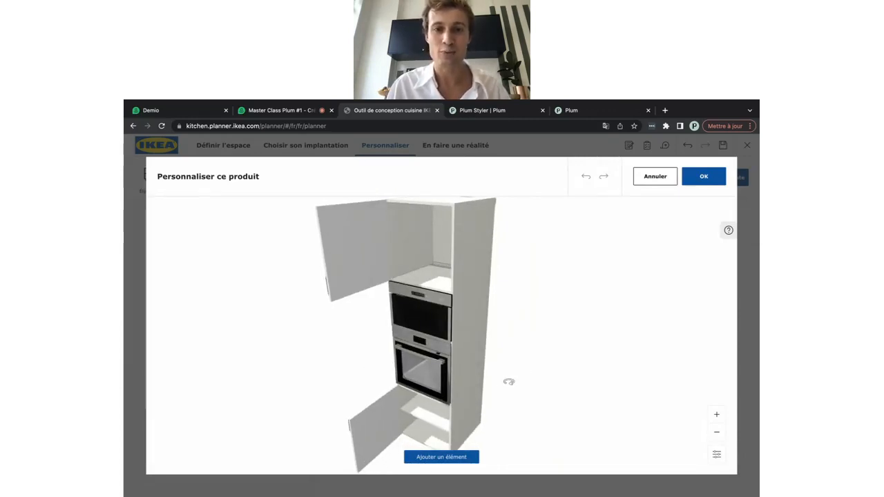
mouse_move(509, 382)
left_mouse_down()
mouse_move(484, 387)
mouse_move(507, 388)
mouse_move(522, 378)
mouse_move(509, 381)
left_mouse_up()
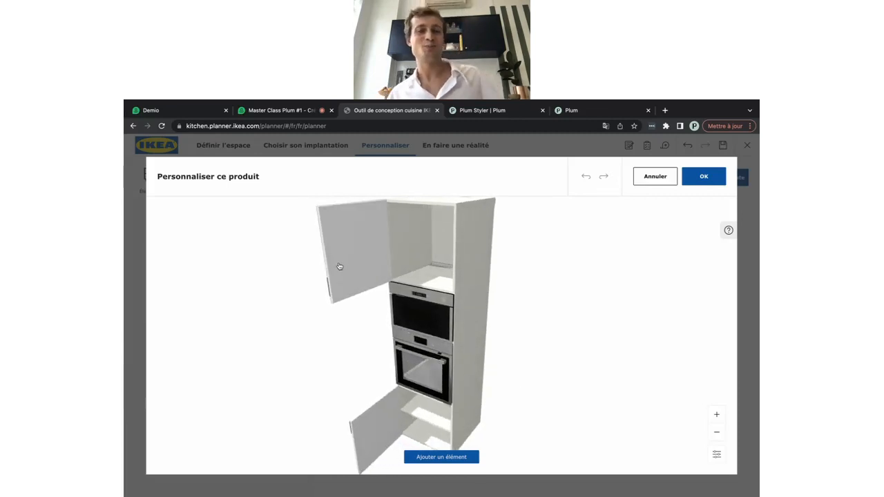
left_click(339, 266)
left_click(419, 339)
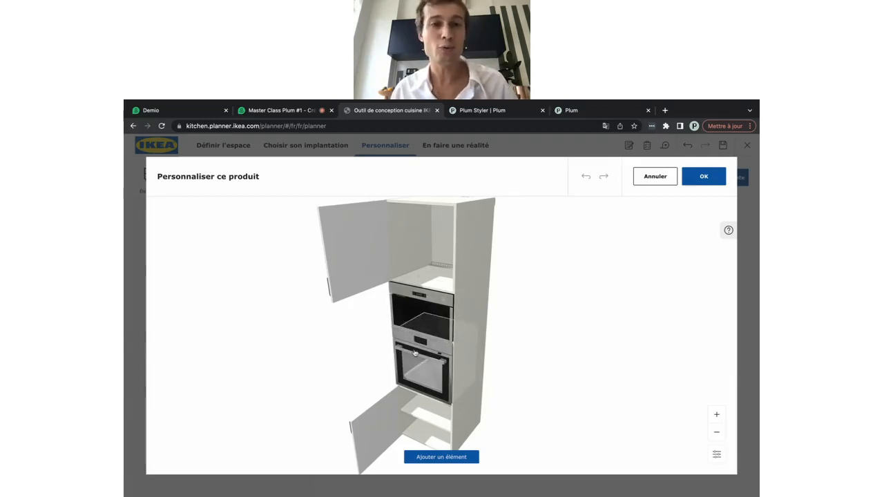
left_click(344, 248)
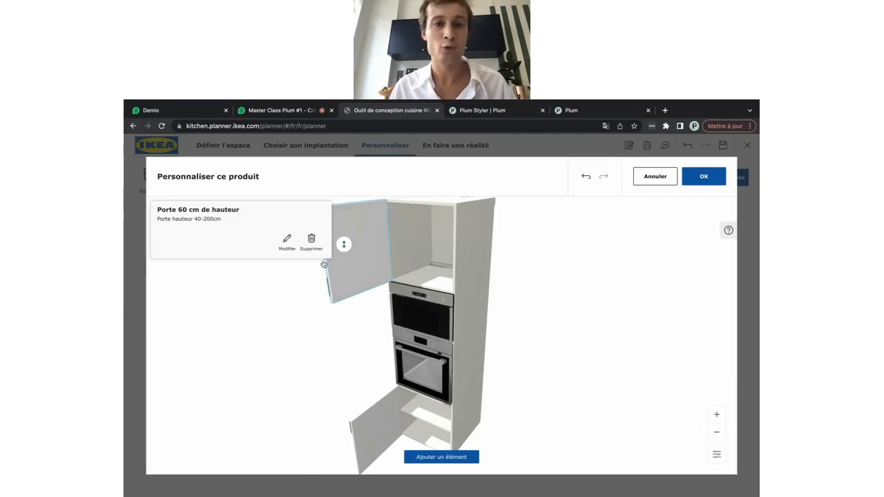
left_click(312, 240)
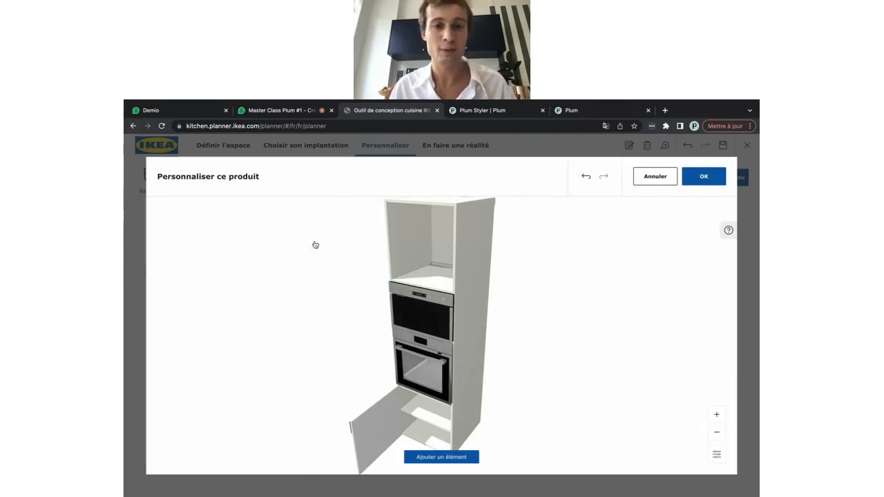
left_click(376, 418)
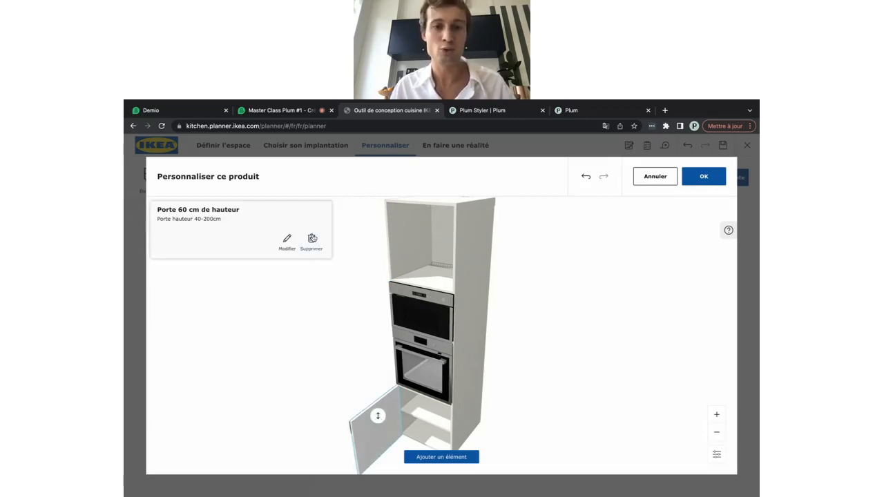
left_click(312, 239)
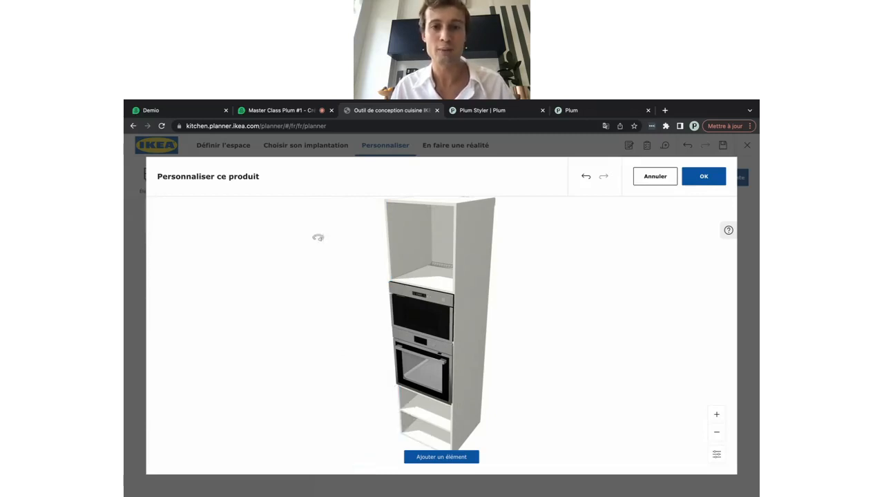
Raise the microwave higher in the oven column and nudge the oven lower
left_click(428, 305)
left_click_drag(427, 306, 428, 268)
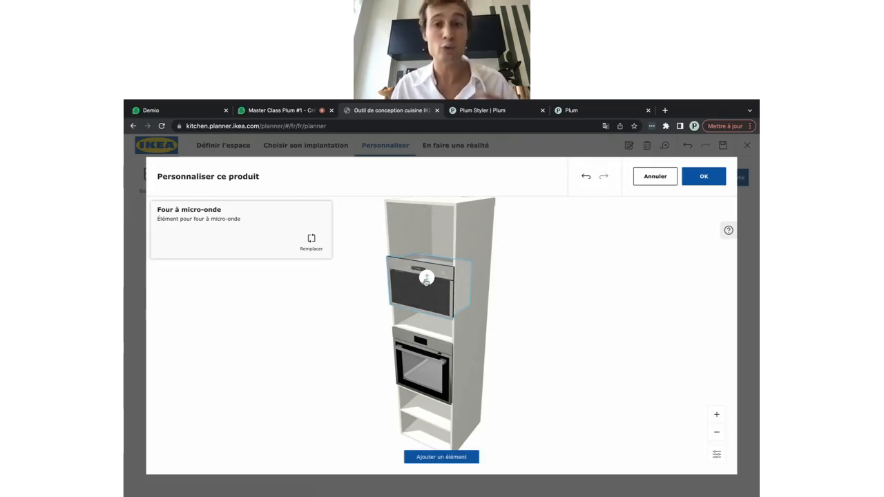
left_click(421, 366)
left_click_drag(421, 366, 421, 375)
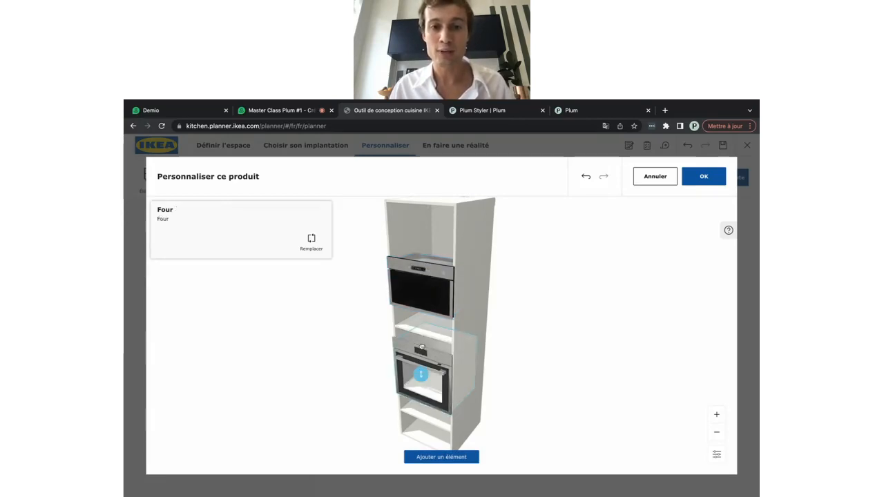
Delete the ventilated shelf and move the oven up directly beneath the microwave
left_click(418, 324)
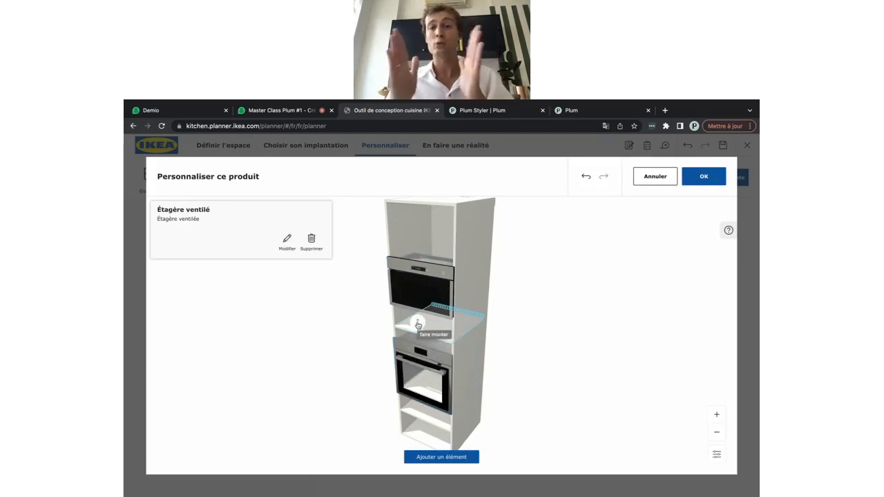
left_click(312, 241)
left_click(414, 371)
left_click_drag(414, 372, 417, 312)
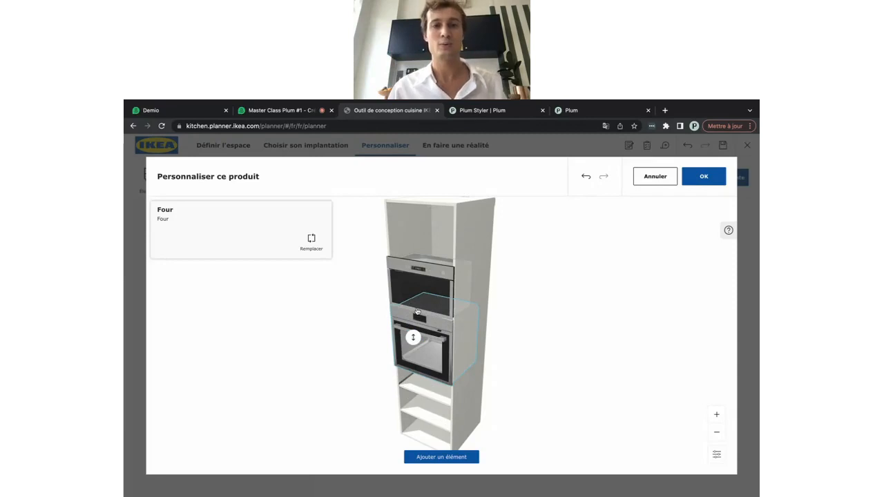
left_click_drag(375, 387, 413, 390)
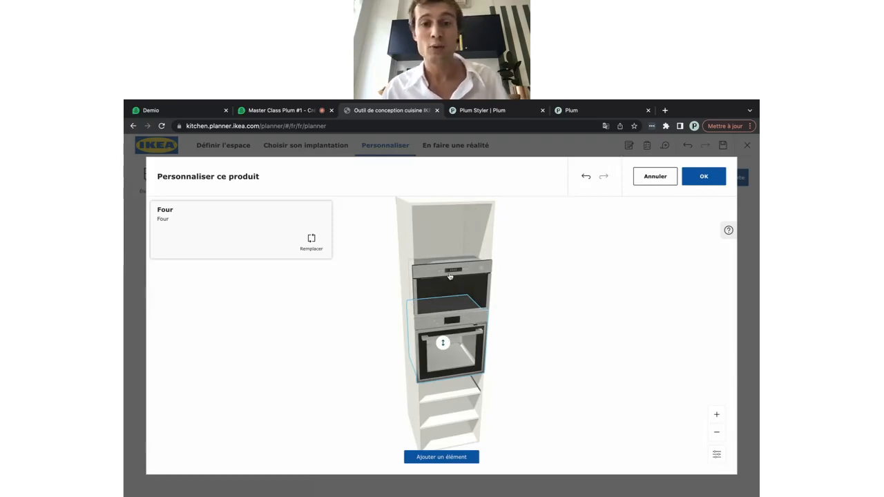
Add a ventilated shelf to the cabinet and lower it to just above the microwave
left_click(437, 458)
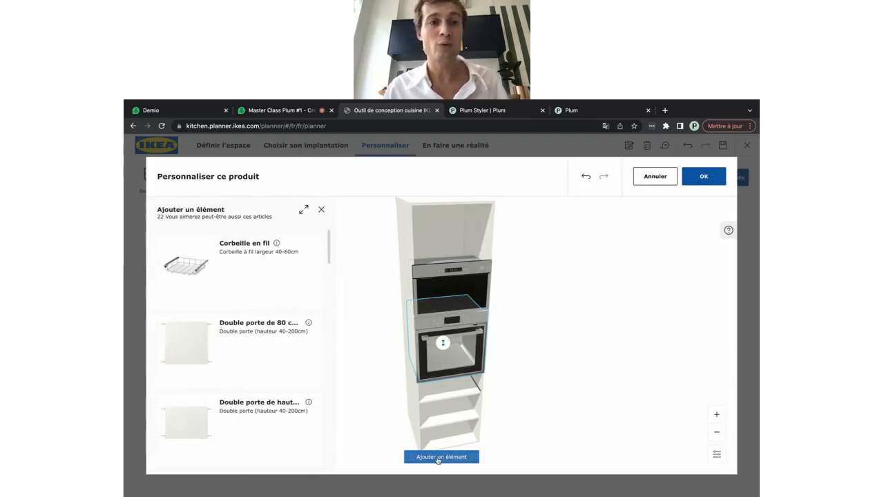
scroll(238, 384, "down", 2)
scroll(238, 384, "down", 3)
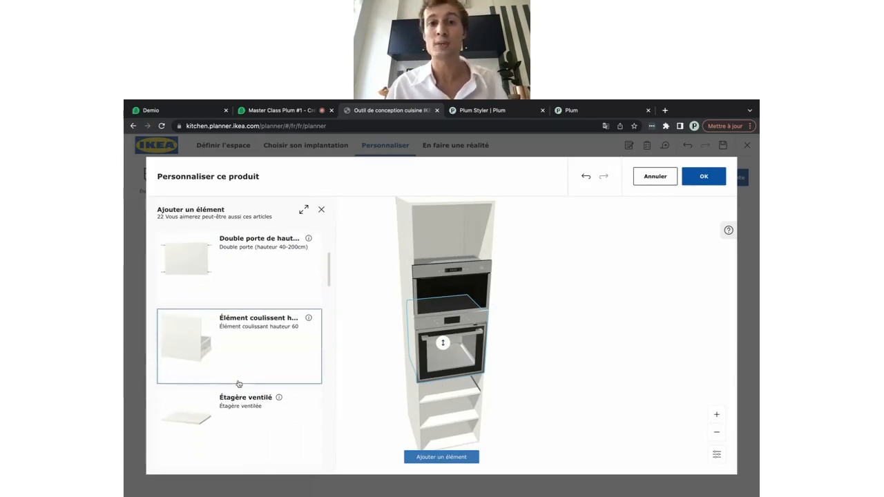
left_click(230, 415)
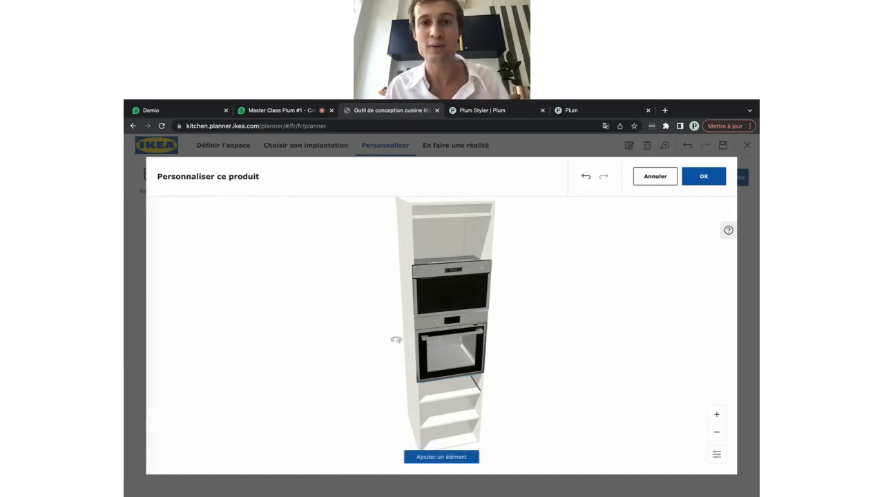
left_click(444, 213)
left_click_drag(443, 213, 446, 275)
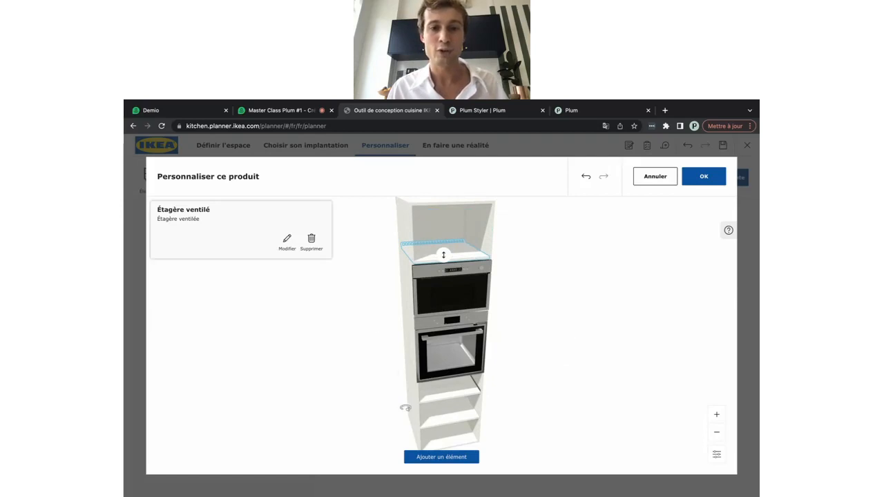
Add a 'Porte de 80 cm' door over the lower open shelves
left_click(424, 456)
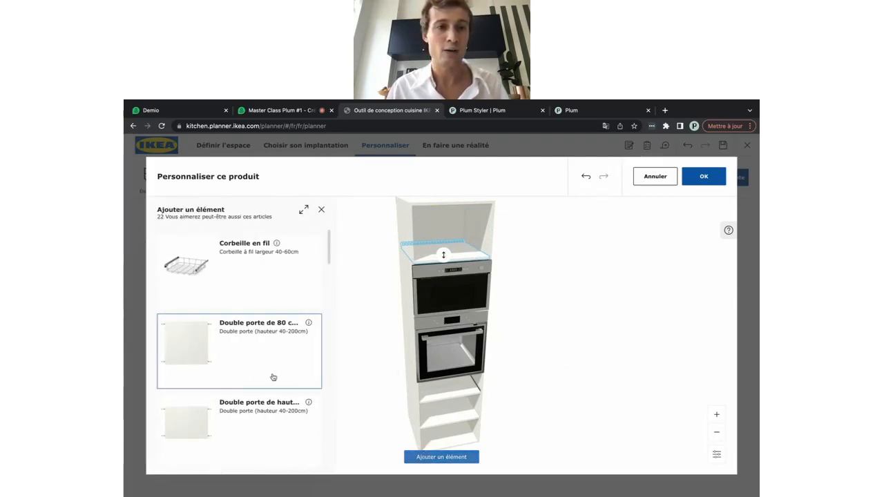
scroll(270, 375, "down", 5)
scroll(272, 377, "down", 5)
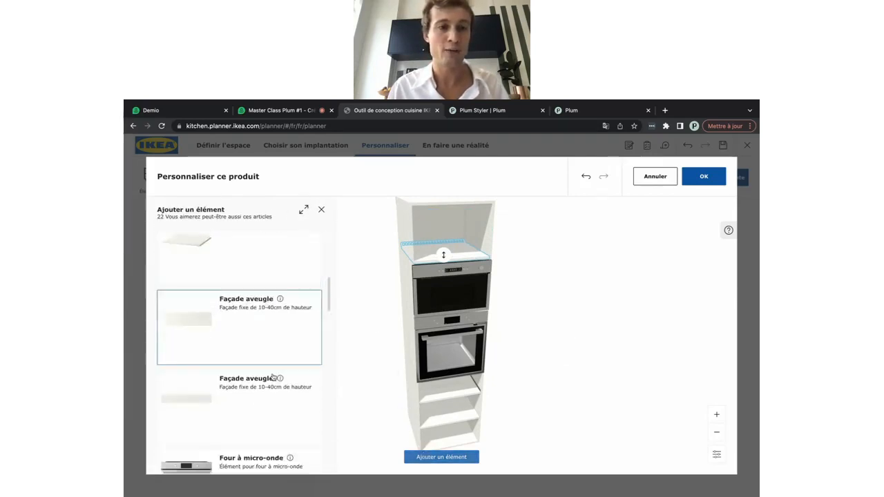
scroll(273, 377, "down", 3)
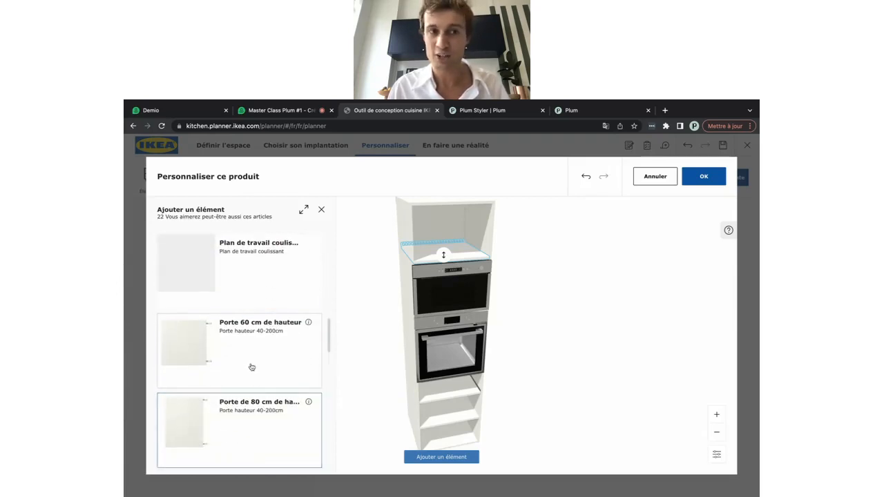
left_click(232, 412)
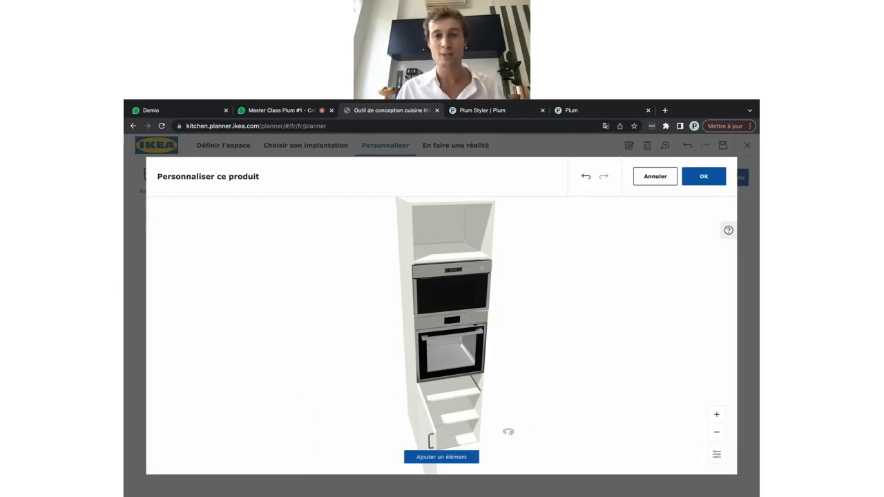
mouse_move(508, 431)
left_mouse_down()
mouse_move(517, 431)
mouse_move(503, 432)
left_mouse_up()
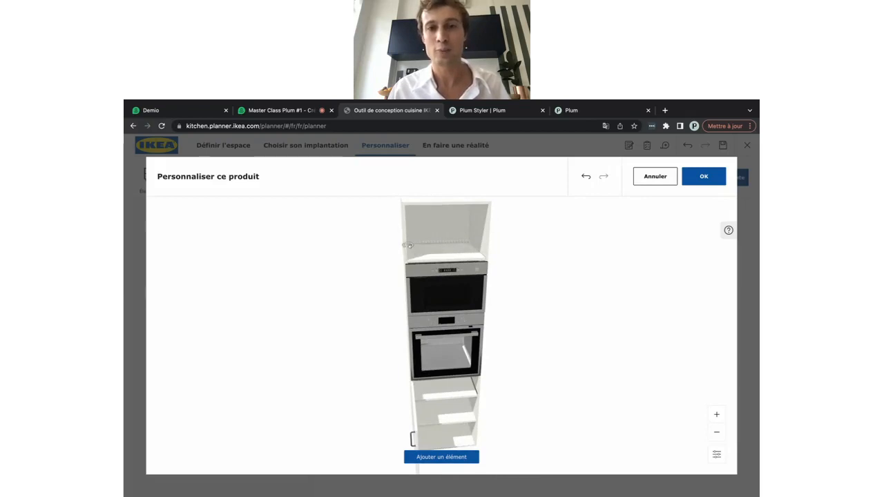
Add a 'Porte de hauteur 40 cm' door over the oven column's top compartment
left_click(434, 457)
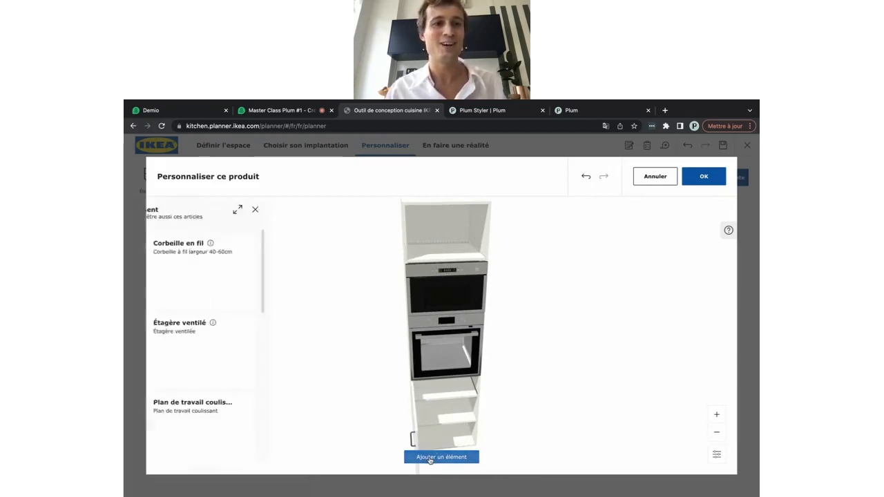
scroll(232, 386, "down", 4)
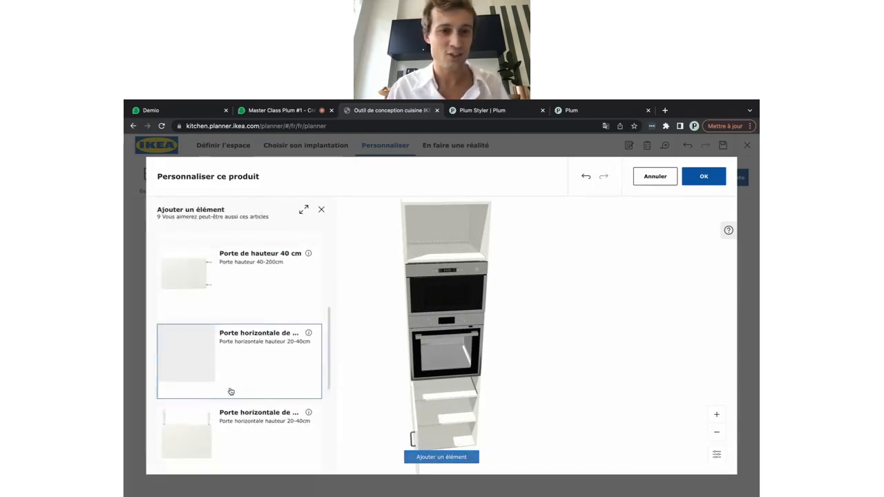
scroll(230, 391, "down", 2)
scroll(231, 391, "up", 4)
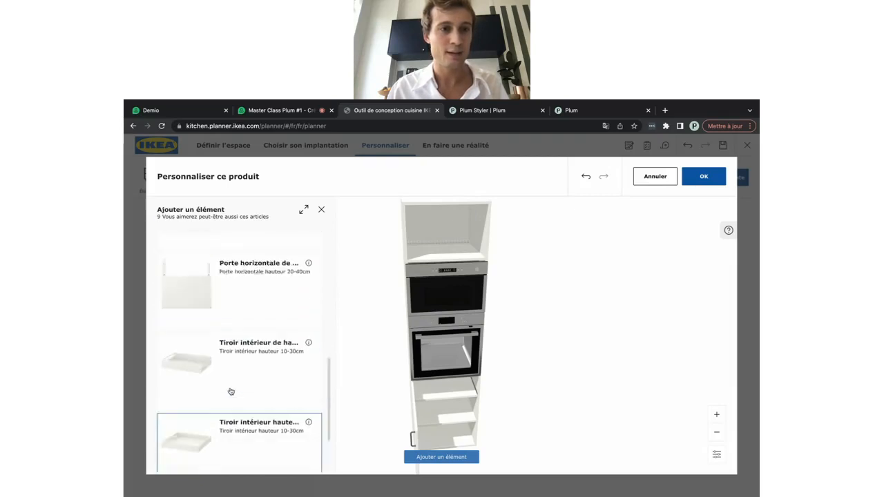
scroll(230, 390, "up", 1)
left_click(231, 391)
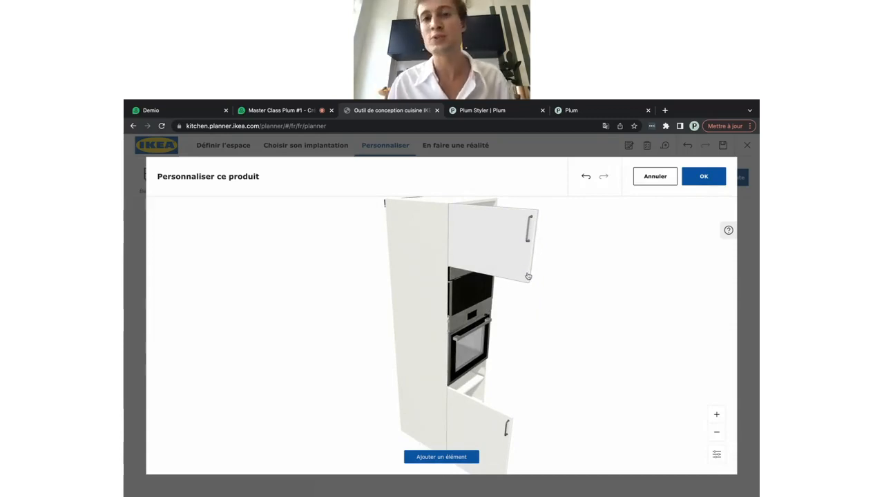
Set the upper 40 cm door's vertical handle position to 'En dessous'
left_click(505, 260)
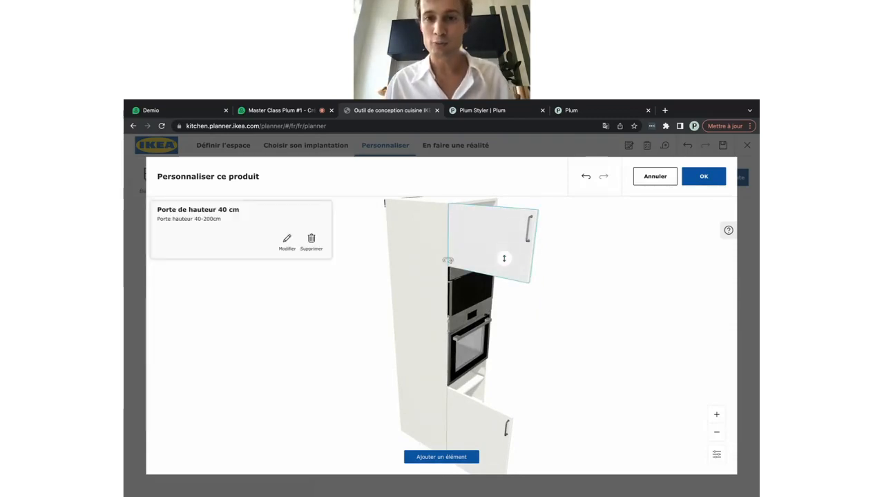
left_click(286, 239)
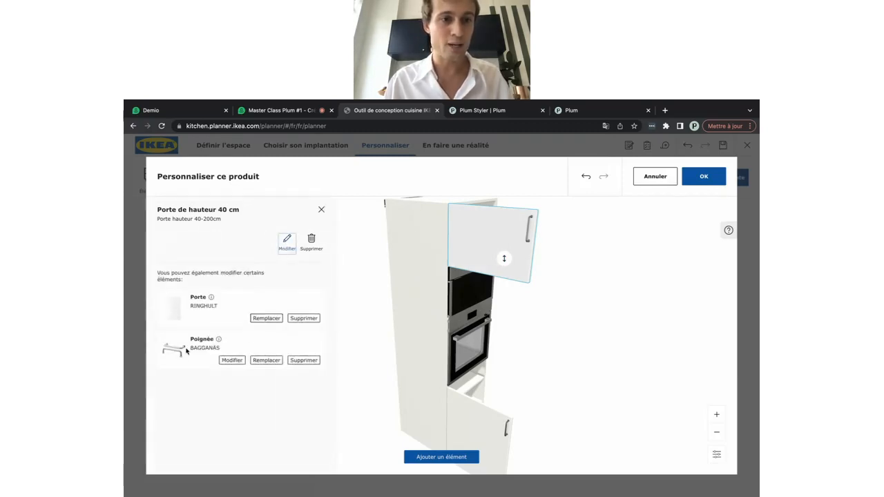
left_click(230, 360)
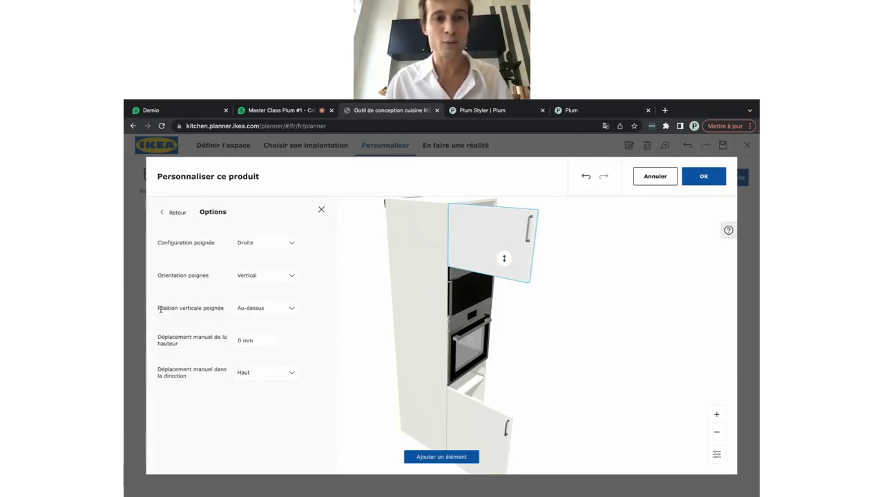
left_click(259, 311)
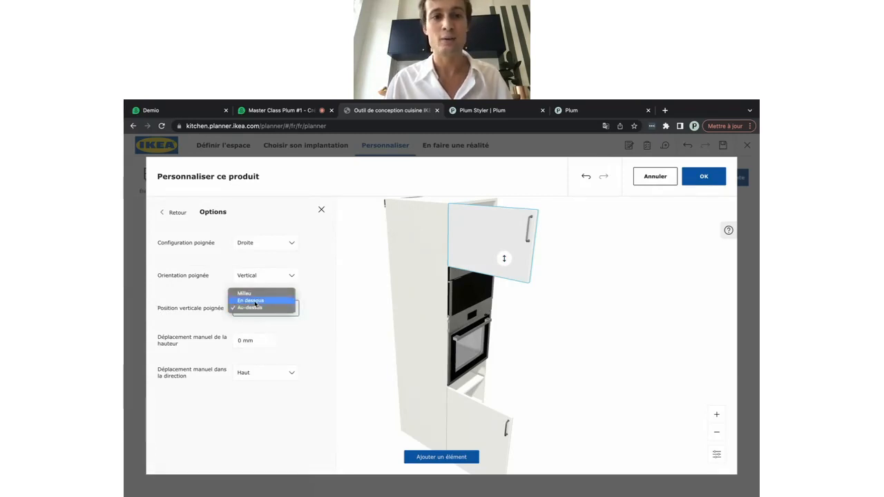
left_click(255, 302)
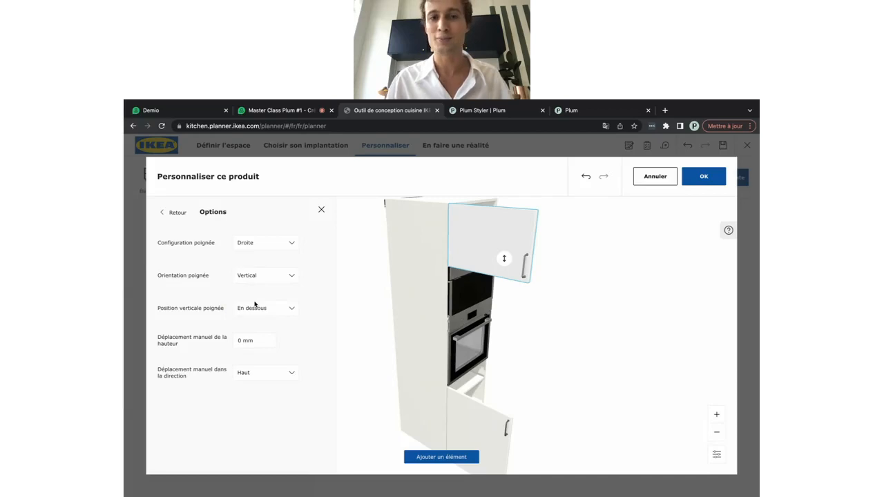
left_click(321, 211)
left_click_drag(564, 339, 510, 338)
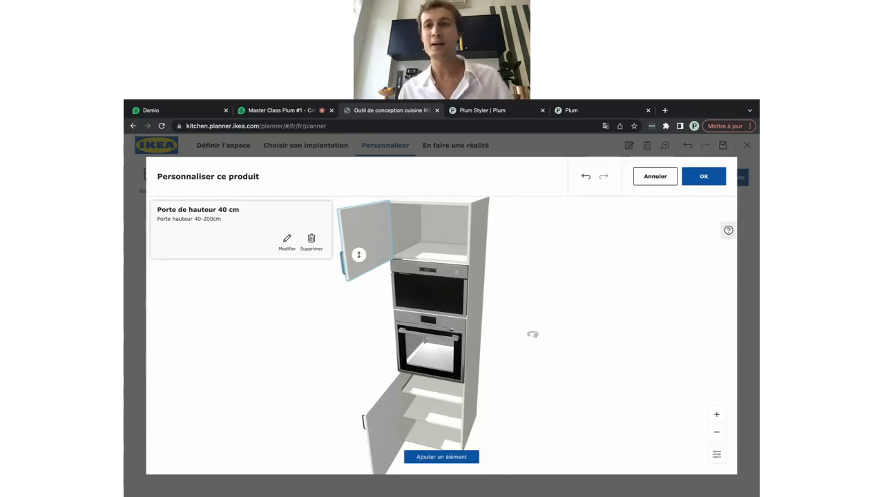
Apply the oven column changes, zoom toward the kitchen wall and select the tall fridge-freezer column
left_click(704, 176)
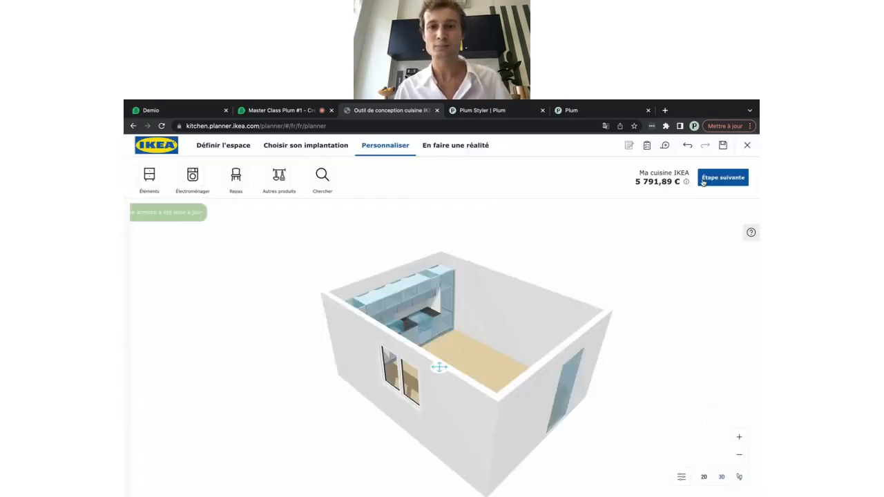
scroll(466, 380, "up", 3)
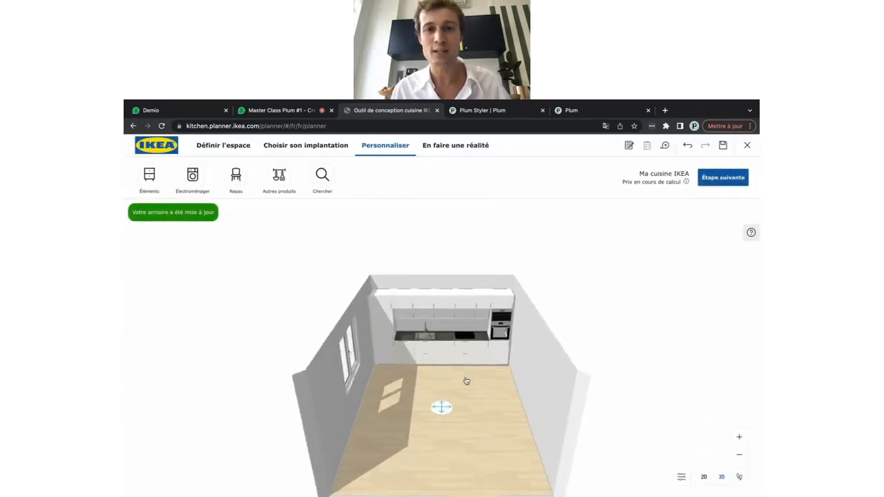
scroll(466, 380, "up", 2)
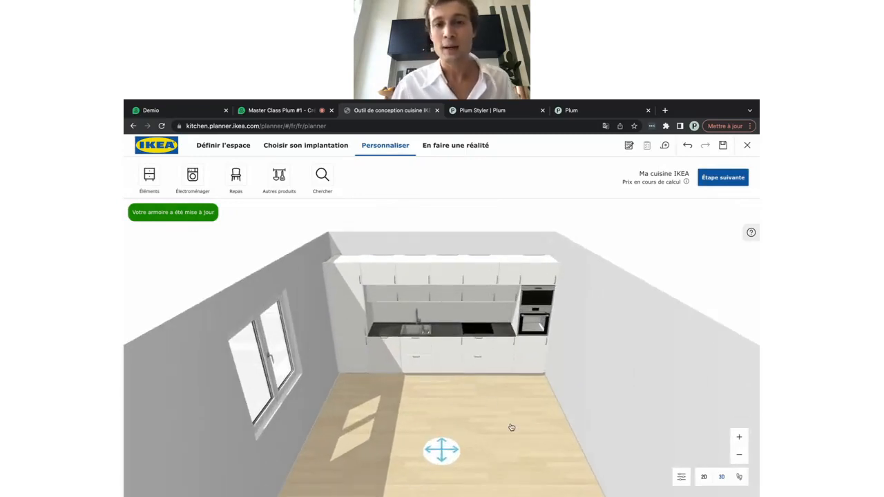
left_click_drag(511, 427, 489, 422)
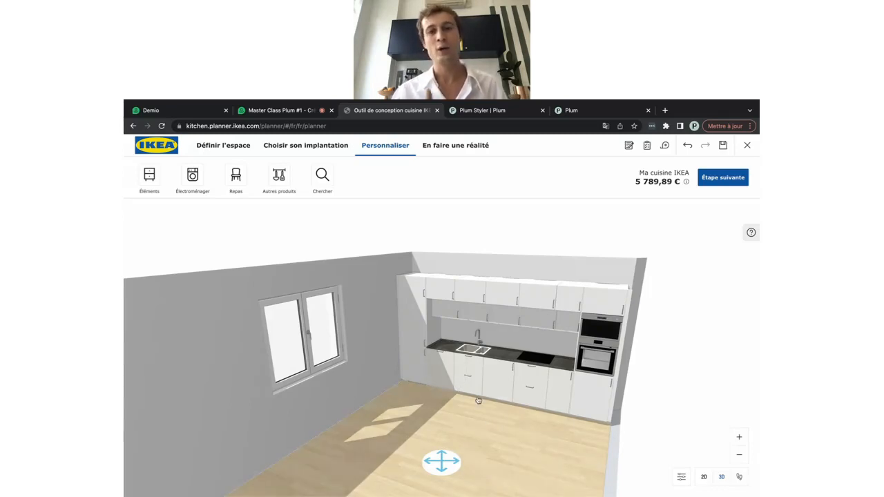
left_click(419, 338)
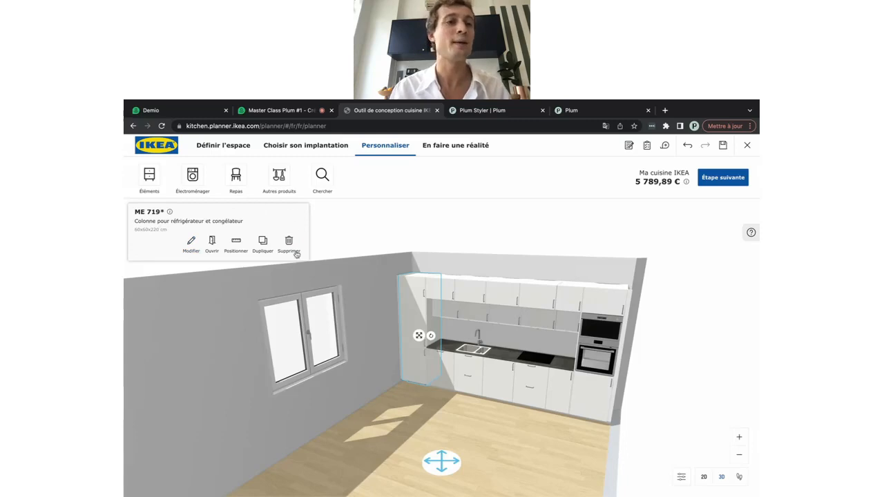
Replace the left tall fridge column's door with BODARP grey-green
left_click(191, 243)
scroll(195, 350, "down", 3)
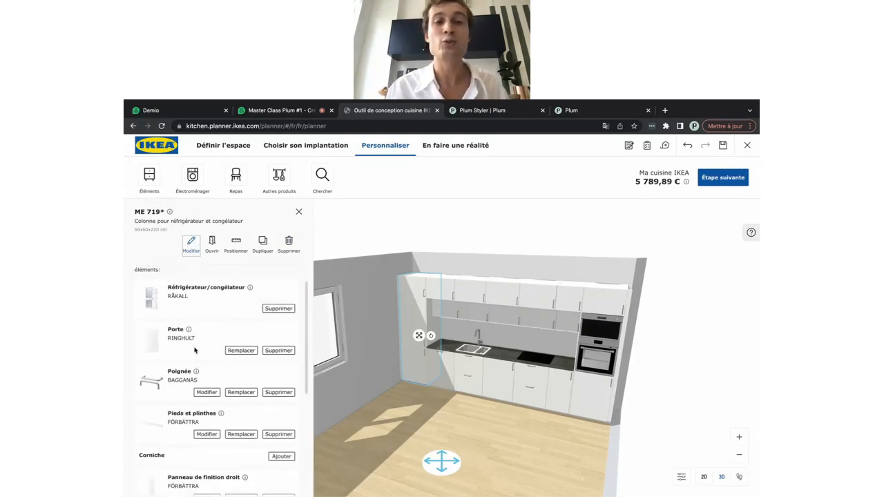
scroll(195, 350, "down", 1)
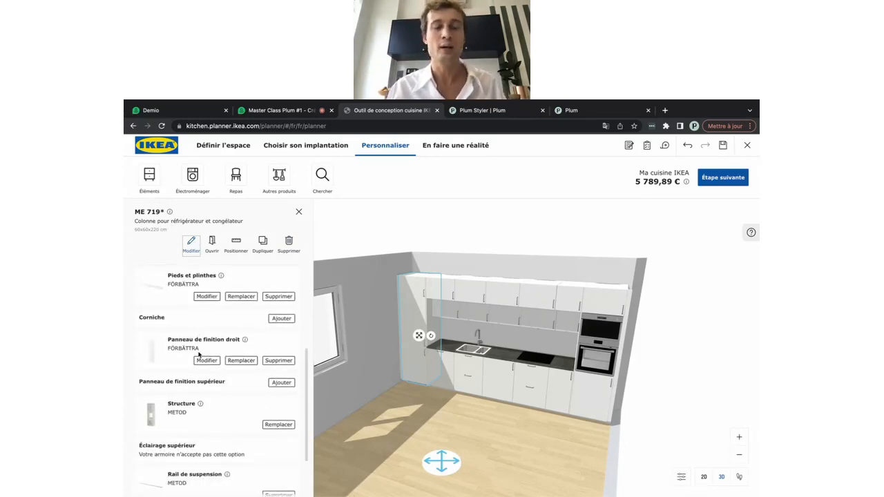
scroll(198, 353, "down", 1)
scroll(198, 353, "up", 3)
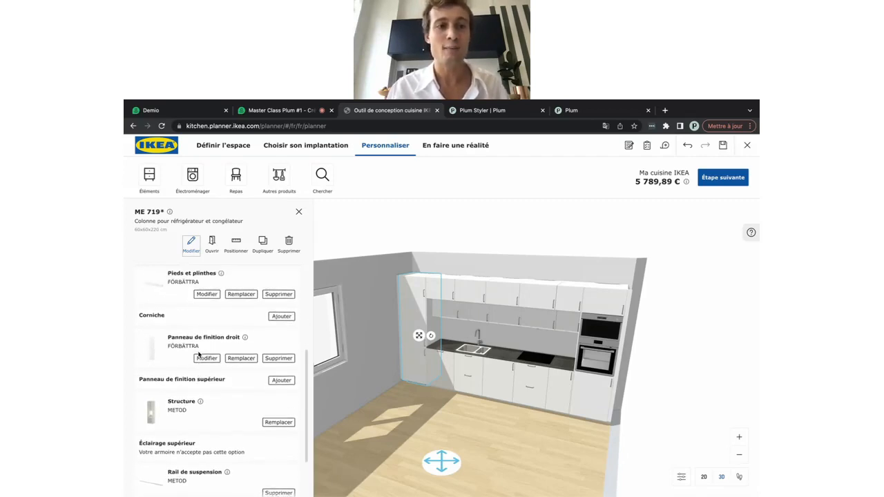
scroll(198, 354, "up", 1)
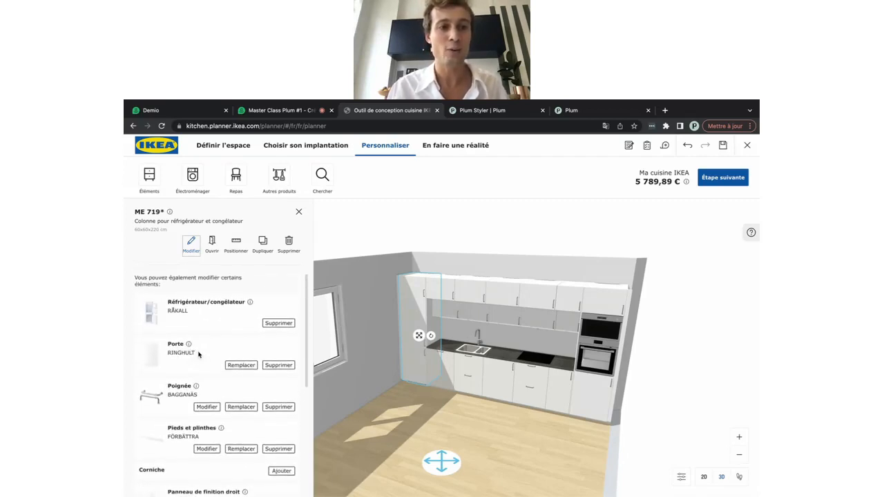
left_click(240, 368)
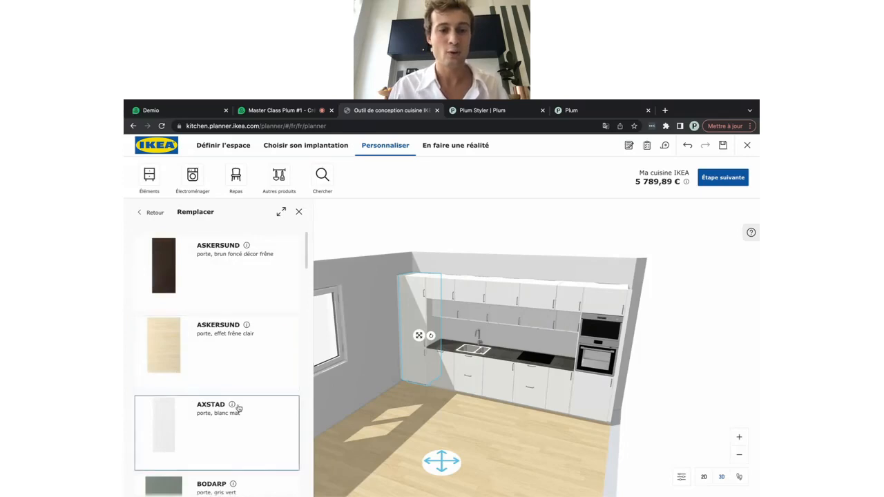
scroll(237, 407, "down", 2)
scroll(236, 408, "down", 2)
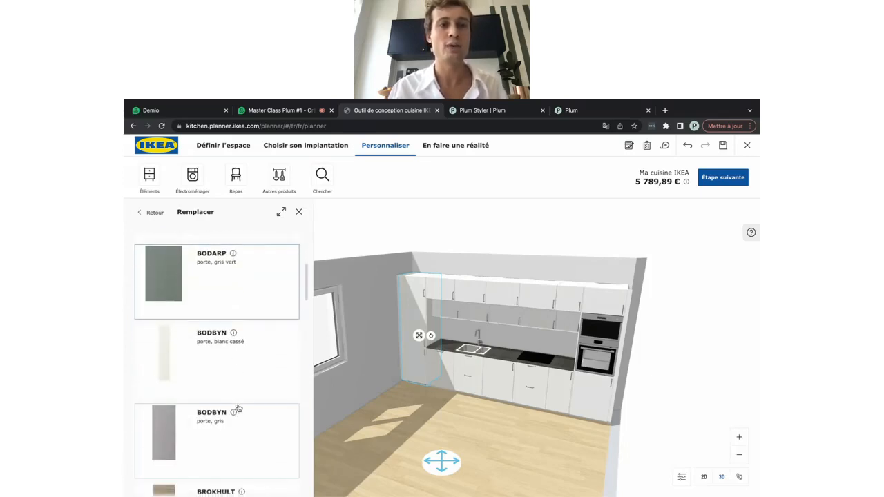
scroll(237, 409, "up", 1)
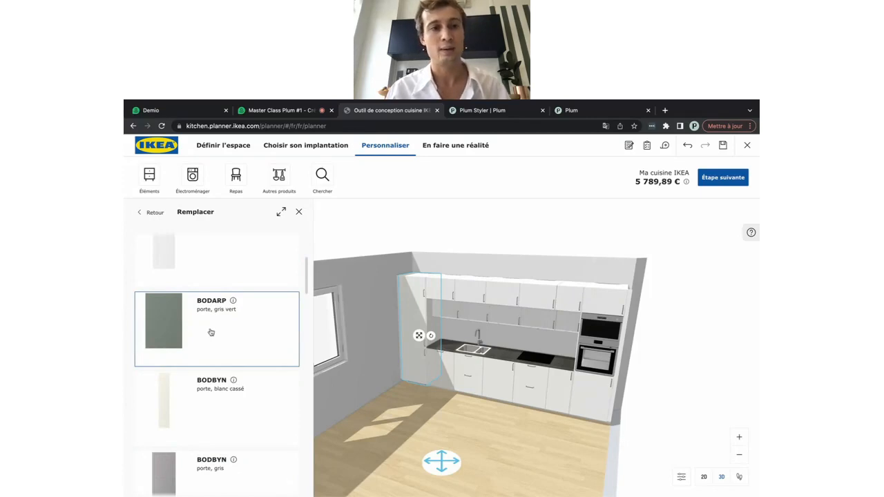
left_click(186, 326)
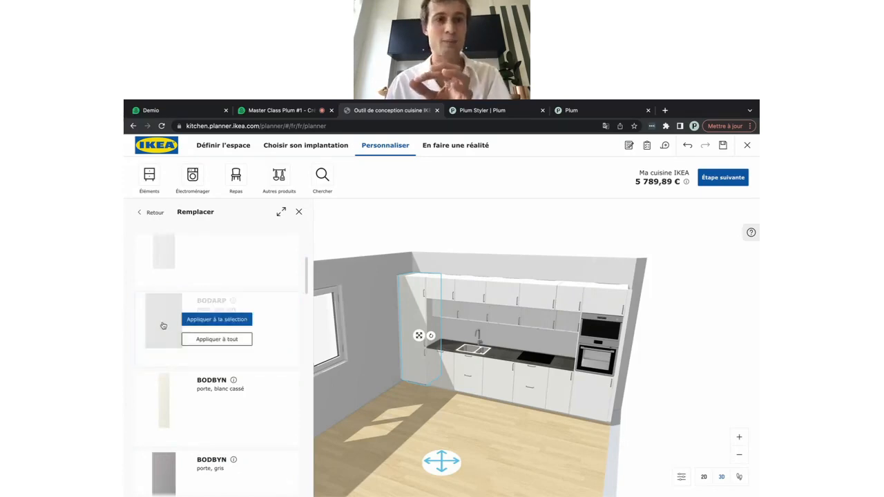
left_click(212, 319)
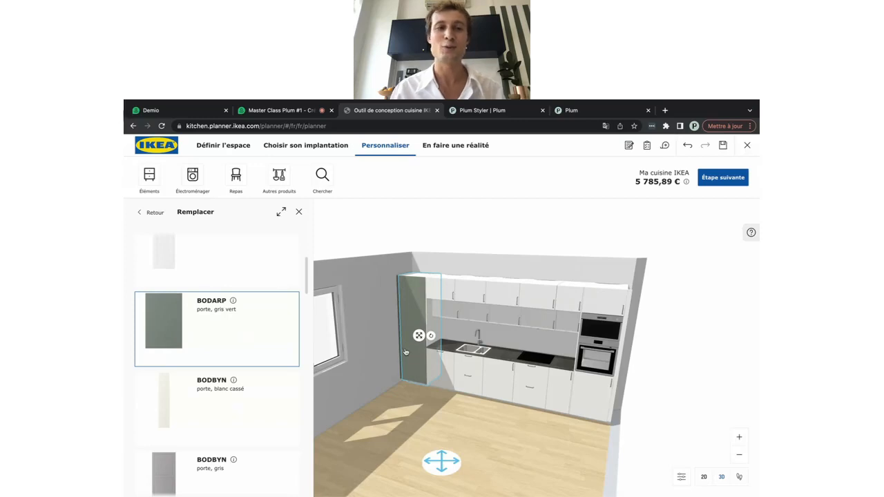
Apply BODARP grey-green fronts to every cabinet, then select the tall white oven column
left_click(199, 319)
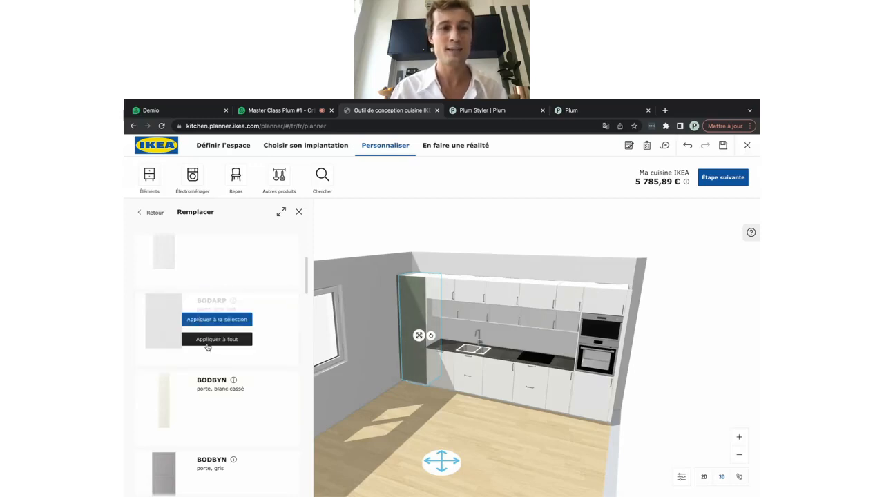
left_click(208, 342)
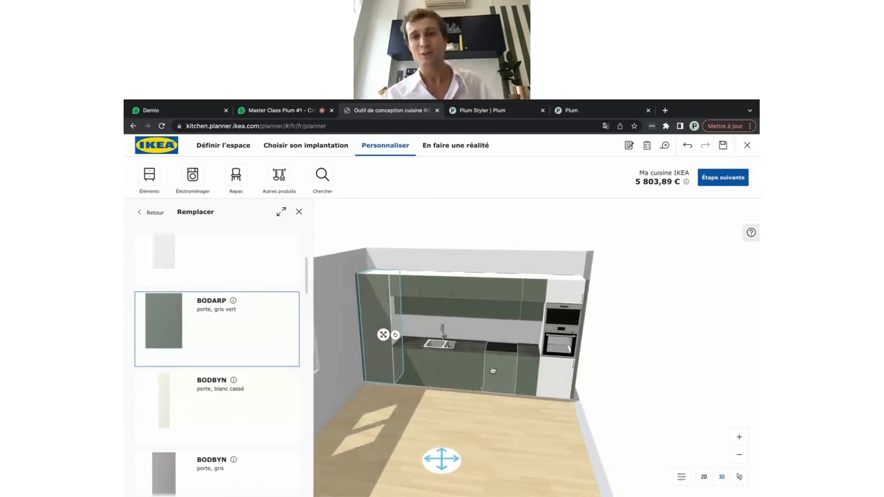
left_click(561, 371)
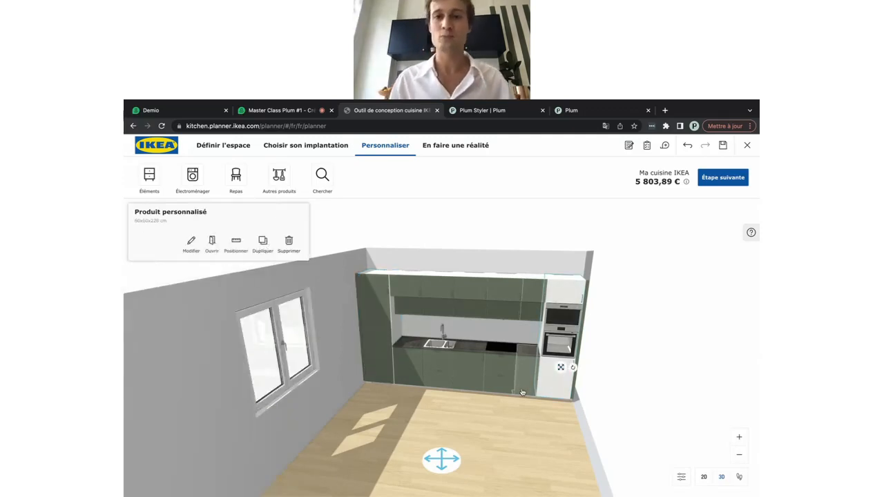
Customise the oven column and make its upper 40 cm door BODARP grey-green
left_click(192, 243)
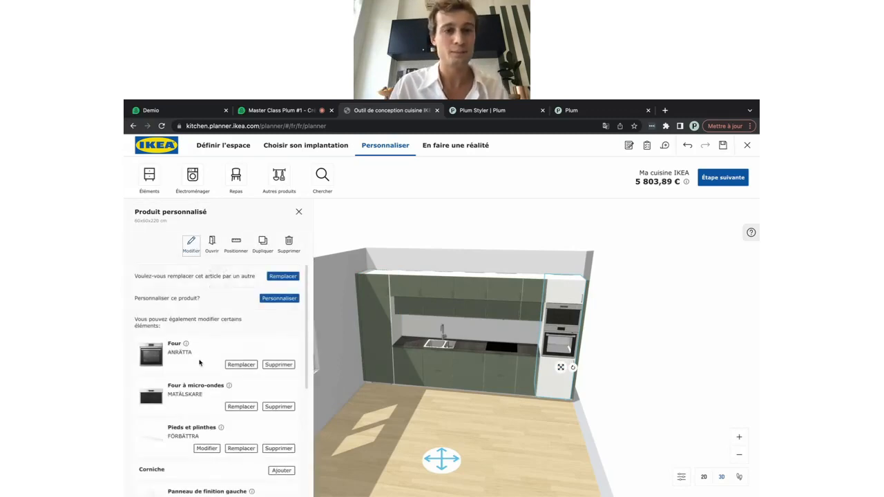
scroll(199, 362, "down", 4)
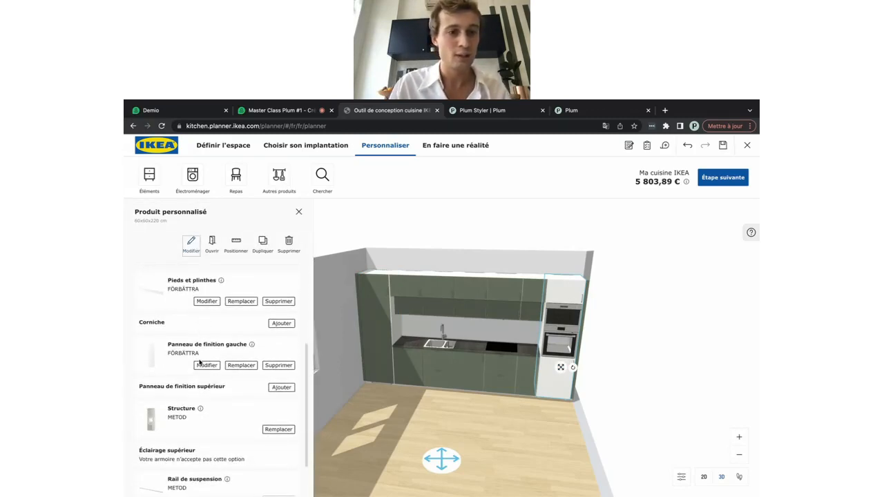
scroll(199, 362, "down", 2)
scroll(199, 363, "up", 6)
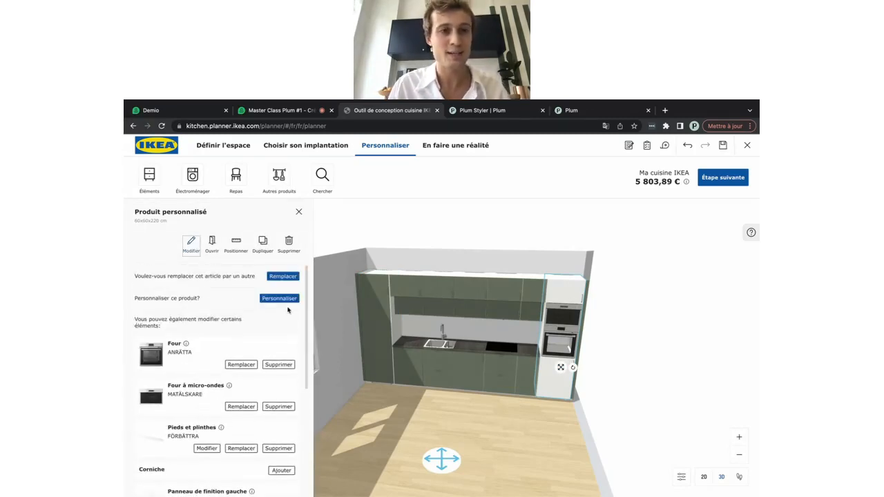
left_click(278, 298)
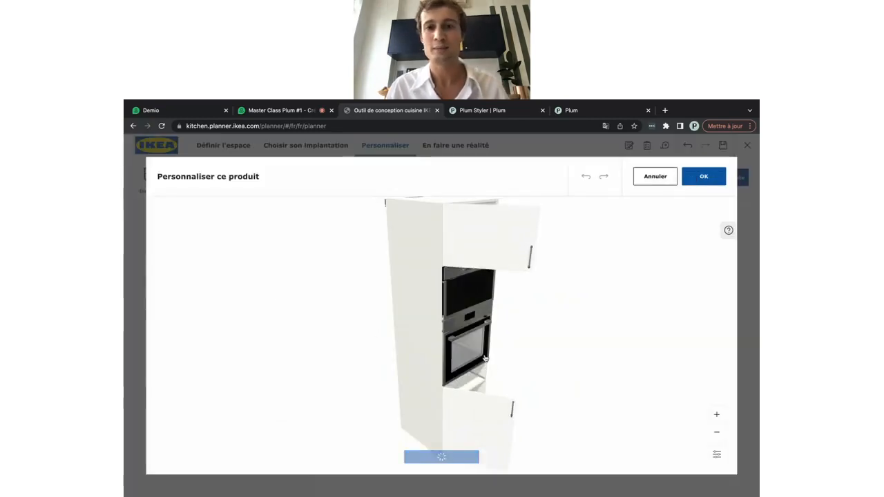
left_click(492, 250)
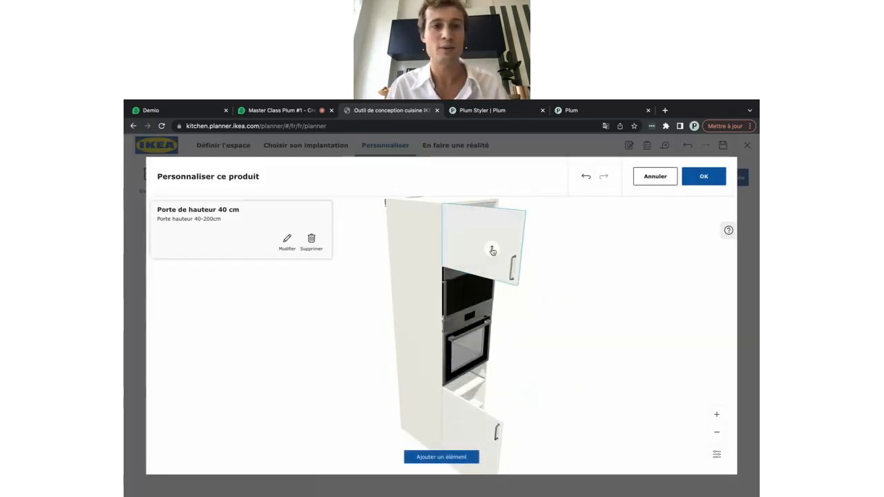
left_click(284, 243)
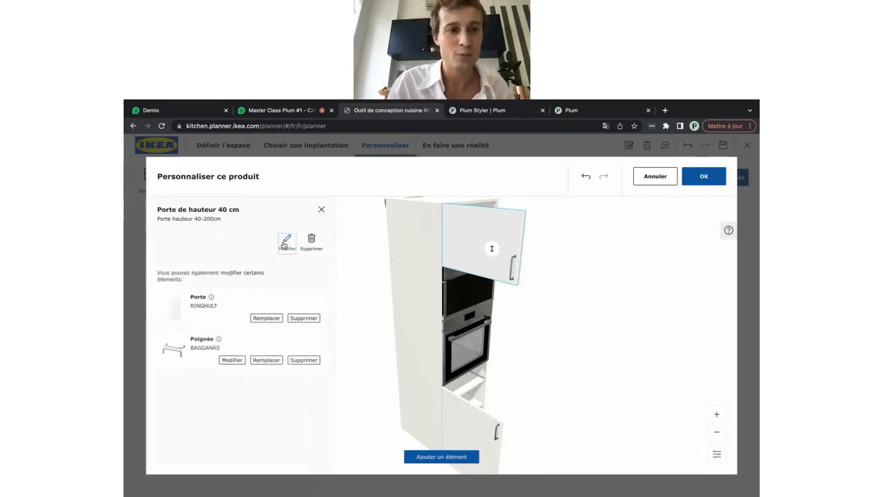
left_click(267, 318)
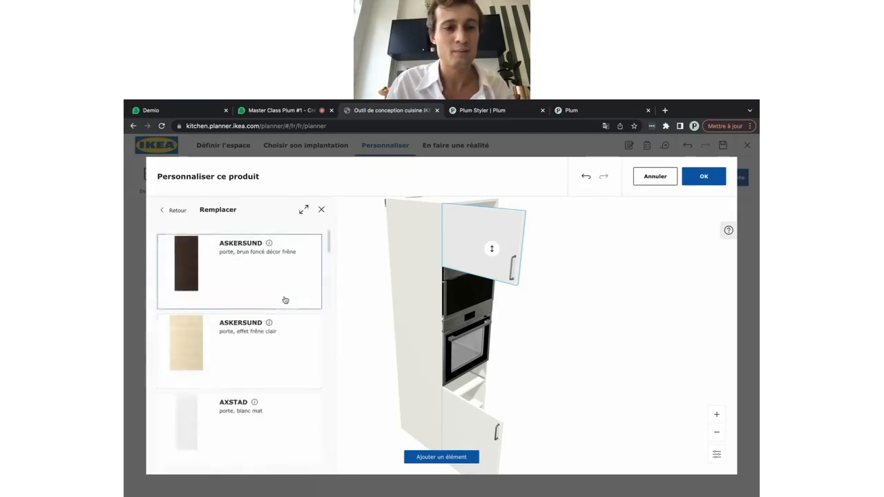
scroll(285, 299, "down", 3)
left_click(225, 375)
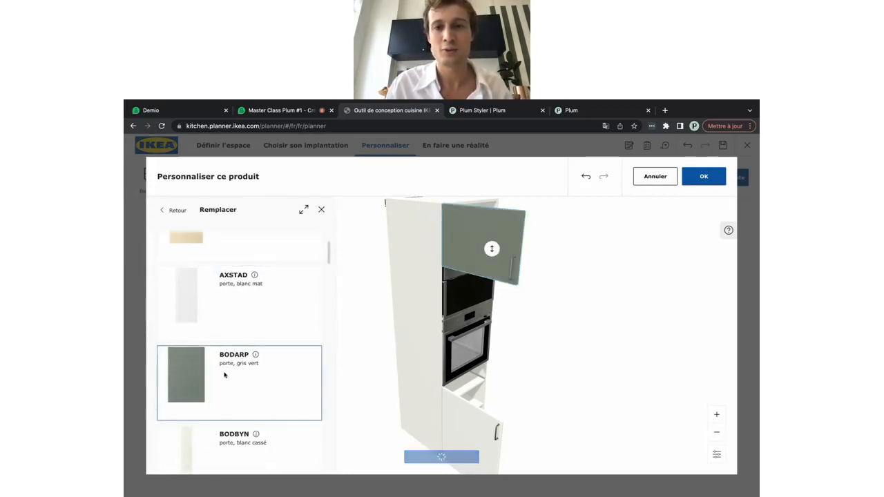
Make the oven column's lower 80 cm door BODARP grey-green as well
left_click(470, 424)
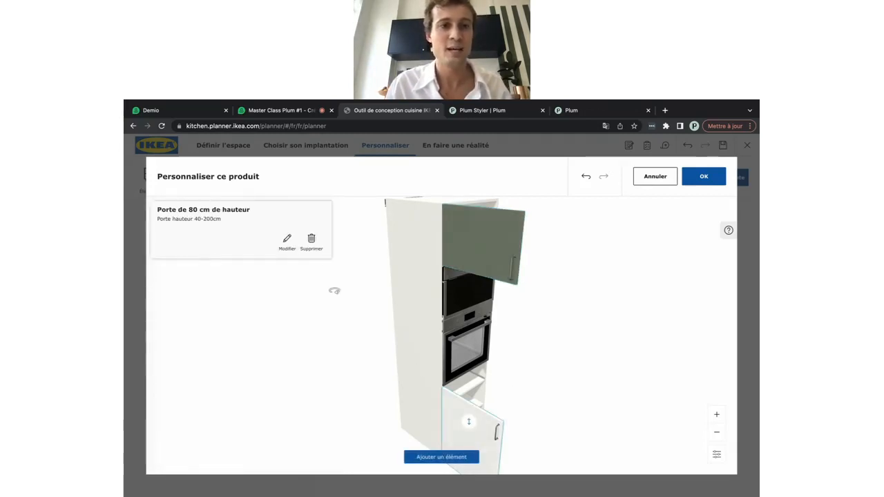
left_click(286, 240)
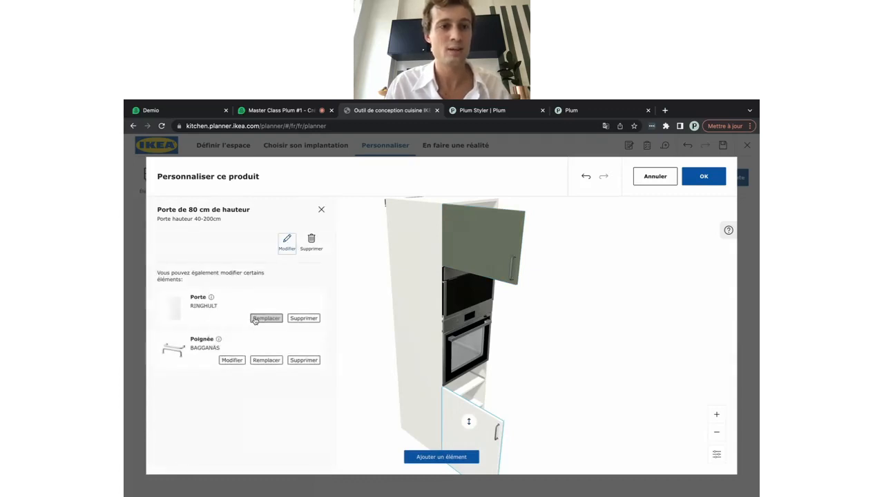
left_click(266, 319)
scroll(241, 366, "down", 5)
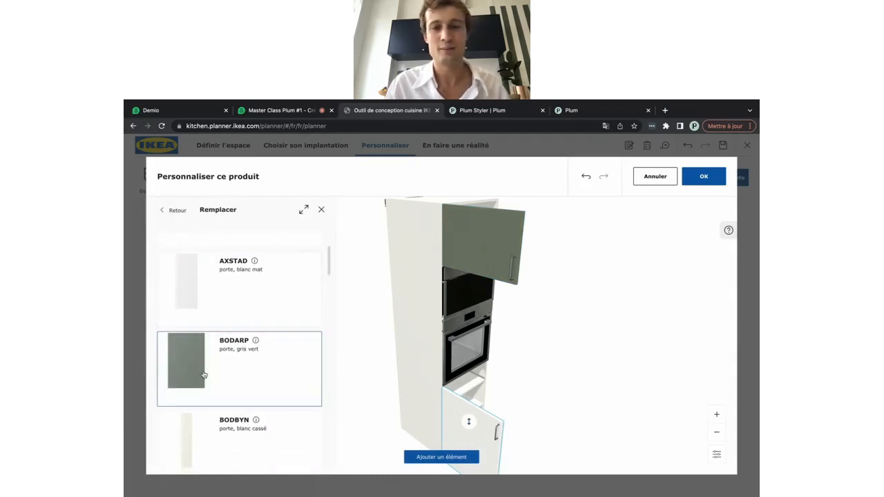
left_click(204, 374)
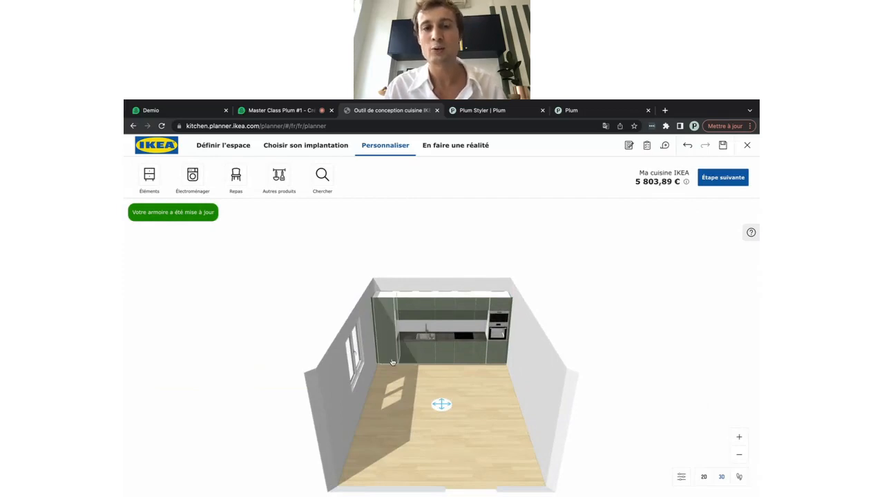
scroll(392, 362, "up", 5)
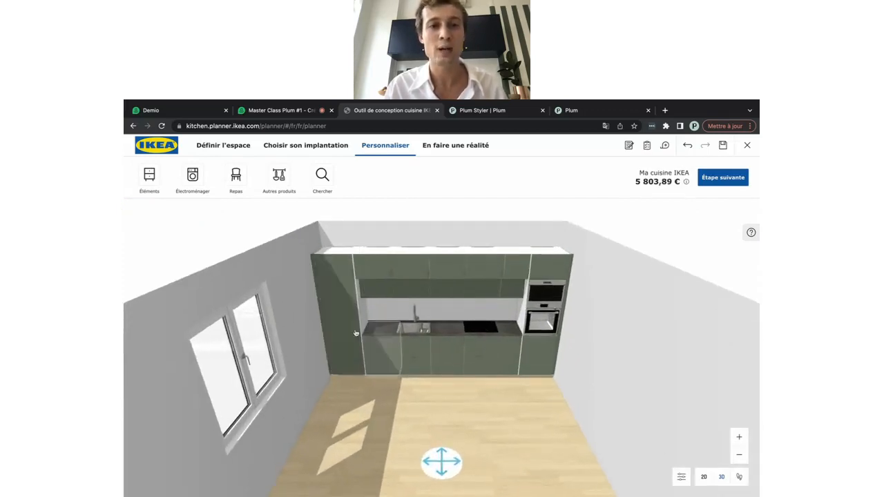
Replace the ME 719* fridge column's right finishing panel with BODARP grey-green, this cabinet only
left_click(356, 334)
left_click(191, 242)
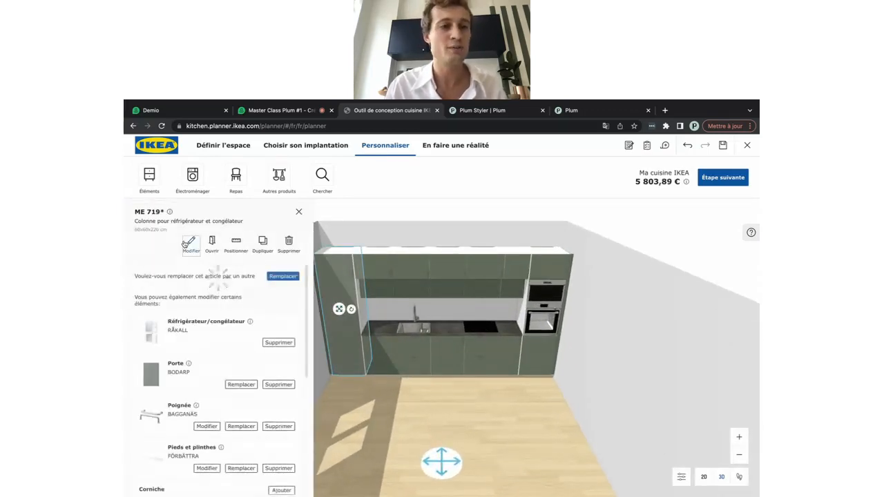
scroll(214, 349, "down", 3)
scroll(213, 348, "down", 3)
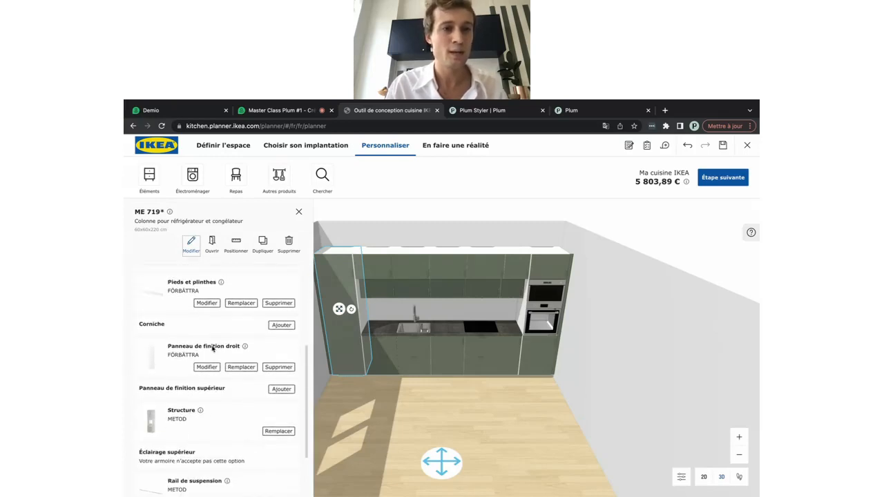
left_click(241, 367)
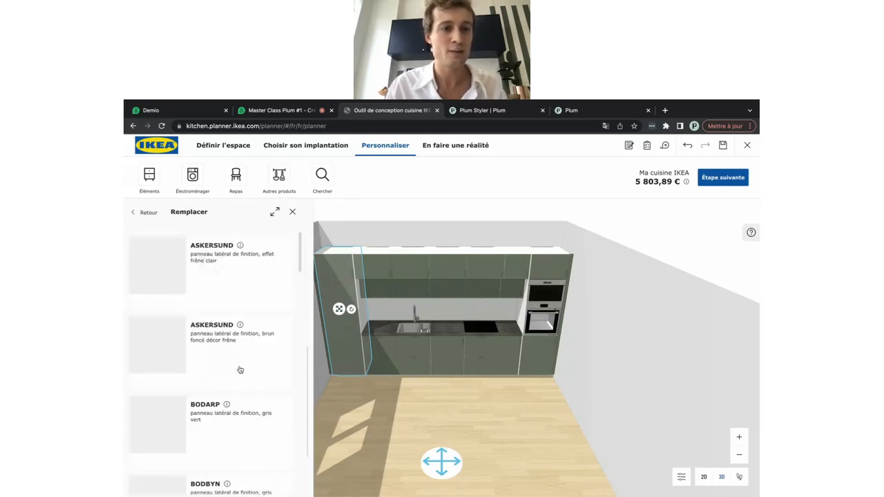
left_click(205, 419)
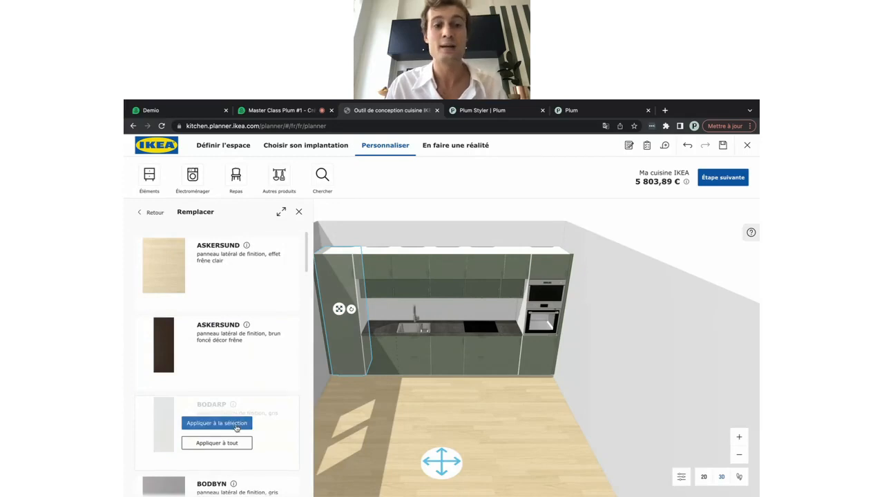
left_click(235, 425)
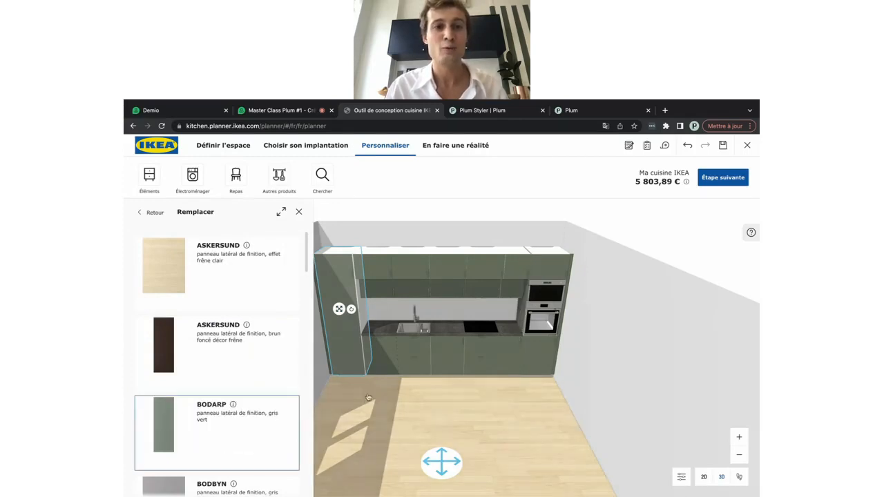
left_click(299, 211)
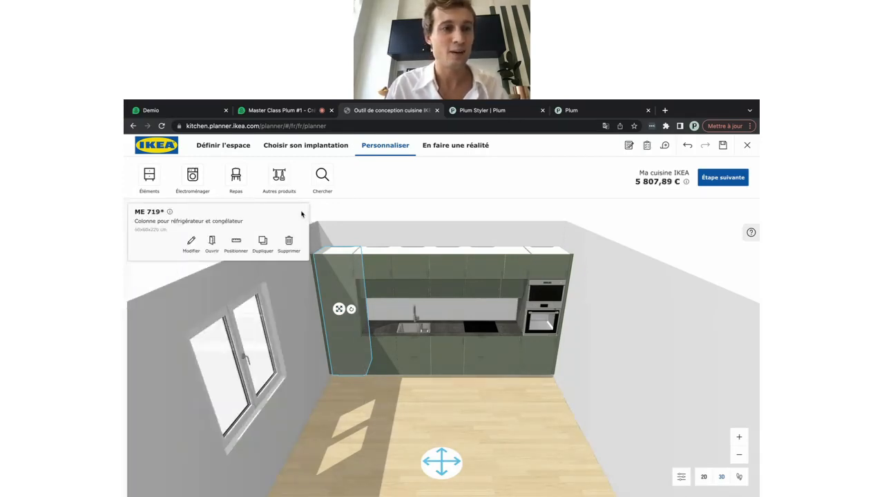
Change the fridge column's plinth to BODARP grey-green
left_click(191, 248)
scroll(228, 387, "down", 2)
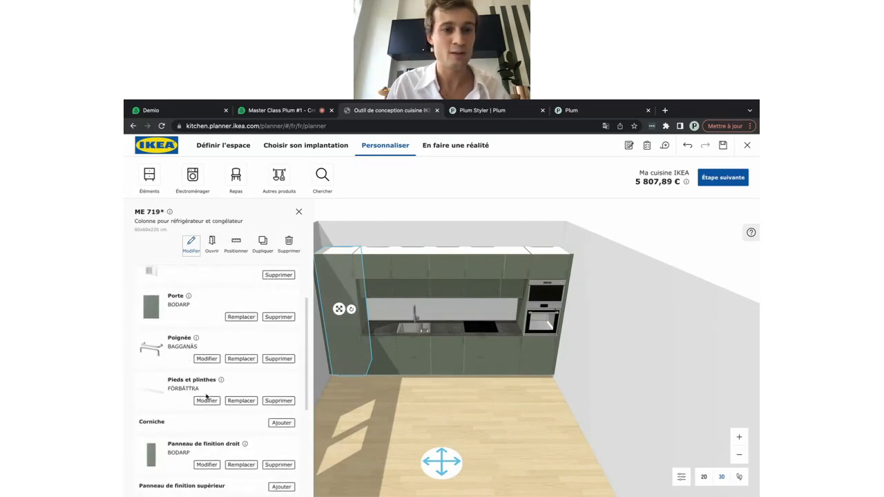
left_click(233, 401)
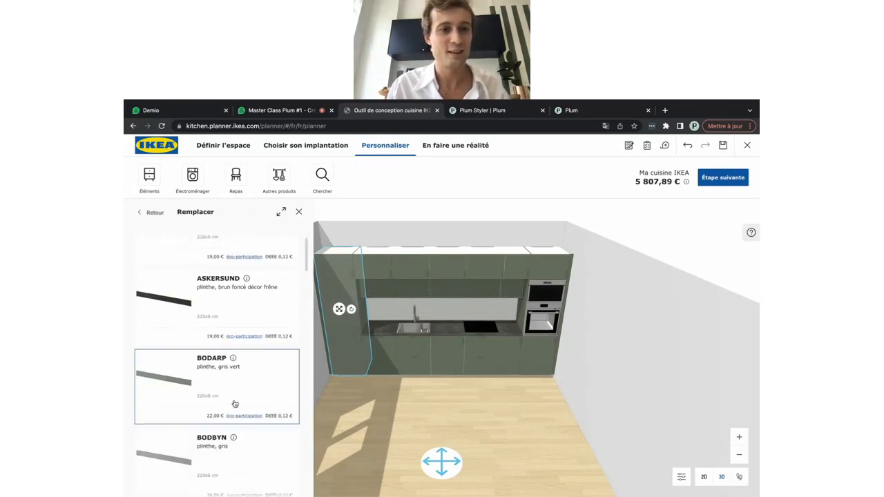
left_click(184, 379)
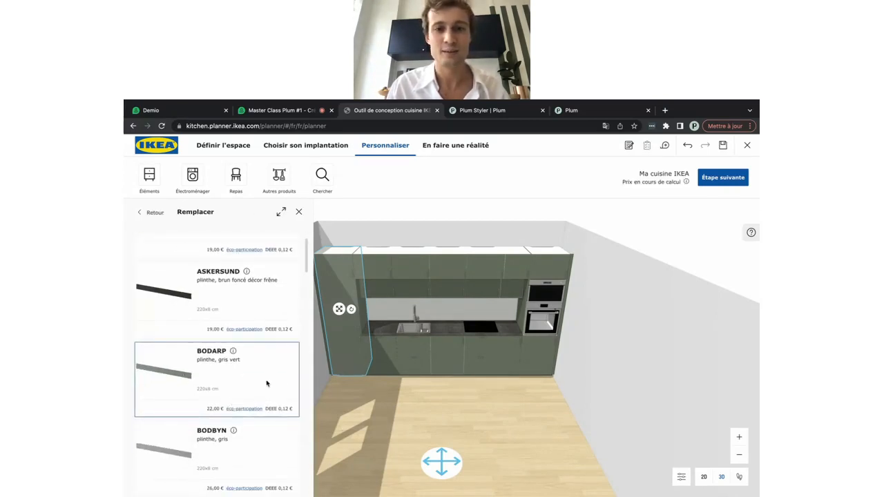
left_click_drag(415, 420, 413, 410)
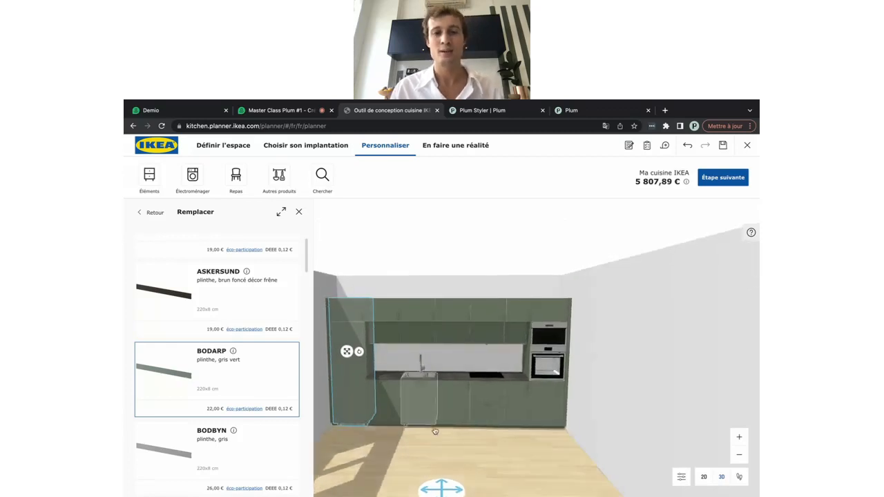
Give the first wall cabinet above the sink a KUNGSBACKA white matt door
left_click(466, 456)
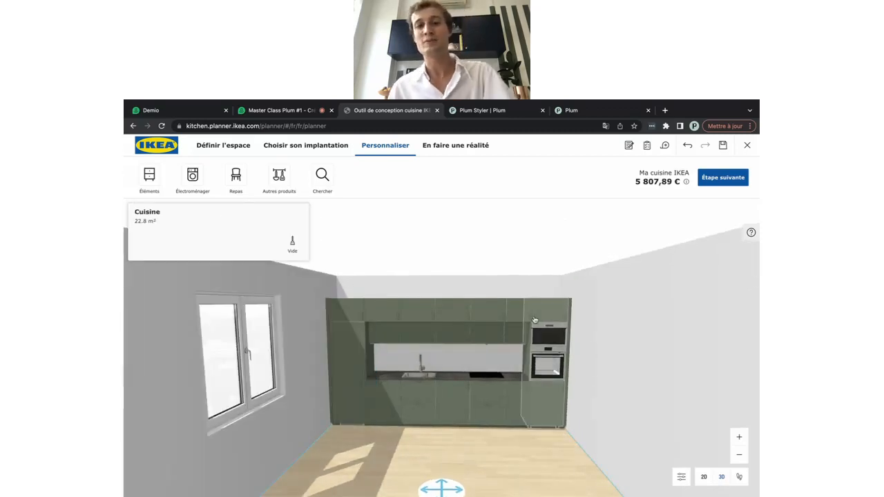
left_click(392, 337)
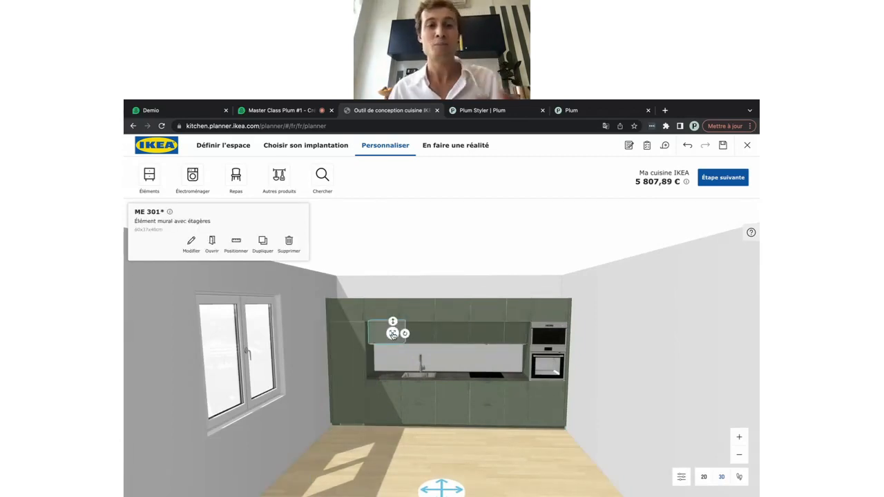
left_click(191, 241)
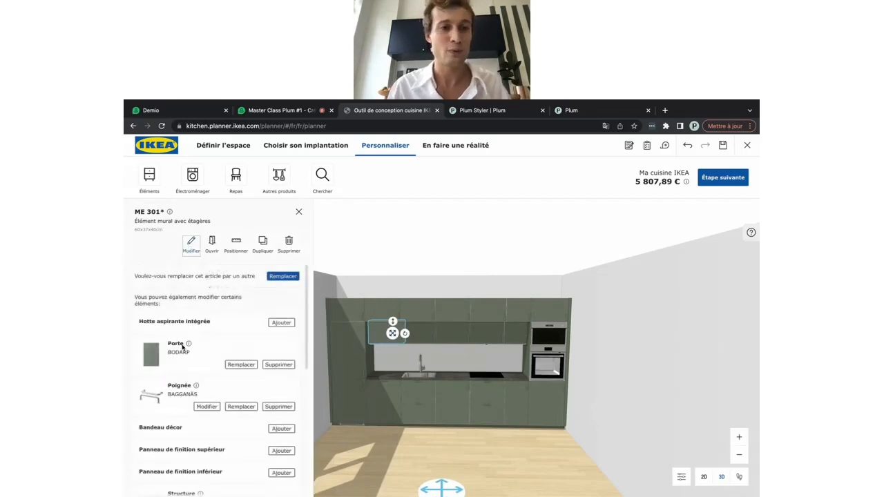
scroll(185, 348, "down", 1)
left_click(240, 326)
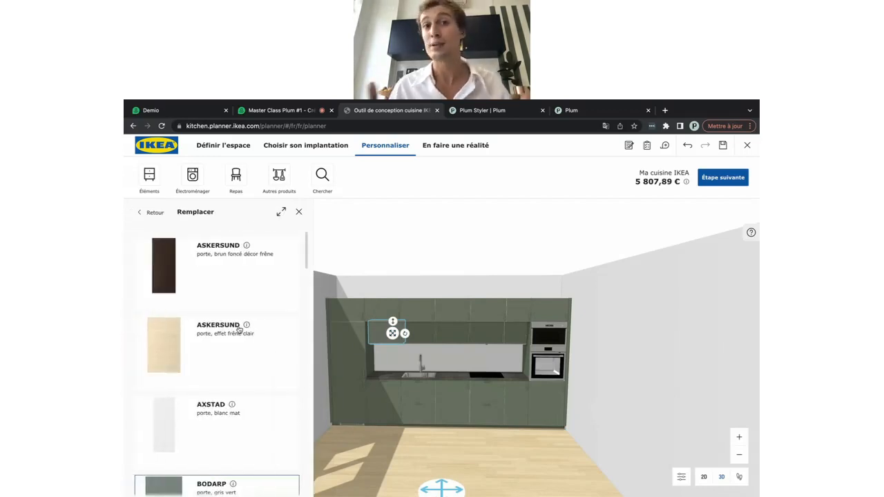
scroll(239, 330, "down", 3)
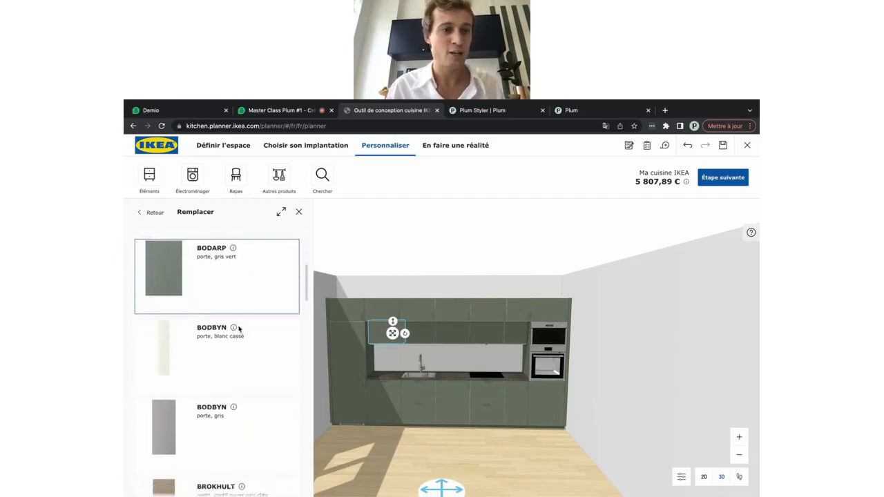
scroll(239, 329, "down", 6)
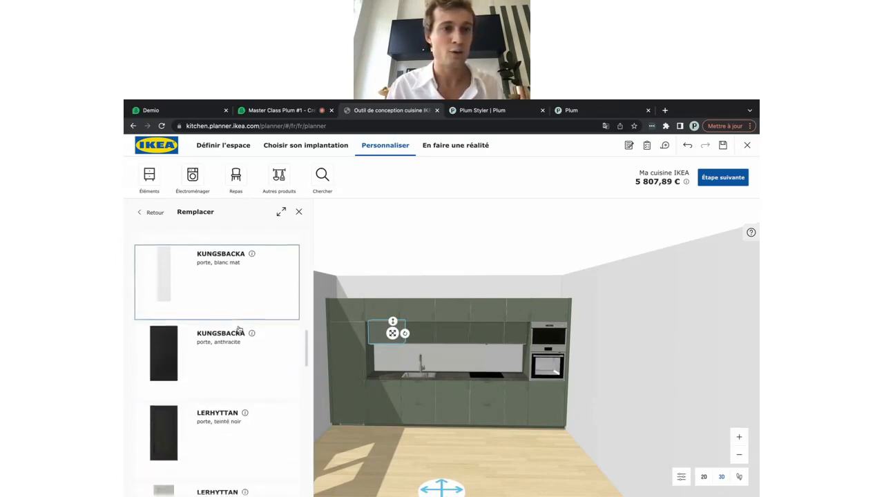
left_click(205, 290)
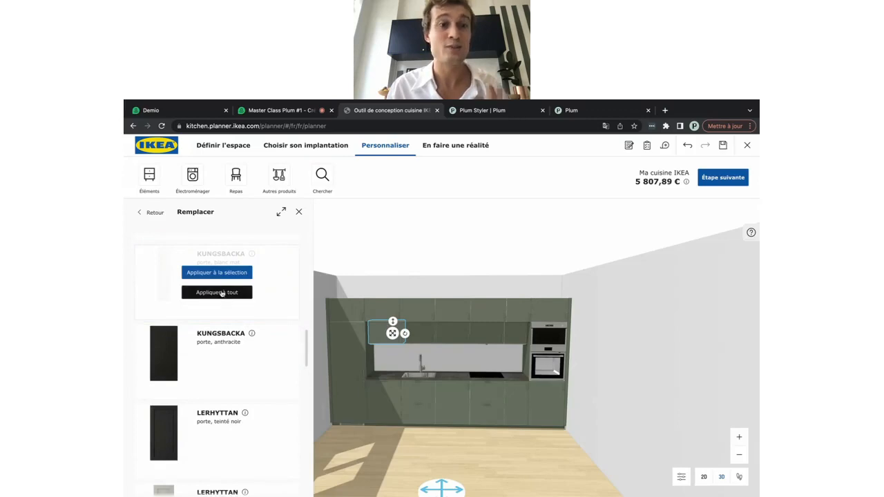
left_click(211, 277)
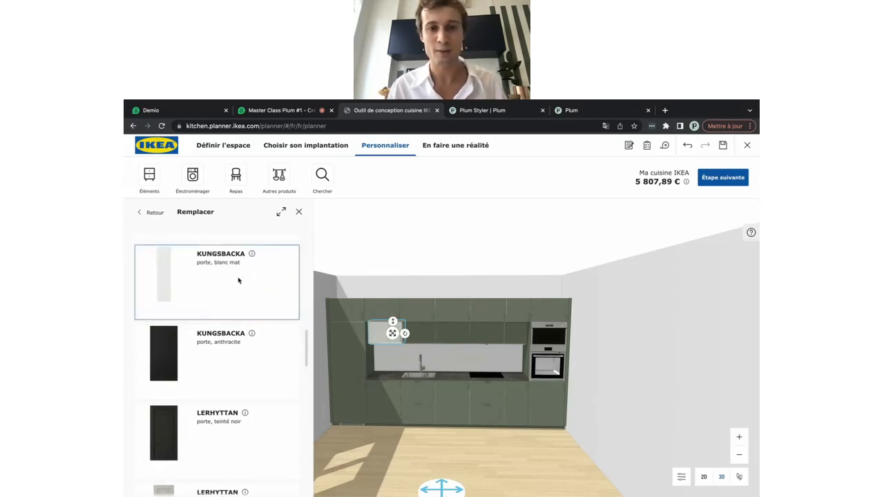
Give the next wall cabinet above the sink a KUNGSBACKA white matt door too
left_click(431, 336)
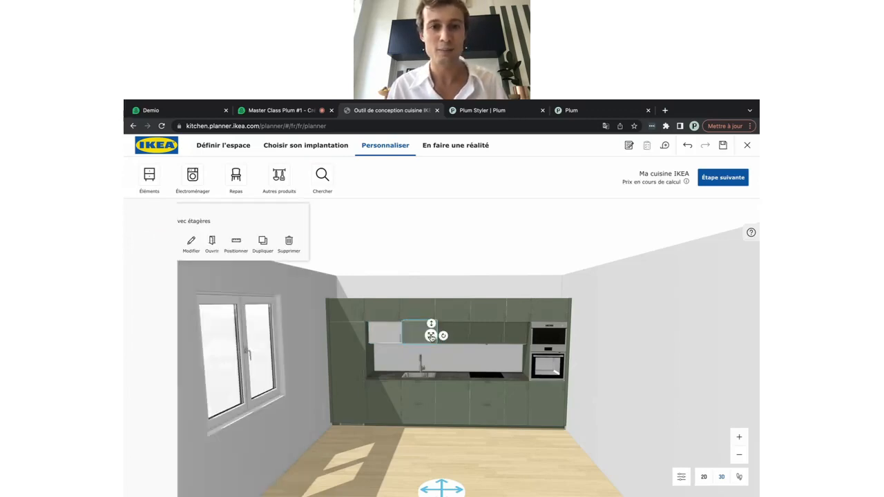
left_click(190, 243)
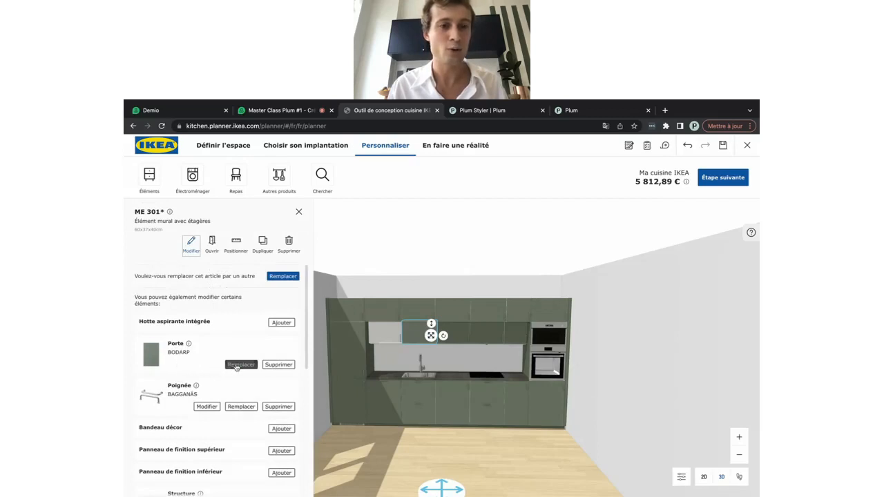
left_click(236, 365)
scroll(237, 387, "down", 5)
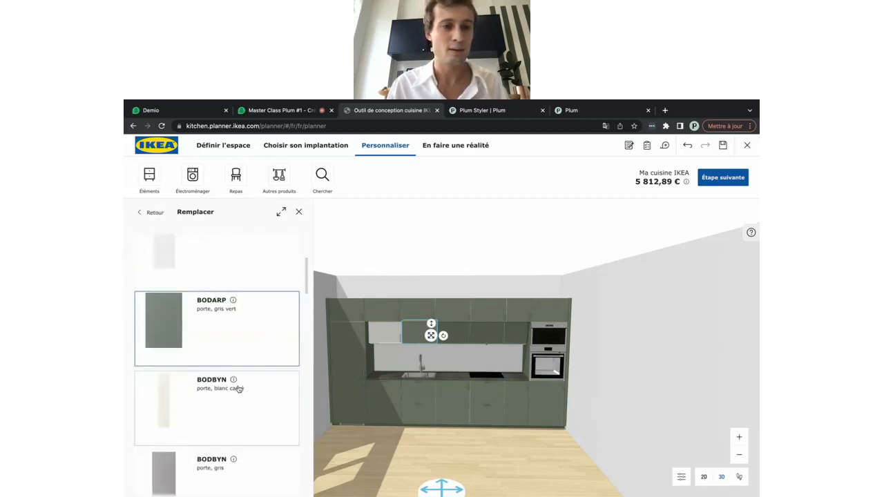
scroll(238, 390, "down", 5)
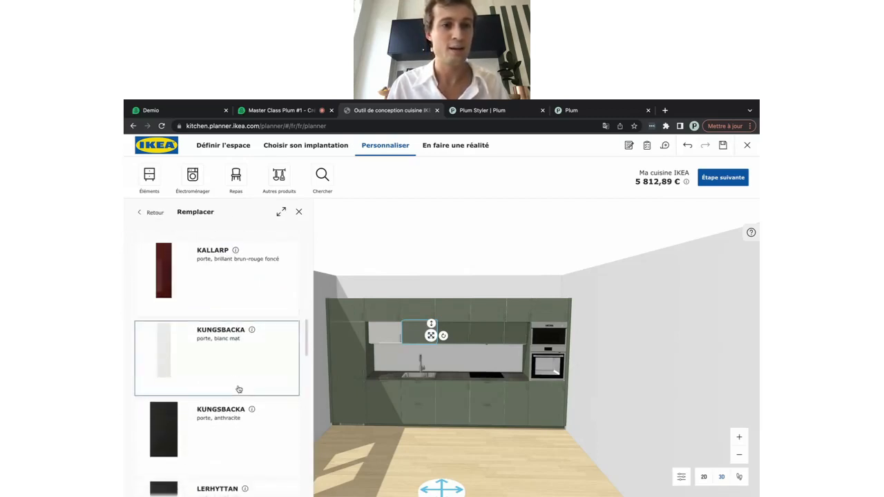
left_click(229, 378)
left_click(230, 352)
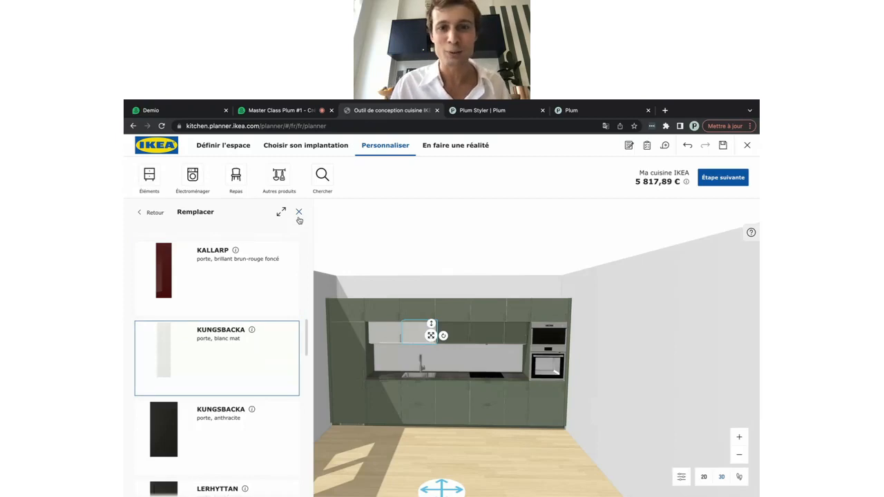
left_click(298, 213)
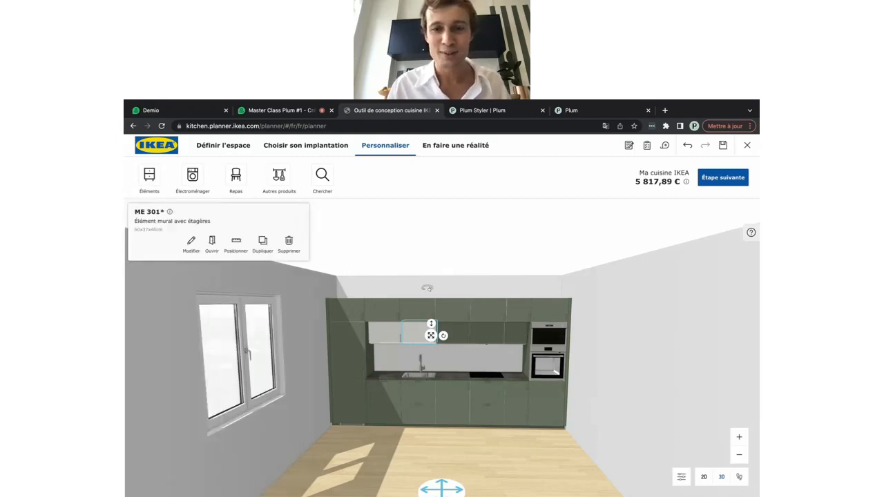
Replace the selected wall cabinet's door with KUNGSBACKA white matt
left_click(191, 243)
scroll(207, 366, "down", 2)
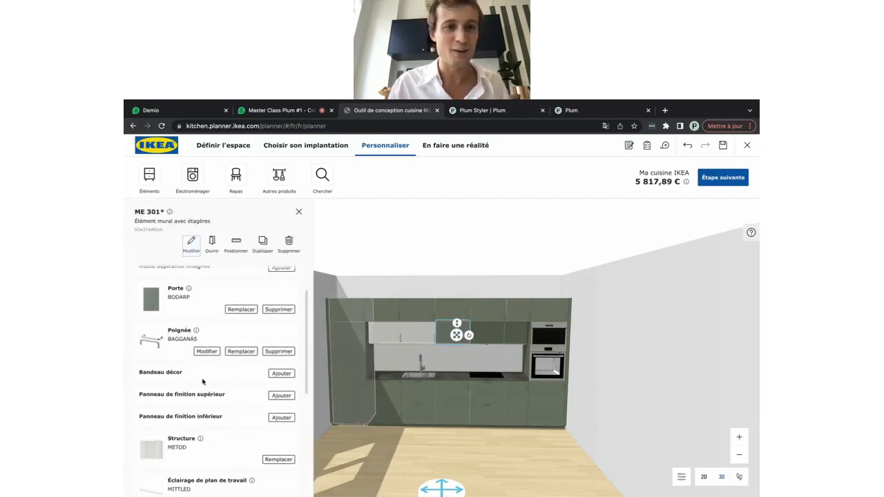
left_click(242, 309)
scroll(237, 365, "down", 4)
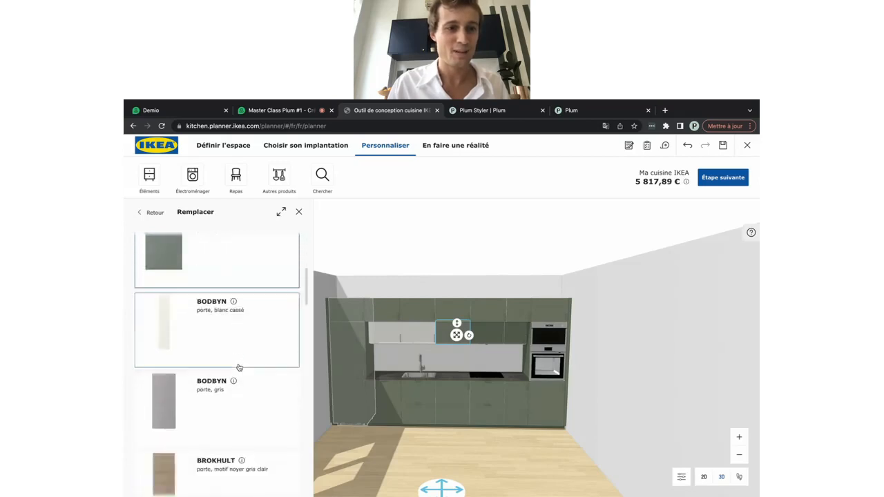
scroll(239, 367, "down", 5)
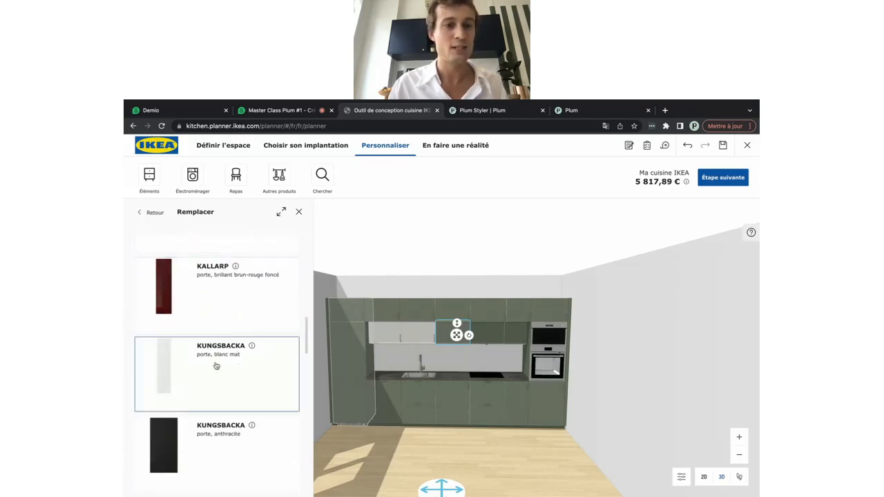
left_click(178, 363)
left_click(199, 363)
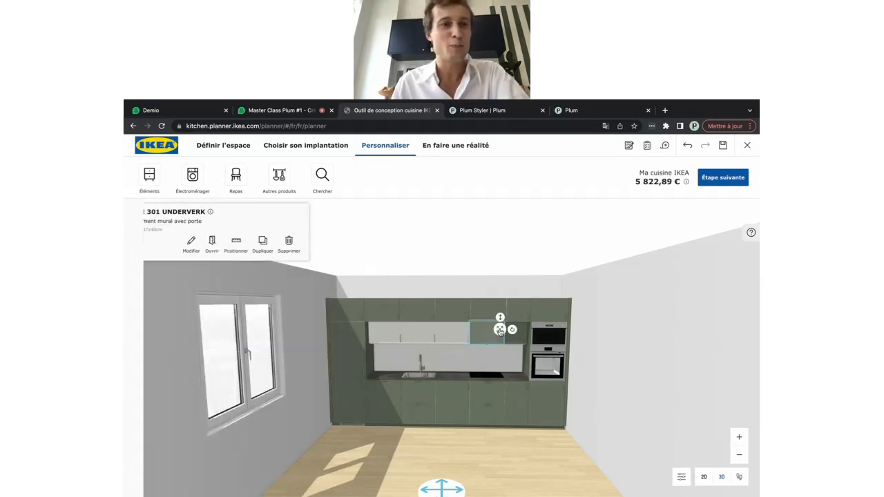
Give the following wall cabinet a KUNGSBACKA white matt door as well
left_click(191, 245)
scroll(245, 301, "down", 1)
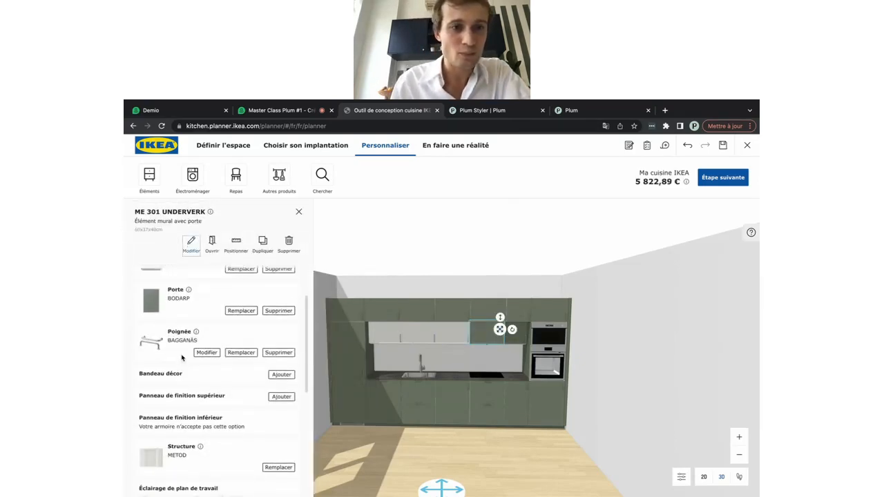
left_click(245, 298)
scroll(246, 318, "down", 6)
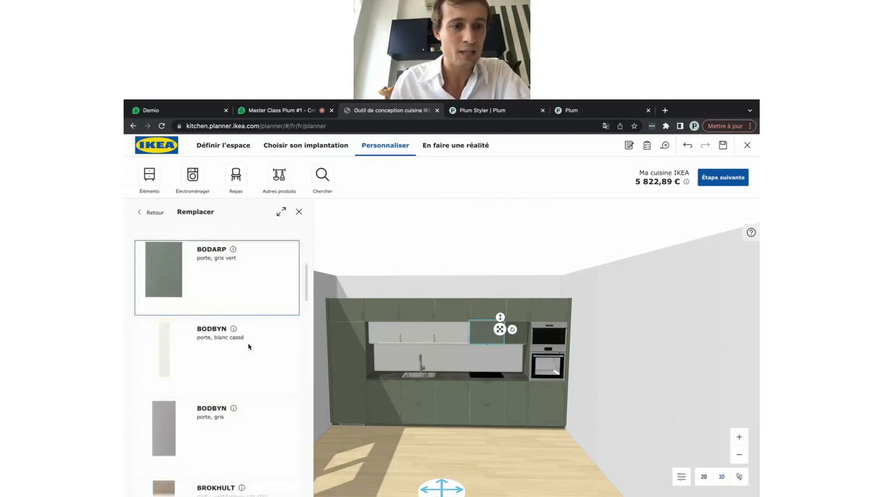
scroll(249, 347, "down", 4)
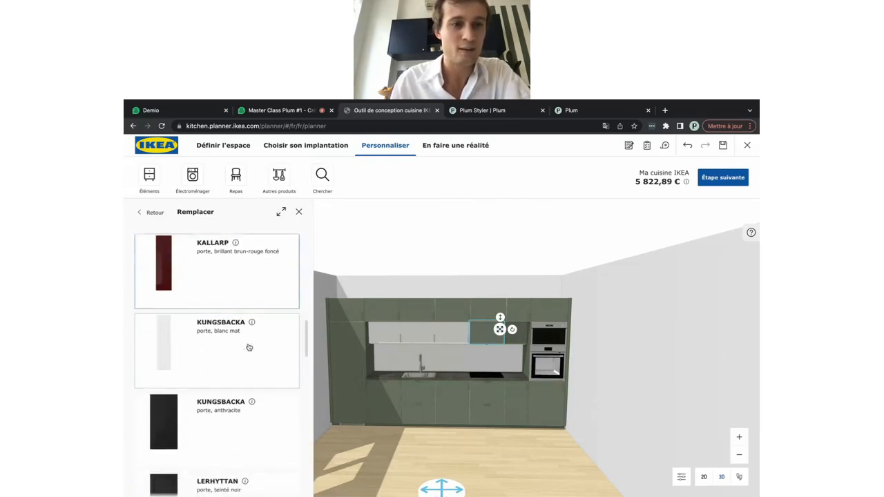
left_click(202, 346)
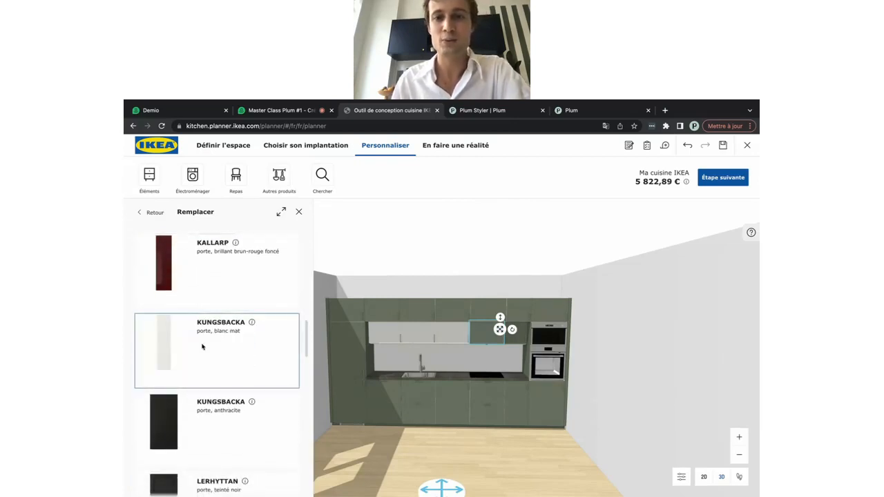
Give the wall cabinet beside the oven column a KUNGSBACKA white matt door
left_click(522, 338)
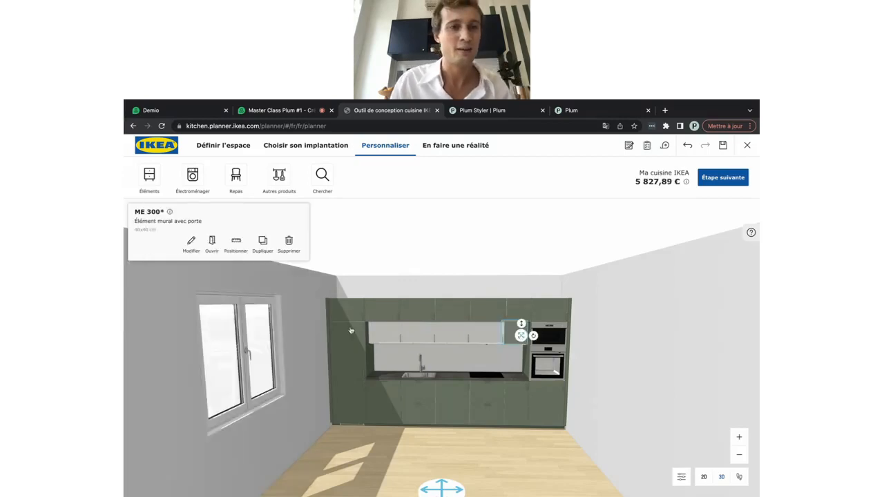
left_click(190, 243)
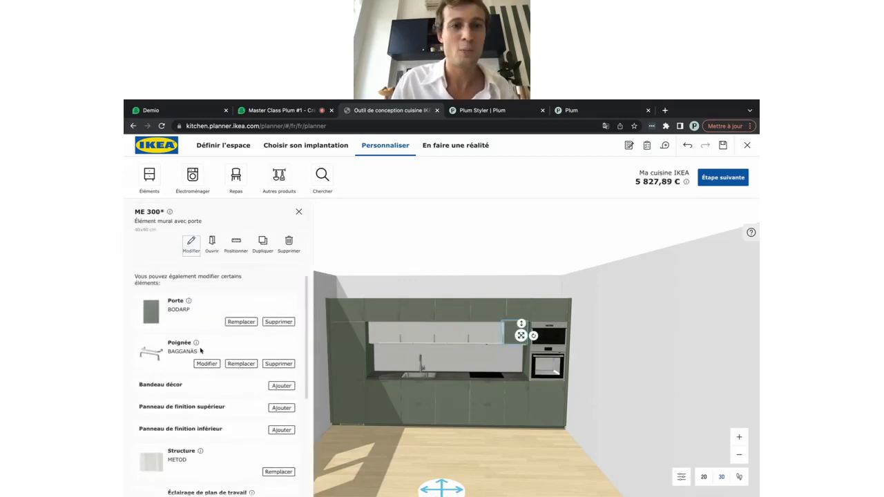
left_click(241, 323)
scroll(254, 367, "down", 2)
scroll(256, 368, "down", 6)
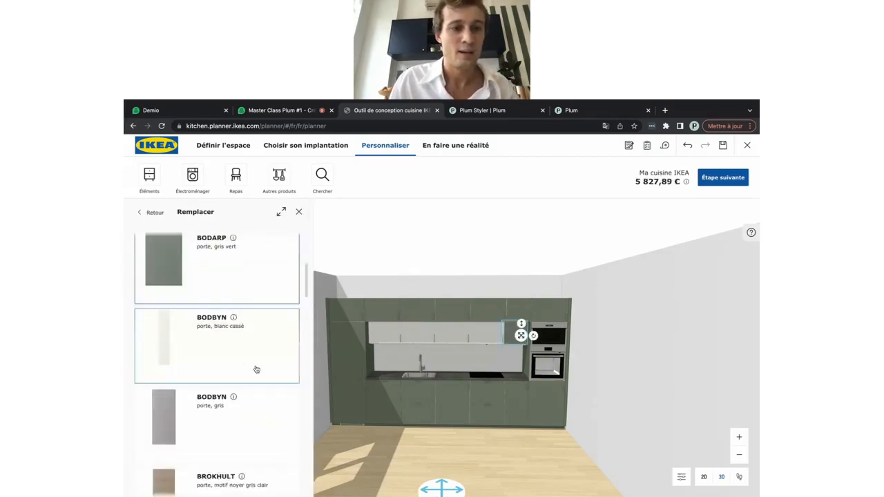
scroll(255, 369, "down", 3)
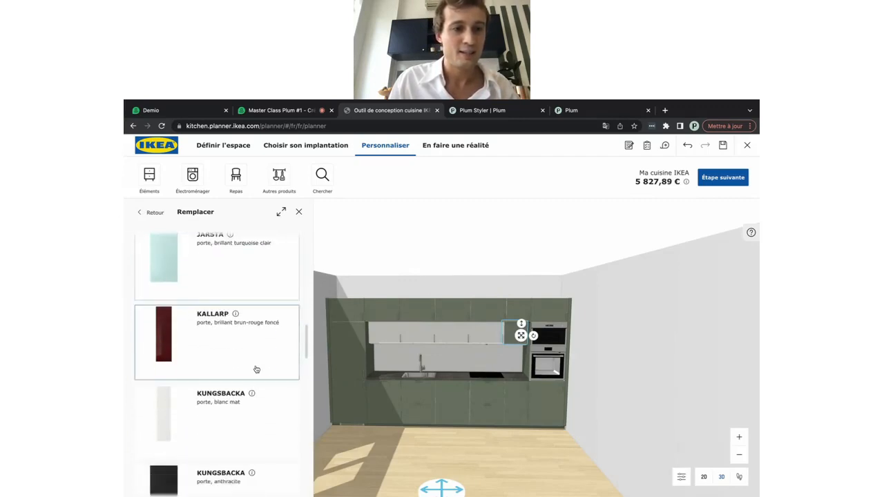
left_click(178, 399)
left_click(199, 404)
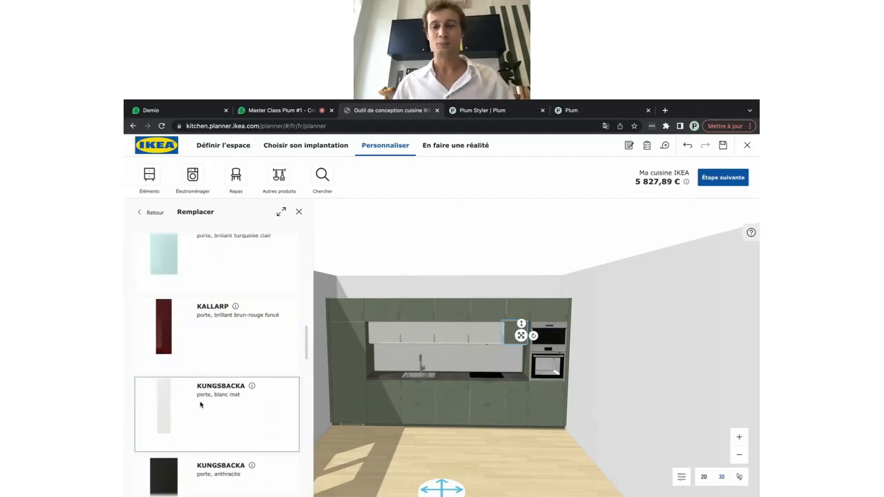
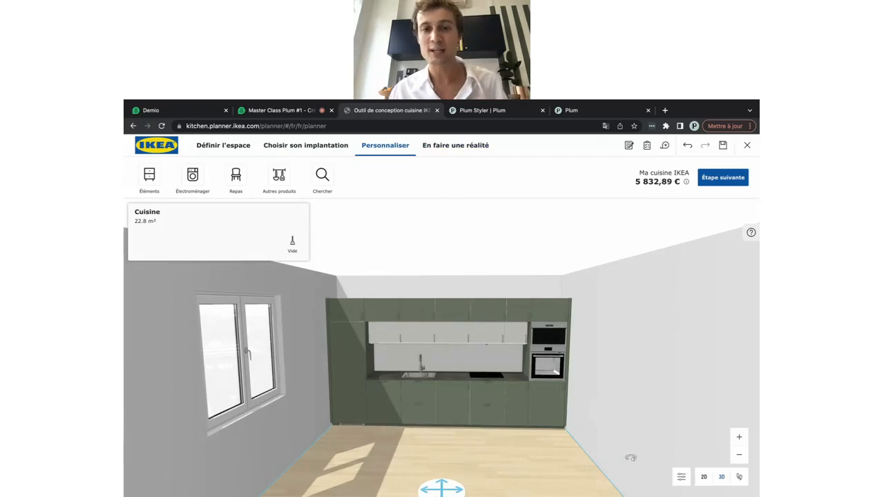
Set the 3D eye height to Sol and turn toward the green kitchen run by the window
left_click_drag(558, 470, 572, 327)
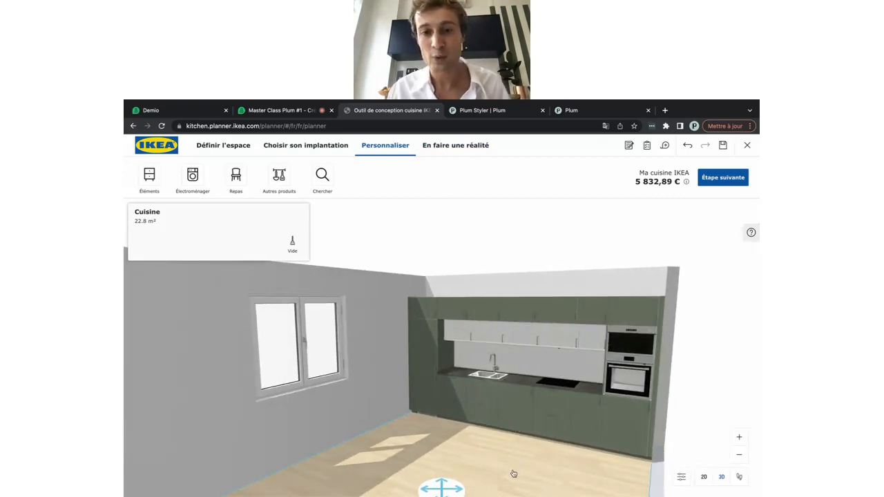
left_click_drag(513, 473, 511, 453)
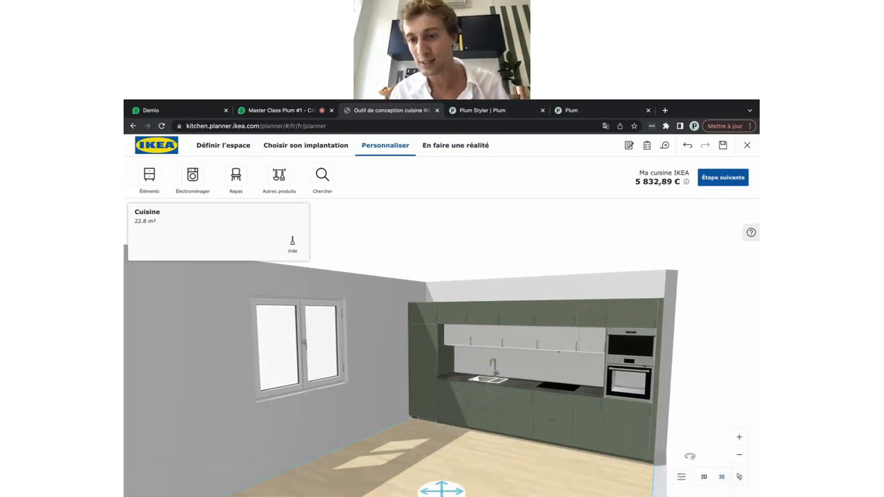
left_click(681, 477)
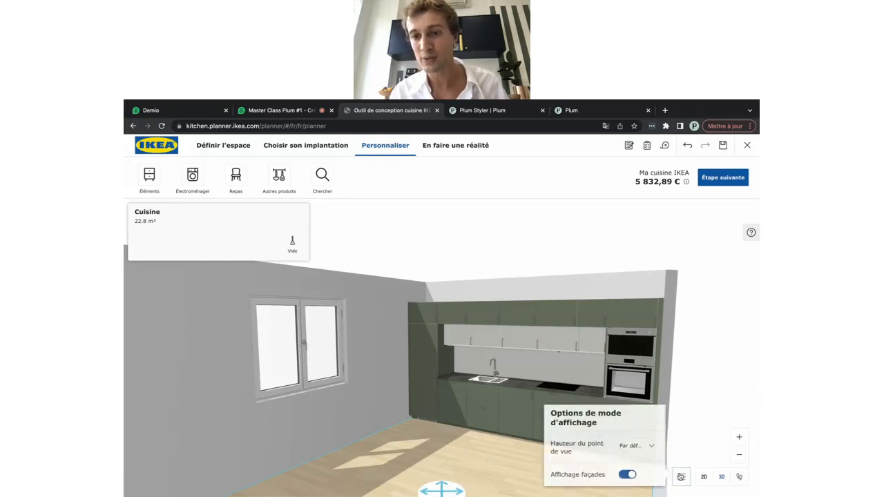
left_click(630, 446)
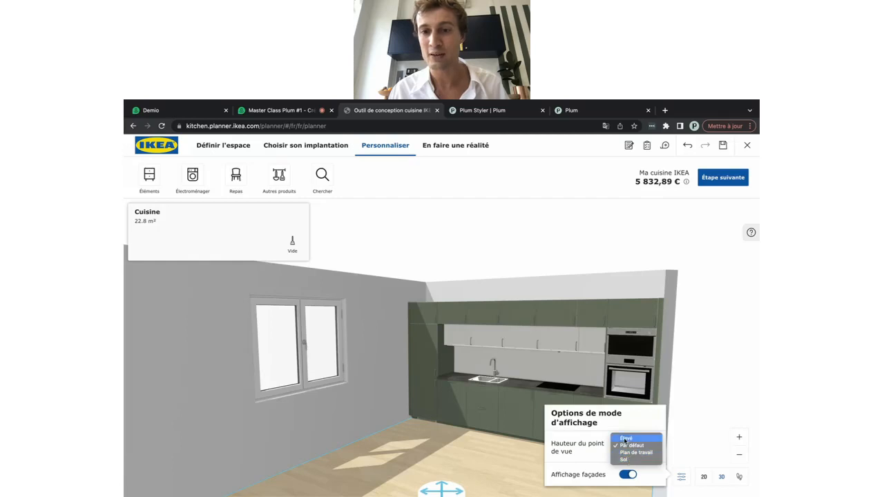
left_click(624, 459)
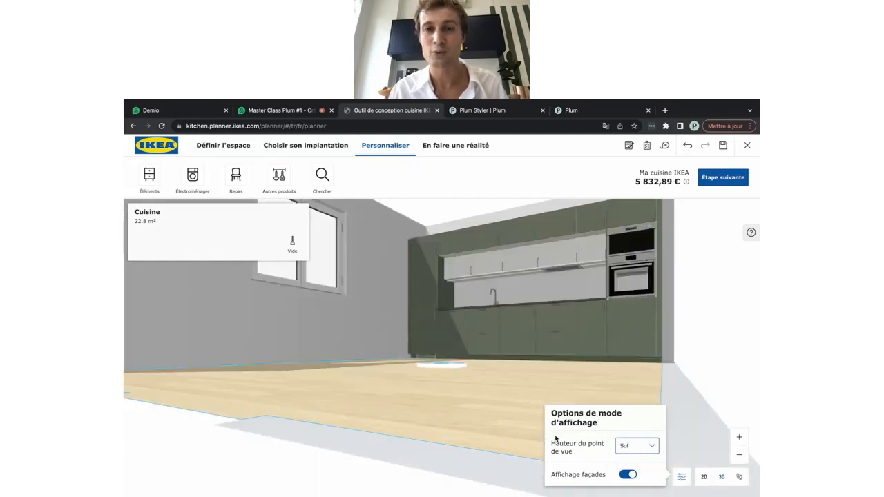
left_click_drag(535, 377, 512, 370)
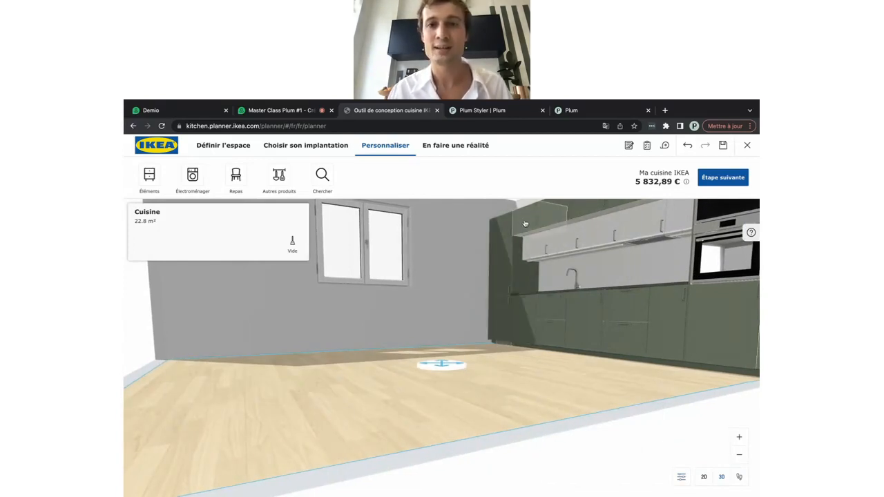
From wall cabinet ME 375*, add a BODARP lower finishing panel to every cabinet and confirm the update
left_click(524, 221)
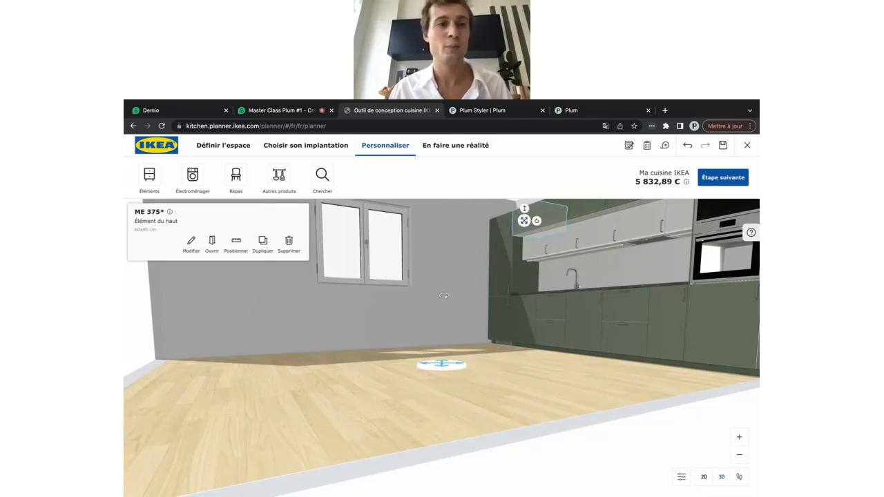
left_click(191, 247)
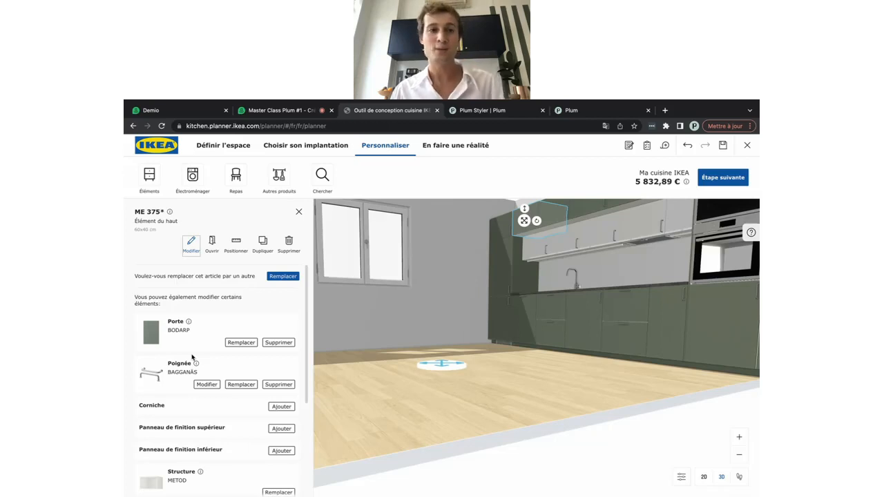
scroll(190, 366, "down", 5)
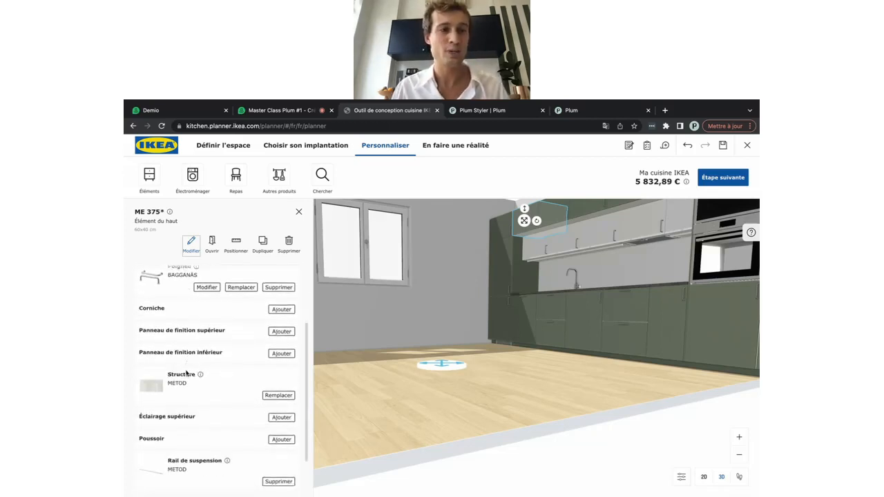
scroll(186, 373, "up", 1)
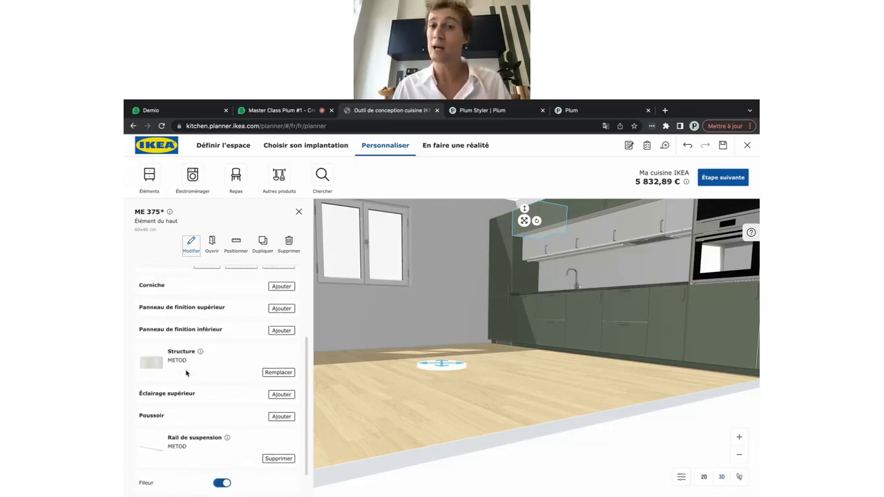
scroll(186, 371, "up", 2)
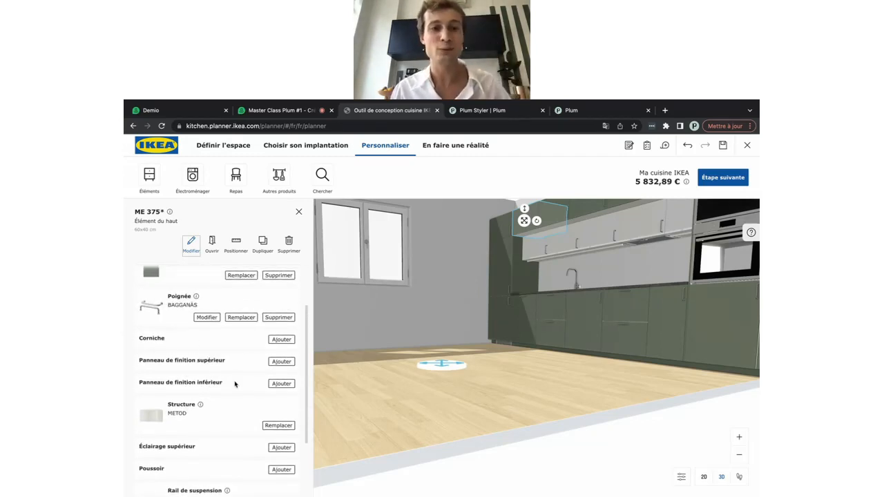
left_click(280, 384)
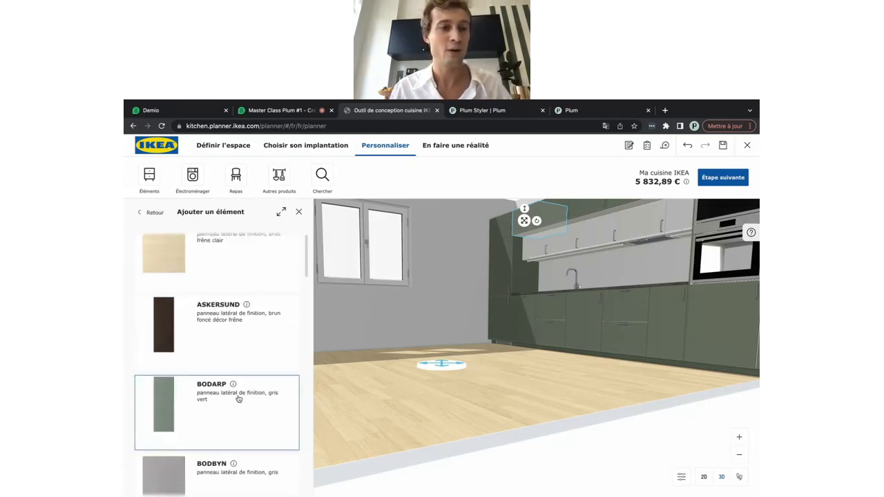
scroll(208, 394, "down", 1)
left_click(183, 391)
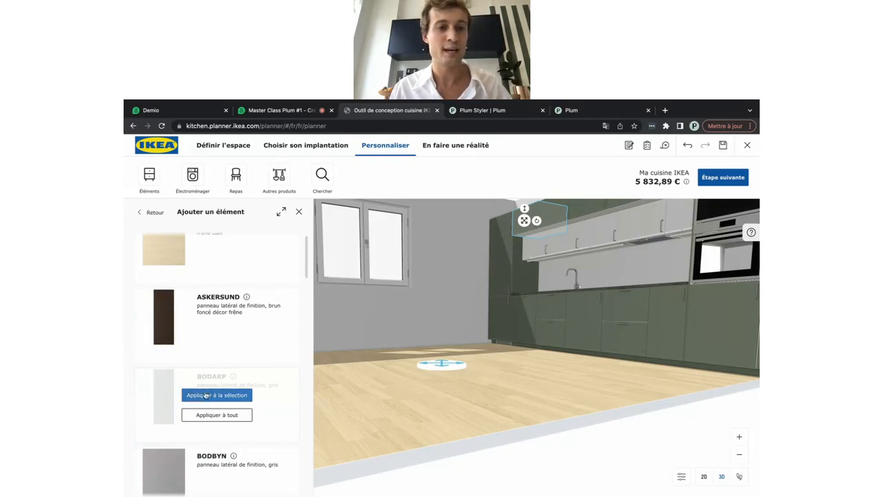
left_click(206, 416)
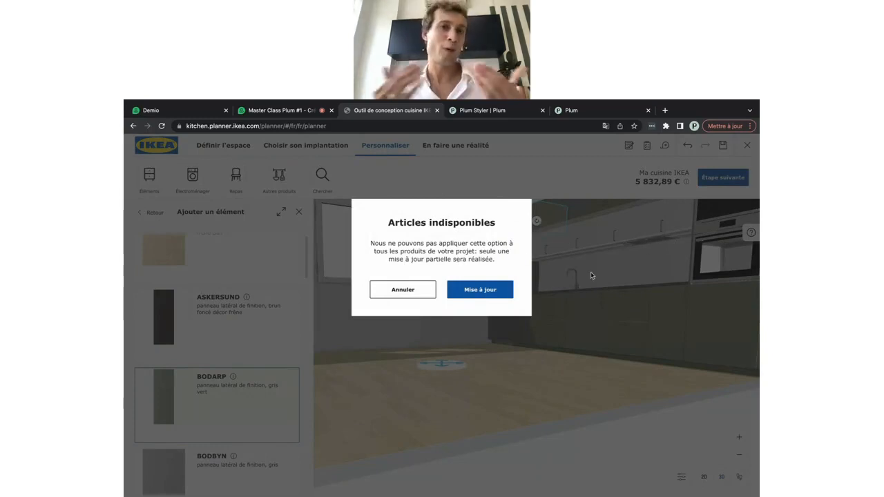
left_click(498, 289)
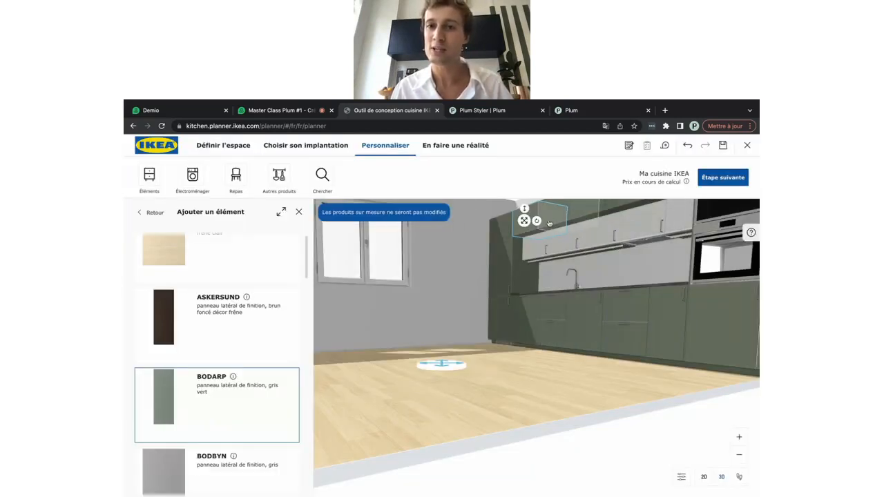
left_click_drag(448, 406, 490, 408)
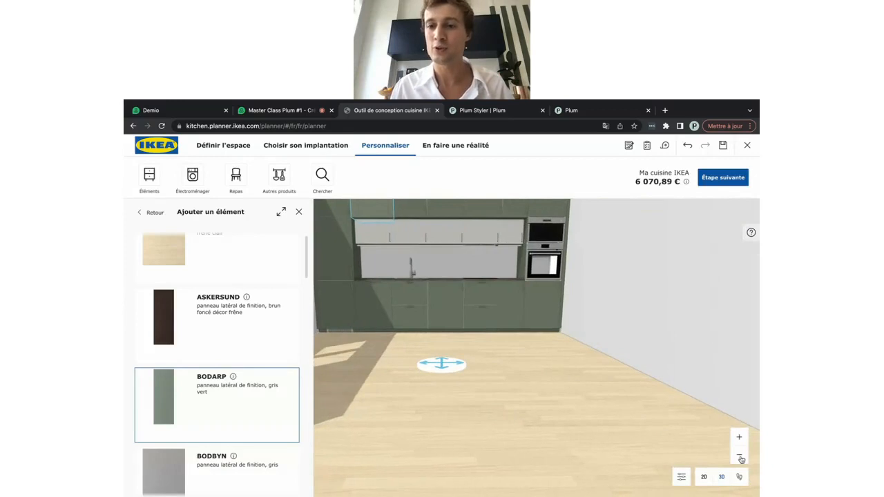
Return the 3D viewpoint height to Par défaut and orbit around the kitchen
left_click(681, 477)
left_click(620, 447)
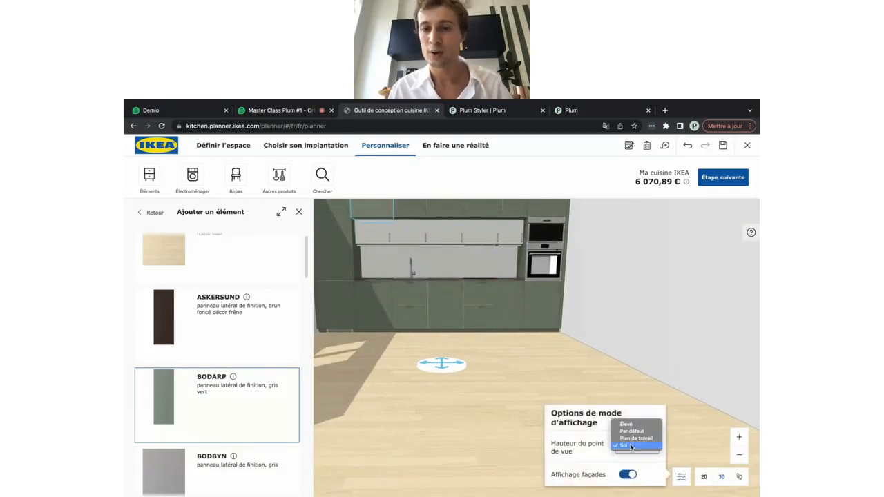
left_click(646, 428)
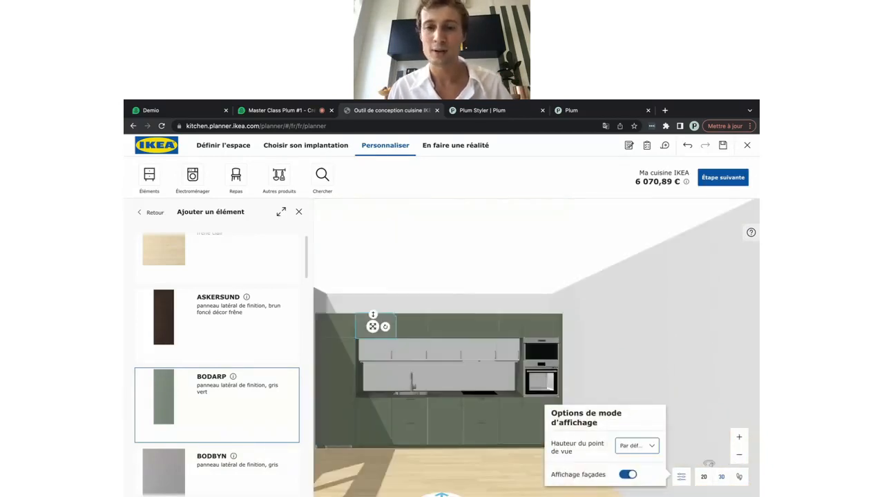
left_click(484, 470)
left_click_drag(473, 476, 468, 474)
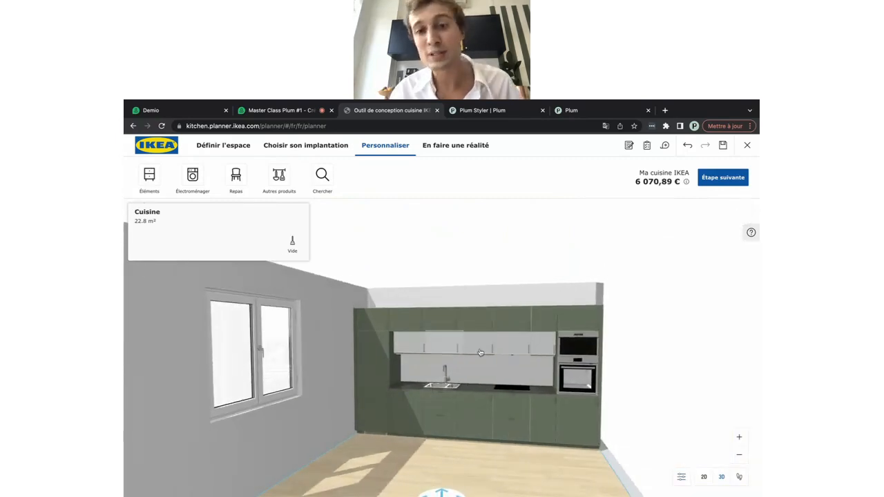
Replace the ME 301* wall cabinet's lower finishing panel with white ENKÖPING, for that cabinet only
left_click(401, 343)
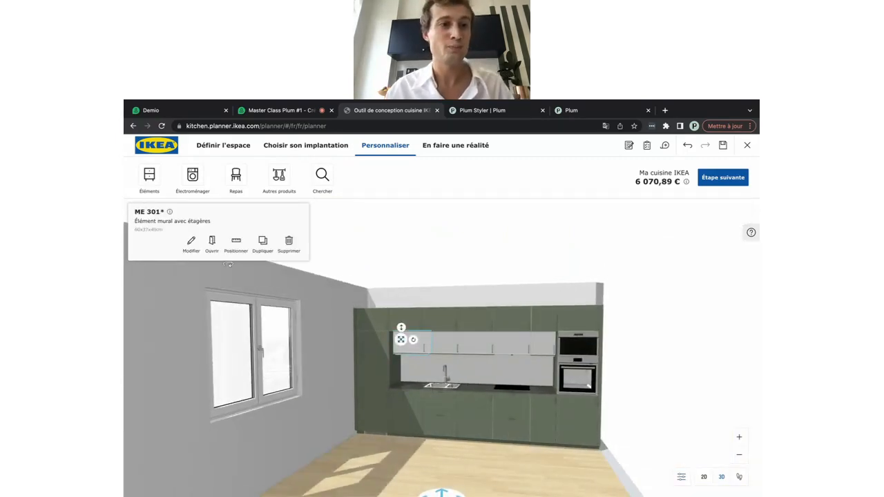
left_click(191, 244)
scroll(197, 366, "down", 3)
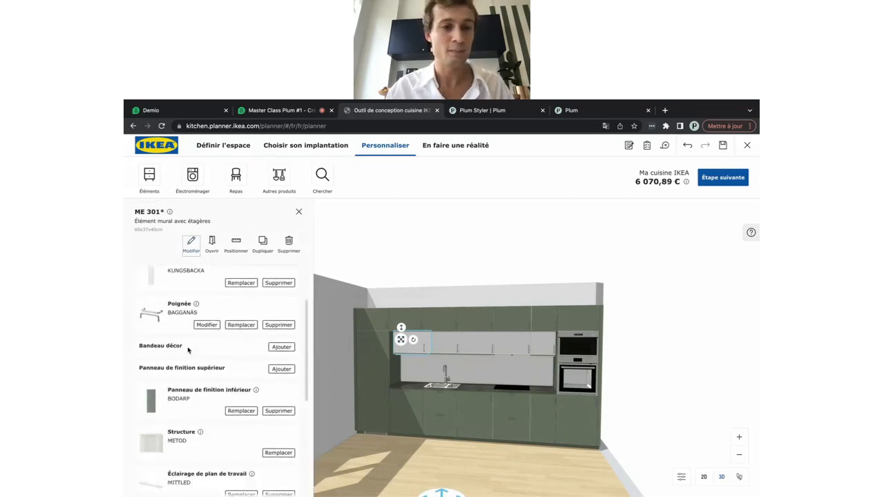
left_click(235, 389)
scroll(235, 391, "down", 5)
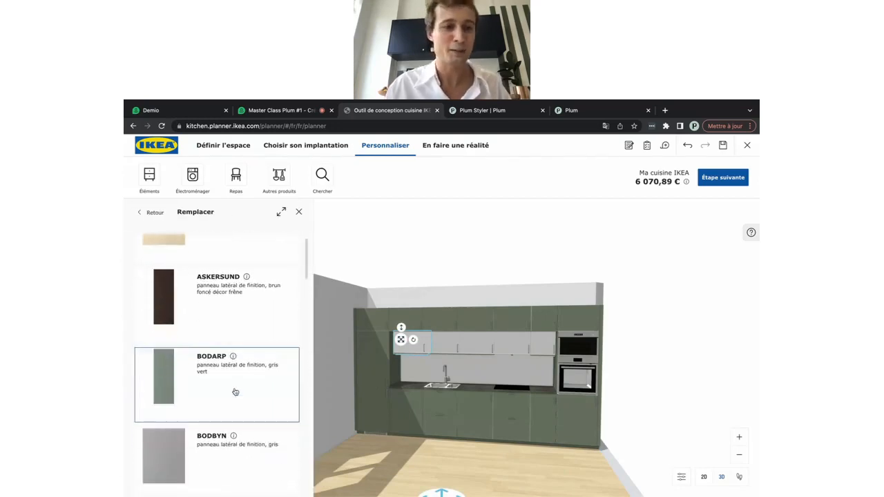
scroll(235, 392, "down", 5)
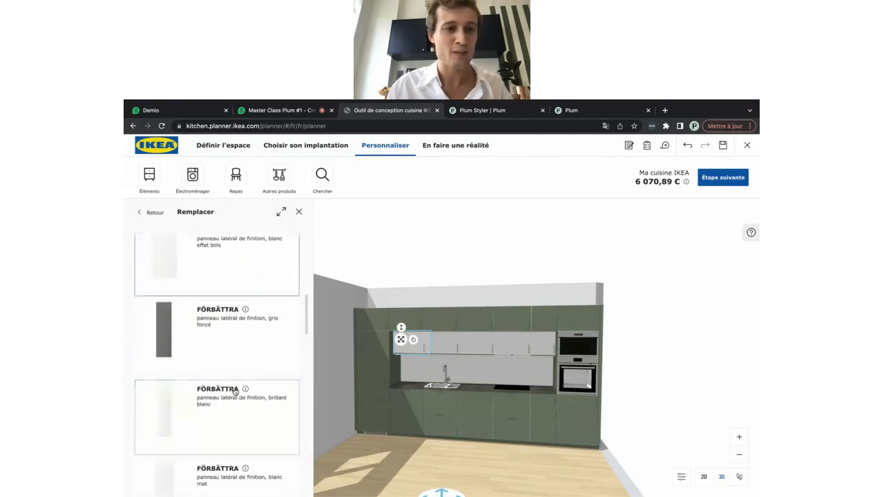
scroll(235, 391, "up", 3)
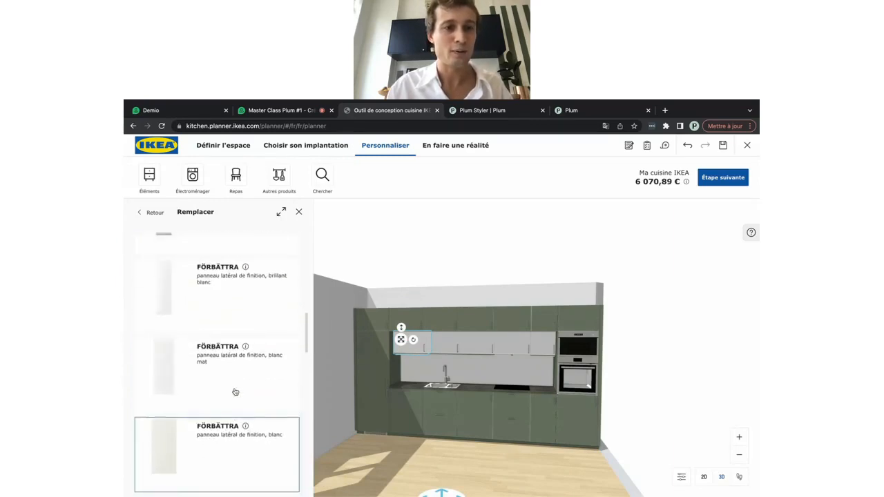
scroll(186, 412, "up", 1)
left_click(199, 322)
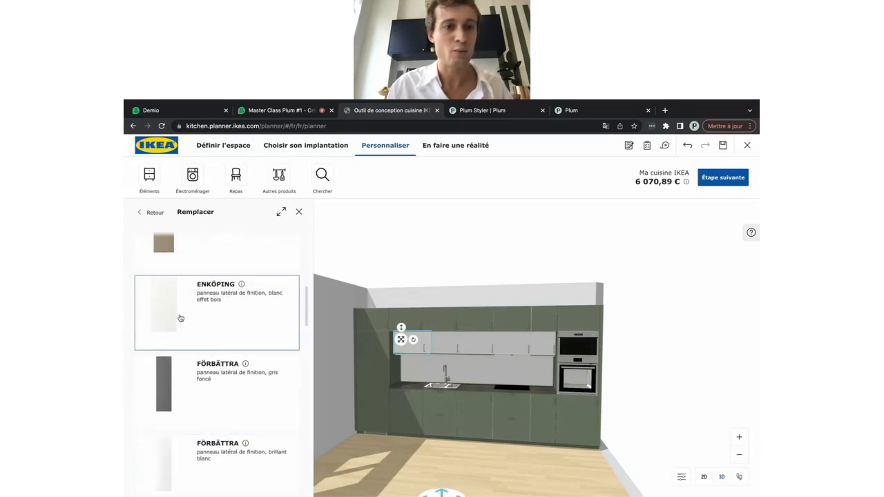
left_click(200, 323)
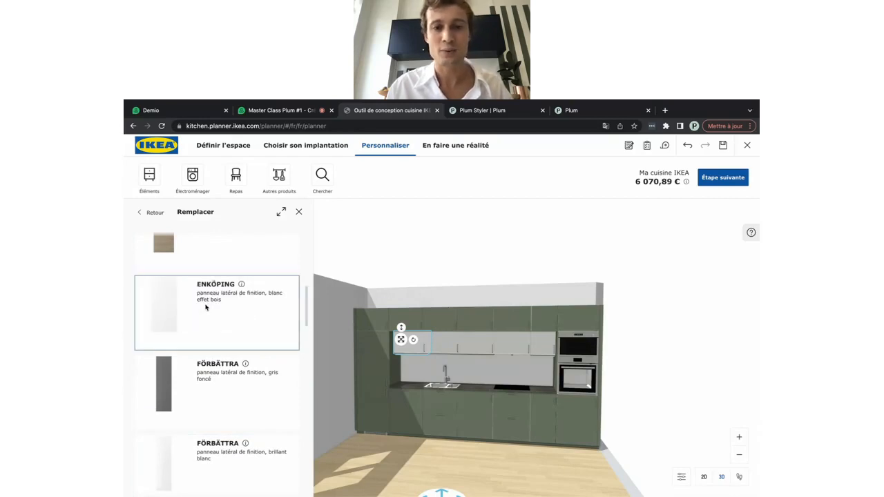
left_click(447, 353)
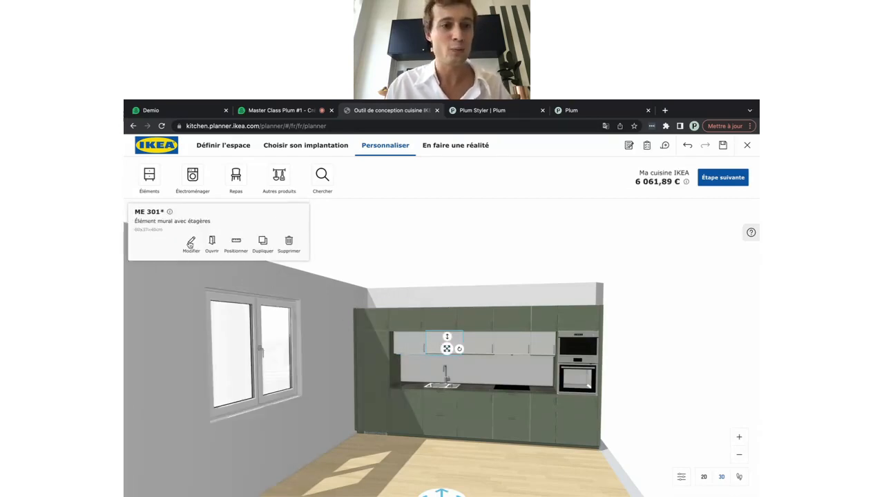
Swap the selected wall cabinet's lower finishing panel for ENKÖPING, applied to it alone
left_click(190, 242)
scroll(209, 373, "down", 2)
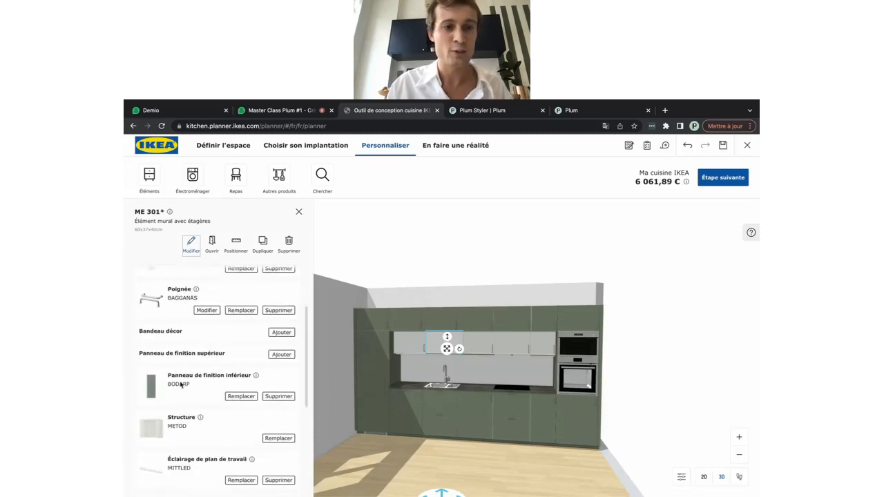
left_click(239, 396)
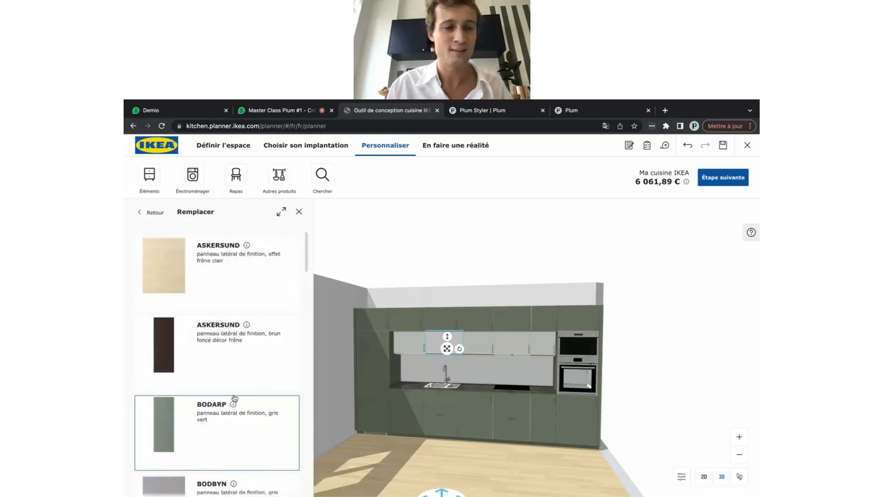
scroll(234, 398, "down", 3)
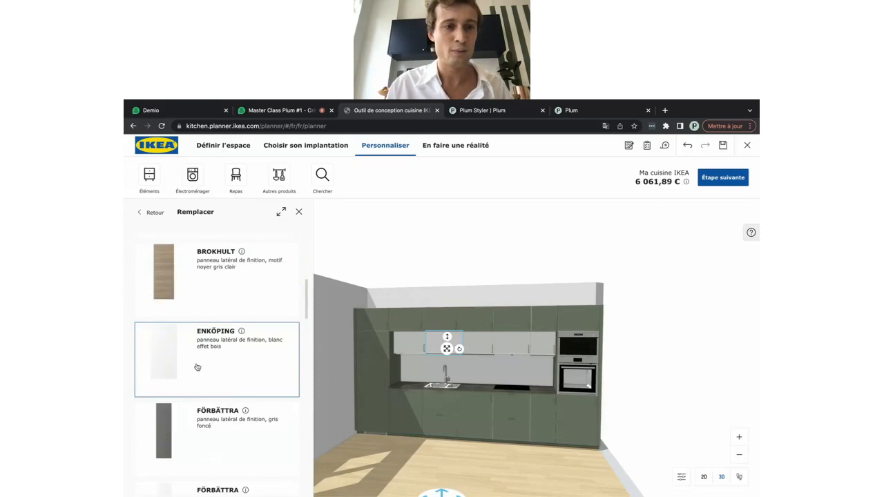
left_click(187, 348)
left_click(211, 352)
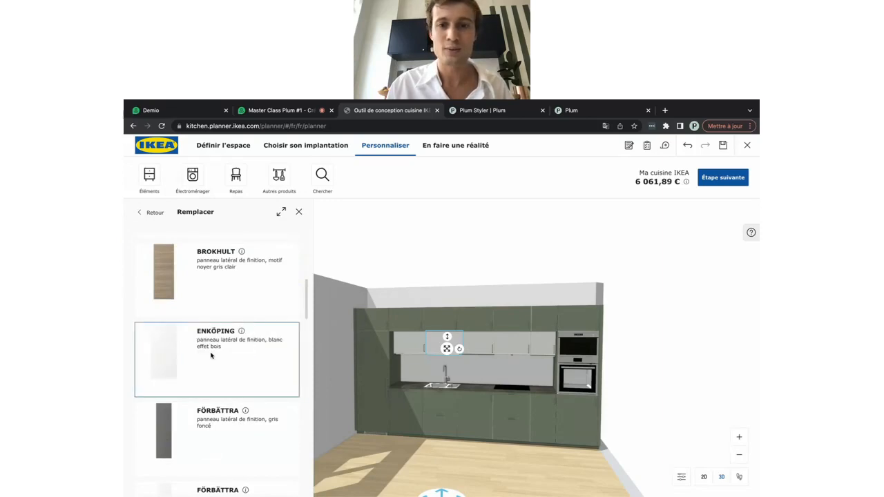
Give the next ME 301* wall cabinet an ENKÖPING lower finishing panel instead of BODARP
left_click(475, 349)
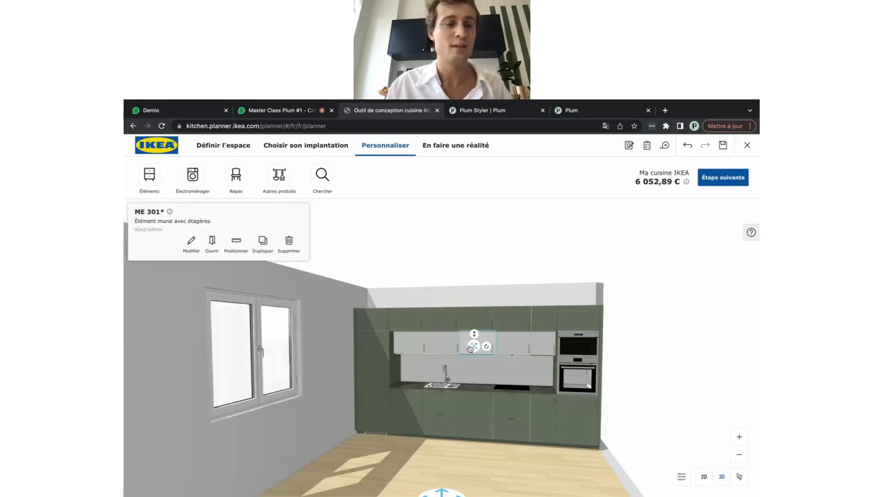
left_click(188, 246)
scroll(175, 337, "down", 2)
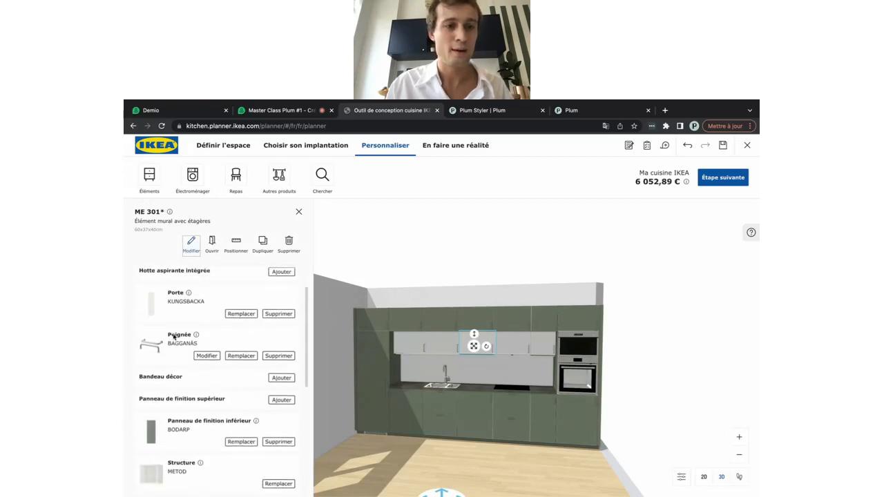
left_click(238, 438)
scroll(228, 414, "down", 4)
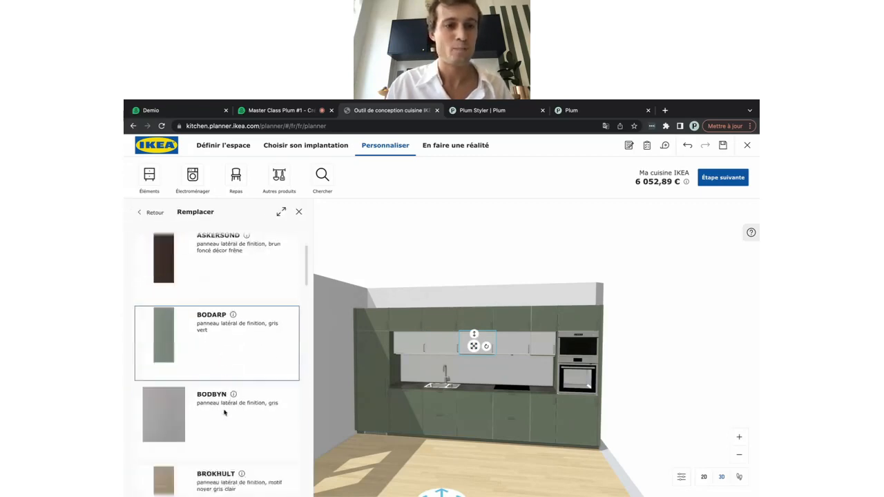
left_click(224, 413)
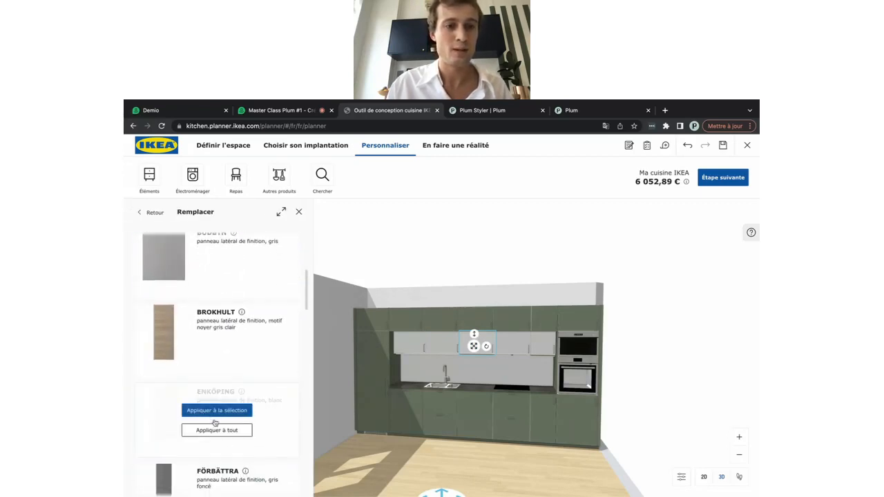
left_click(217, 410)
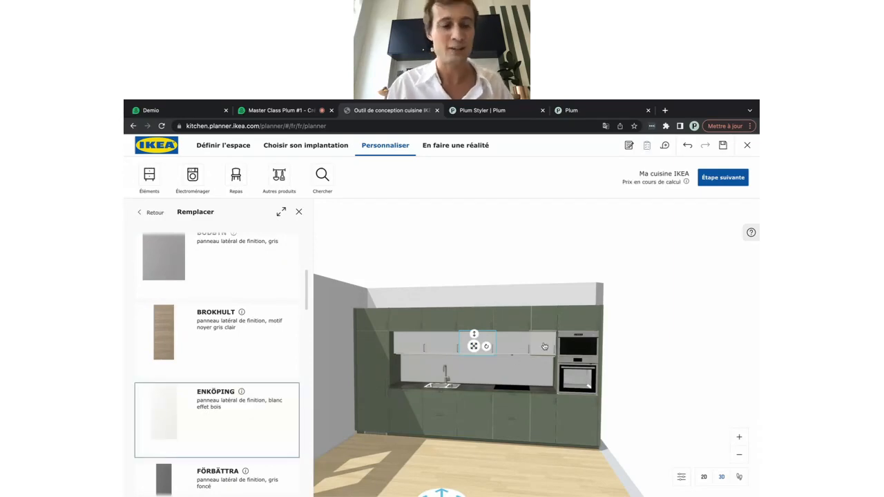
Replace the ME 300* cabinet's BODARP lower panel with ENKÖPING and close the catalogue
left_click(192, 243)
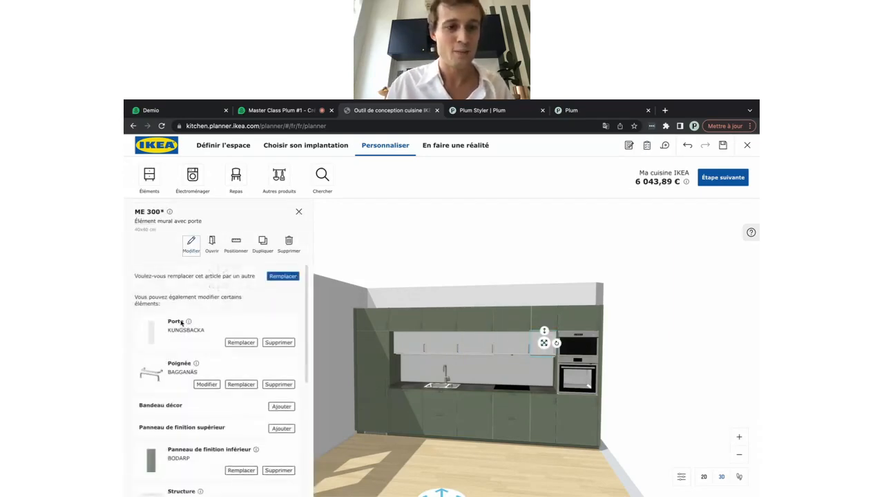
scroll(172, 404, "down", 2)
left_click(234, 395)
scroll(239, 397, "down", 5)
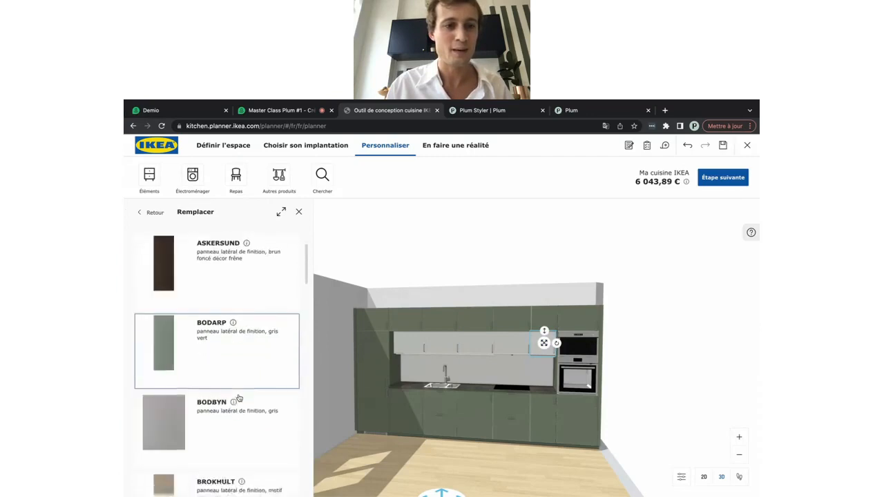
scroll(239, 398, "down", 2)
left_click(204, 337)
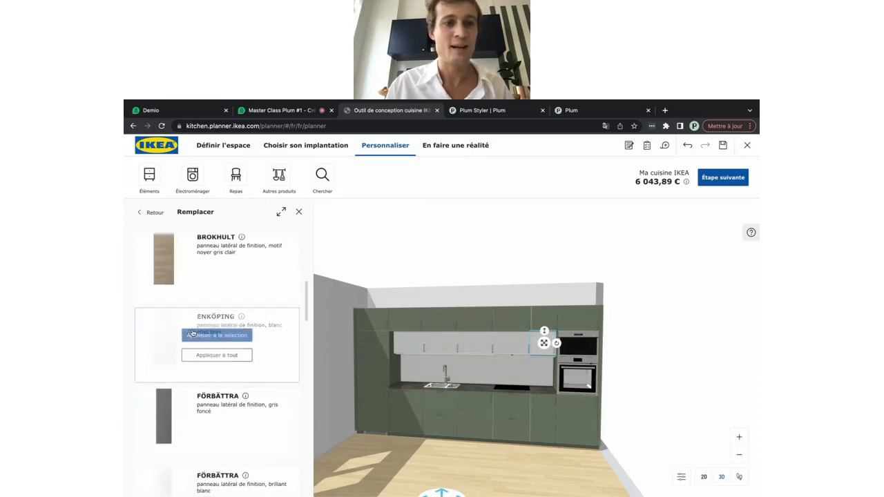
left_click(204, 337)
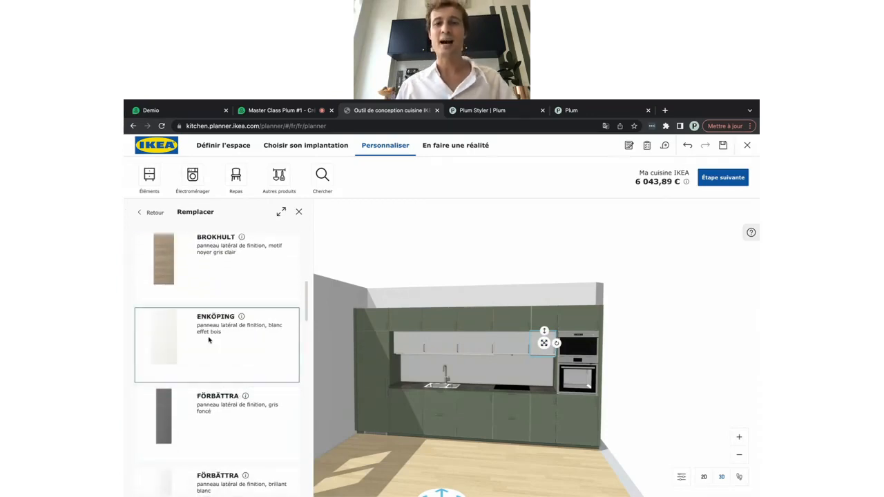
left_click(426, 464)
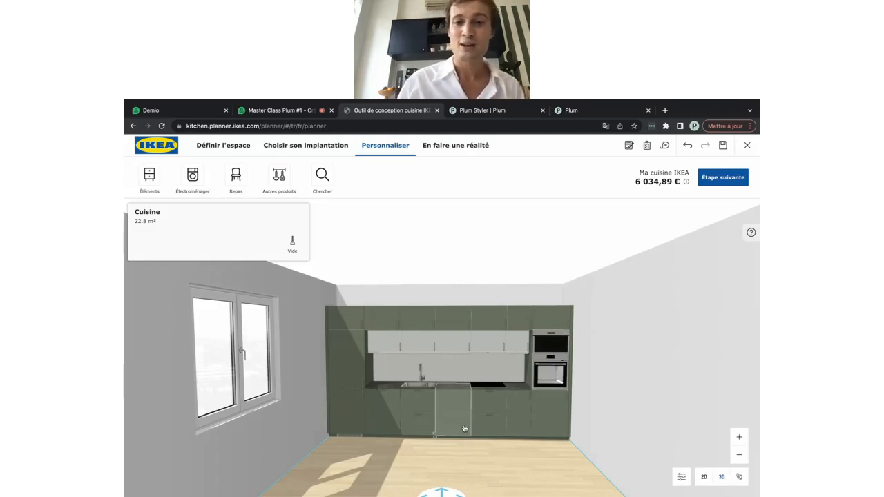
Turn slightly and zoom in on the green run with white wall units over the sink
left_click_drag(508, 470, 509, 469)
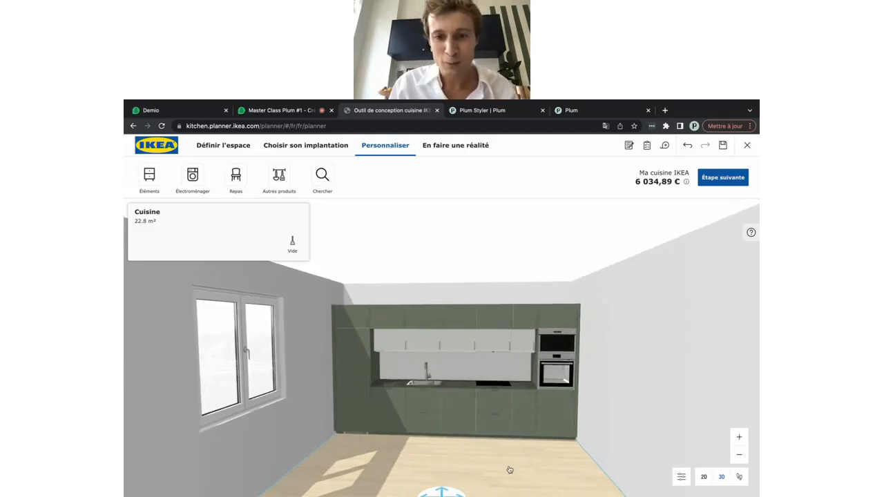
scroll(509, 469, "up", 5)
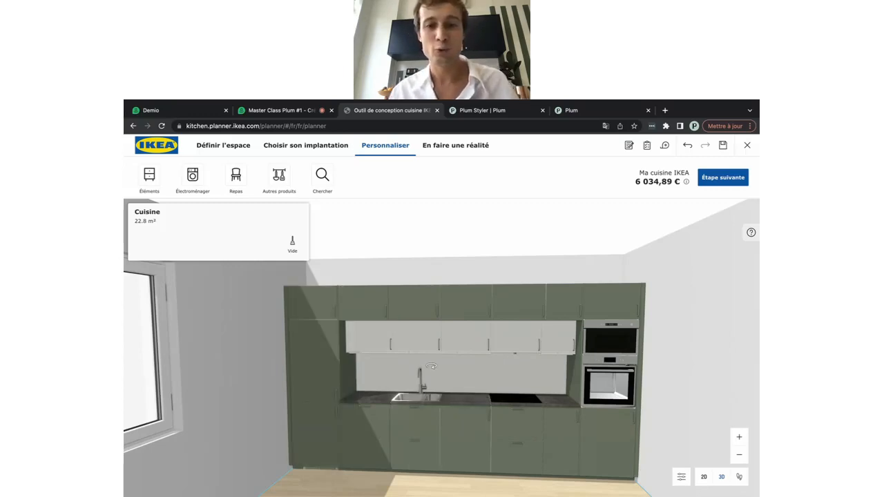
Replace the ME 102* base cabinet's white METOD carcass with black wood-effect METOD on all base cabinets
left_click(457, 415)
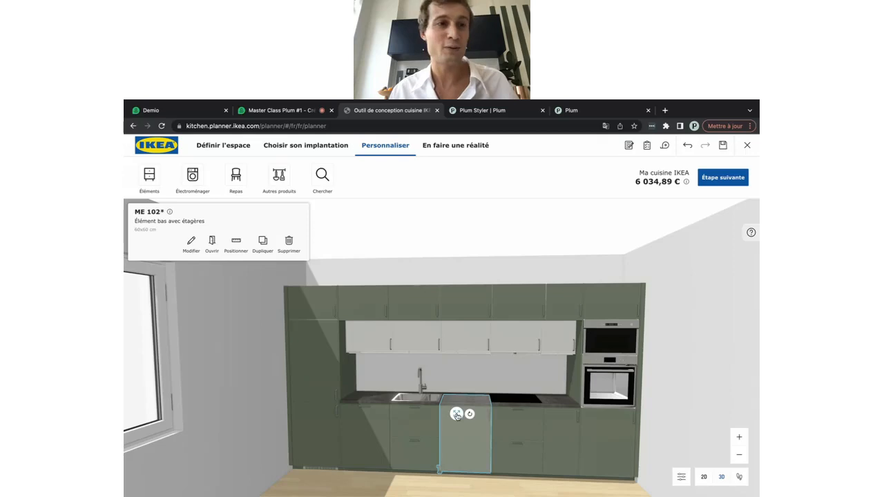
left_click(192, 251)
scroll(190, 323, "down", 3)
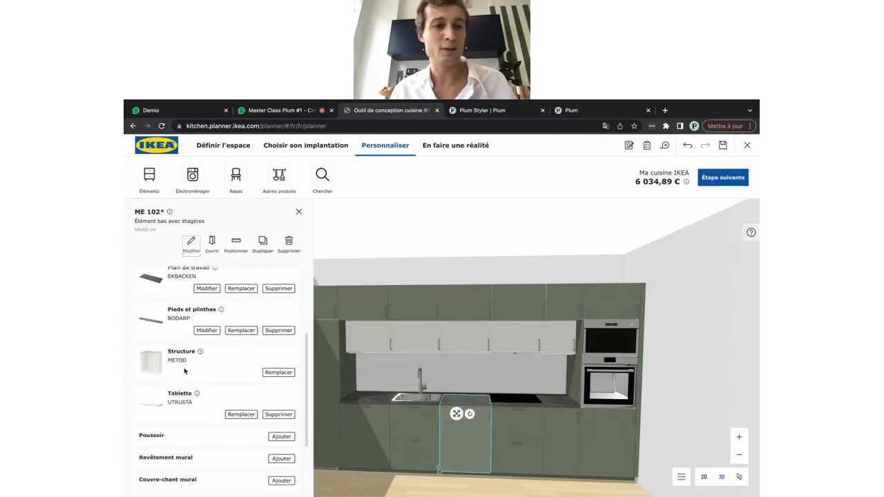
left_click(276, 373)
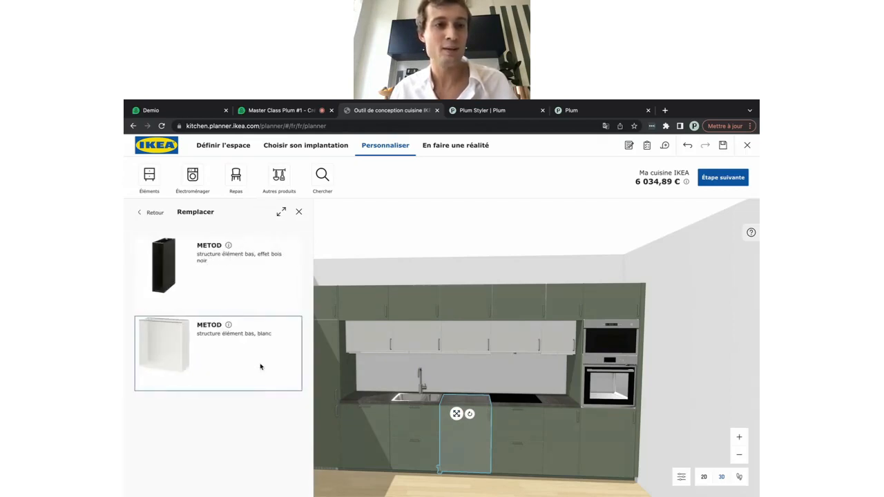
left_click(196, 279)
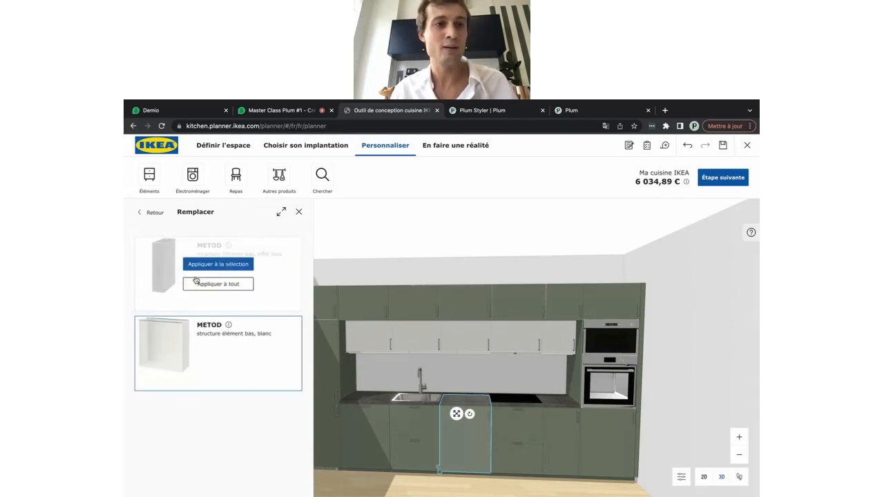
left_click(214, 285)
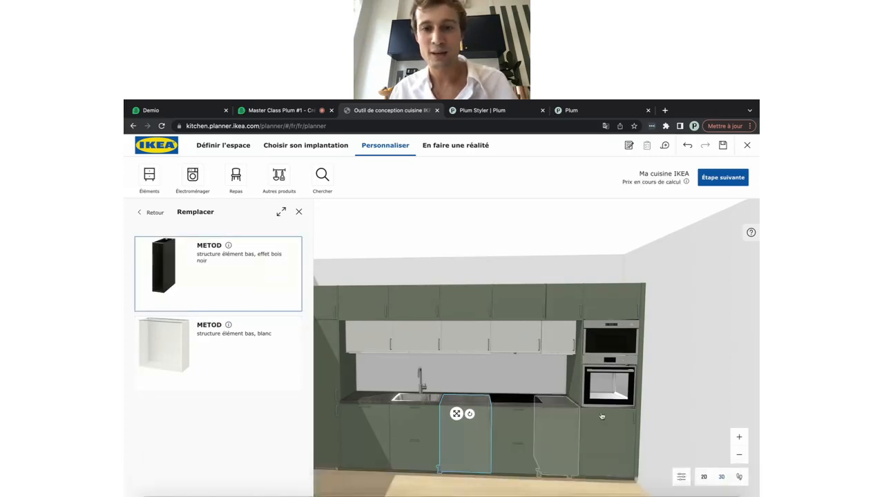
scroll(602, 418, "down", 5)
left_click(502, 455)
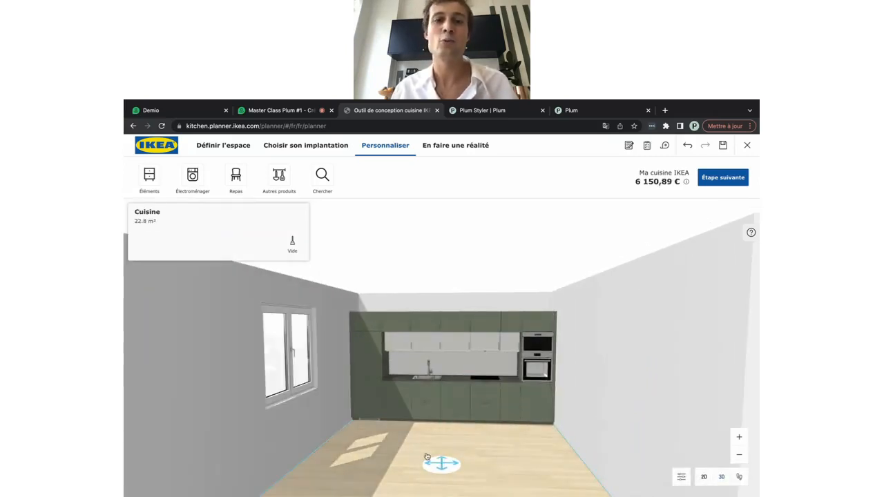
left_click_drag(389, 472, 399, 472)
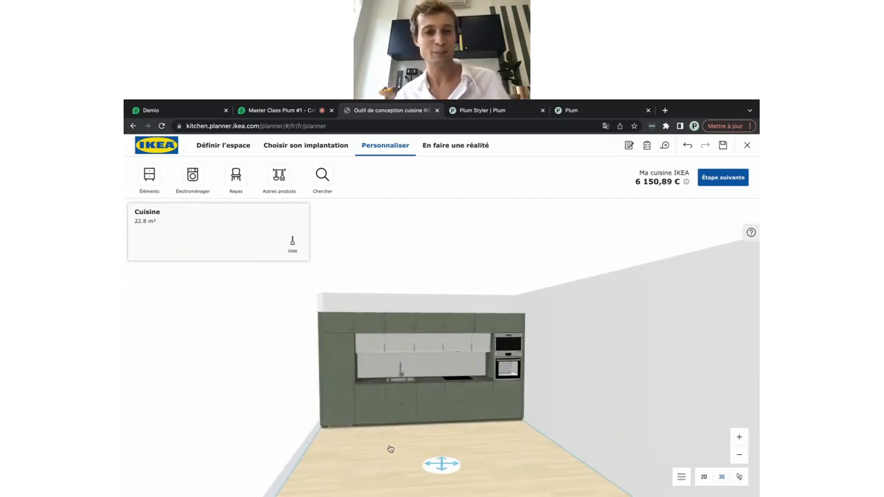
left_click_drag(492, 462, 476, 462)
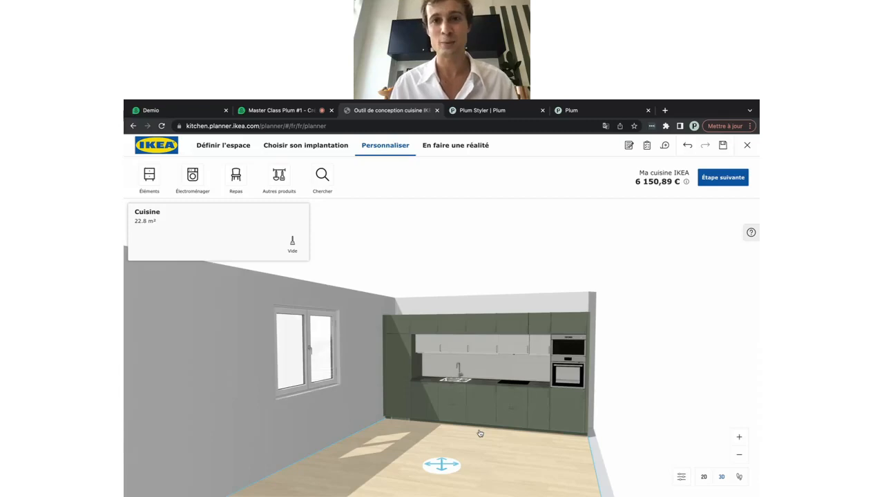
Move to En faire une réalité, open the print preview and include the Liste d'articles
left_click(721, 179)
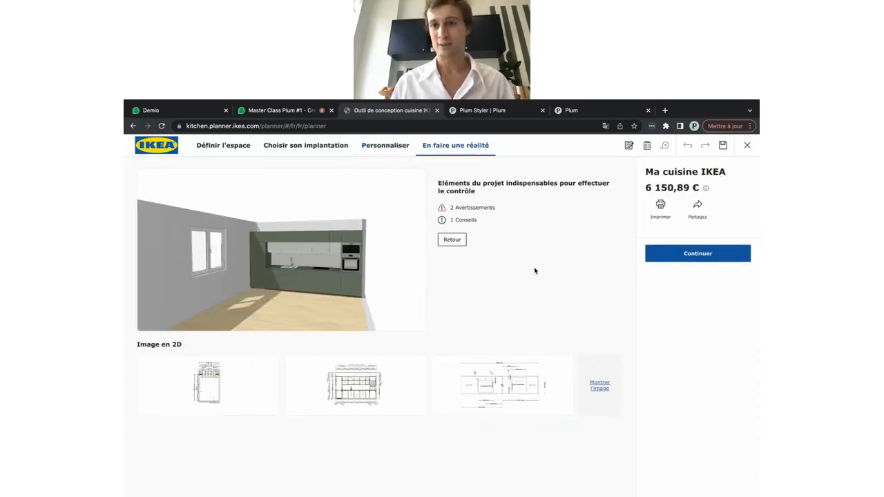
left_click(660, 205)
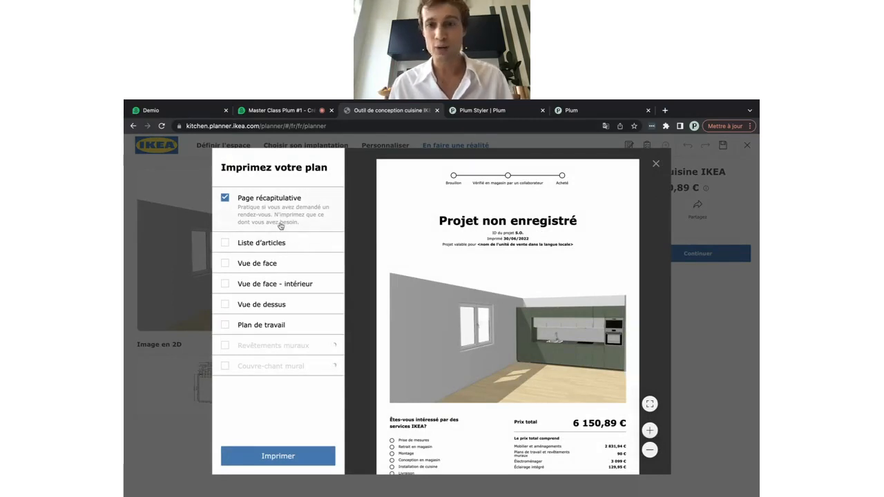
left_click(225, 243)
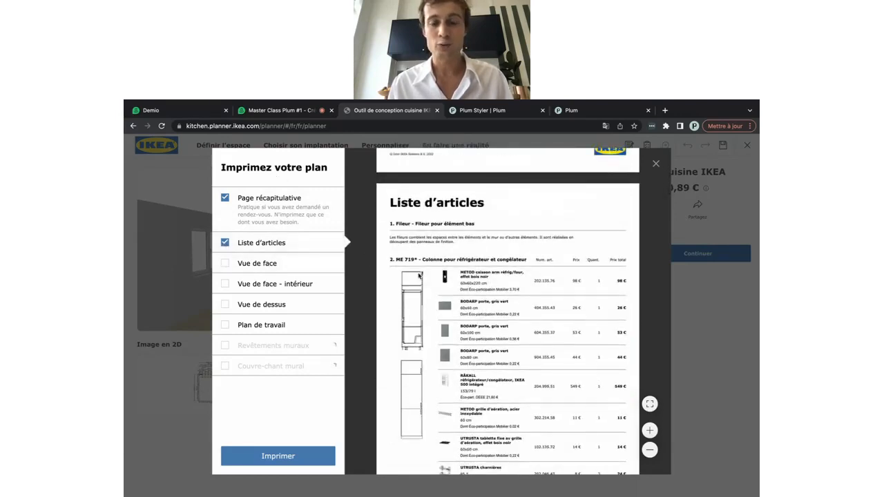
scroll(421, 281, "down", 5)
scroll(421, 281, "down", 6)
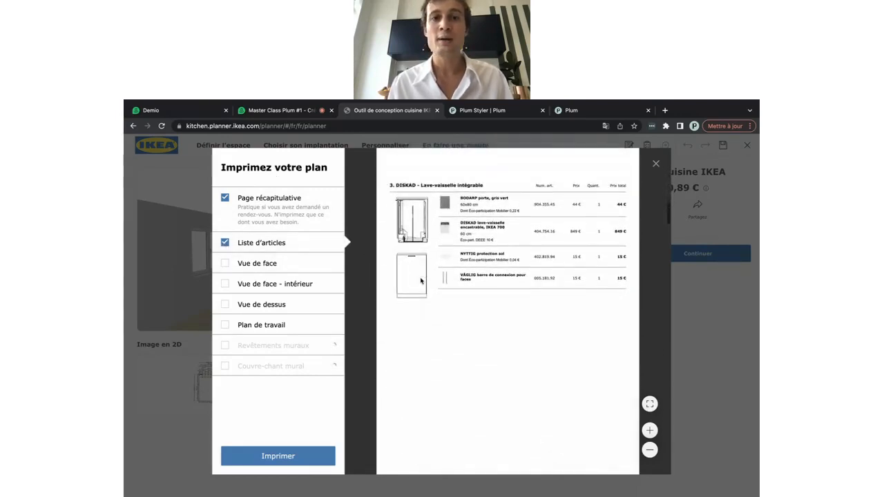
scroll(421, 281, "up", 1)
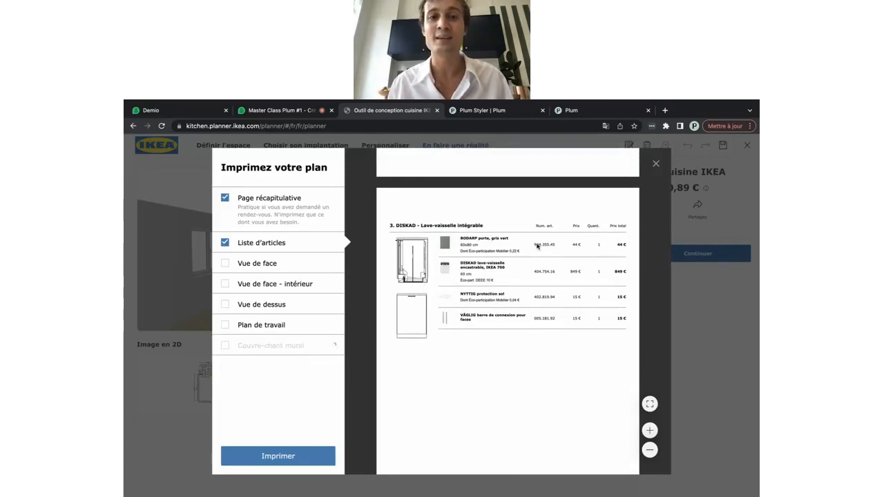
Add Vue de face, Vue de face - intérieur and Vue de dessus to the printout, then close it
left_click(225, 264)
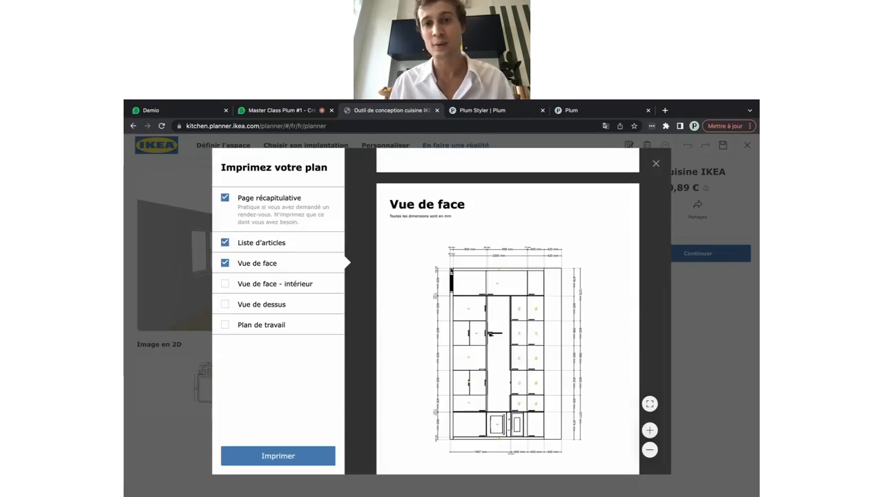
left_click(261, 283)
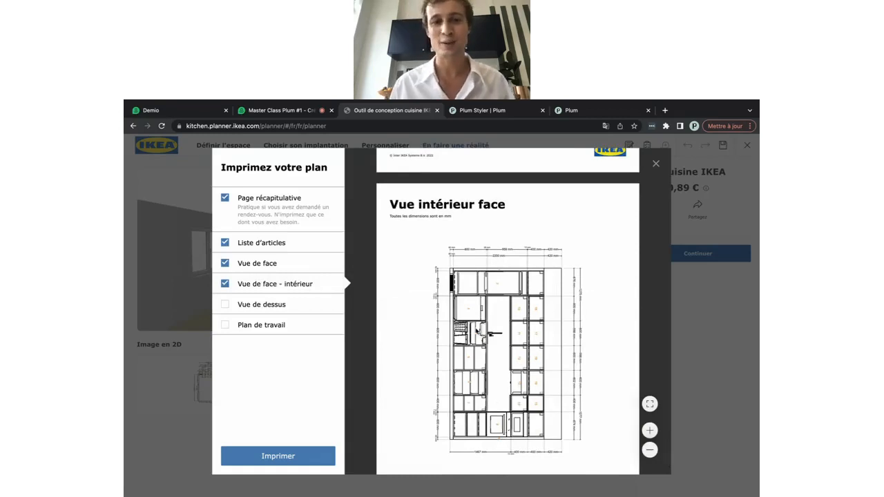
left_click(242, 308)
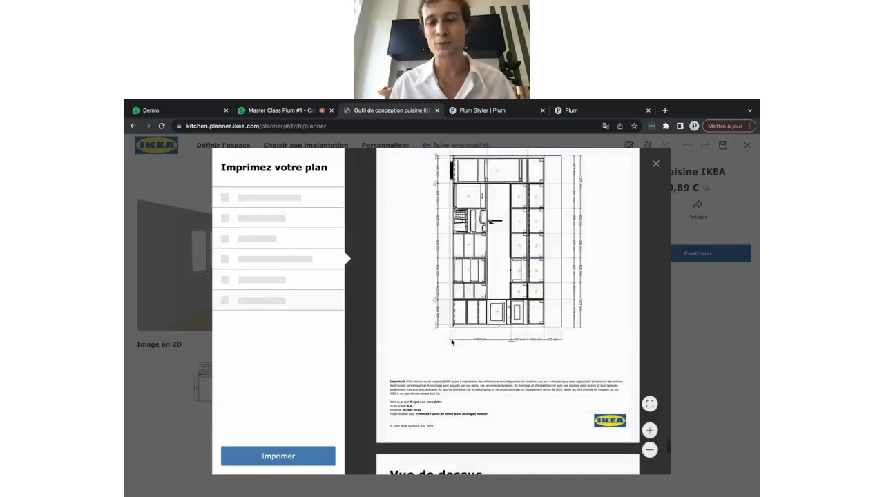
scroll(482, 363, "up", 3)
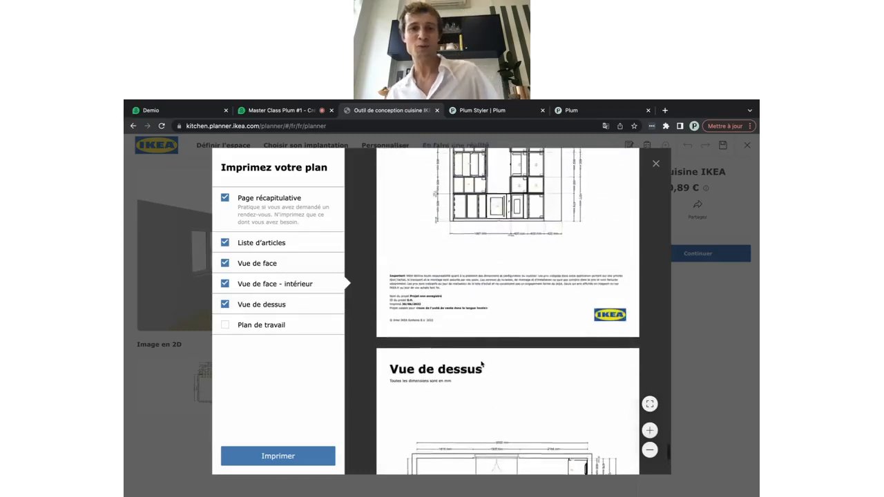
scroll(481, 363, "up", 2)
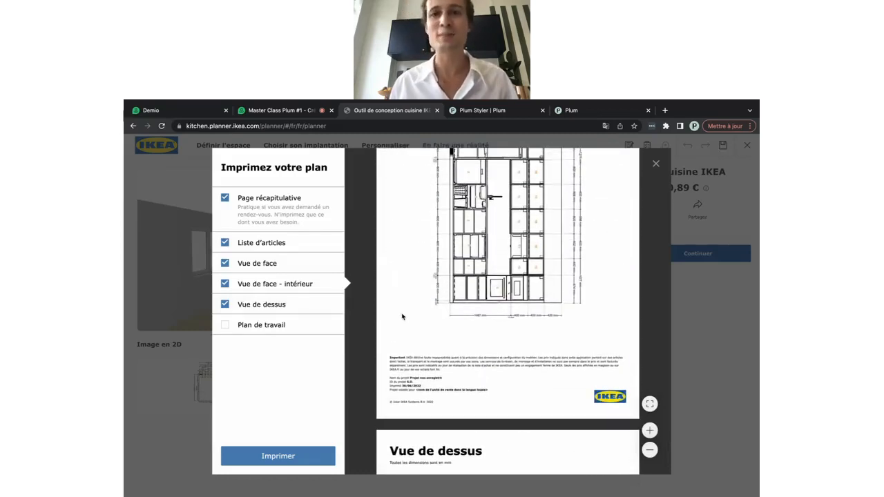
left_click(655, 165)
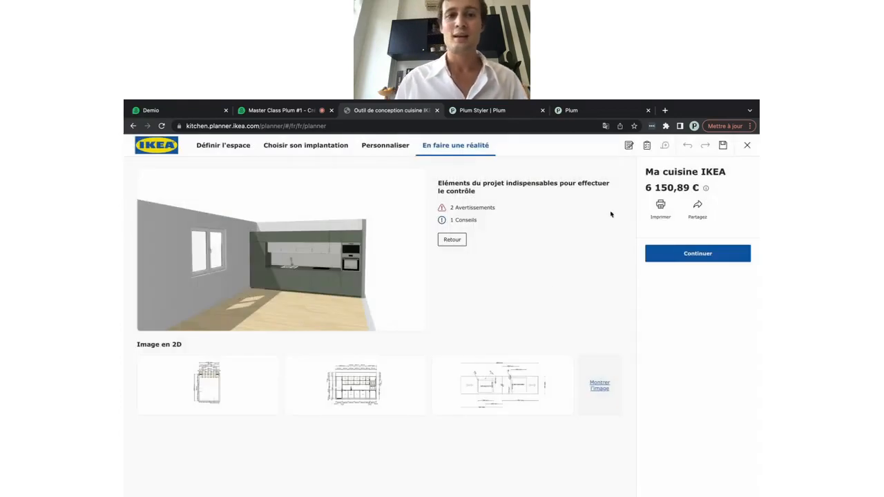
Save the project as 'Master CLass 1' from Partager, then reopen the share dialog
left_click(697, 206)
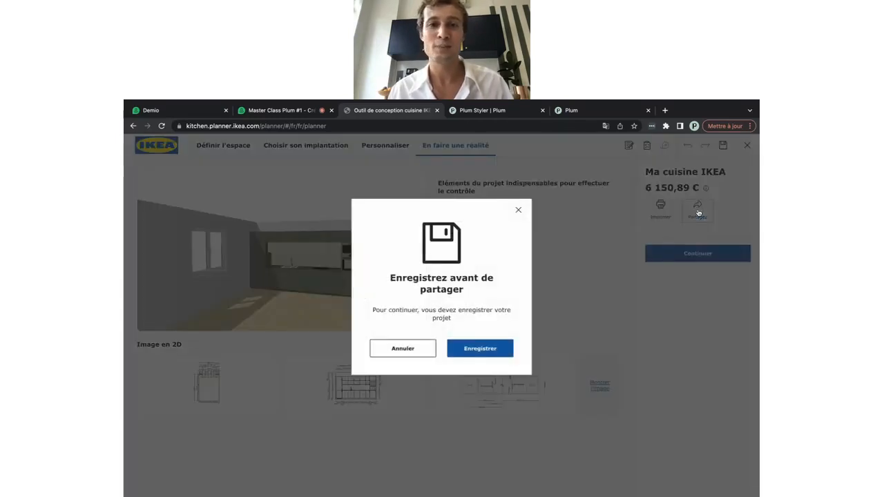
left_click(472, 349)
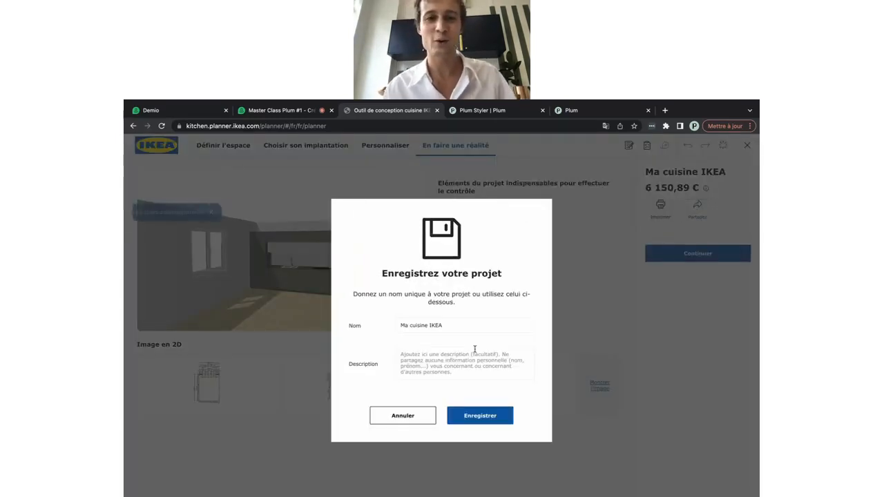
triple_click(405, 324)
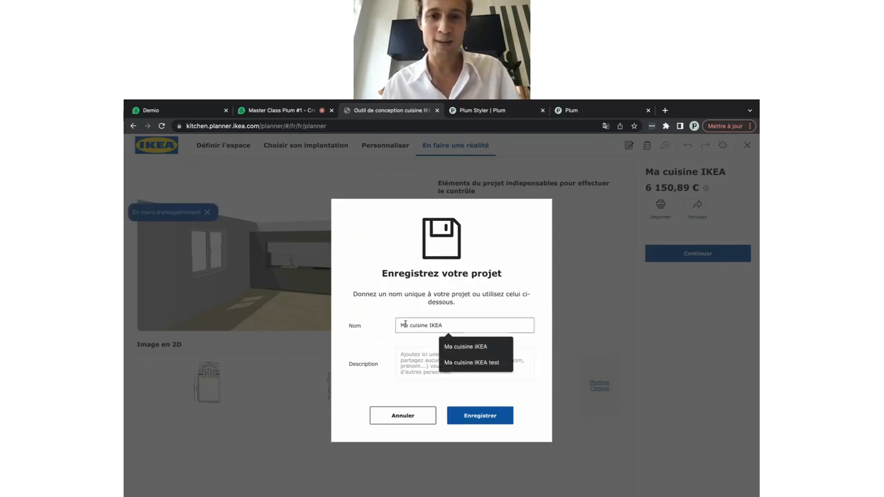
type("Master")
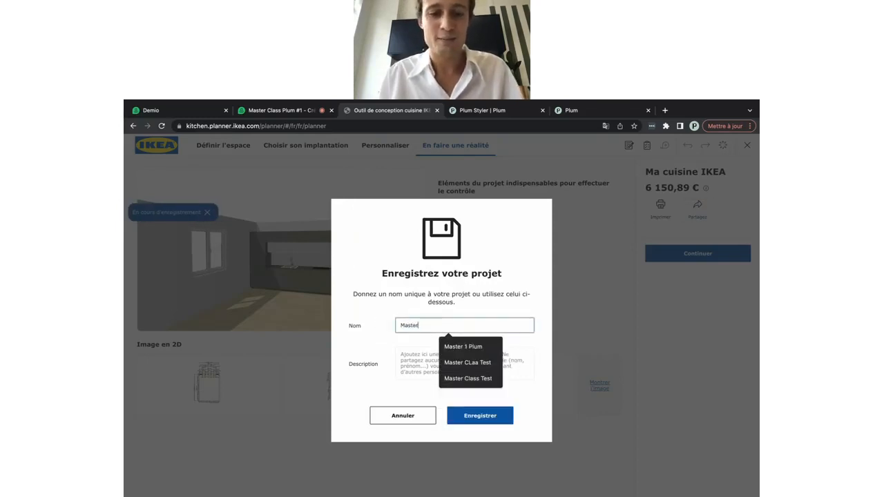
type(" CLass 1")
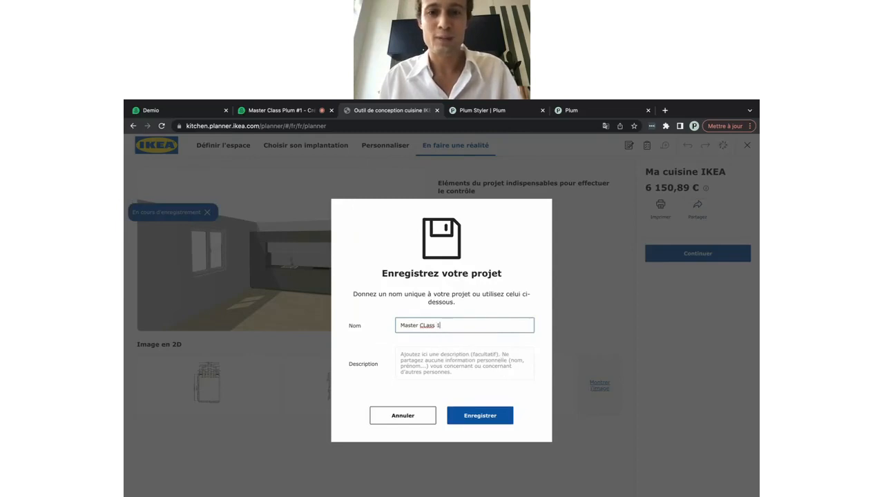
left_click(478, 415)
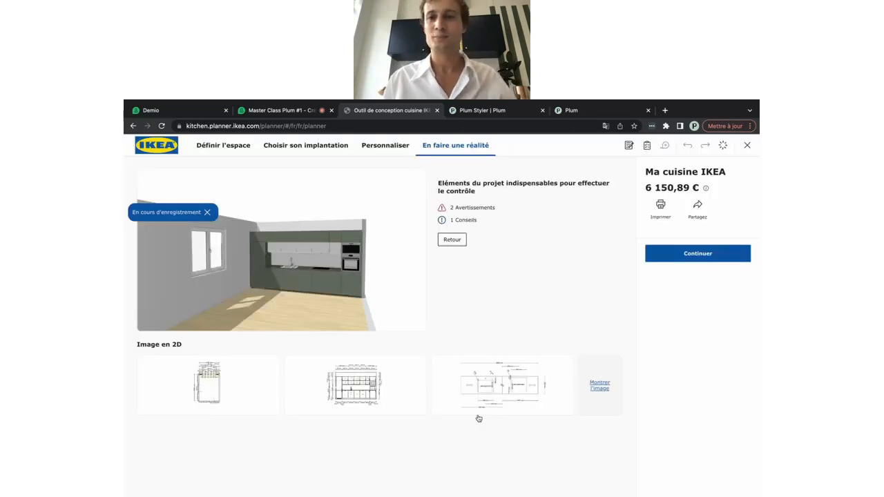
left_click(697, 210)
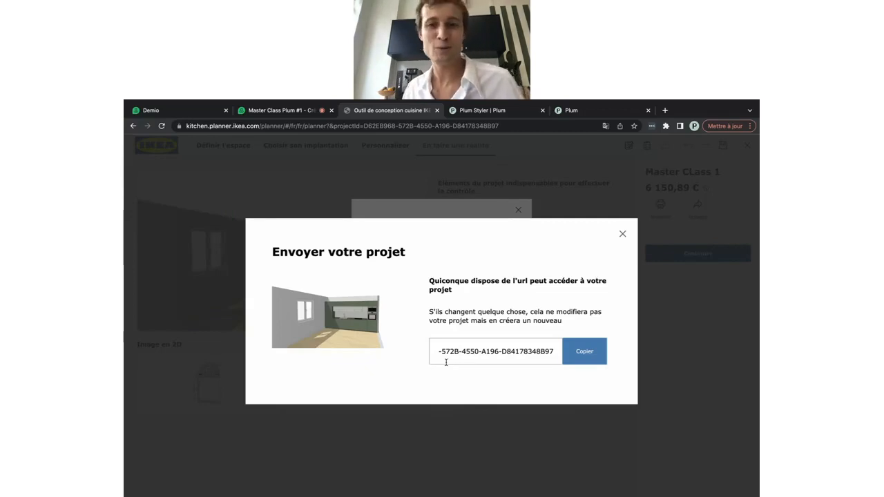
Copy the project's share URL and close the Envoyer votre projet and save prompt windows
left_click(580, 352)
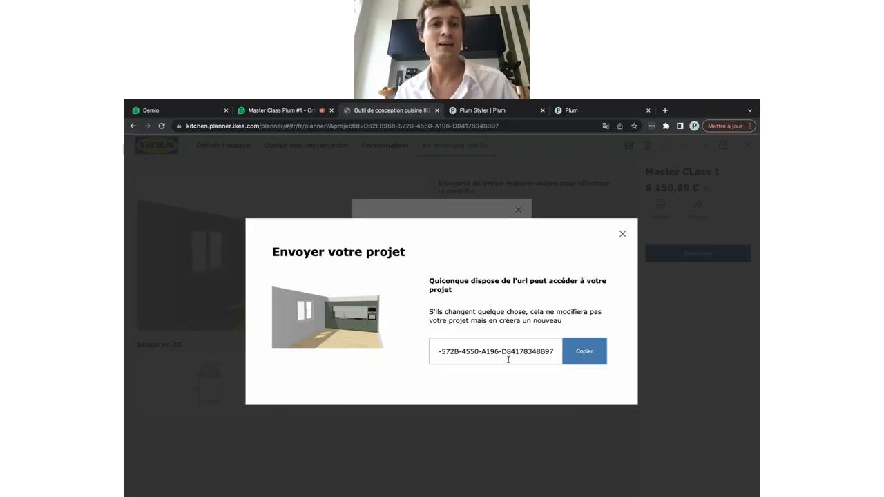
left_click(623, 234)
left_click(518, 209)
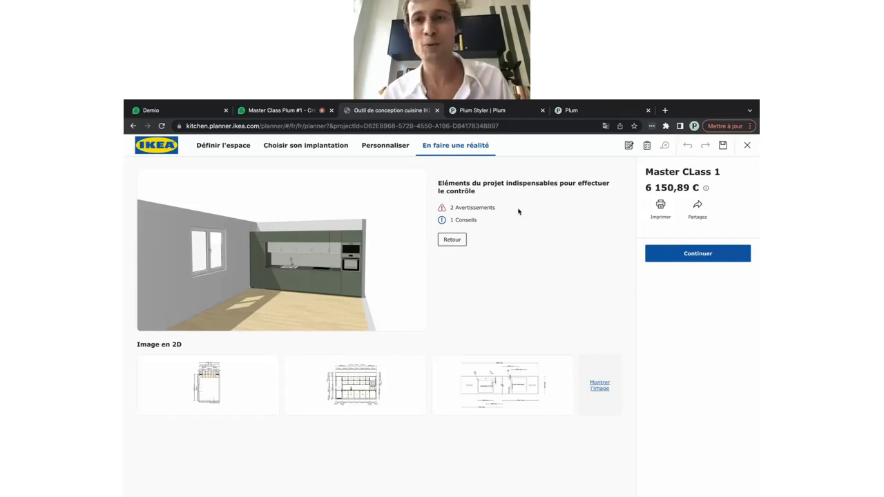
Return to the Personnaliser step to see the Master CLass 1 kitchen in 3D
left_click(389, 147)
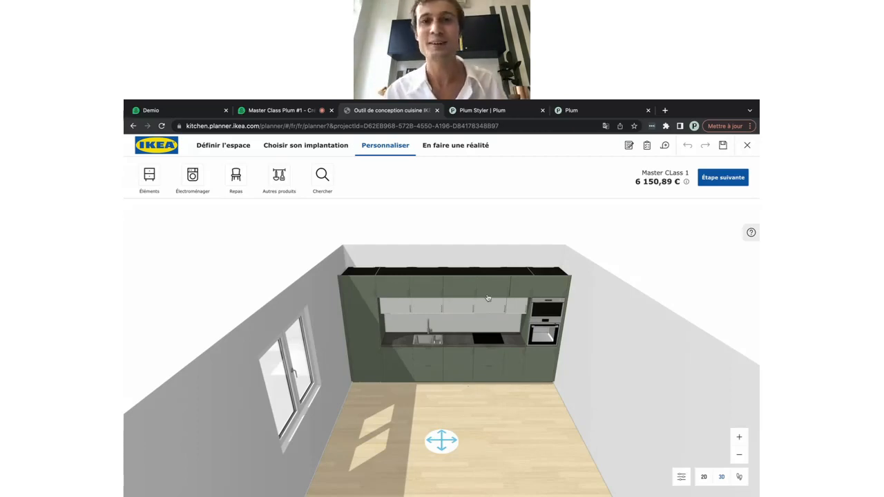
On the Plum Styler page, open the third scene card, the dark teal kitchen
left_click(477, 112)
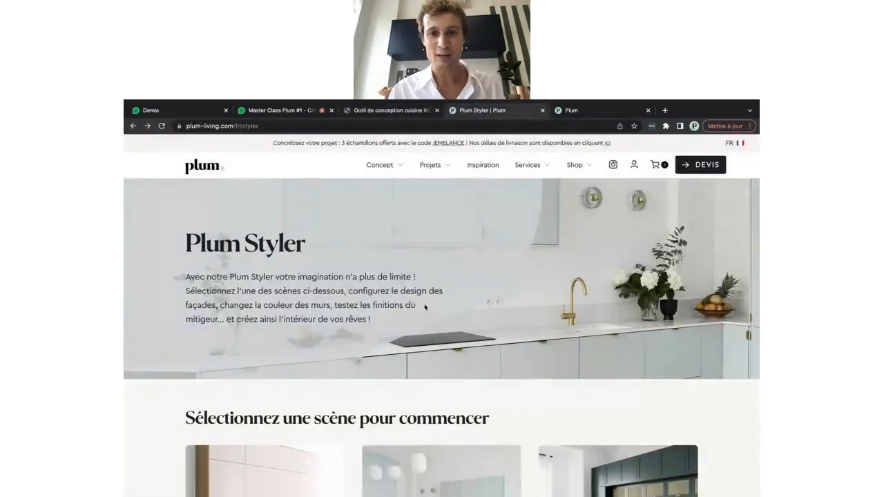
scroll(422, 306, "down", 3)
scroll(424, 308, "up", 2)
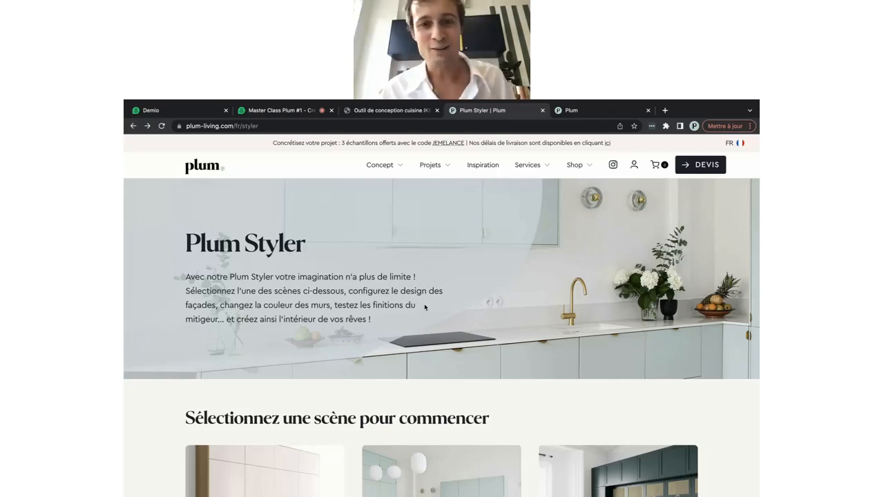
scroll(425, 308, "down", 1)
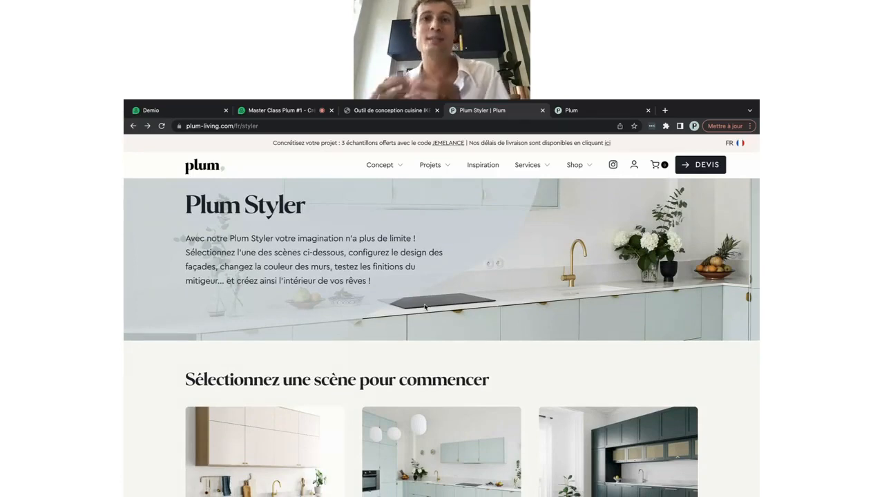
scroll(425, 307, "down", 3)
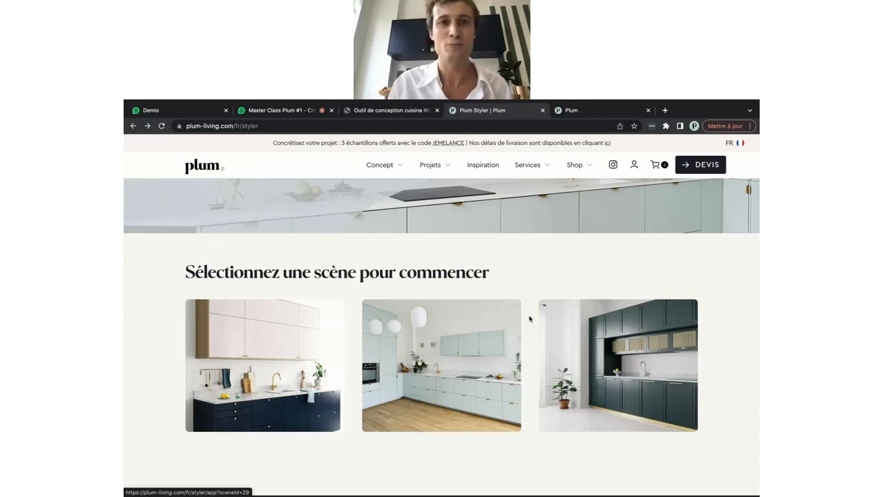
left_click(407, 112)
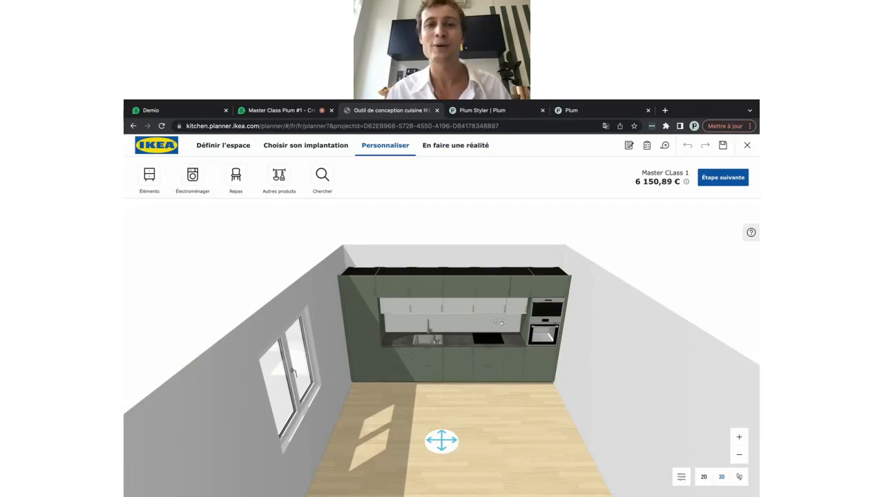
left_click(483, 111)
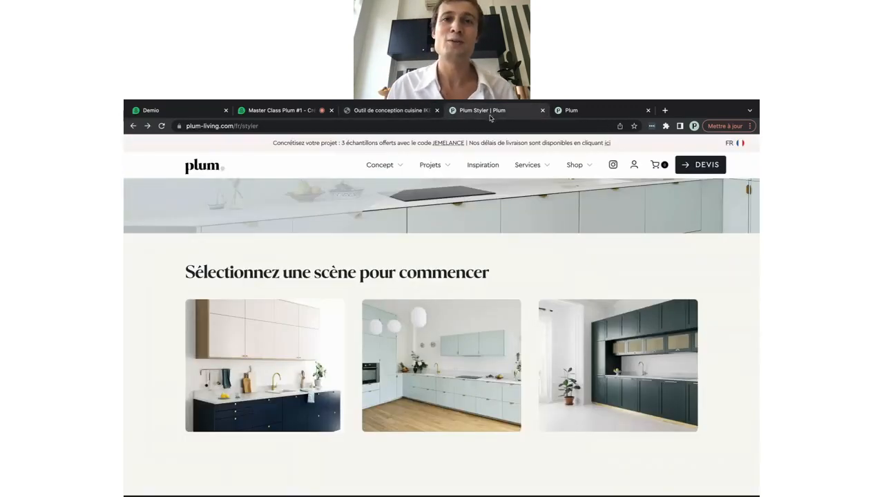
left_click(616, 359)
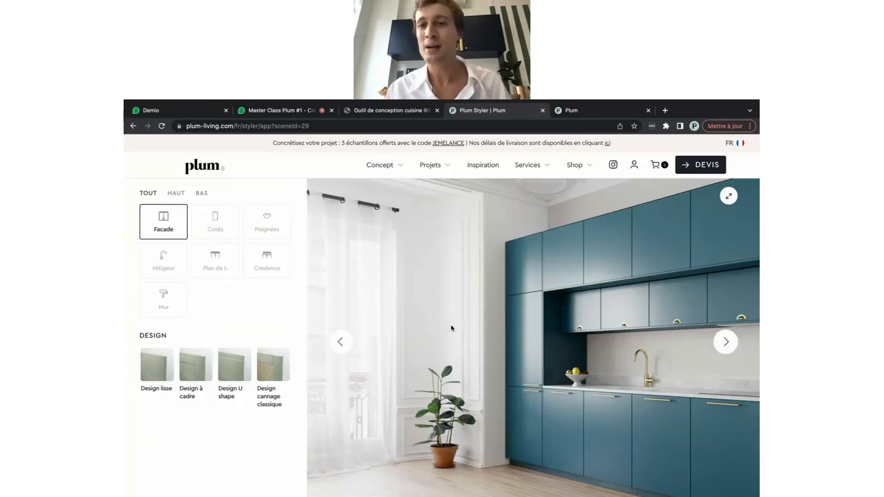
Cycle the render forward three times to View #3, the straight-on teal kitchen wall
left_click(725, 342)
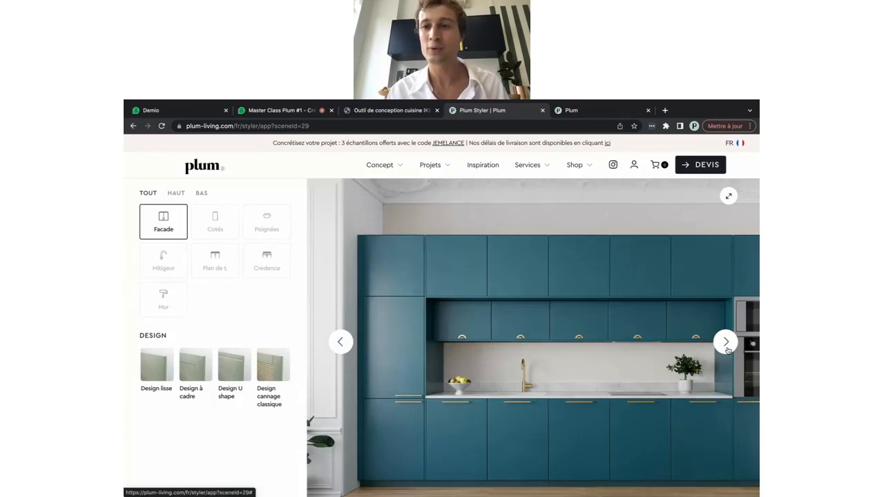
left_click(727, 349)
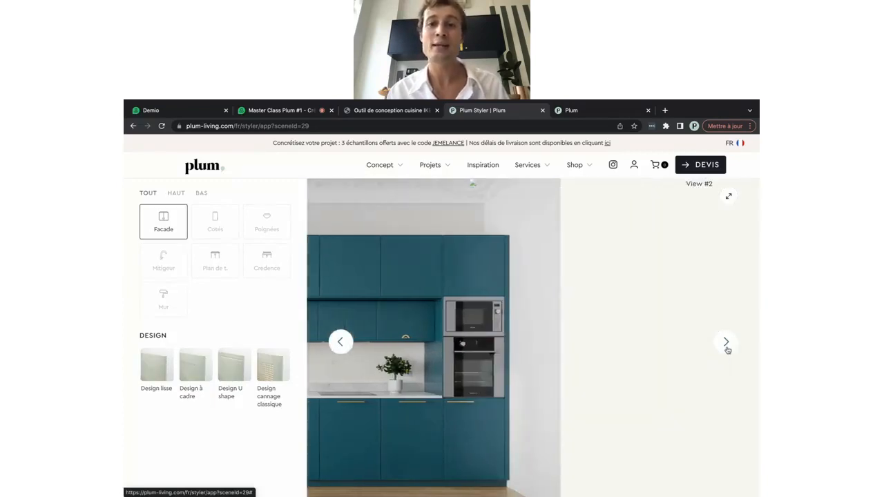
left_click(726, 345)
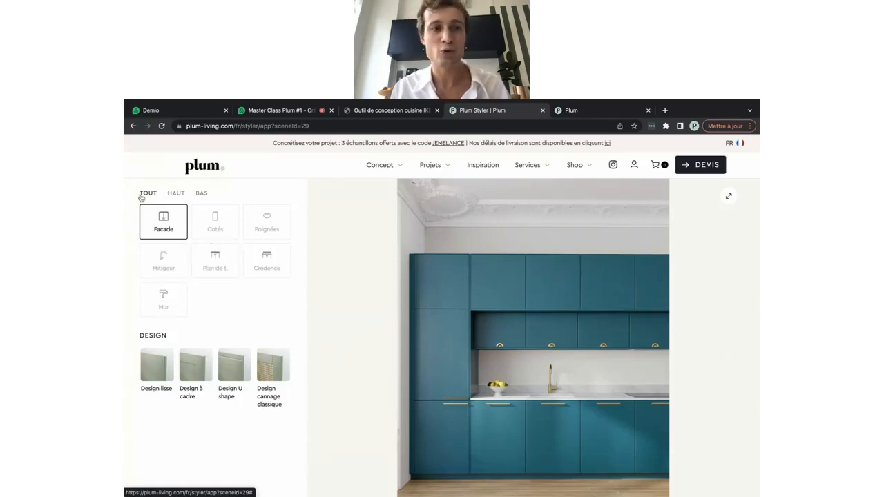
Paint the lower cabinet facades in Ciel voilé
left_click(175, 195)
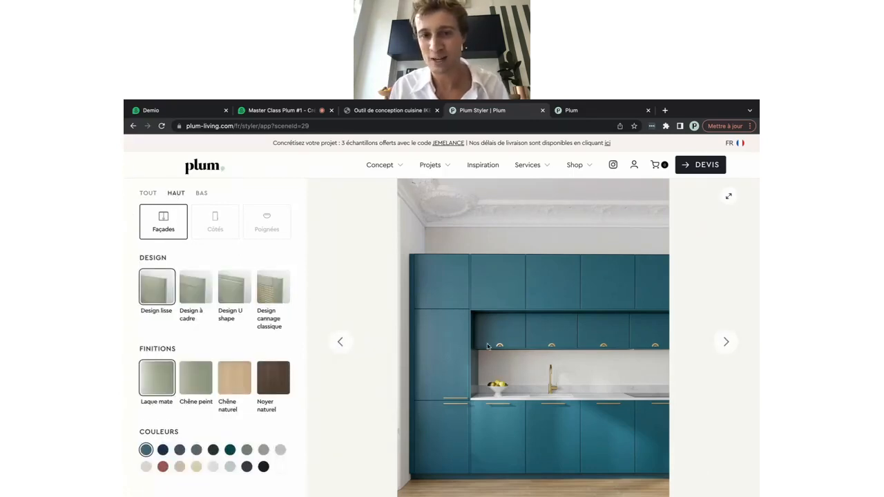
left_click(201, 193)
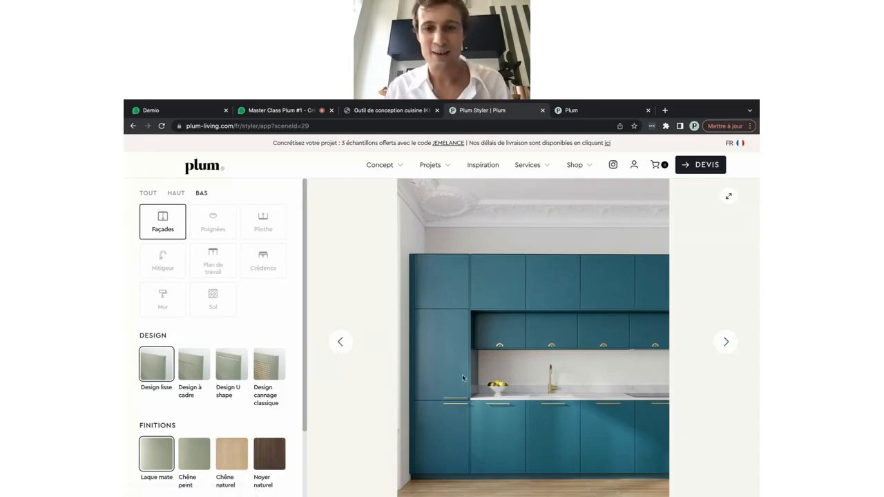
scroll(463, 378, "down", 1)
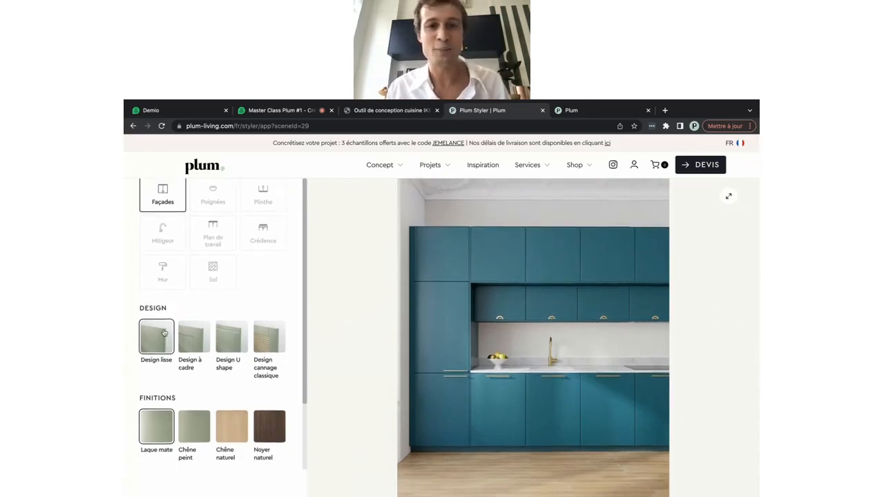
scroll(165, 333, "up", 1)
scroll(256, 310, "up", 1)
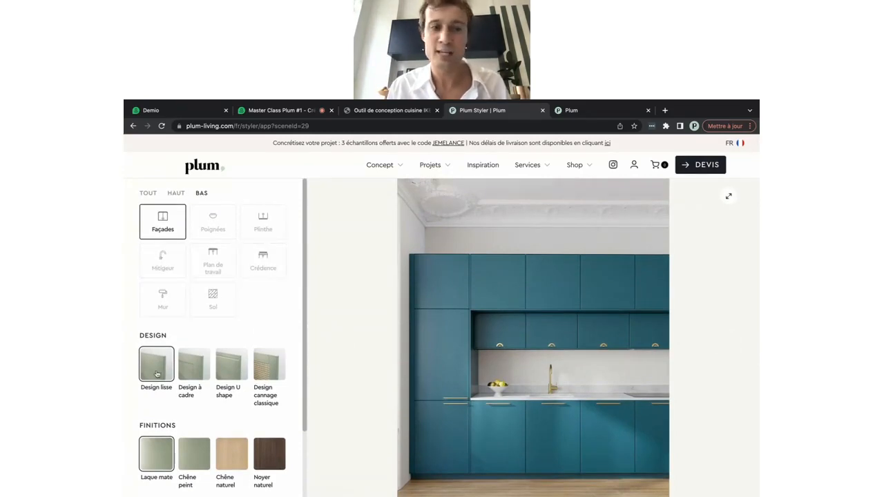
scroll(197, 414, "down", 1)
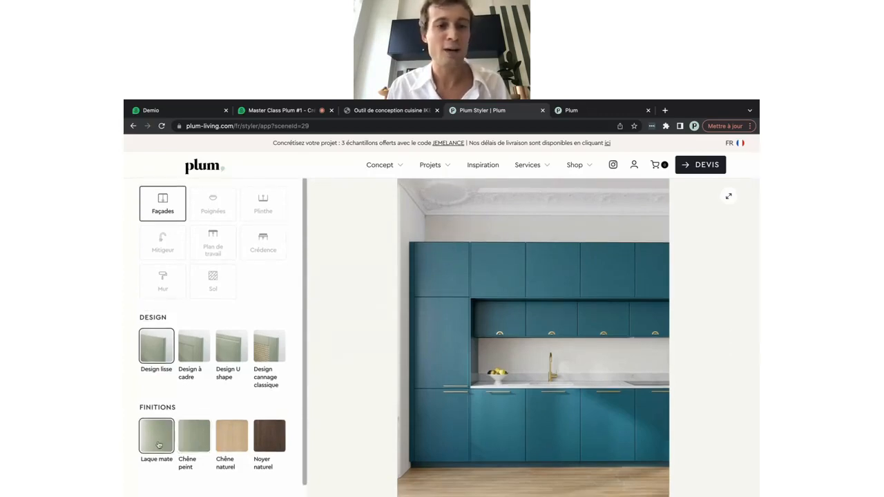
scroll(158, 446, "down", 3)
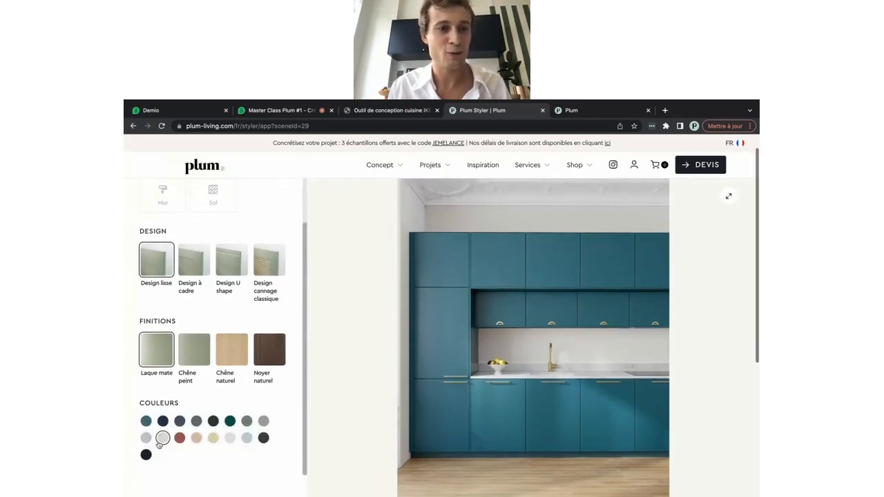
left_click(246, 437)
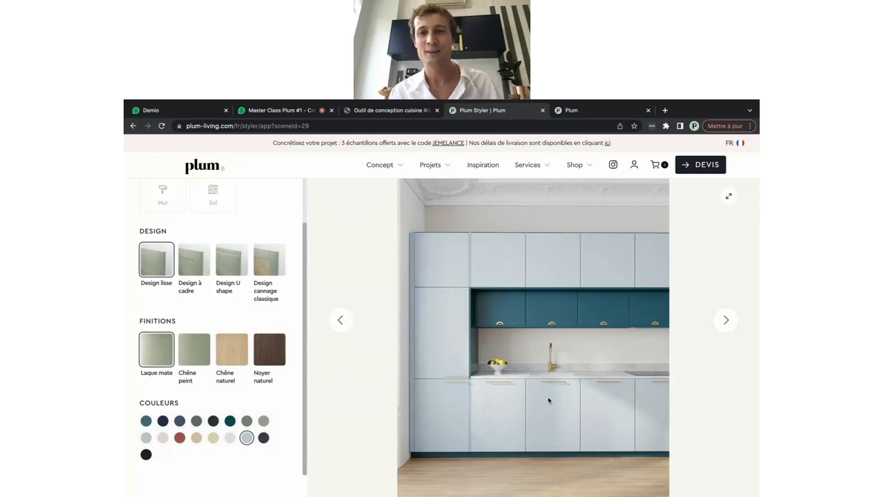
Advance the preview five views to the full light-blue kitchen scene
left_click(723, 333)
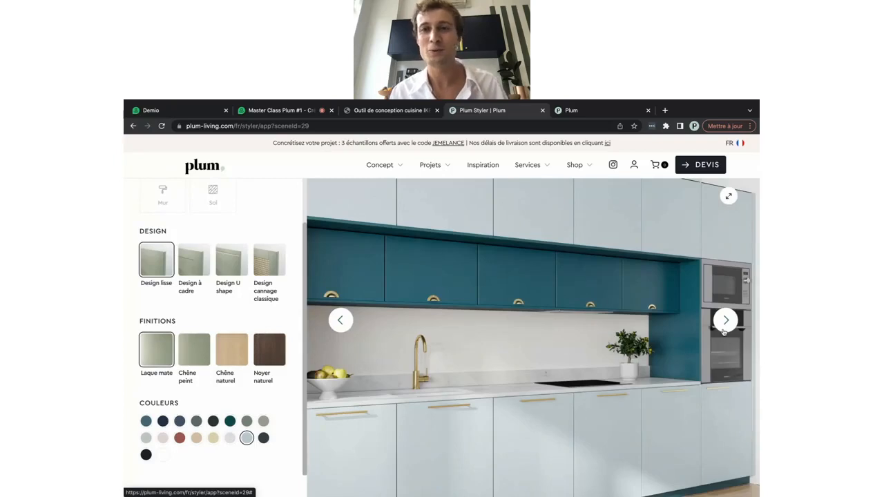
left_click(723, 333)
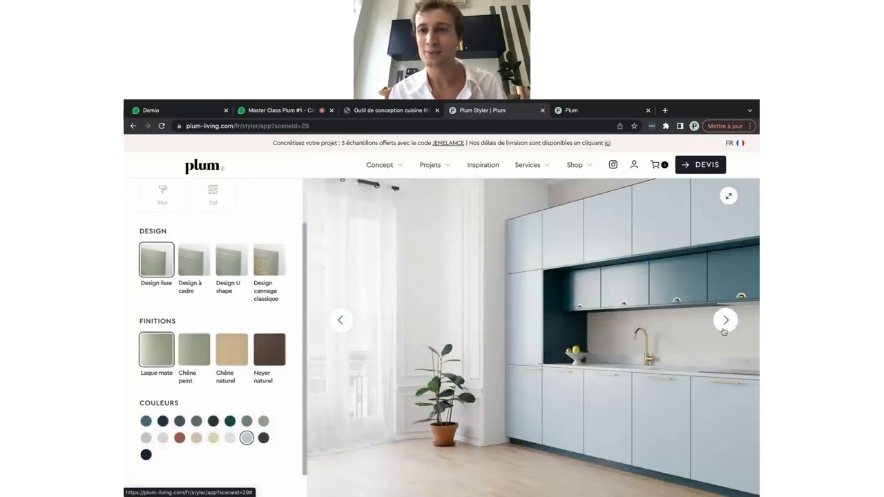
left_click(723, 332)
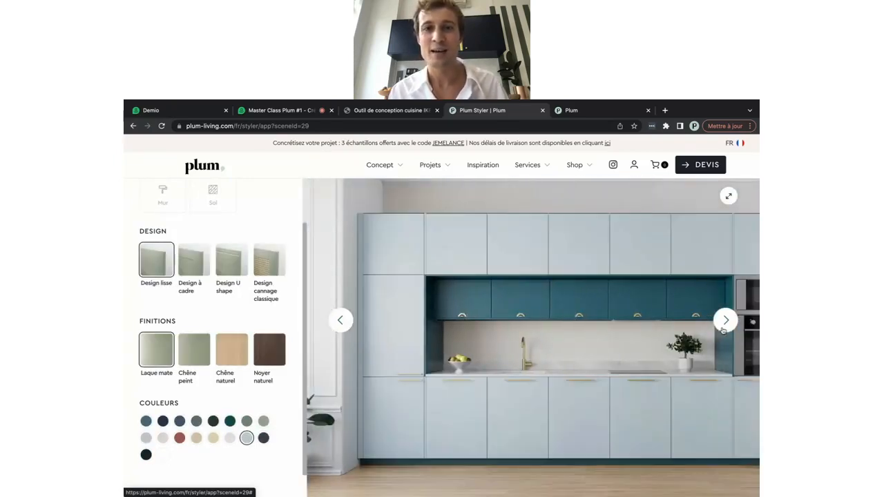
left_click(724, 330)
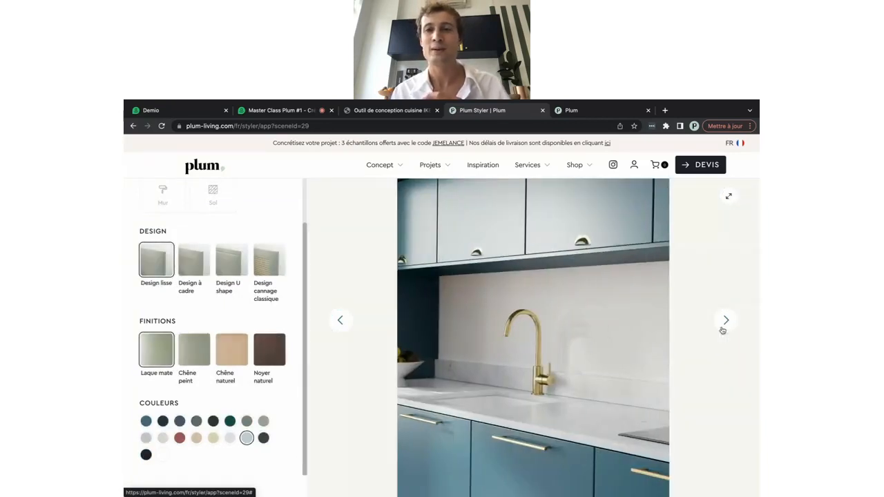
left_click(722, 331)
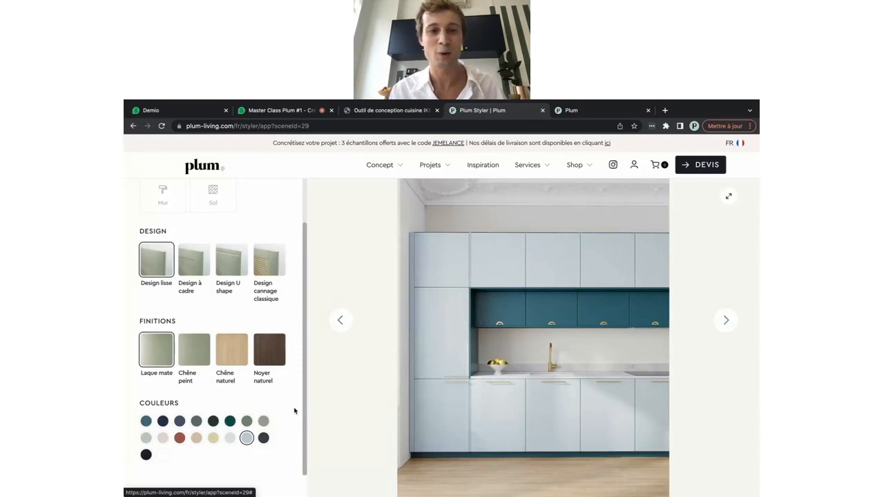
scroll(199, 335, "up", 2)
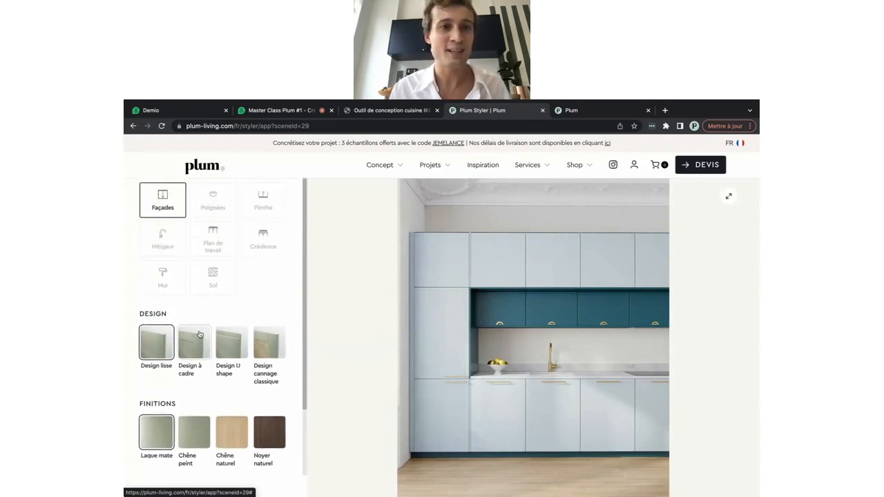
scroll(198, 335, "up", 1)
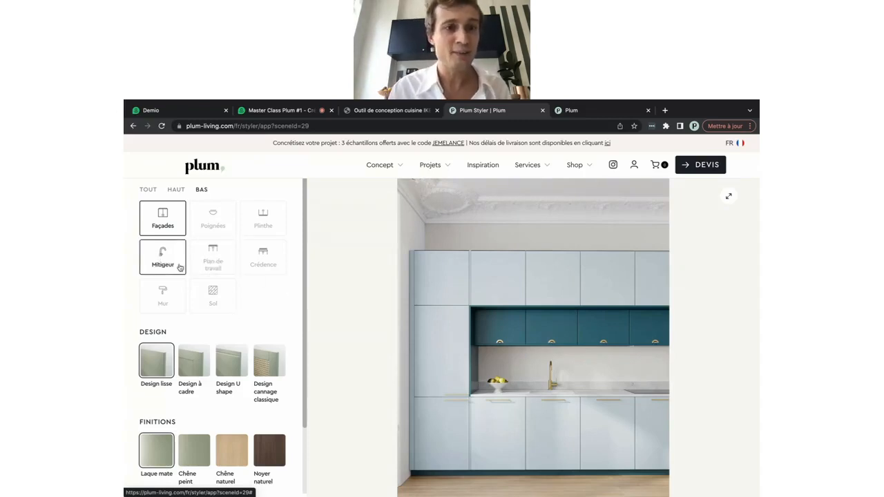
Give the lower cabinets a brass Laiton plinth
left_click(263, 219)
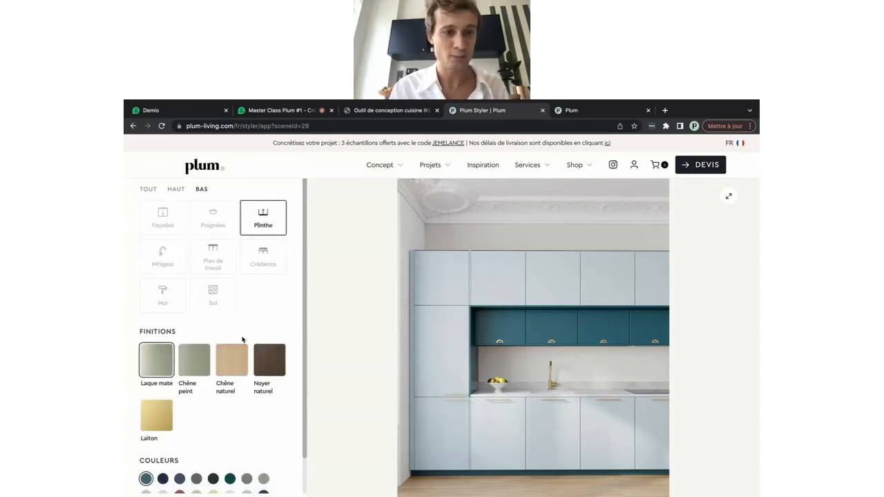
scroll(242, 339, "down", 1)
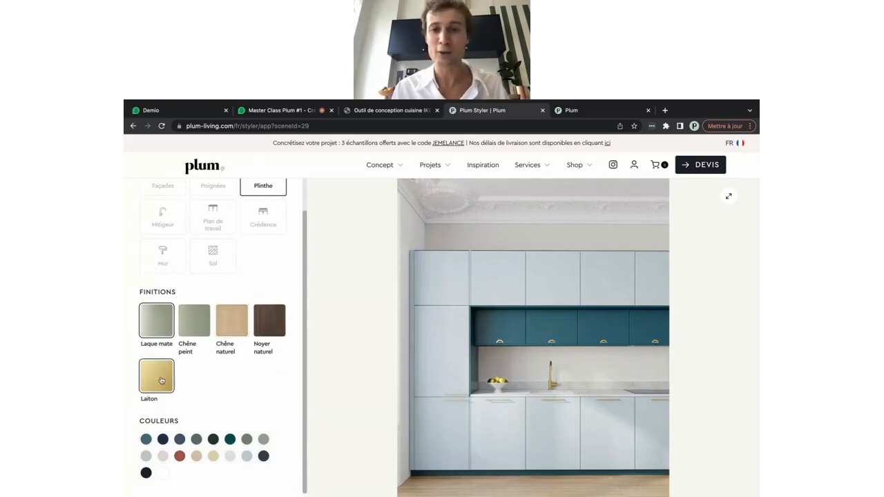
left_click(161, 380)
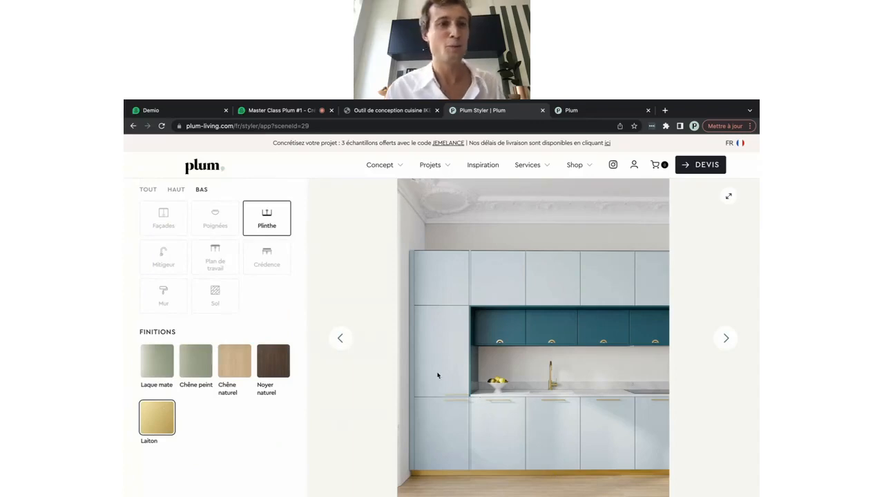
Change the lower cabinet handles to the Bulle style in brass
left_click(214, 220)
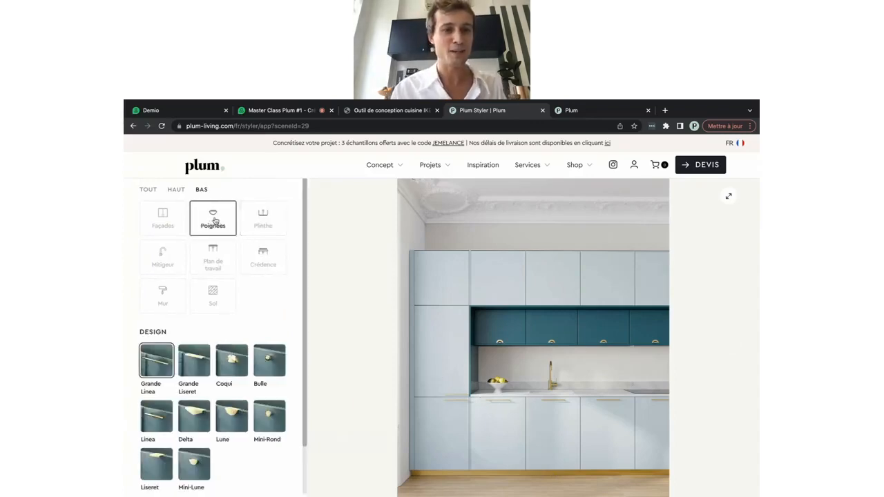
scroll(214, 345, "down", 1)
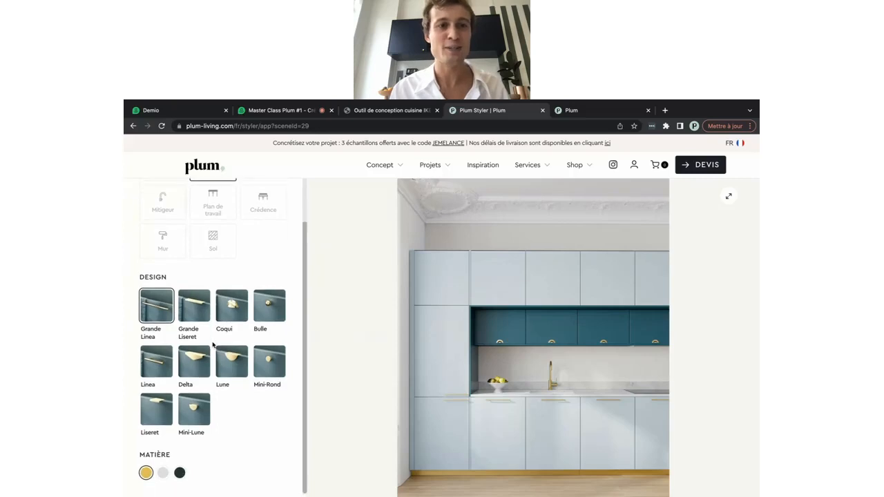
left_click(269, 310)
scroll(254, 408, "down", 1)
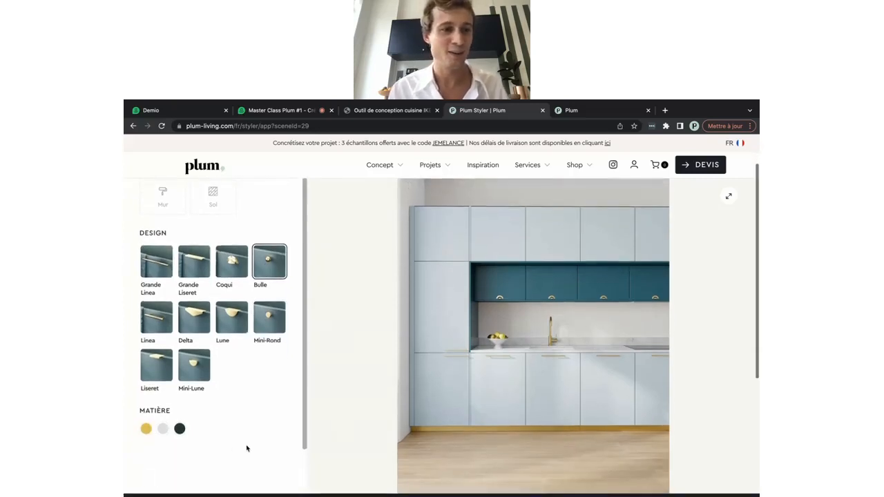
left_click(145, 428)
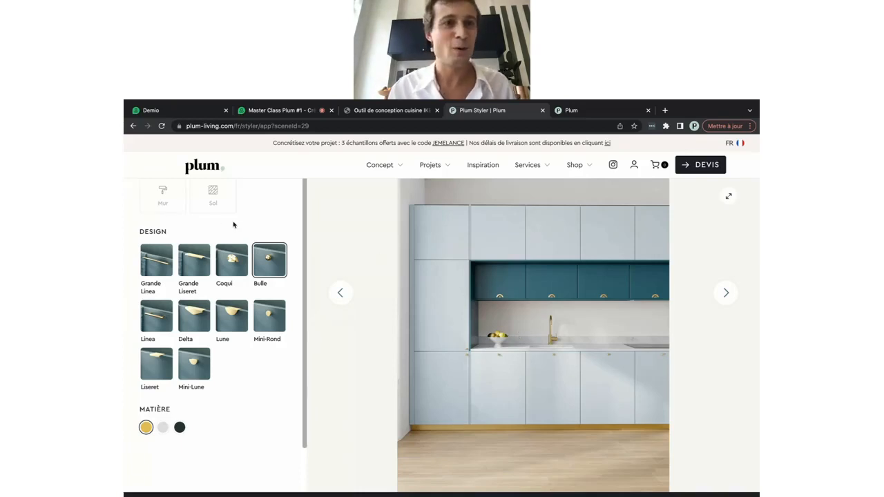
scroll(232, 223, "up", 2)
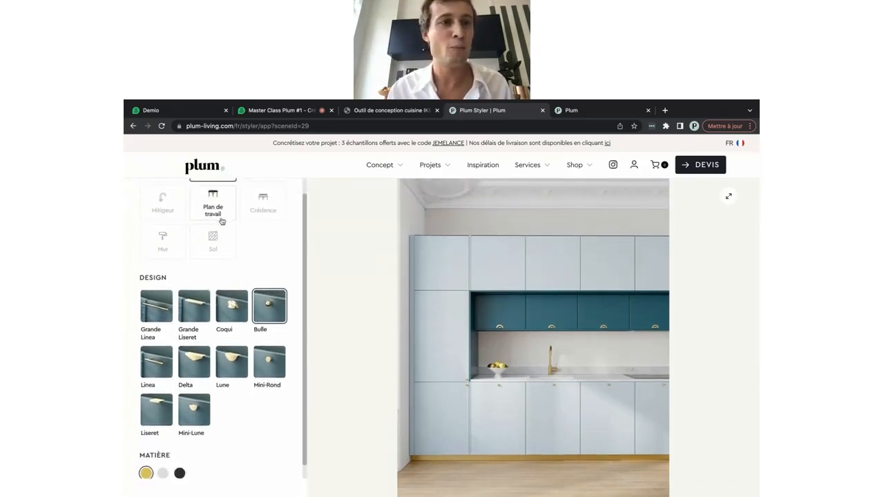
scroll(221, 221, "up", 3)
Make the upper façades Design U shape in Laque mate, coloured Beige rosé after trying Moka
left_click(177, 193)
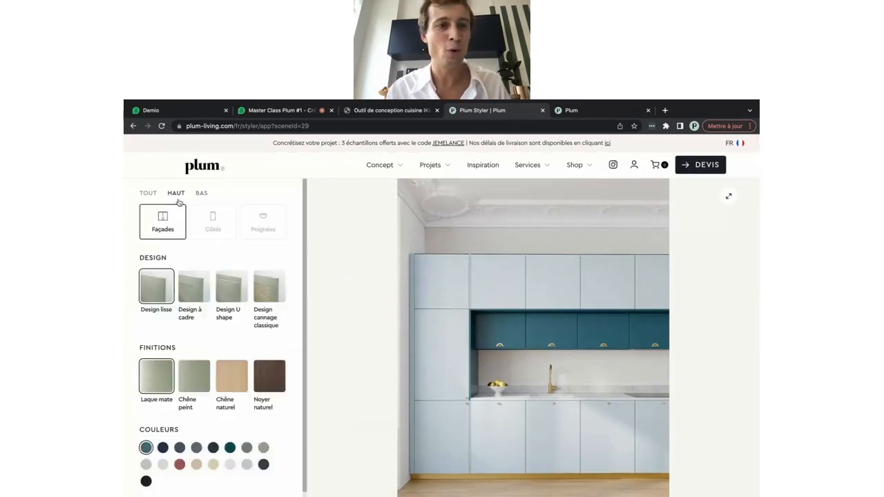
scroll(200, 283, "down", 1)
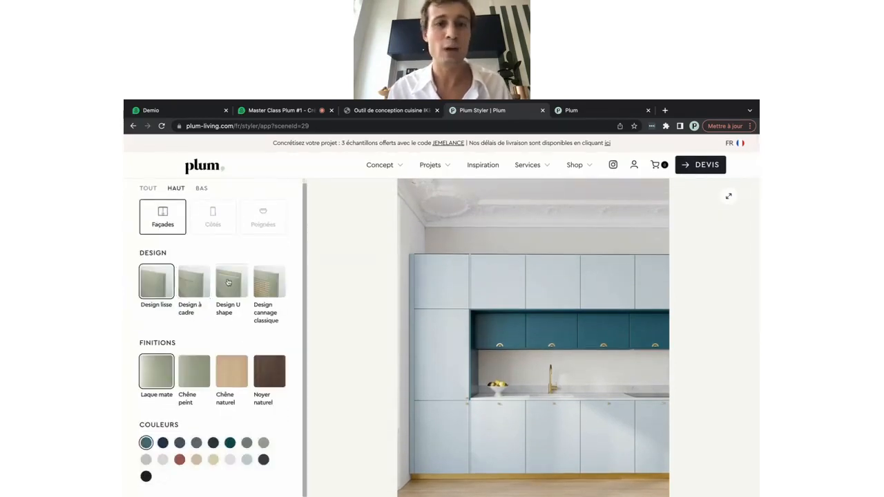
left_click(229, 282)
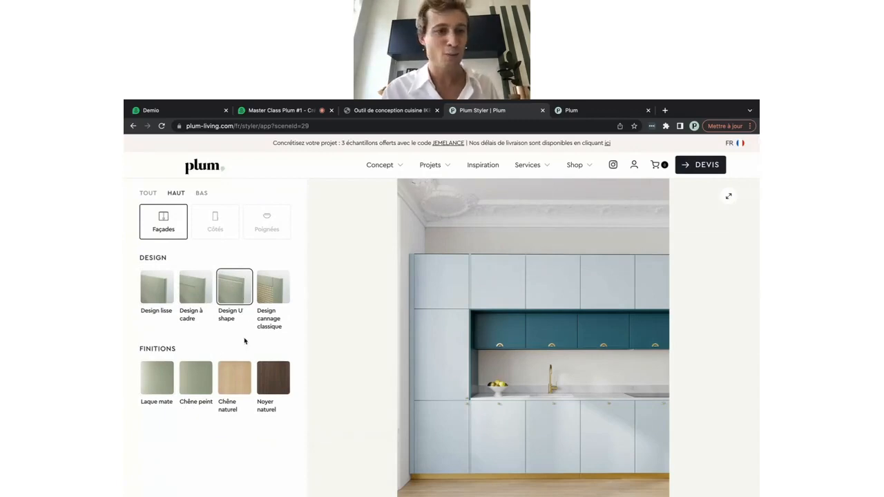
left_click(155, 377)
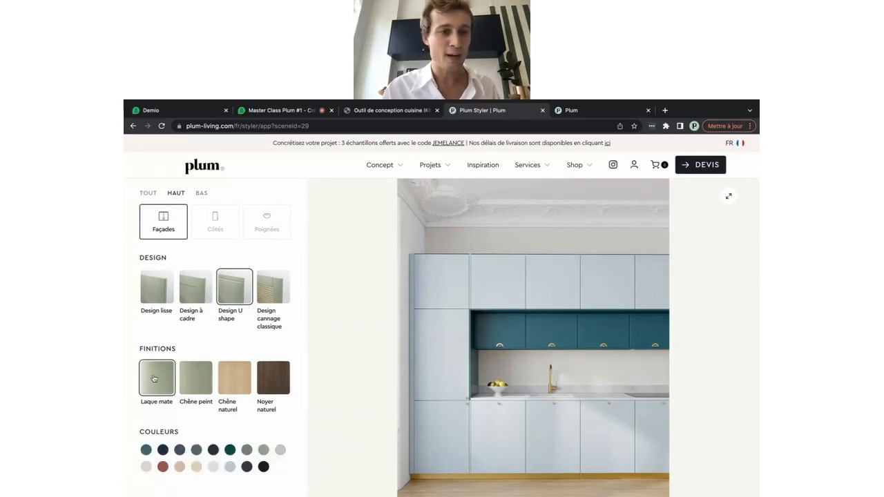
scroll(153, 378, "down", 1)
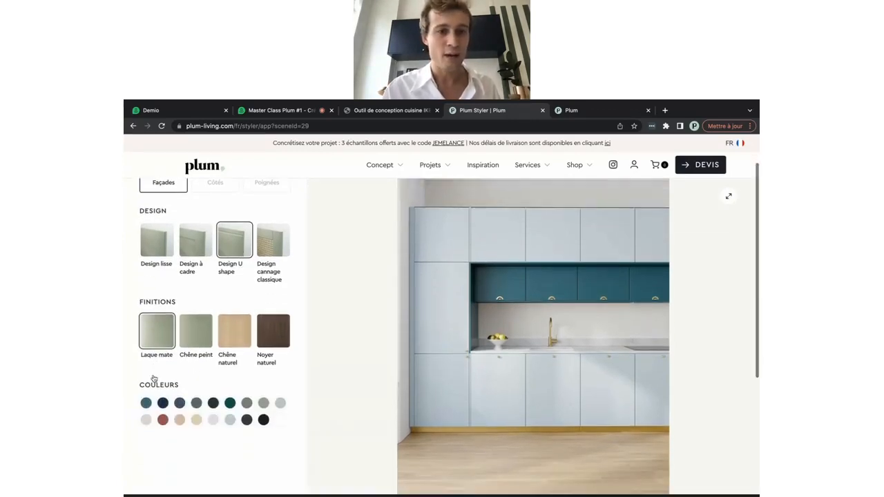
left_click(180, 420)
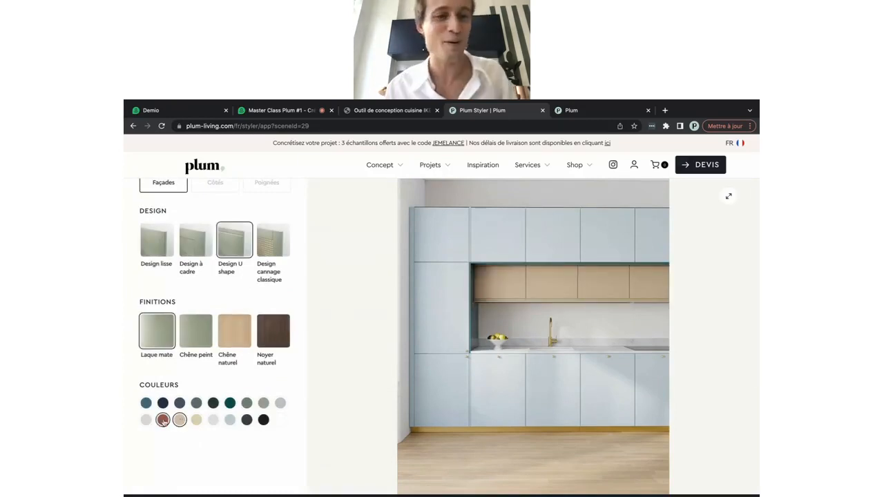
left_click(146, 420)
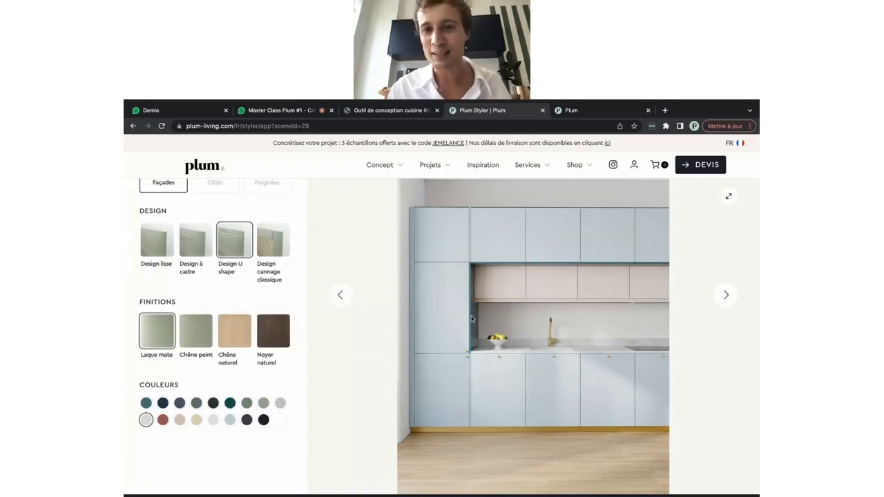
scroll(262, 283, "up", 1)
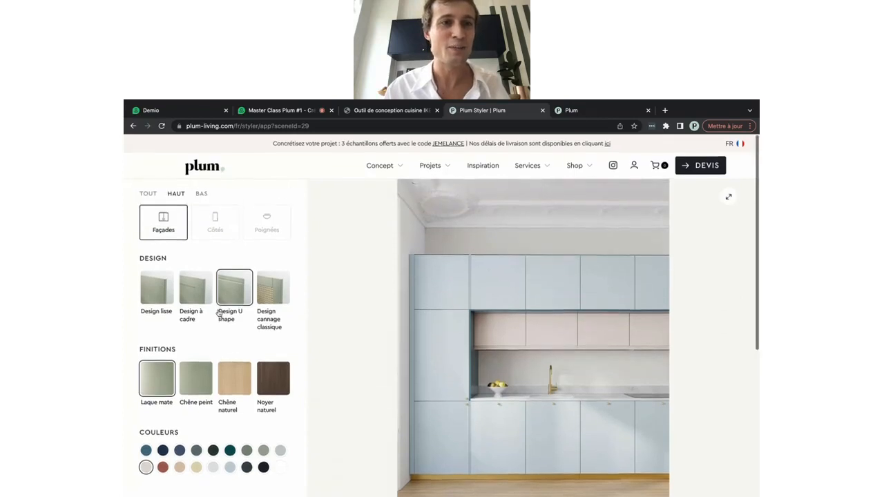
Colour the upper cabinets' side panels Beige rosé
left_click(207, 236)
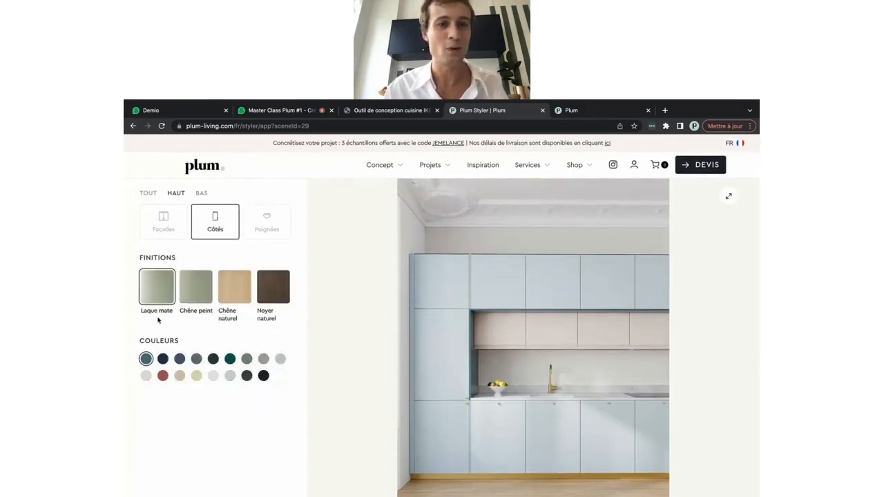
left_click(146, 375)
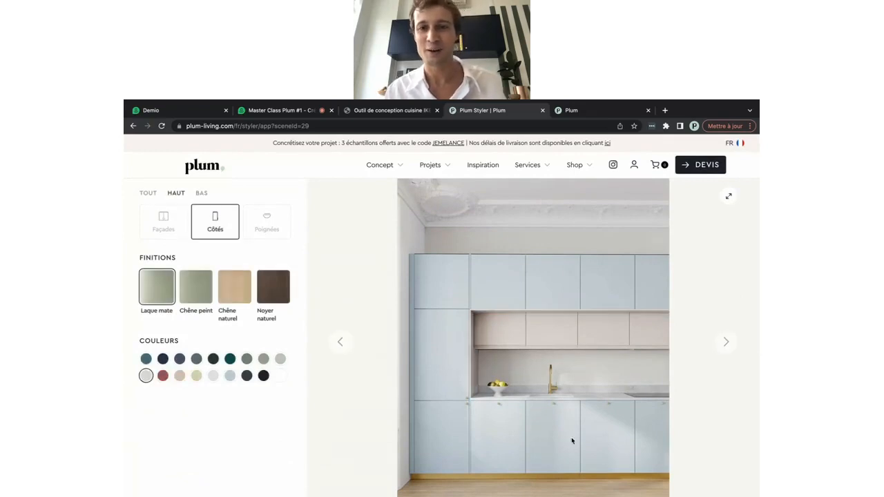
scroll(592, 455, "down", 1)
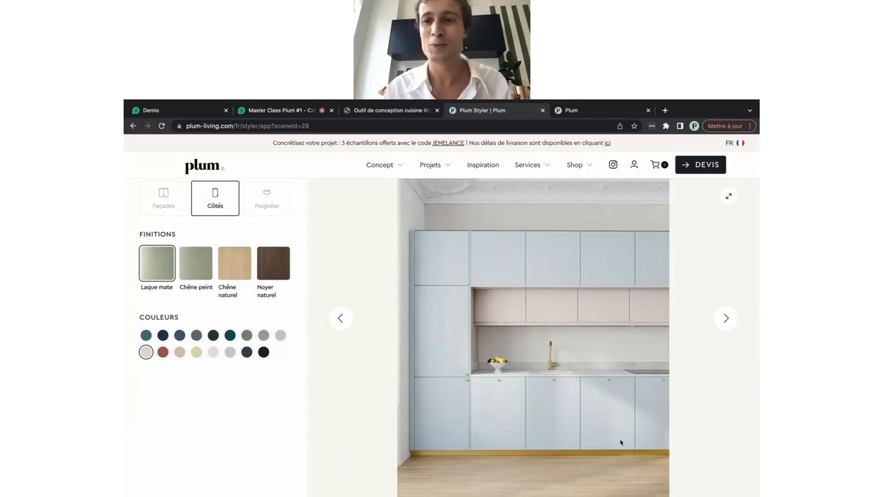
Move the preview to the front-on kitchen wall scene and show the lower-cabinet options
left_click(734, 325)
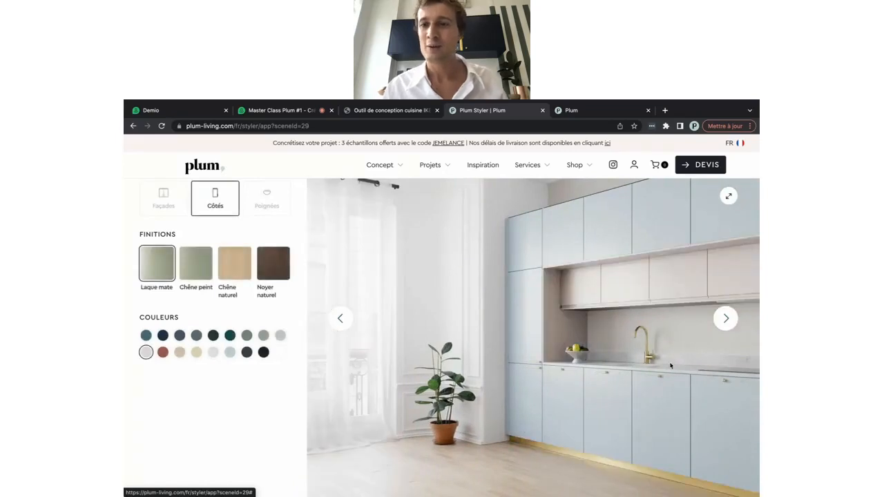
left_click(723, 330)
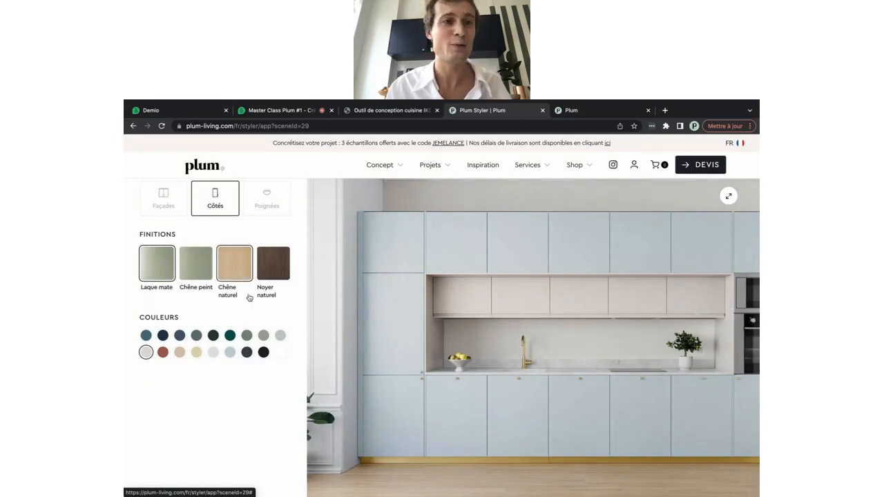
scroll(249, 297, "up", 1)
left_click(151, 194)
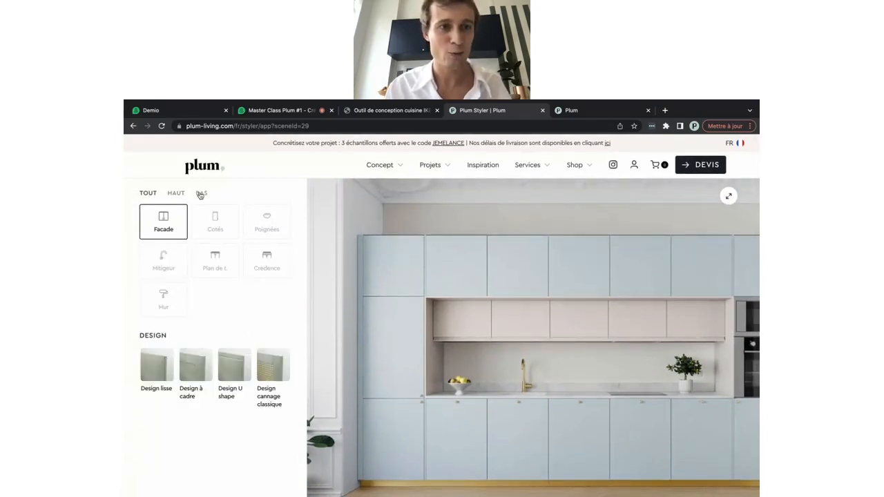
left_click(200, 193)
scroll(208, 296, "down", 1)
Set the floor to Sol pointe de hongrie Brut herringbone parquet, after briefly trying white paint
left_click(208, 295)
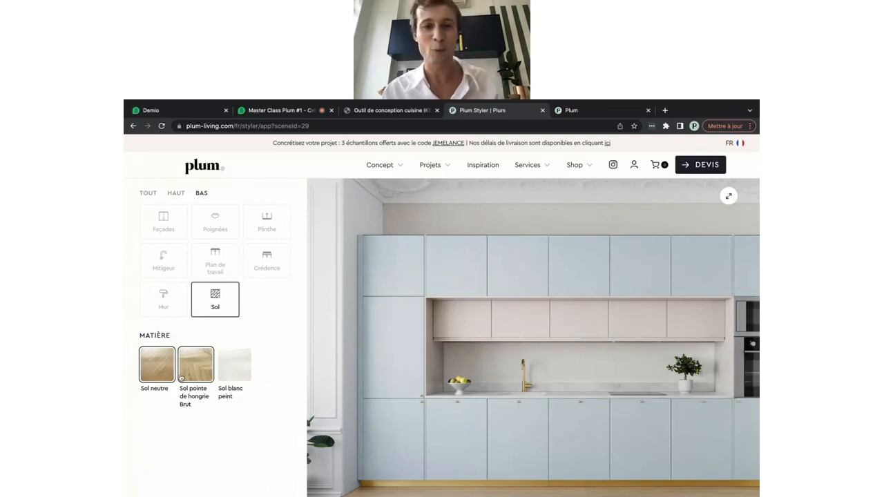
scroll(178, 366, "down", 1)
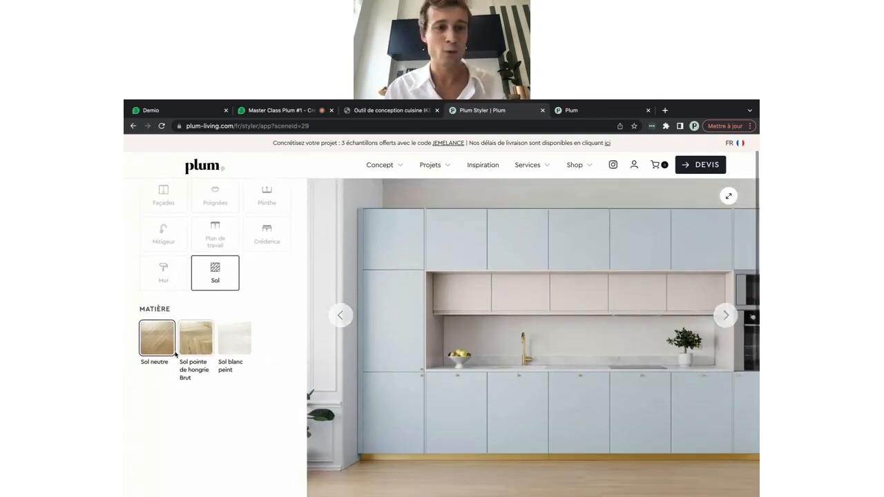
left_click(188, 352)
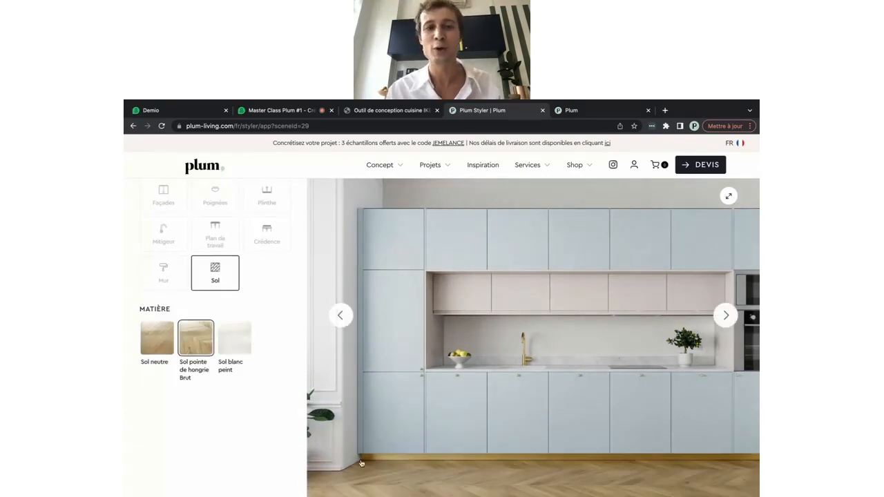
left_click(226, 350)
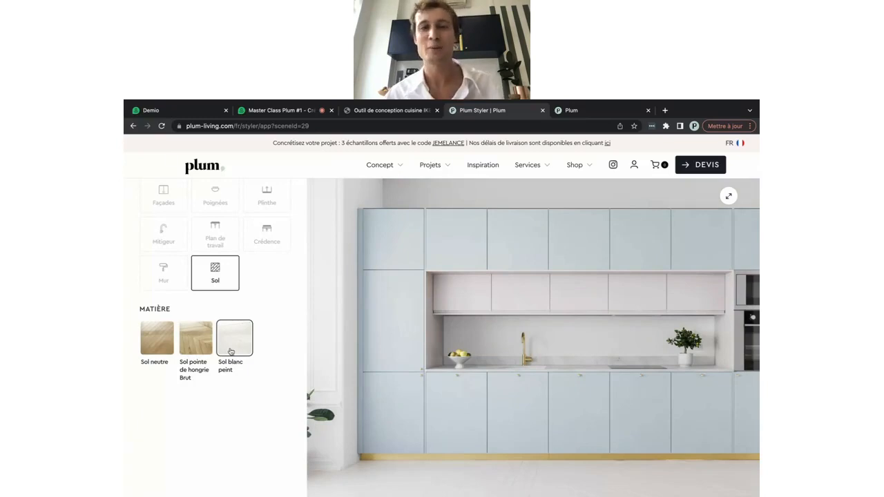
left_click(190, 337)
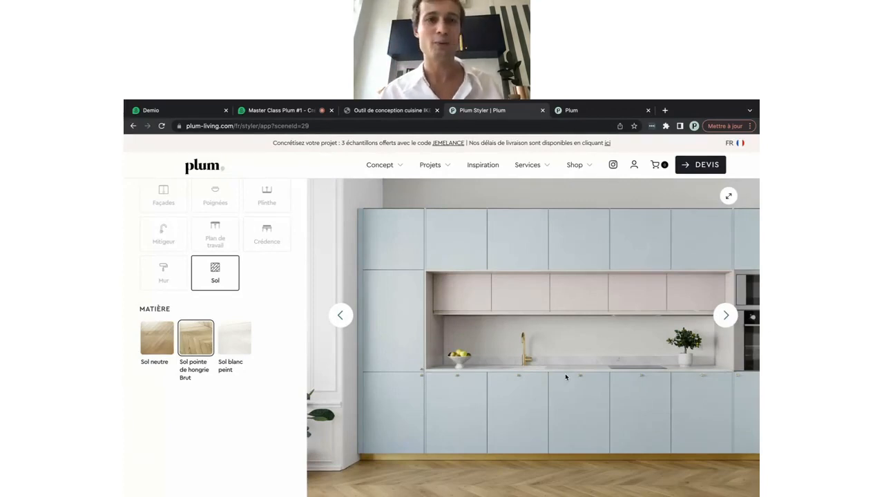
scroll(321, 278, "up", 1)
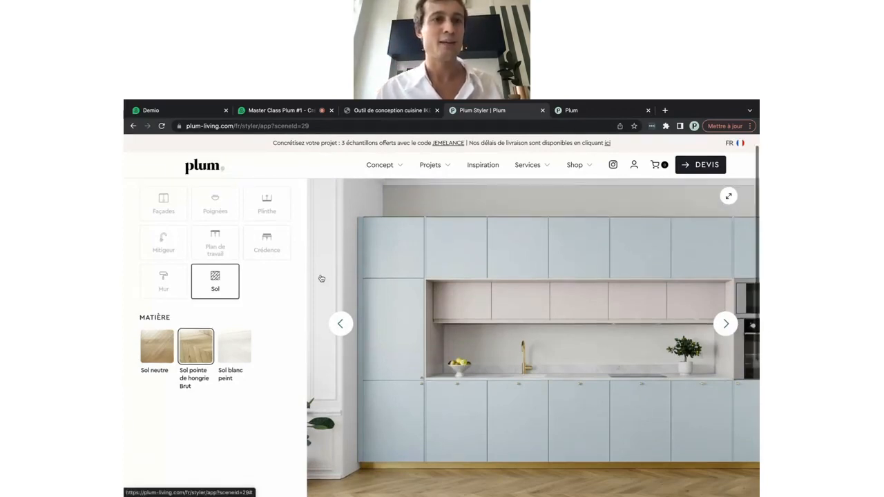
scroll(321, 278, "up", 2)
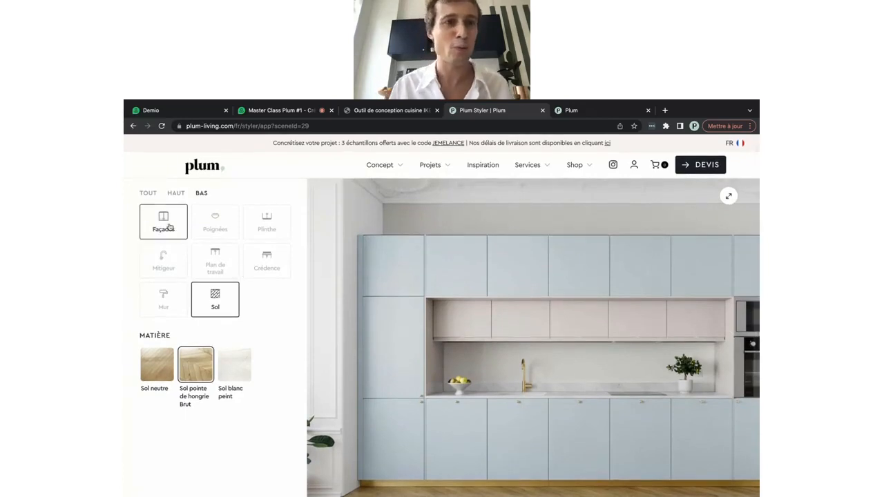
Make the lower cabinet fronts Design U shape in Laque mate, Asphalte black
left_click(176, 194)
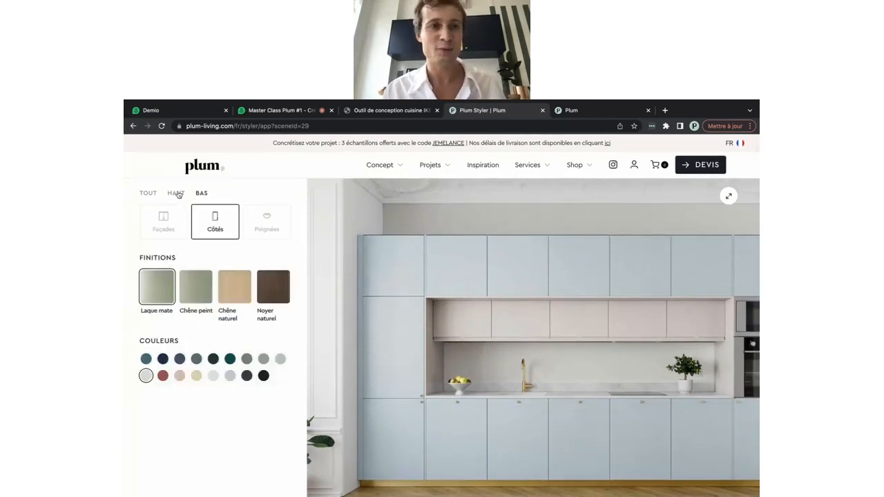
left_click(202, 193)
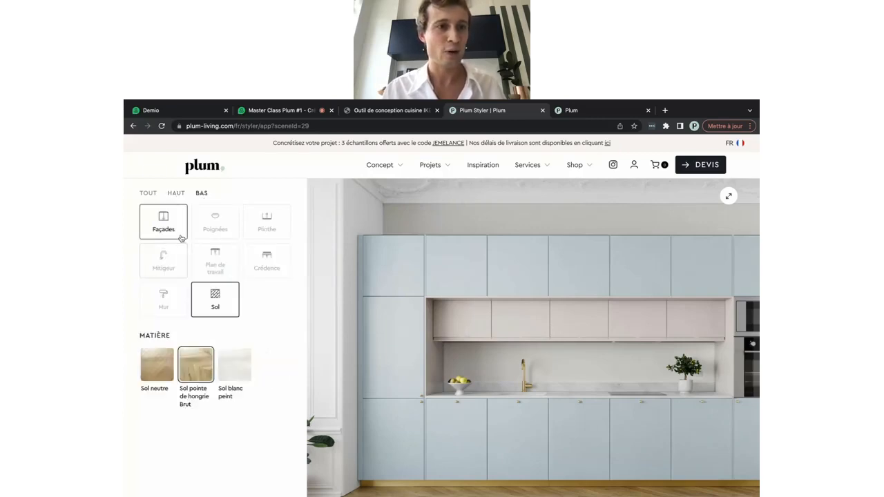
left_click(172, 233)
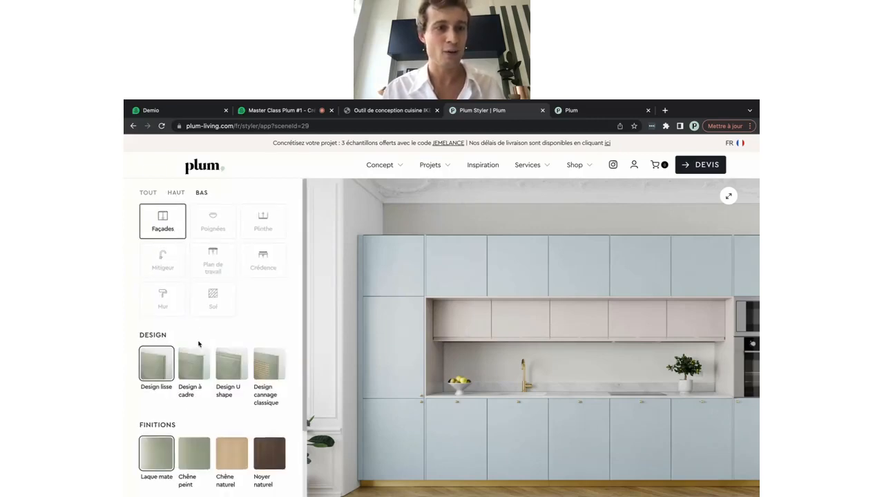
scroll(201, 337, "down", 2)
left_click(229, 311)
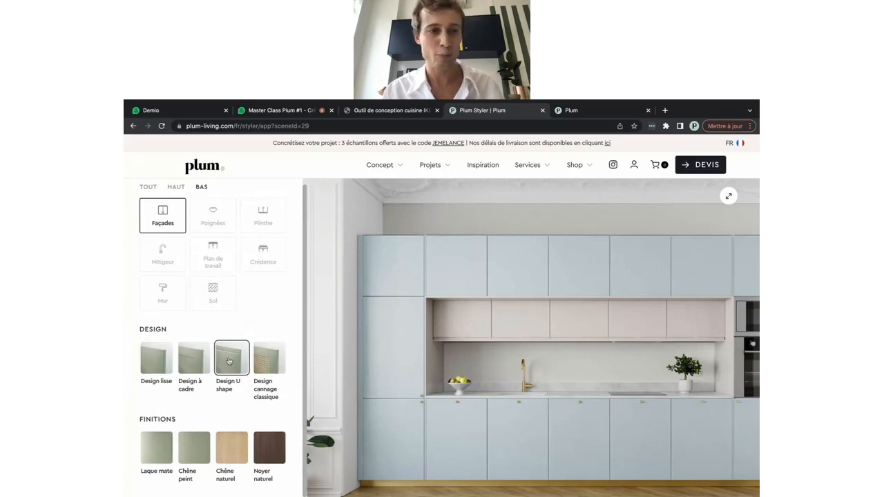
scroll(225, 361, "down", 2)
left_click(159, 391)
scroll(159, 390, "down", 2)
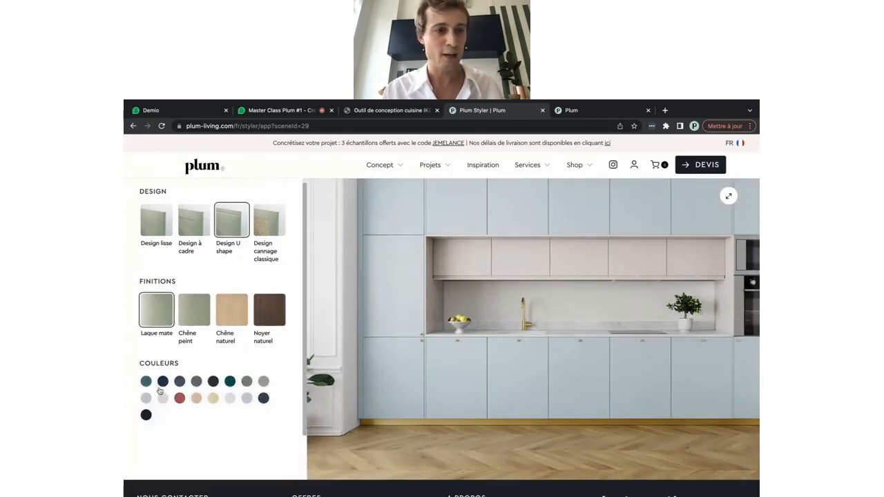
left_click(145, 417)
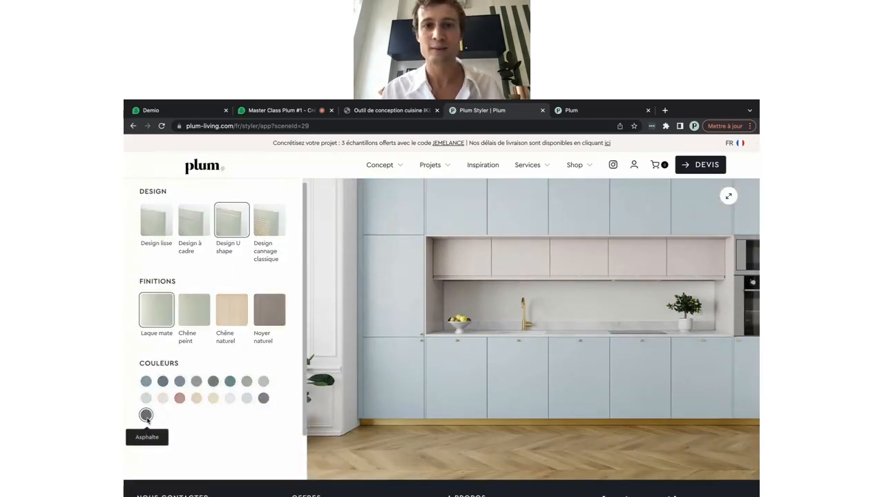
scroll(395, 420, "up", 1)
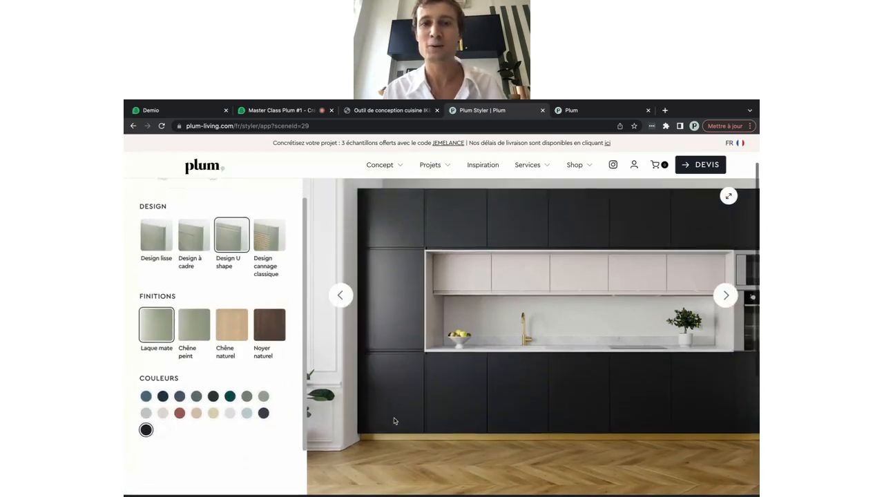
scroll(403, 385, "up", 1)
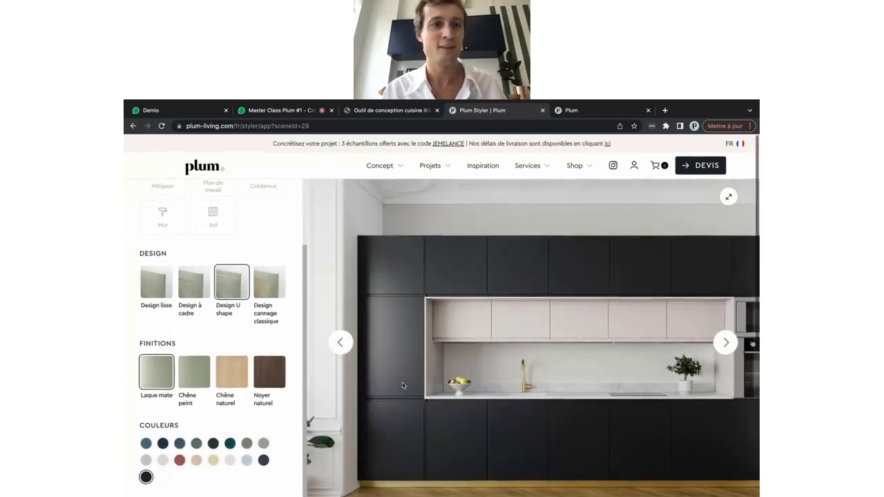
scroll(247, 285, "up", 2)
scroll(248, 285, "up", 1)
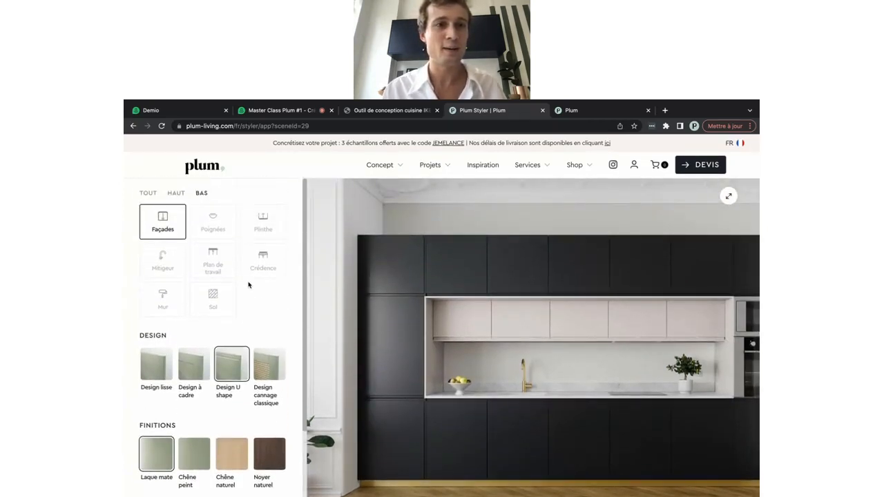
Give the plinth a matt lacquer finish in a darker colour
left_click(262, 225)
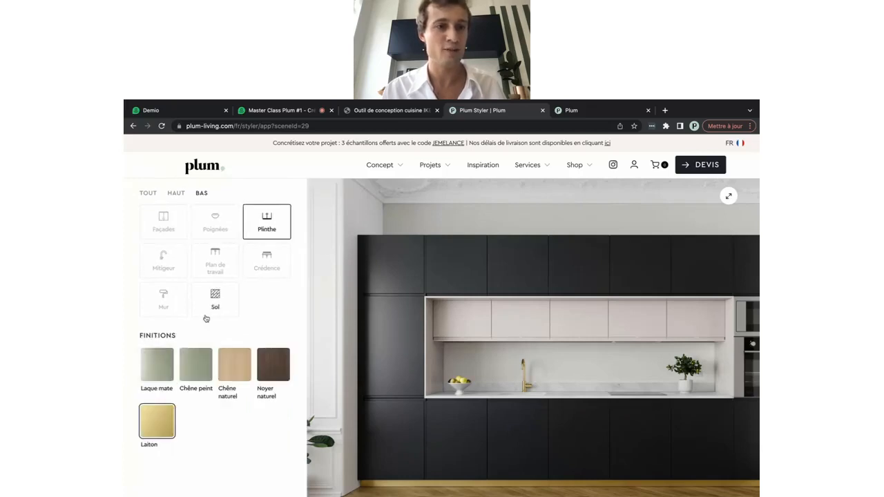
scroll(153, 316, "down", 2)
left_click(160, 323)
scroll(160, 322, "down", 1)
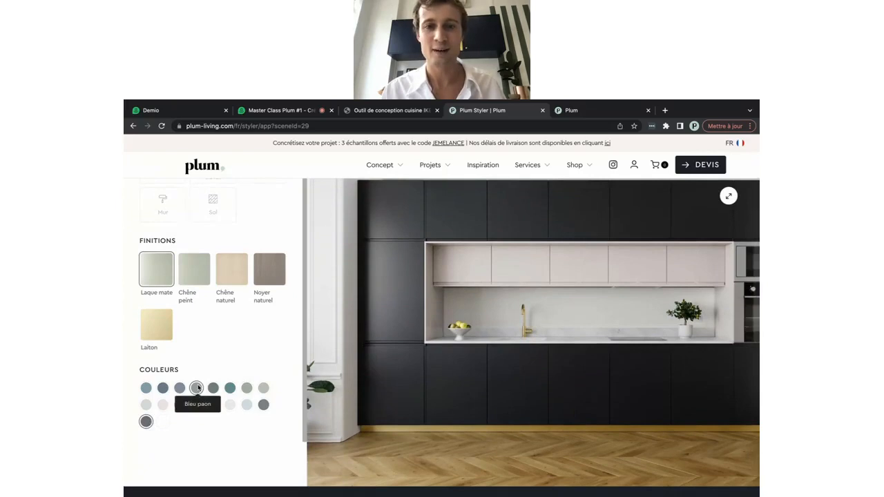
left_click(196, 389)
scroll(240, 314, "up", 3)
scroll(239, 314, "up", 1)
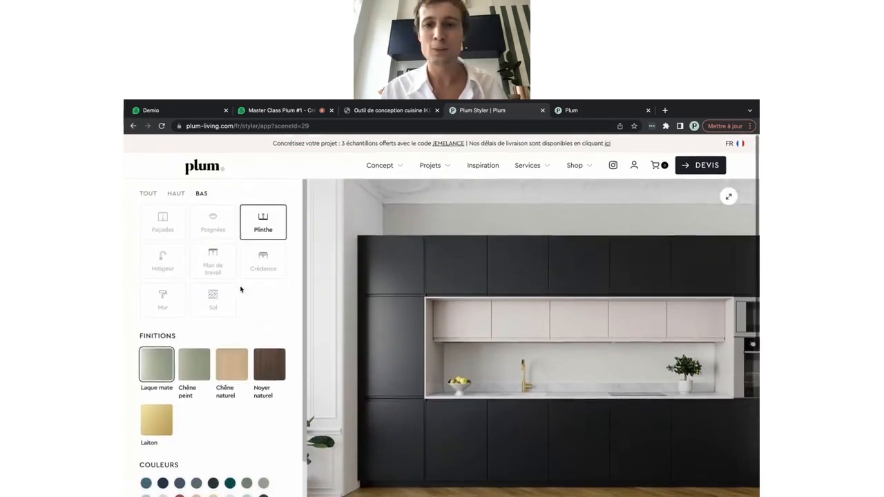
Keep the niche sides Laque mate Asphalte black and make the upper fronts Noyer naturel walnut
left_click(177, 194)
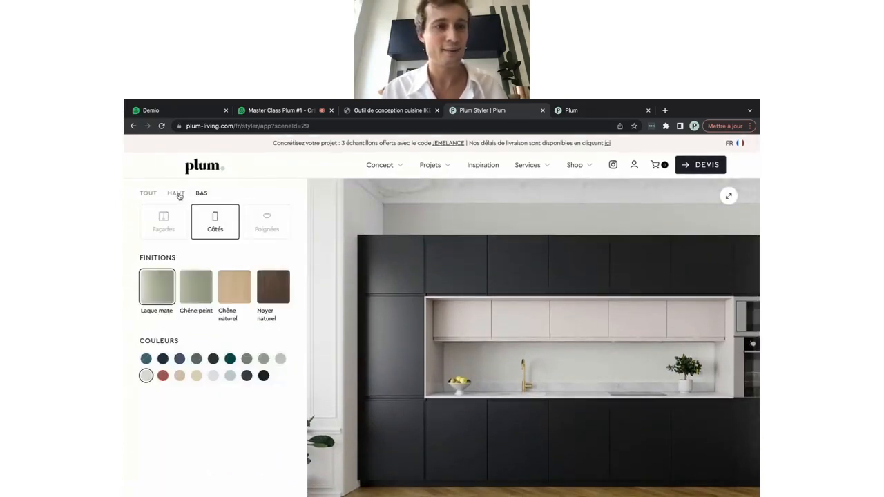
left_click(269, 286)
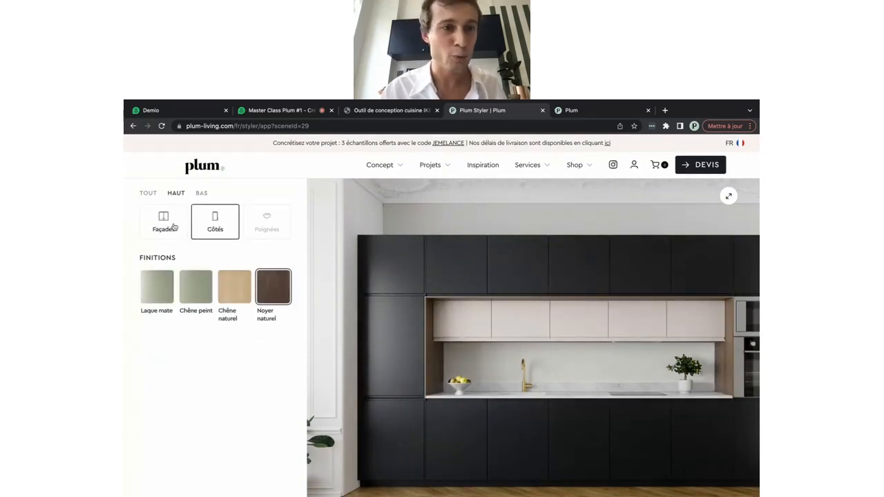
left_click(159, 285)
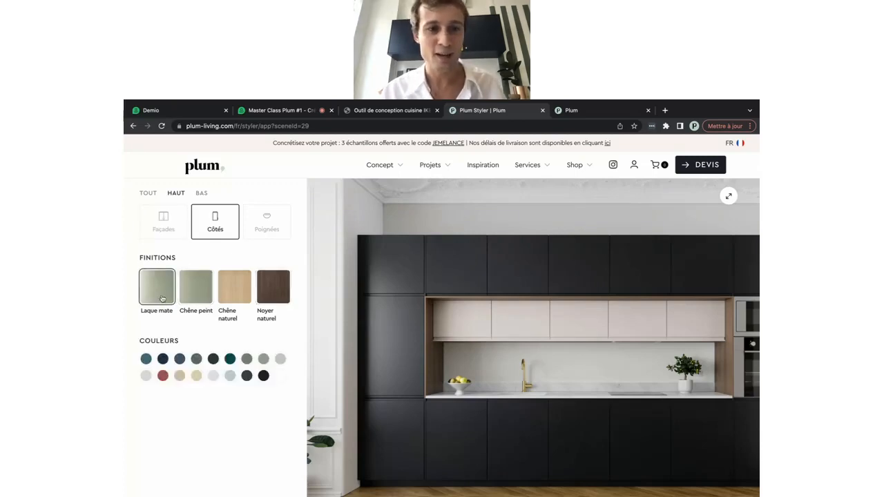
left_click(263, 375)
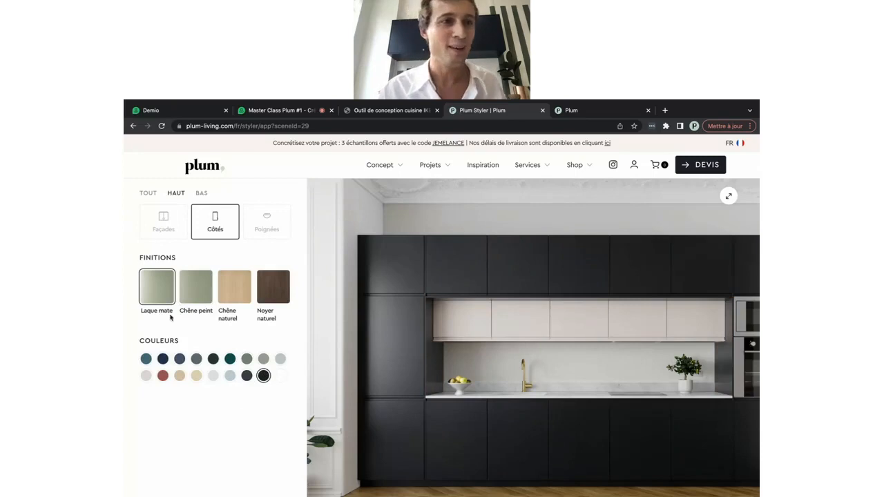
left_click(168, 230)
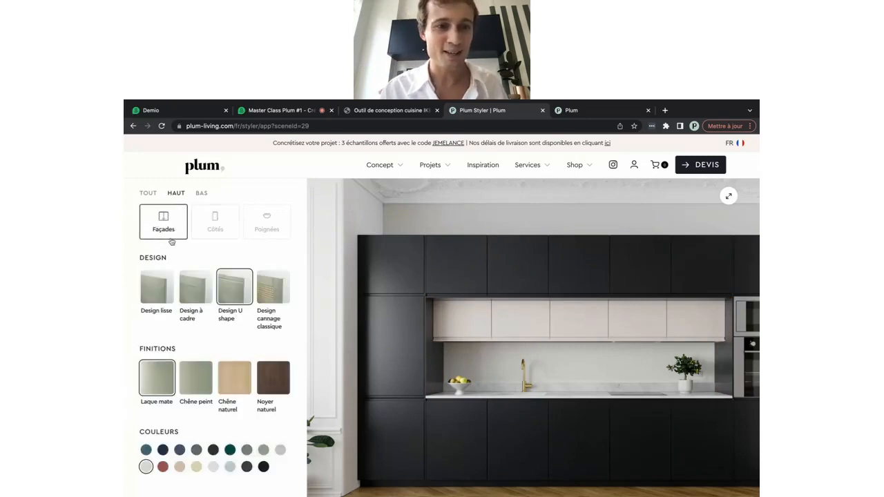
left_click(268, 370)
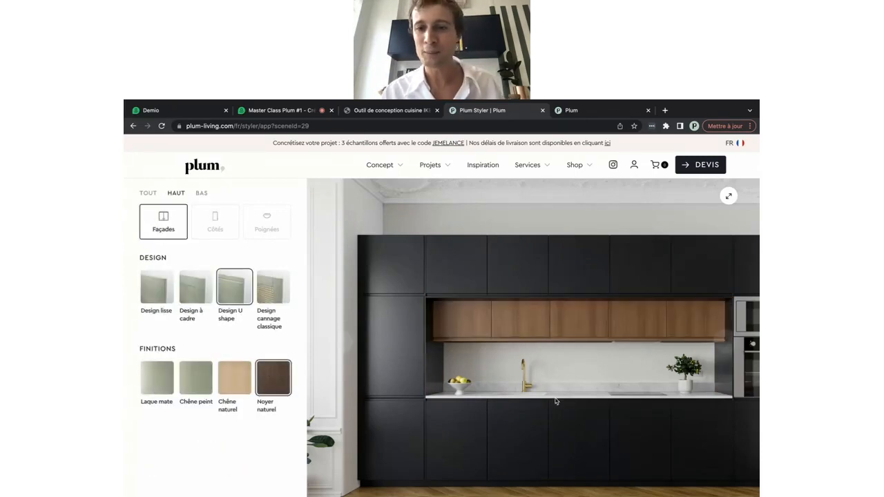
Change the tap to the Line design in matte black
left_click(727, 347)
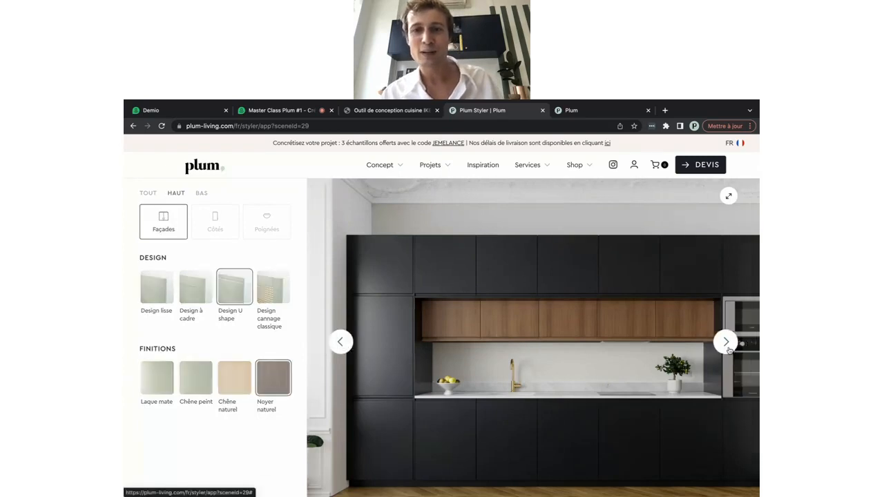
left_click(727, 343)
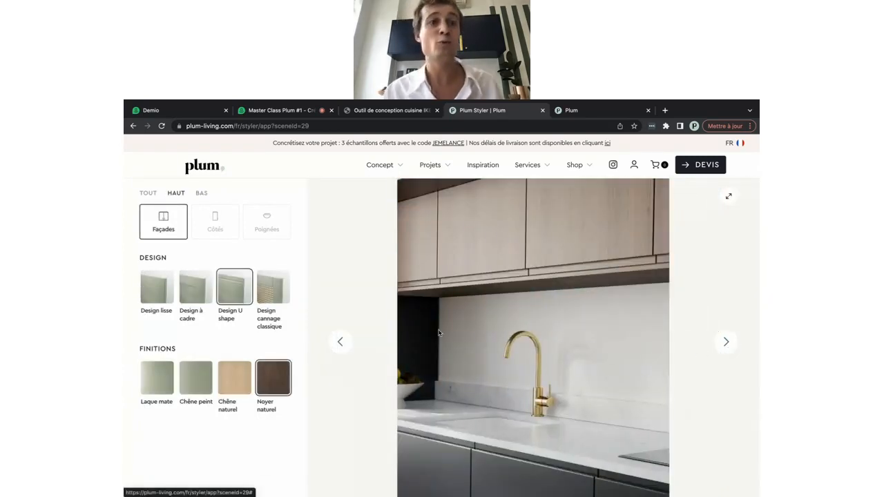
left_click(201, 193)
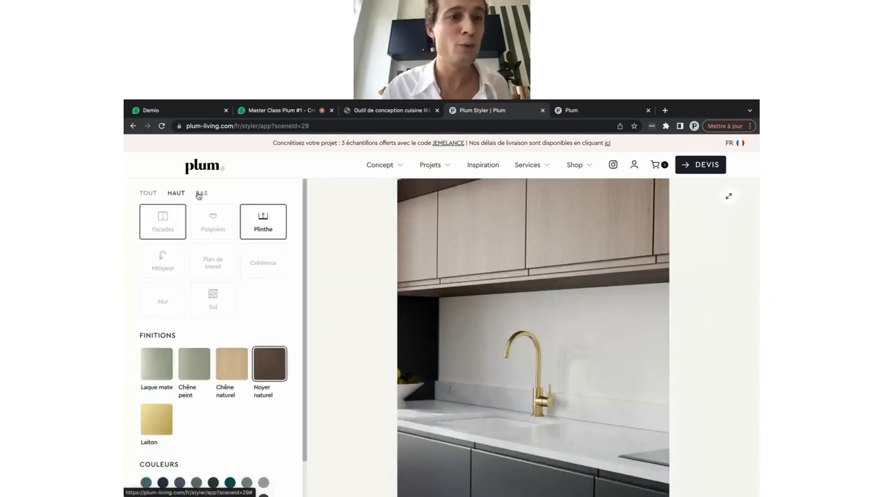
left_click(164, 260)
scroll(178, 339, "down", 1)
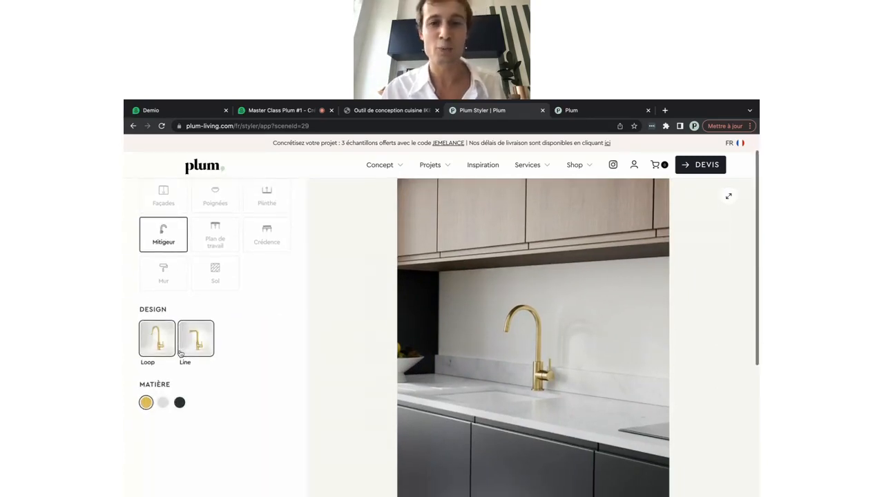
left_click(196, 348)
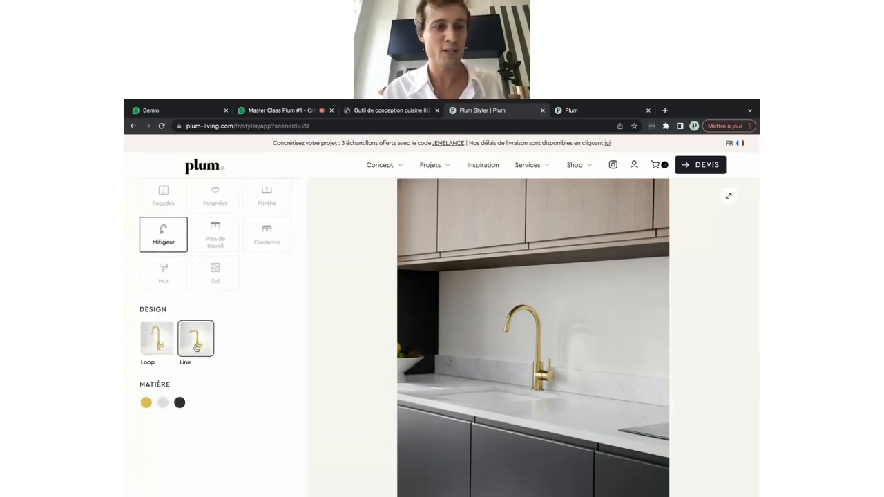
left_click(179, 403)
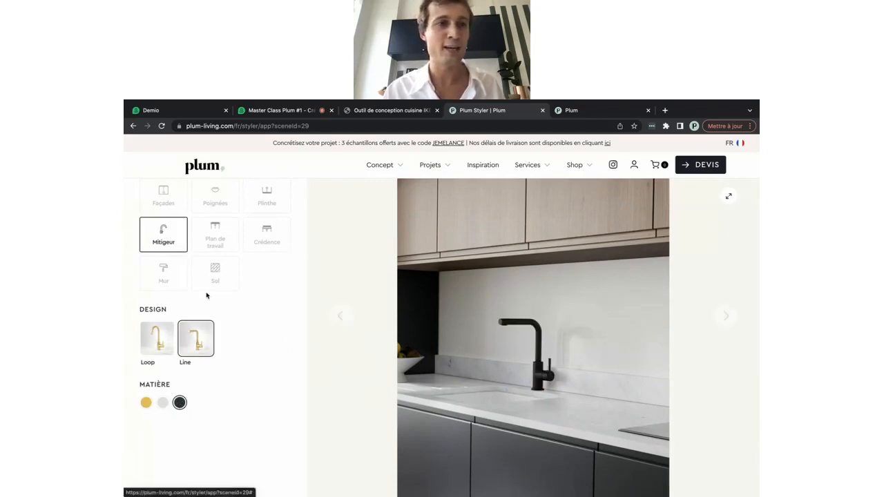
scroll(213, 283, "up", 1)
Make the worktop granite and the splashback Crédence Granite, then show the wide kitchen view
left_click(215, 261)
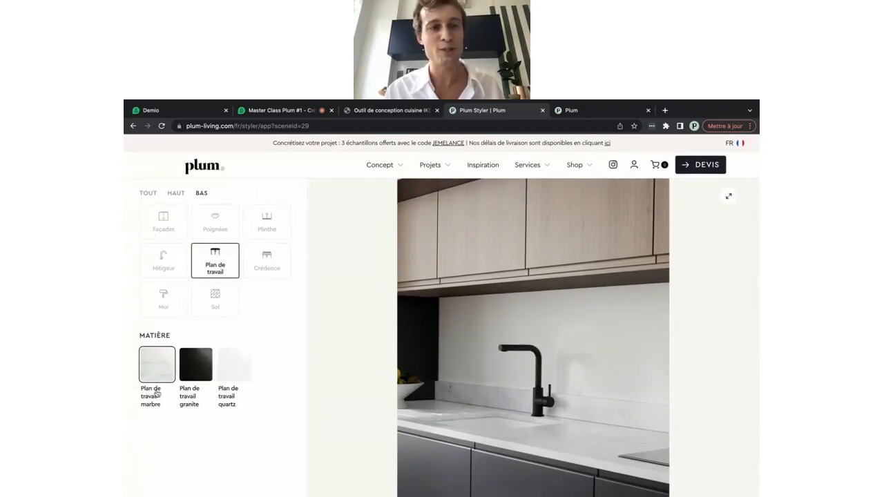
left_click(192, 367)
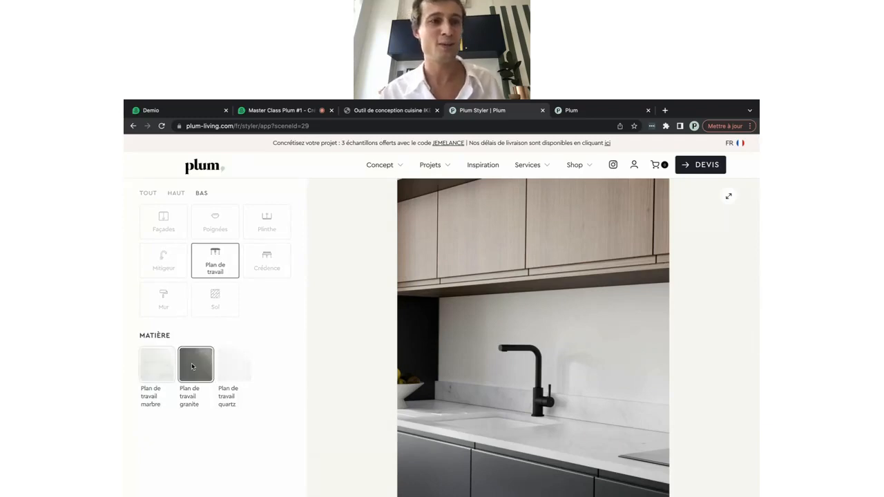
left_click(267, 260)
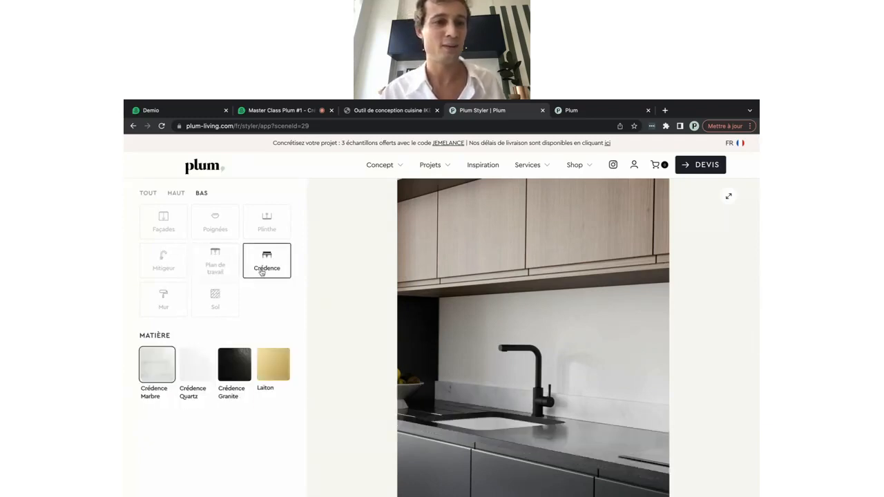
left_click(228, 371)
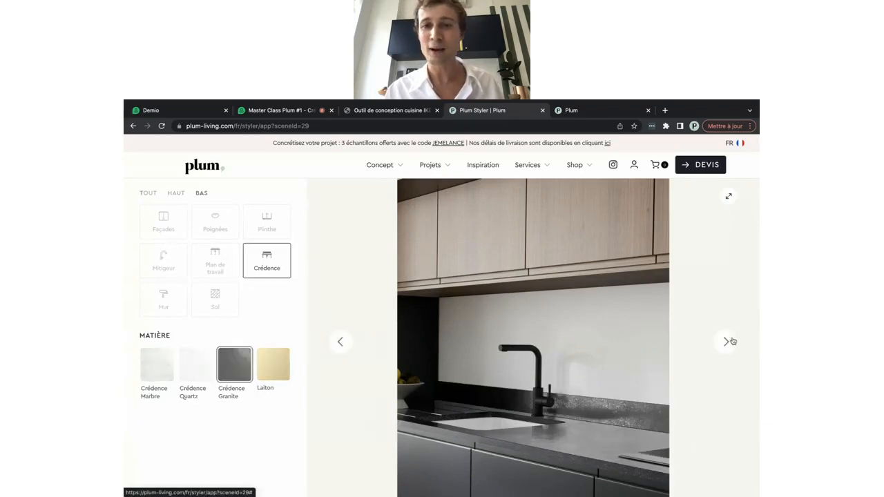
left_click(729, 341)
left_click(729, 341)
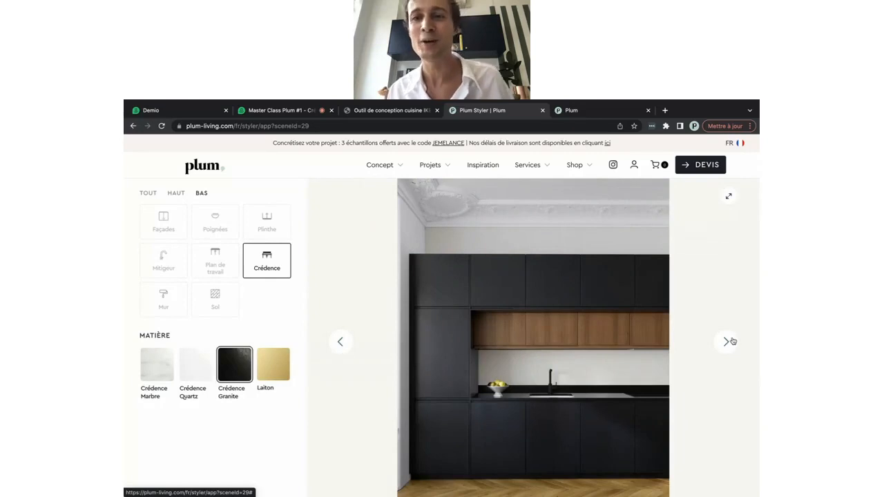
left_click(729, 341)
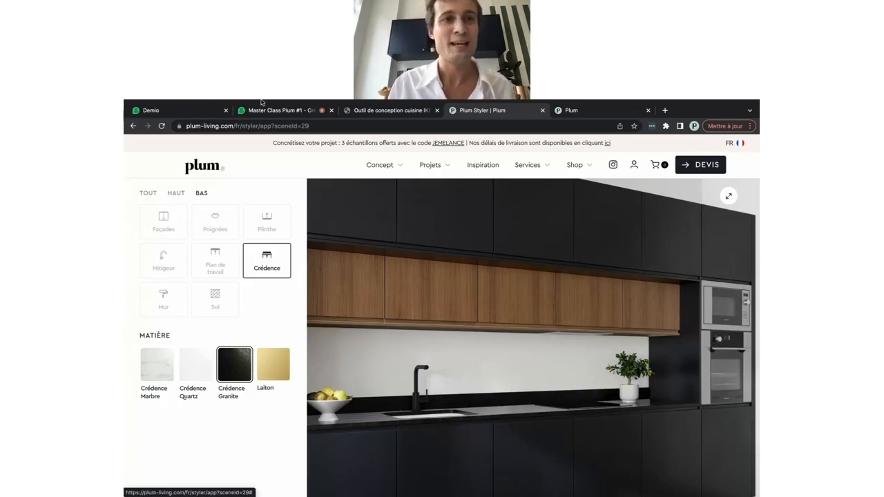
Delete '/app?sceneId=29' from the URL to load the Plum Styler home page
left_click(196, 126)
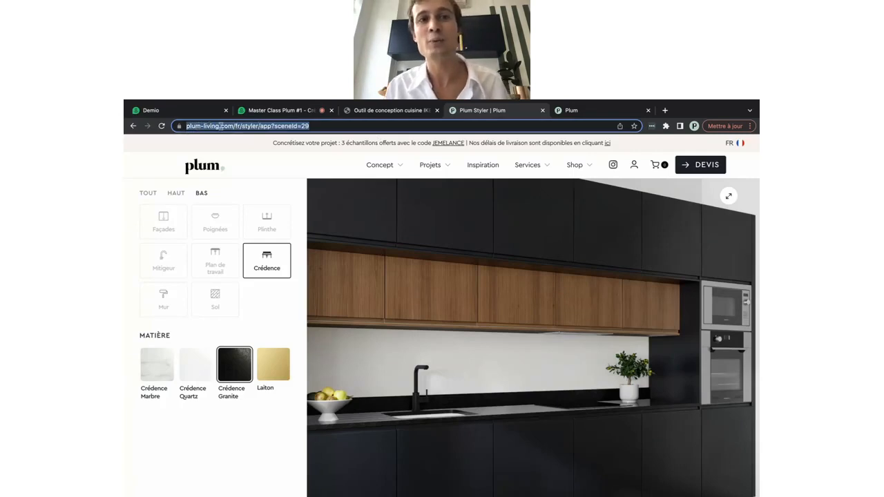
left_click(257, 127)
left_click_drag(282, 126, 345, 127)
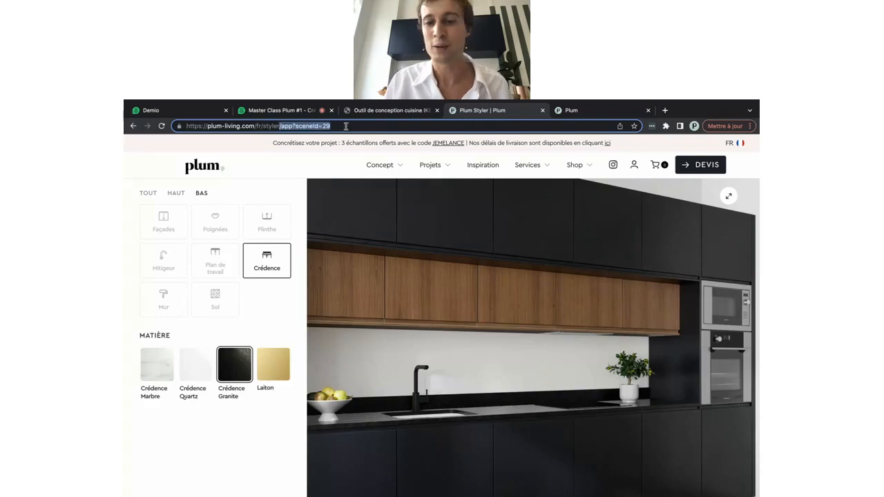
key("BackSpace")
key("Return")
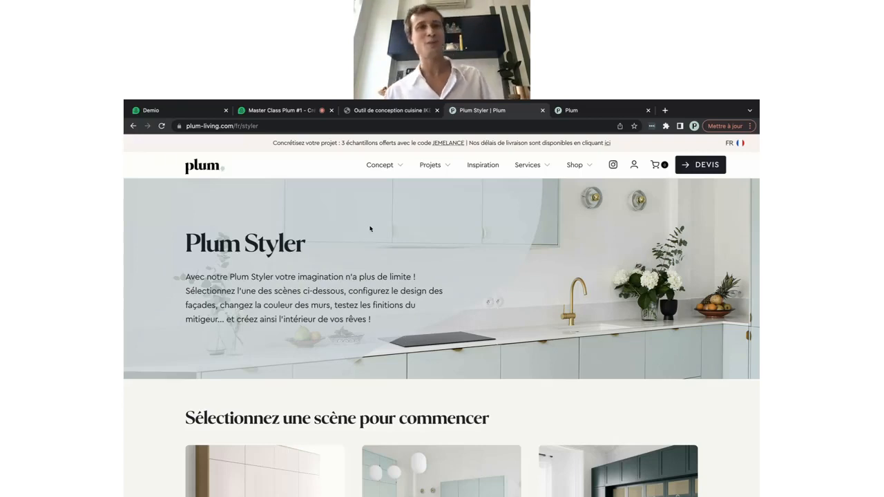
Leave the Demio webinar page and return to the IKEA planner's green kitchen project in 3D
left_click(311, 112)
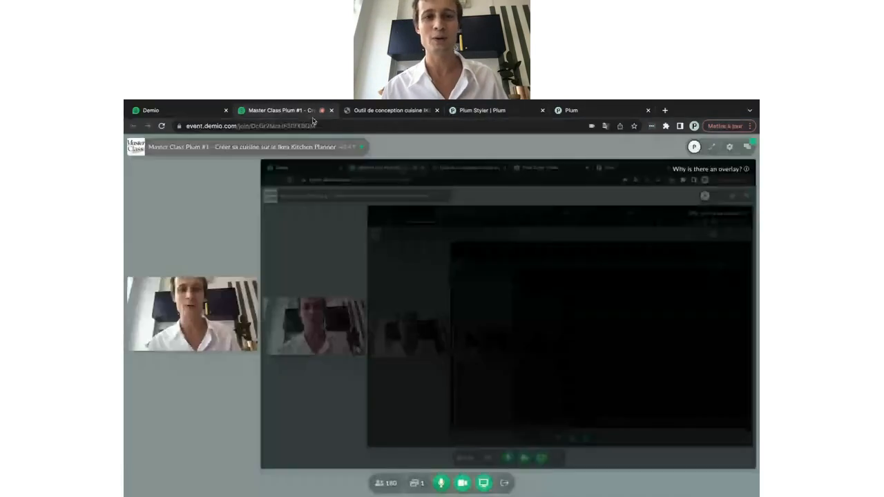
left_click(373, 110)
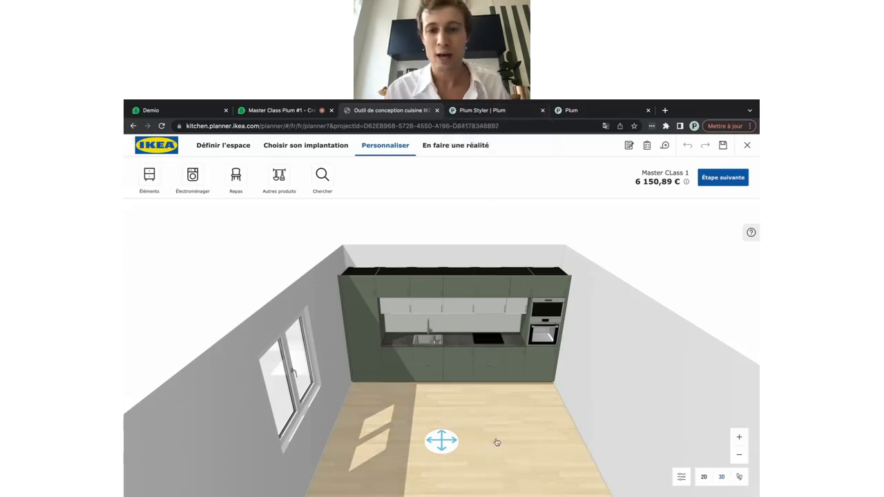
Go back to the Définir l'espace step to show the 4150 × 5500 mm room plan
mouse_move(495, 442)
left_mouse_down()
mouse_move(496, 434)
mouse_move(494, 457)
mouse_move(483, 443)
mouse_move(508, 446)
mouse_move(472, 450)
mouse_move(498, 441)
left_mouse_up()
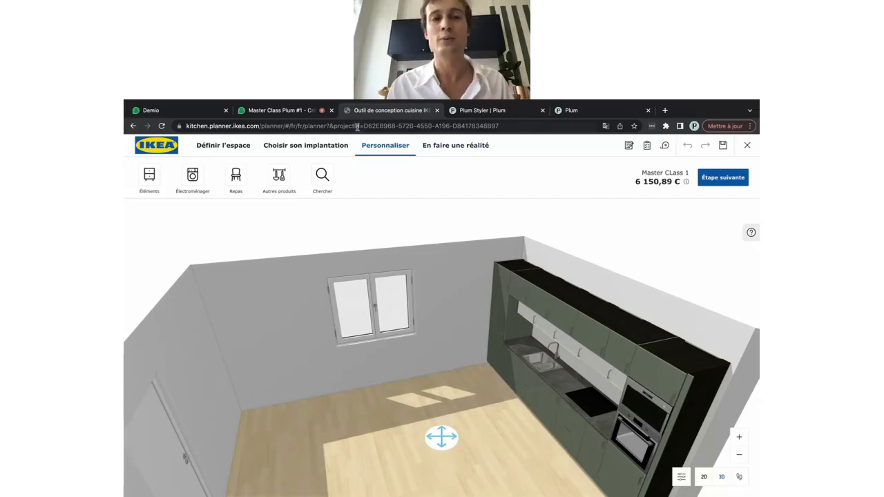
left_click(211, 147)
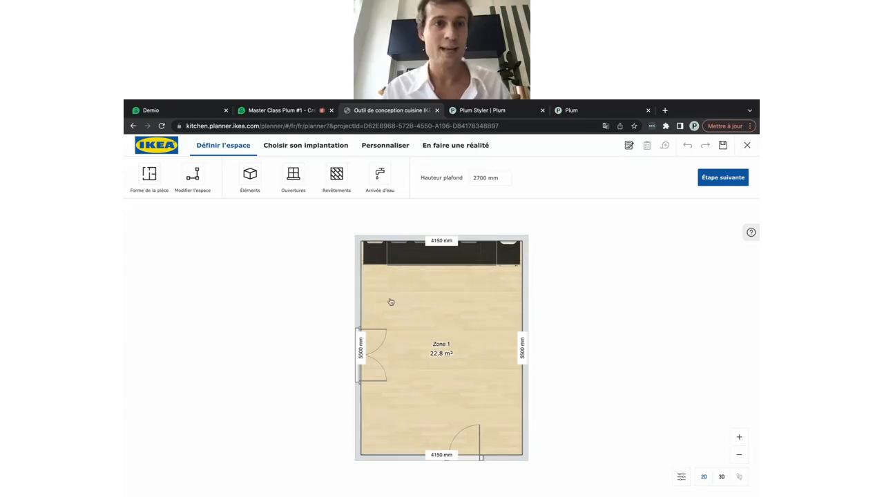
Add an Obstacle from Éléments > Structures and nudge it slightly right on the plan
left_click(246, 181)
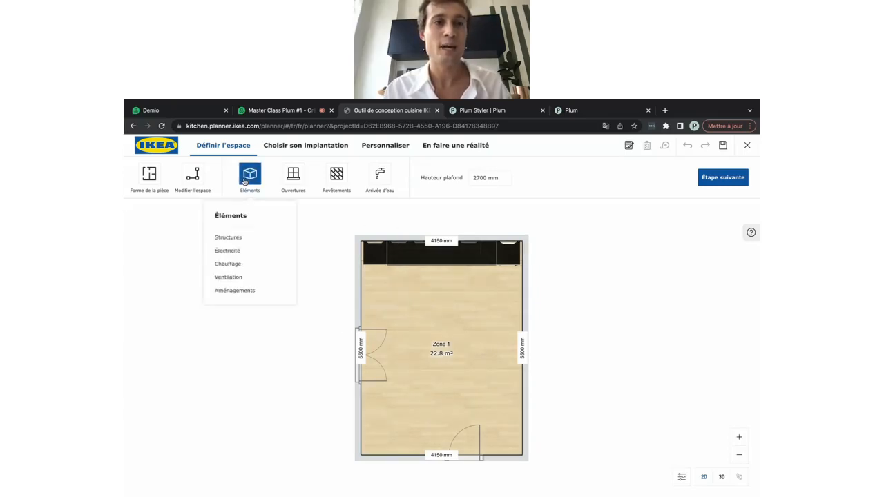
left_click(228, 238)
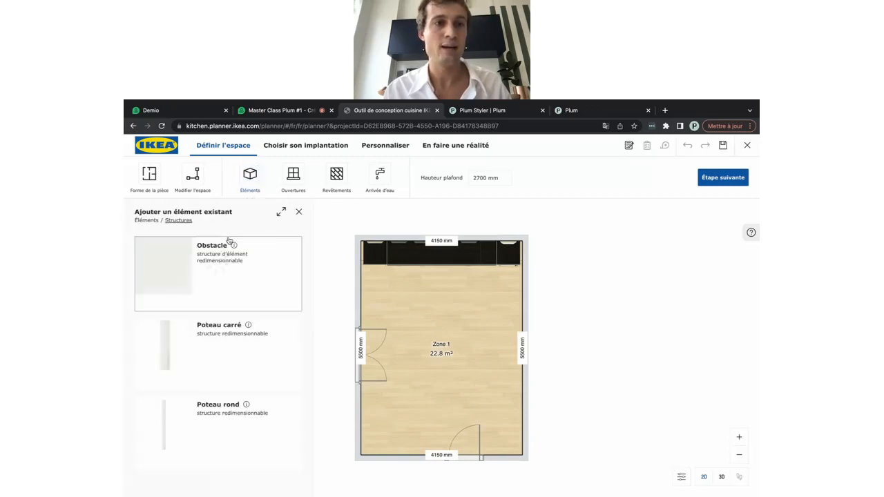
left_click(213, 275)
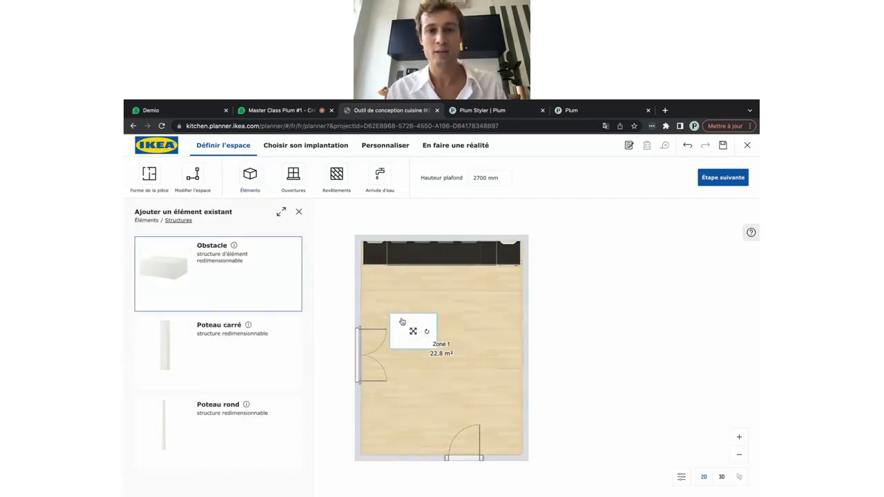
left_click_drag(412, 331, 435, 334)
View the room in 3D, zoomed in at an angle, and select the obstacle block
left_click(720, 477)
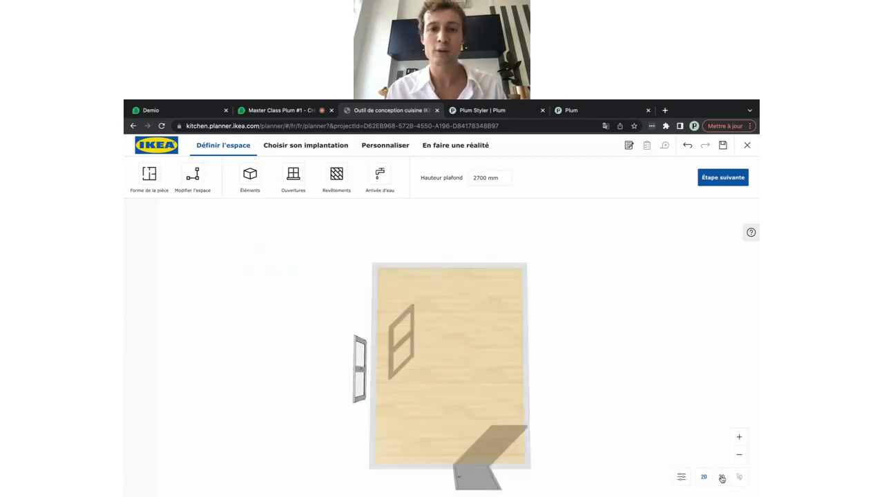
left_click_drag(482, 420, 456, 419)
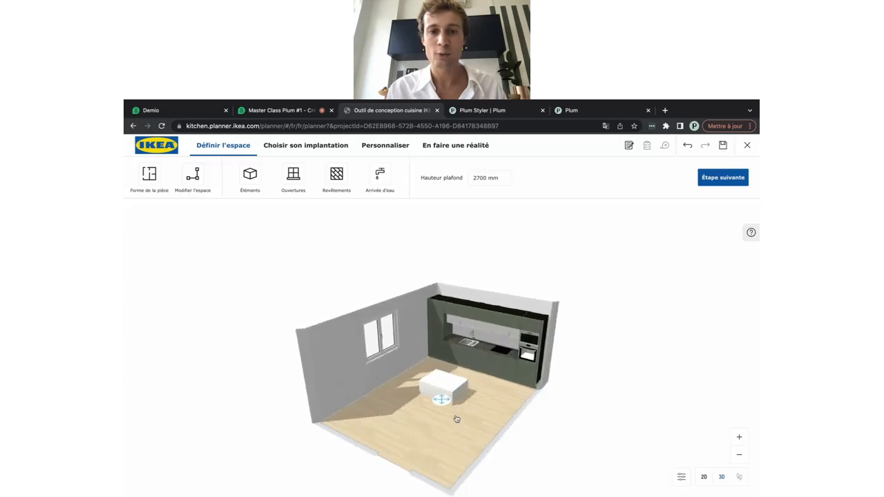
left_click(740, 439)
left_click(448, 402)
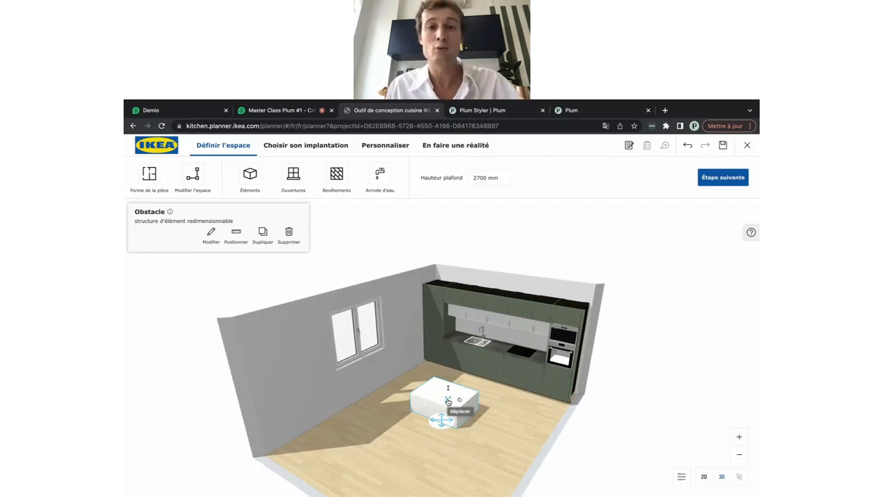
Set the obstacle's width to 1800 mm and its height to 1100 mm
left_click(214, 238)
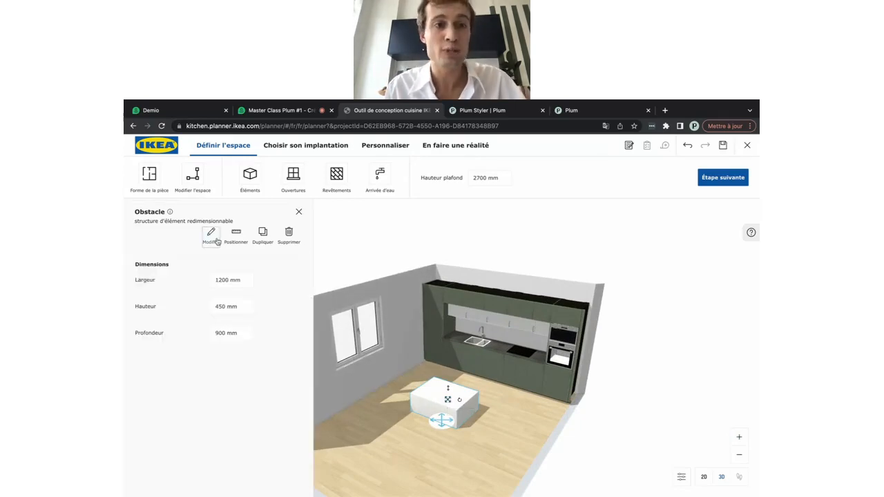
left_click(159, 281)
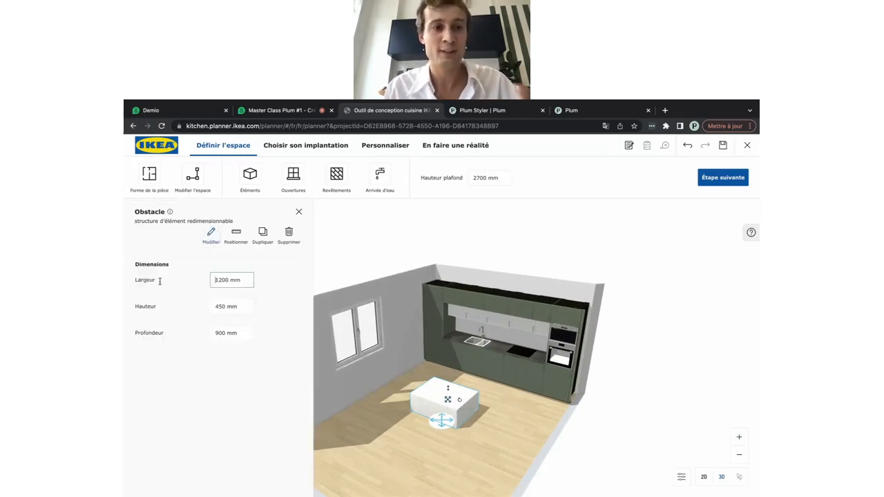
double_click(221, 281)
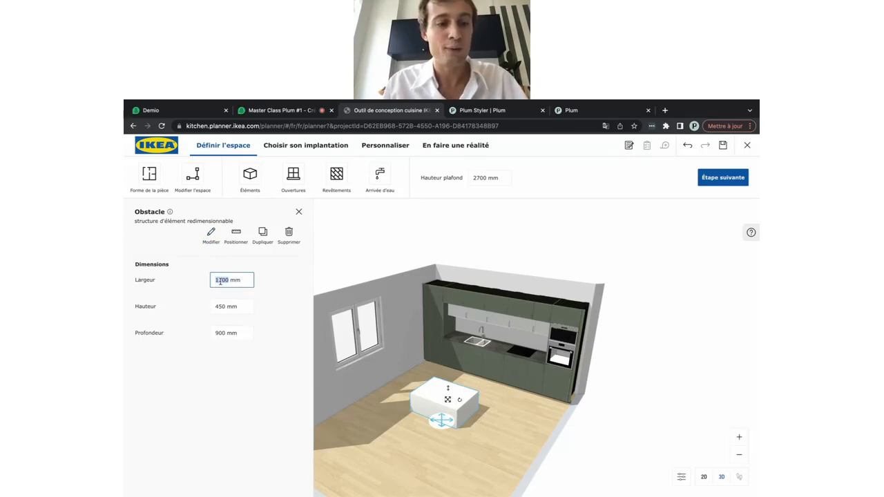
type("18")
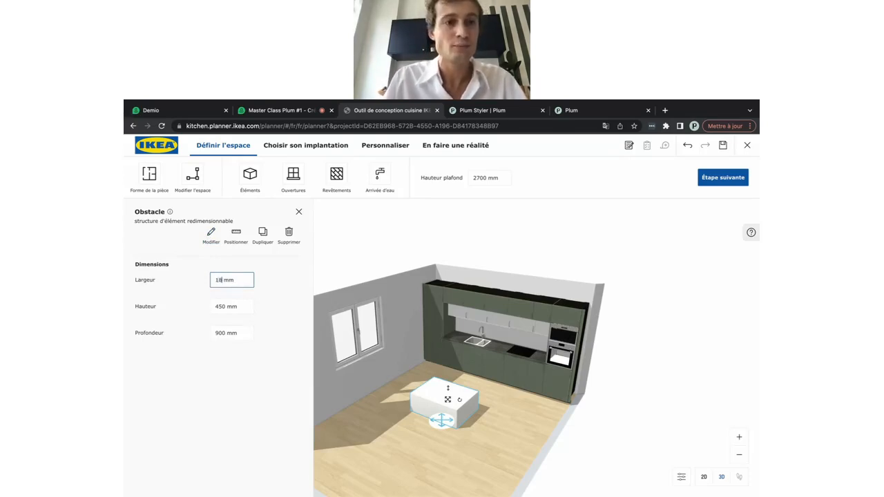
type("00")
double_click(218, 305)
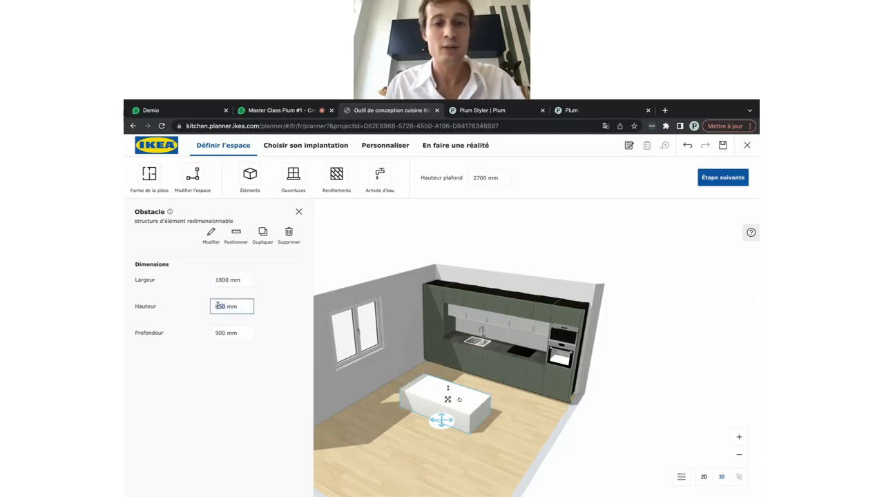
type("1100")
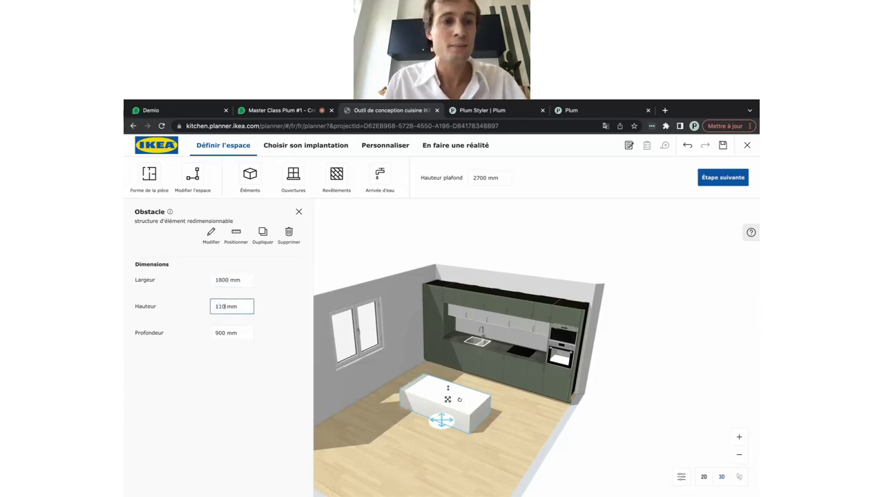
key("Return")
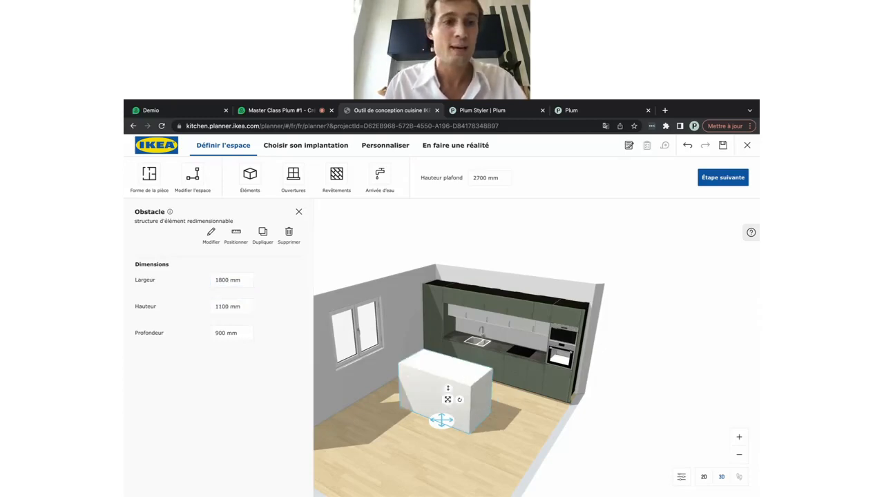
Set the obstacle's depth to 150 mm, then view the low partition on the 2D plan
left_click(221, 333)
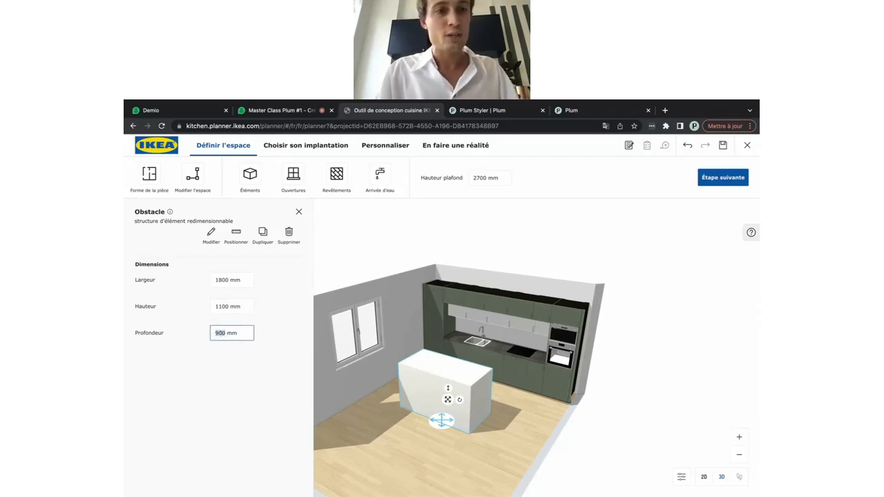
type("15")
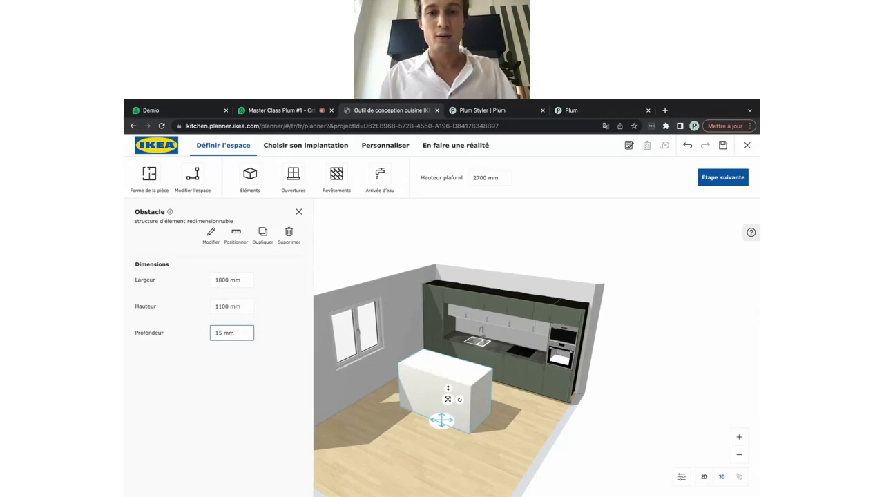
key("Return")
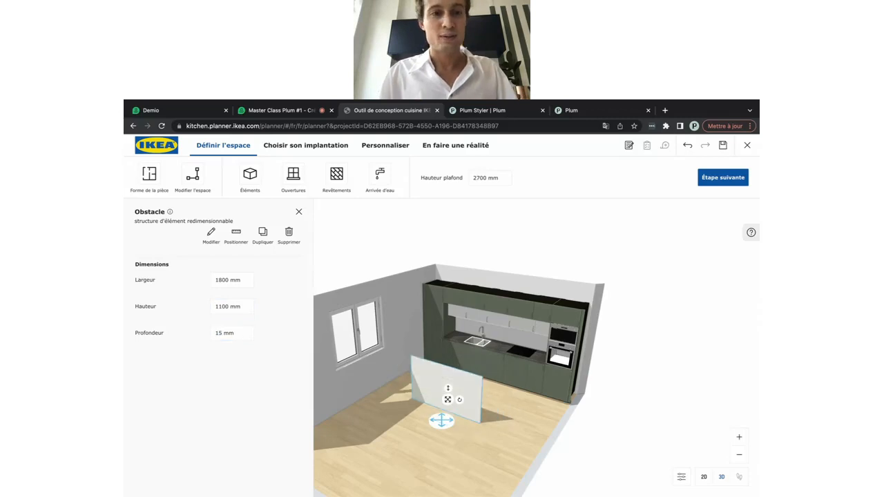
left_click(221, 332)
type("0")
key("Return")
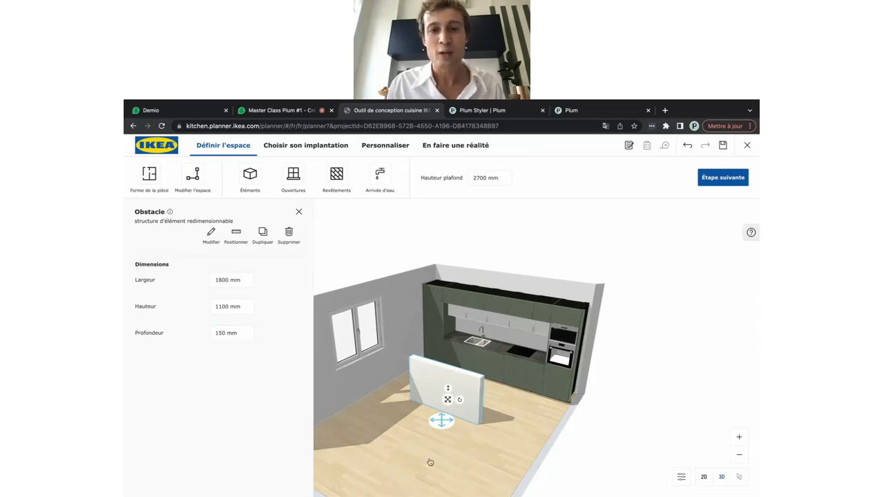
left_click_drag(429, 462, 486, 449)
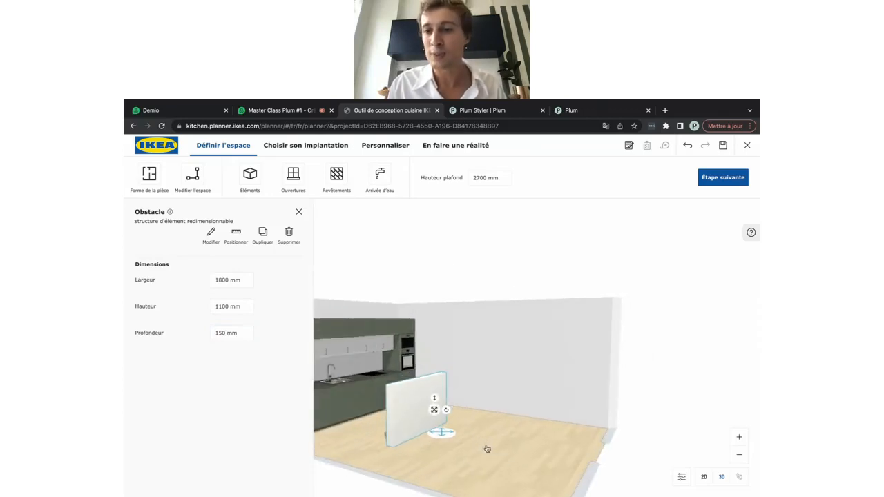
left_click(703, 476)
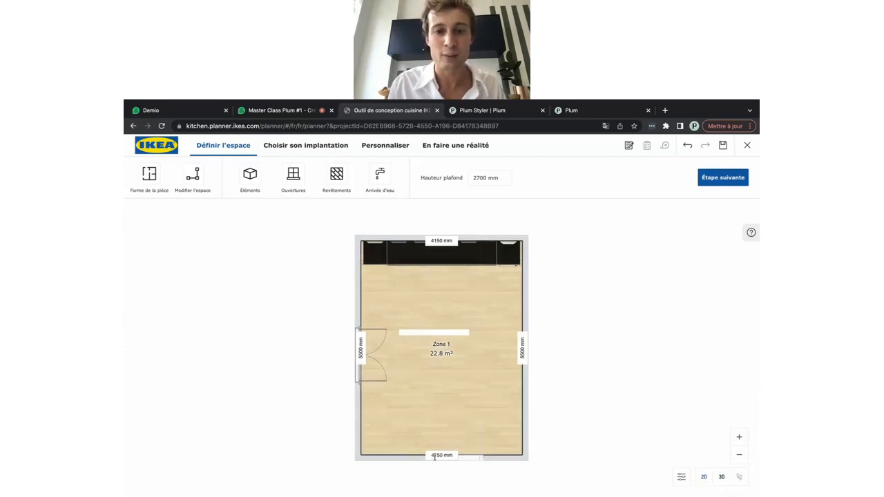
Rotate the partition lengthwise, place it beside the bottom door, and view it in 3D
left_click_drag(443, 334, 441, 431)
left_click(444, 343)
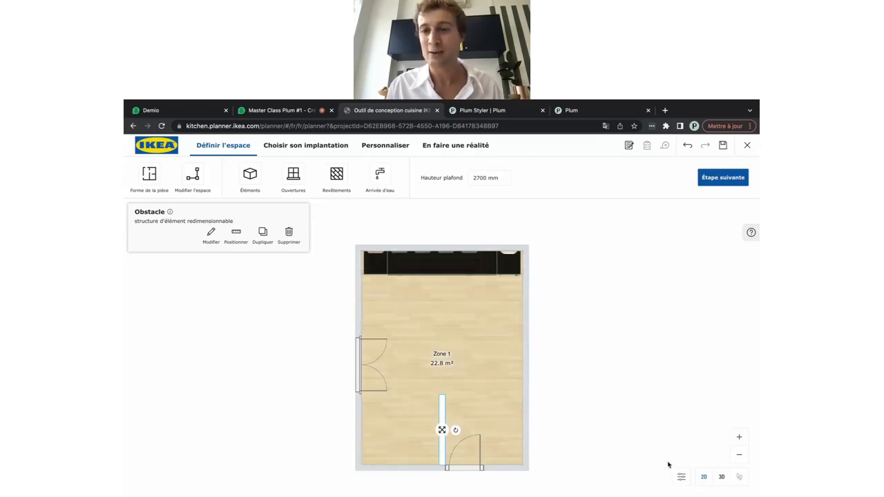
left_click(719, 476)
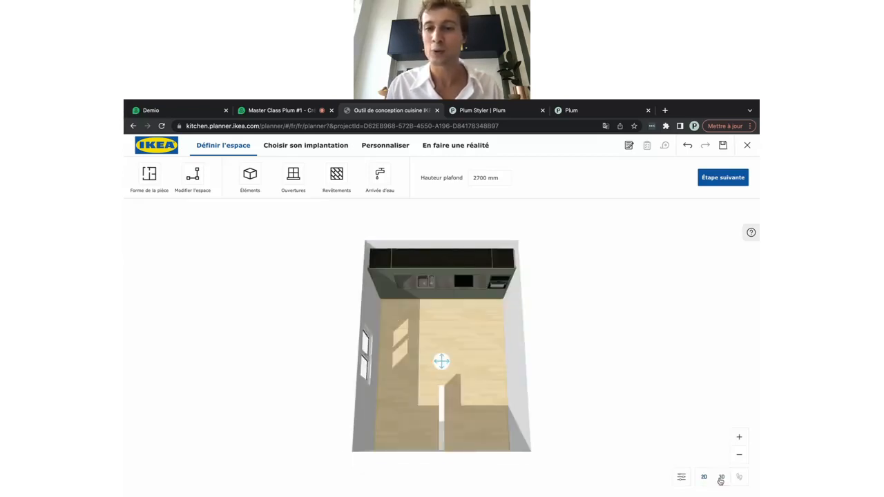
Turn the view toward the window wall and close the Structures element list
left_click_drag(492, 418, 417, 411)
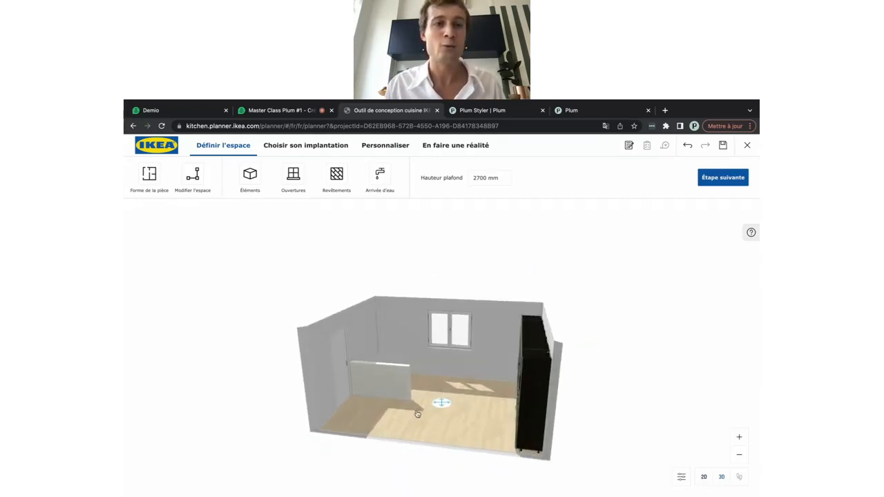
left_click(249, 181)
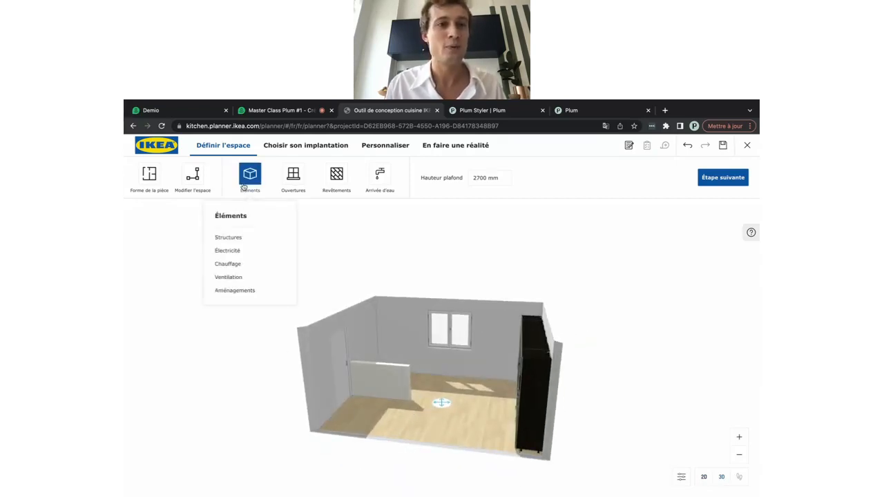
left_click(228, 238)
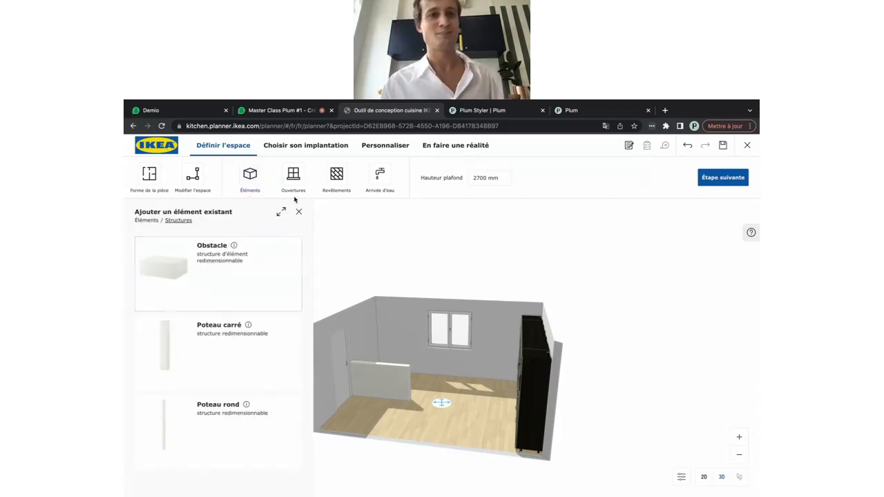
left_click(299, 211)
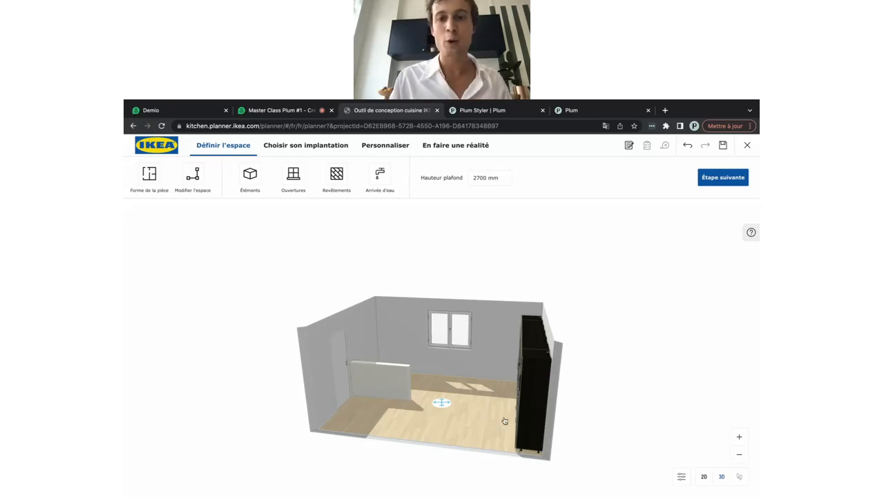
Delete the low wall obstacle and return to the Personnaliser step
left_click_drag(477, 431, 533, 433)
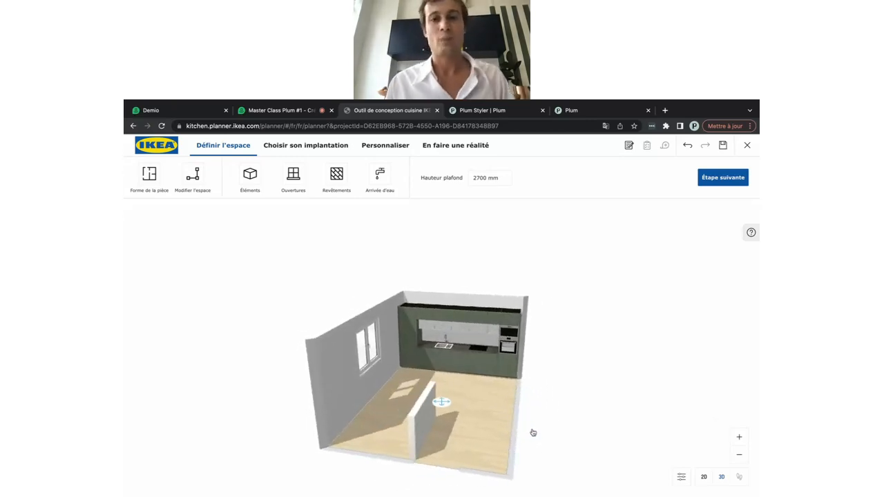
left_click_drag(493, 424, 408, 422)
left_click(394, 378)
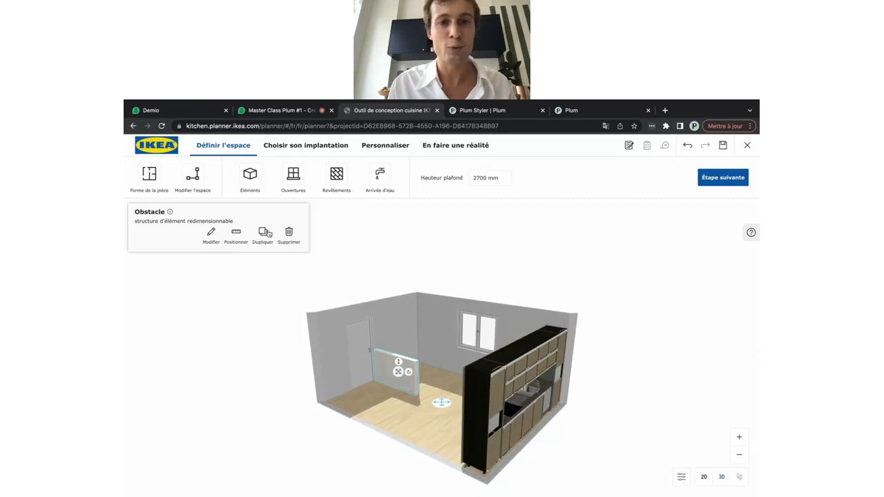
left_click(289, 233)
left_click_drag(407, 401, 398, 216)
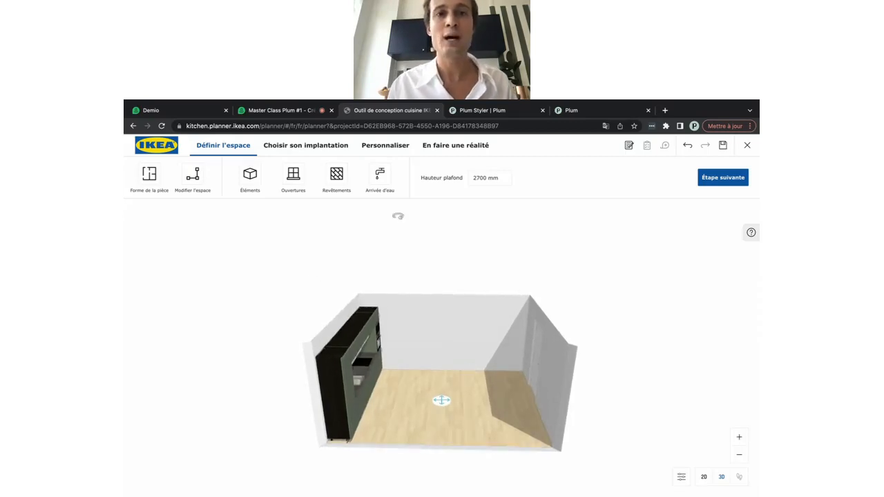
left_click(379, 146)
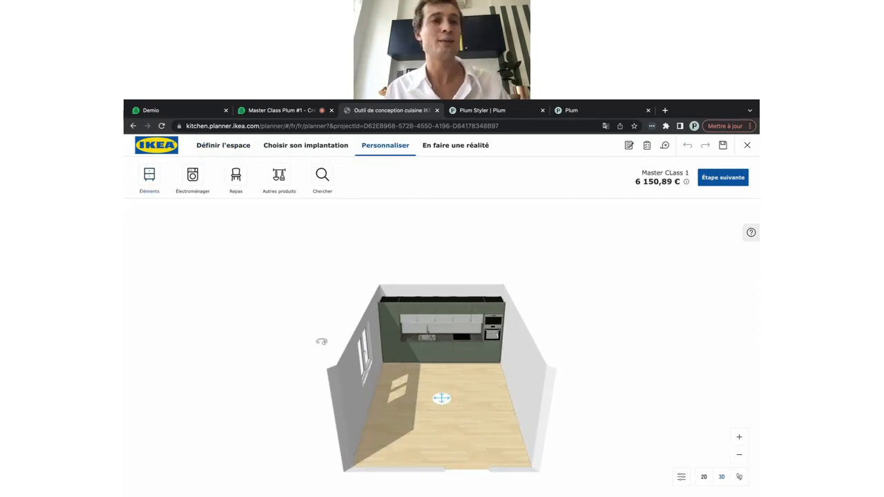
Browse the Électroménager categories Table de cuisson et four and Pose-libre generic appliances
left_click_drag(418, 430, 488, 428)
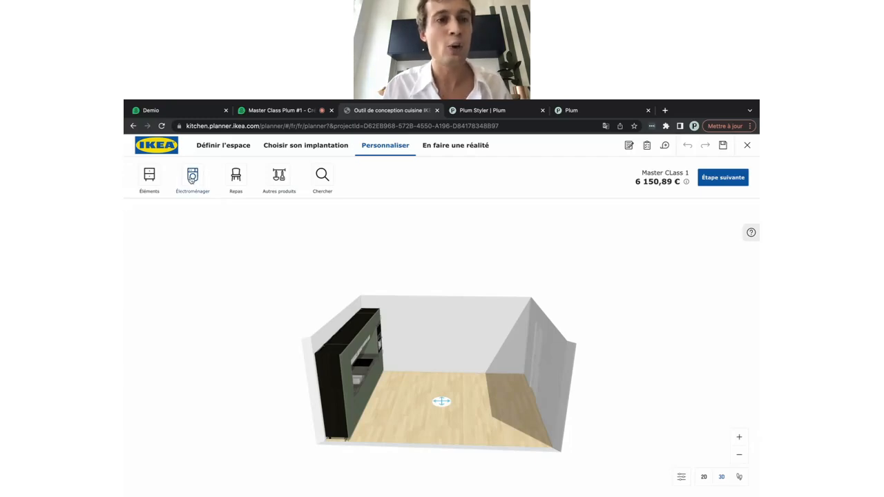
left_click(191, 178)
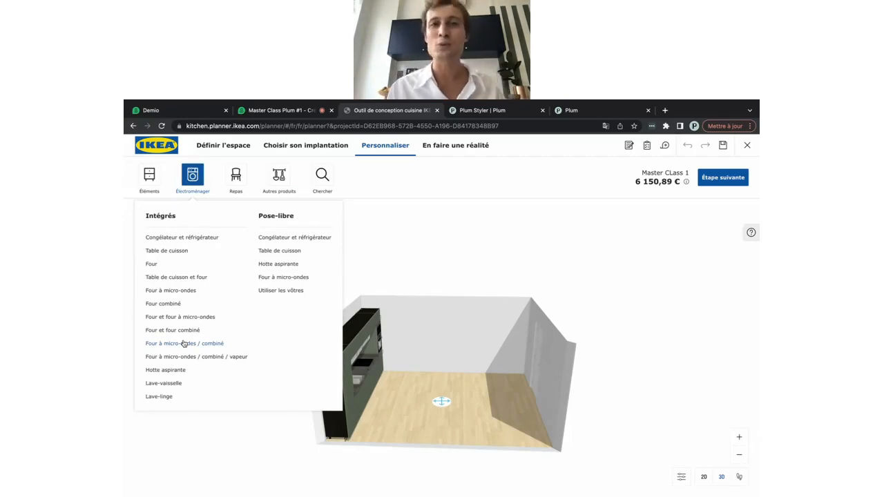
left_click(170, 277)
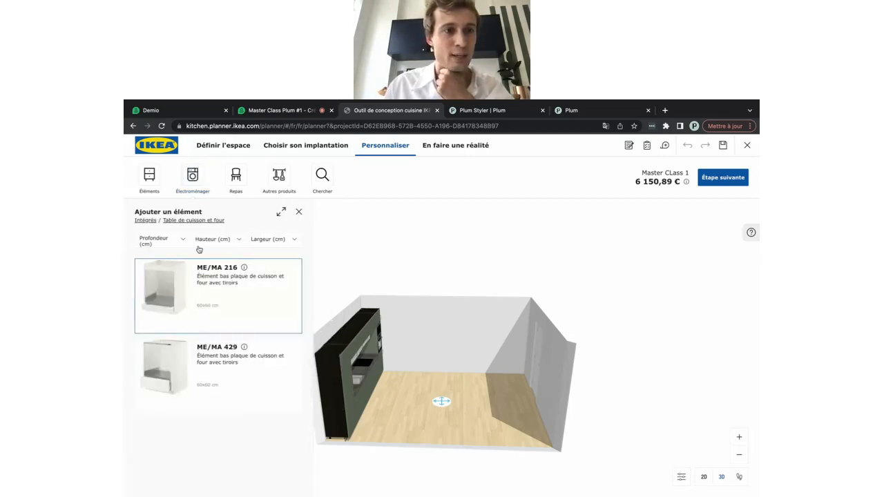
left_click(149, 178)
left_click(193, 177)
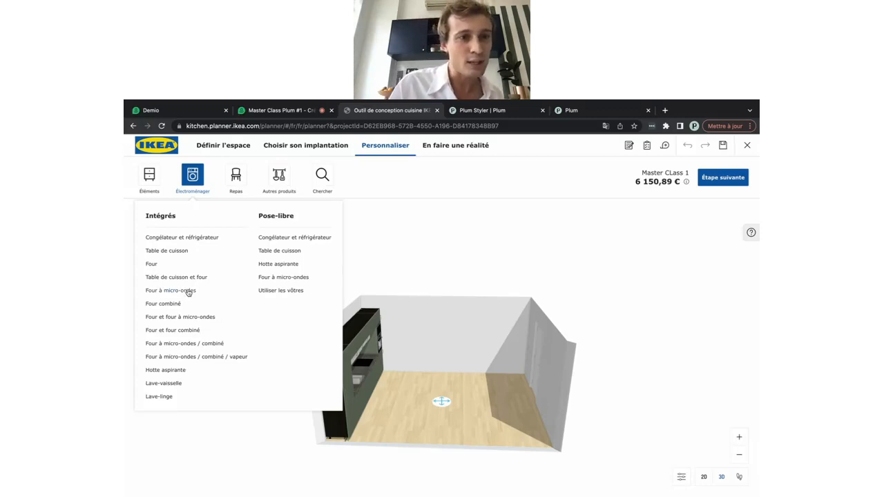
left_click(271, 292)
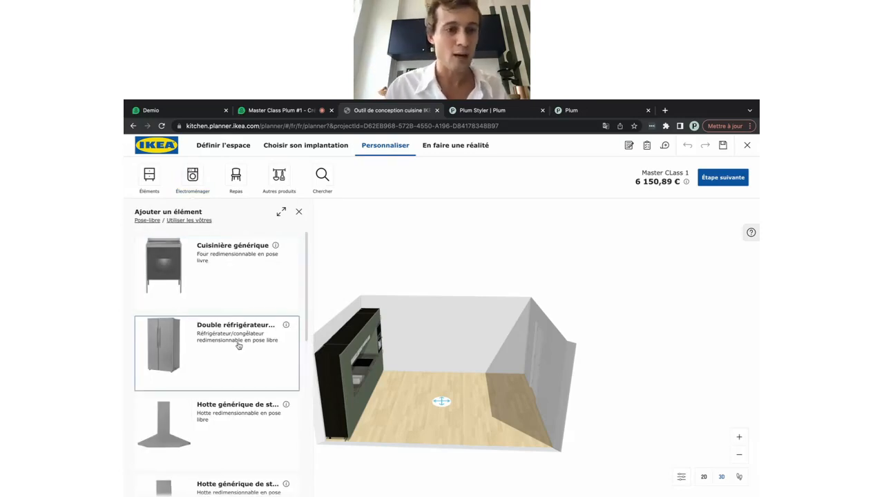
scroll(238, 345, "down", 2)
scroll(238, 345, "down", 4)
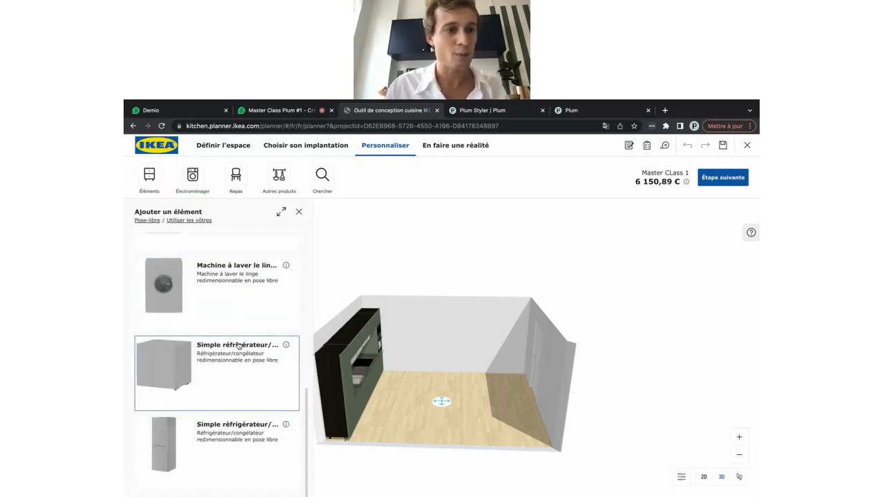
scroll(238, 345, "up", 3)
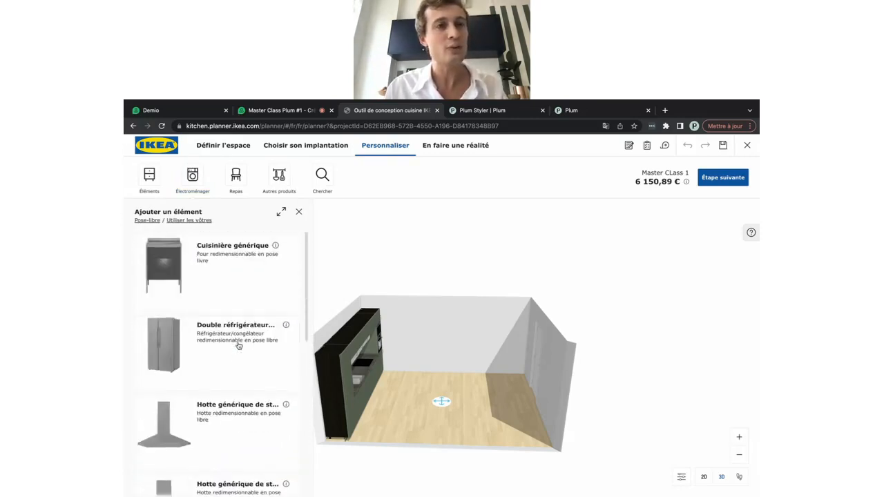
Check freestanding hobs, then add a Cuisinière générique cooker to the room
left_click(193, 176)
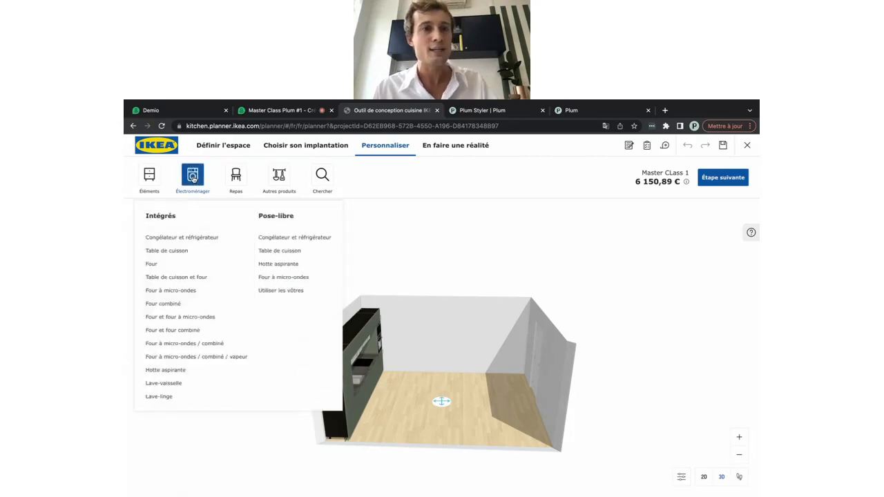
left_click(290, 253)
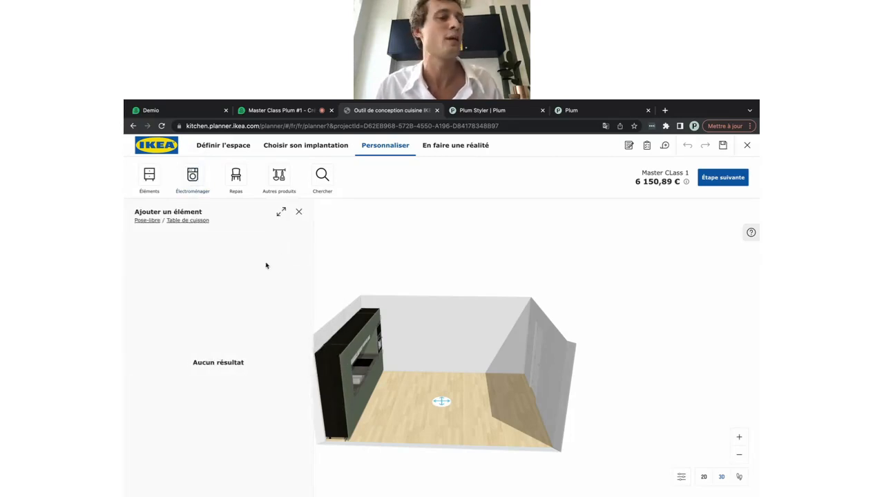
left_click(192, 178)
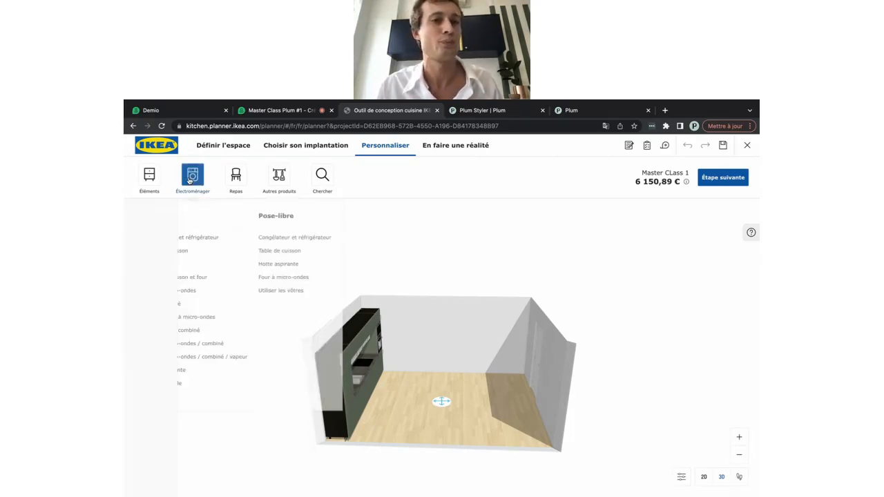
left_click(268, 291)
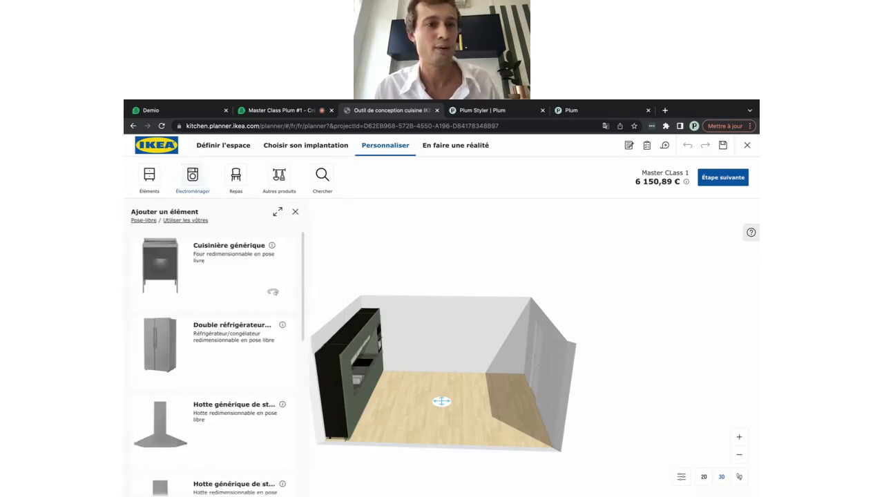
left_click(171, 283)
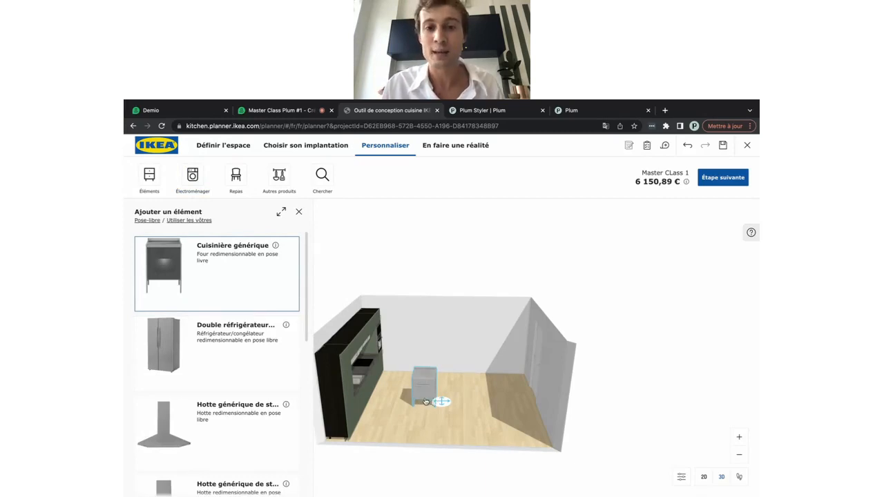
Push the generic cooker against the back wall and check its 682 × 645 × 948 mm size
left_click_drag(426, 402, 444, 377)
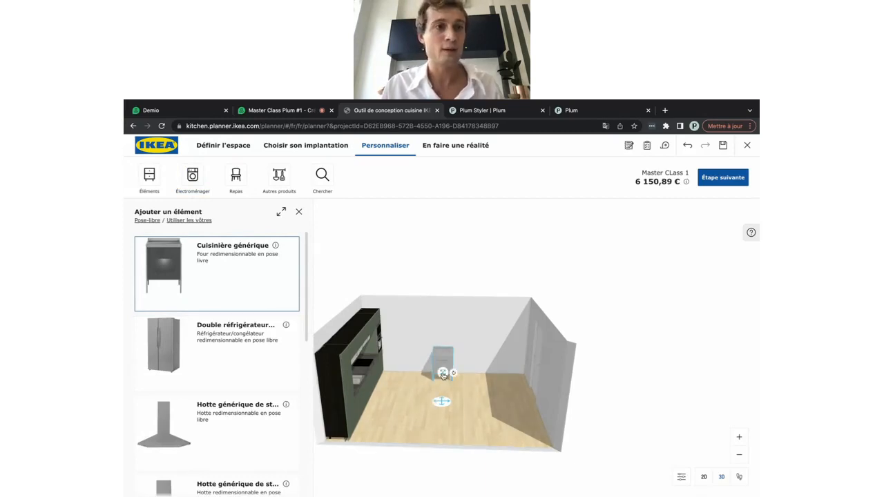
left_click(185, 182)
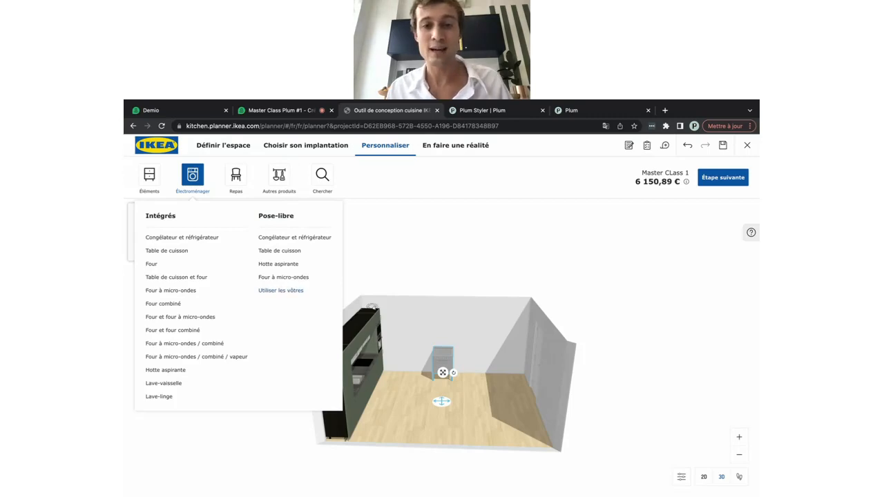
left_click(446, 362)
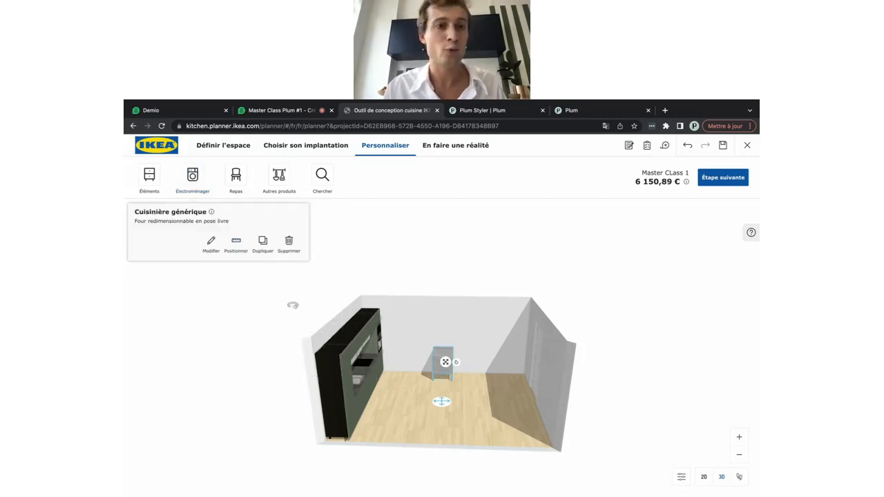
left_click(213, 252)
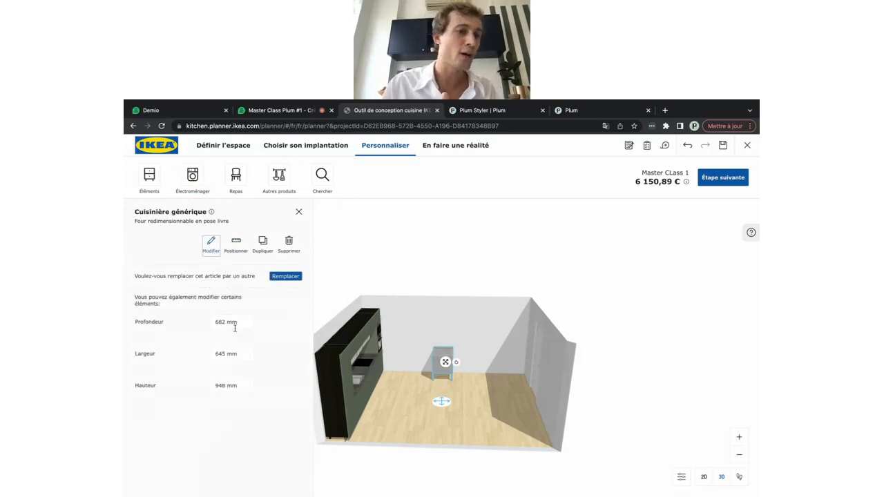
left_click(456, 388)
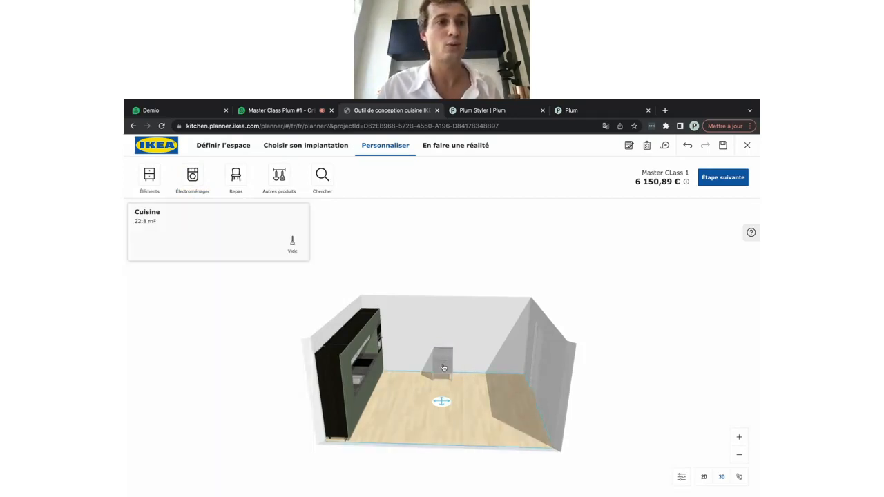
left_click(147, 185)
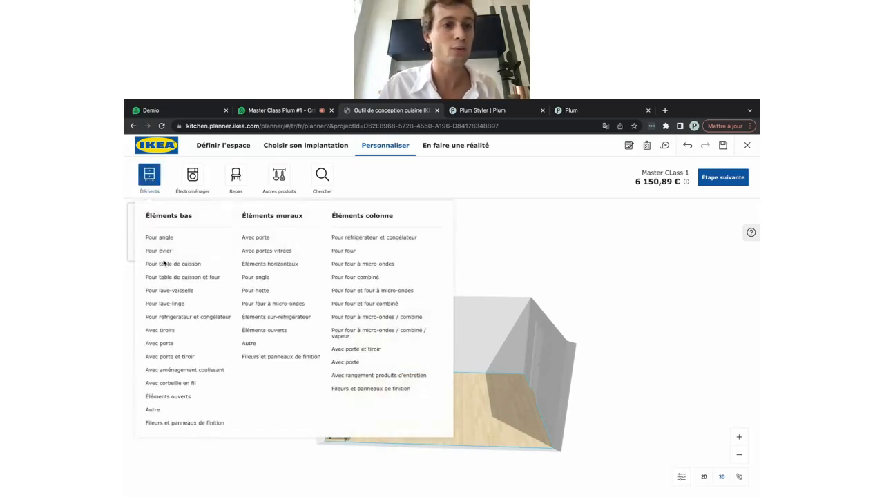
Add a 60×60 ME 102 shelved base cabinet from Éléments bas > Avec porte and slide it against the cooker
left_click(166, 344)
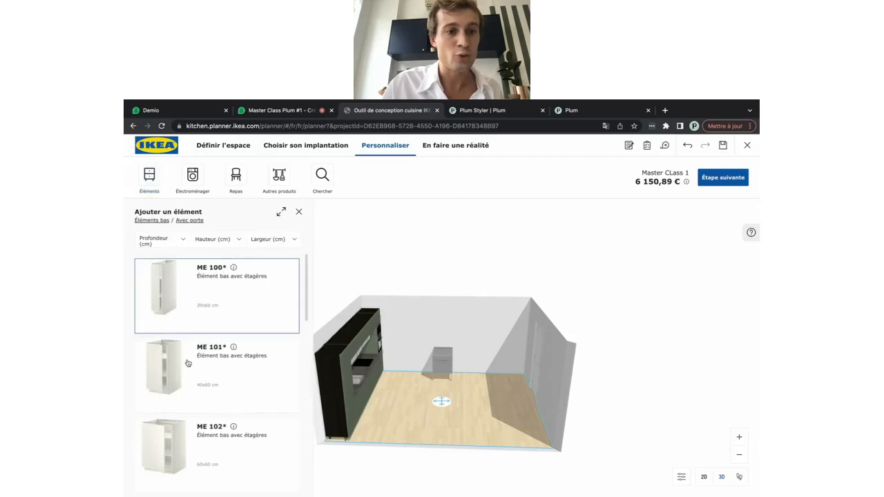
scroll(188, 363, "down", 1)
left_click(194, 399)
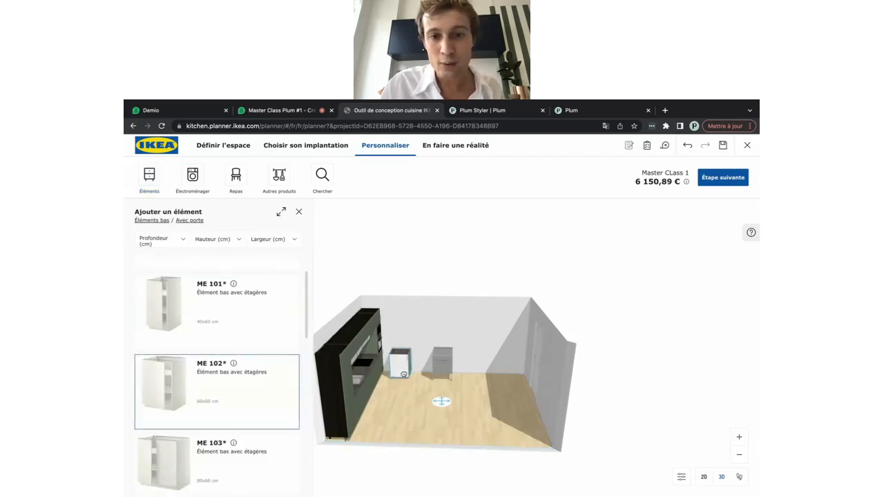
left_click_drag(404, 374, 422, 383)
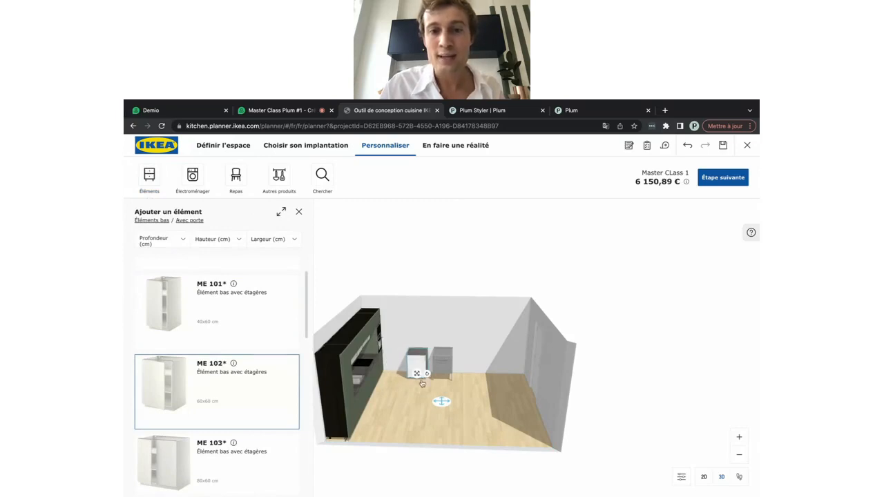
left_click_drag(463, 413, 454, 410)
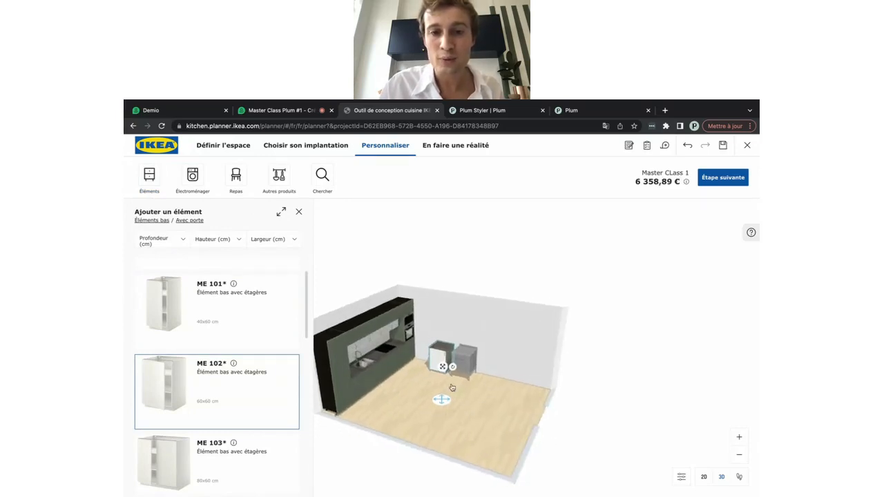
scroll(452, 387, "up", 5)
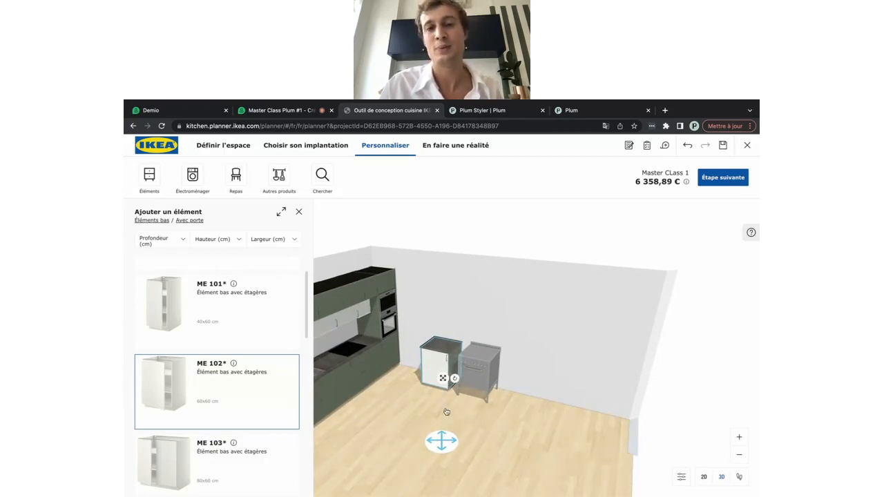
left_click_drag(410, 438, 421, 433)
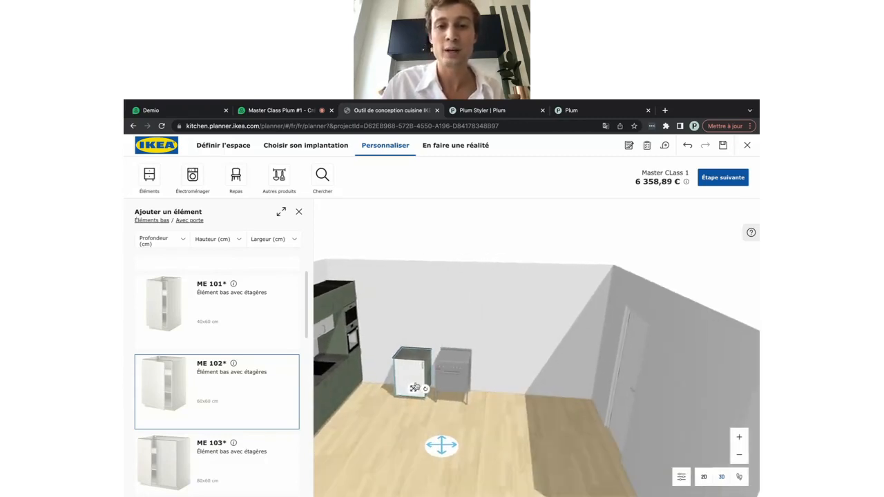
left_click_drag(415, 388, 420, 384)
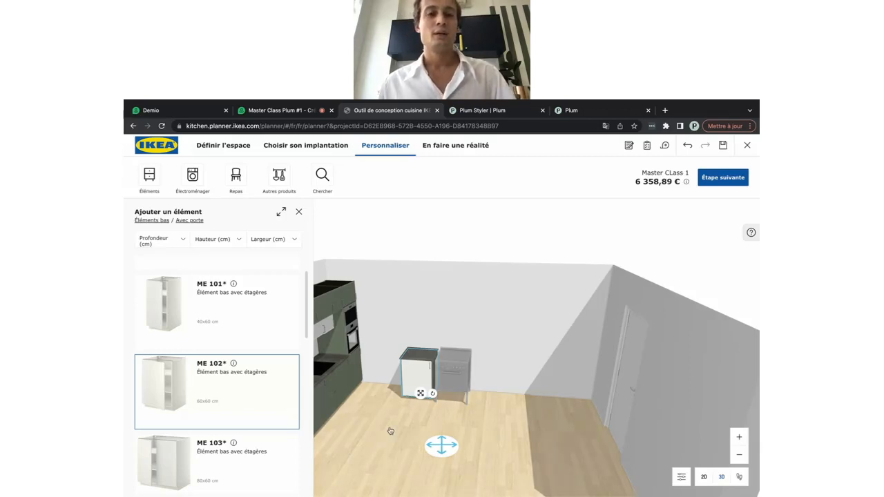
left_click_drag(390, 431, 301, 256)
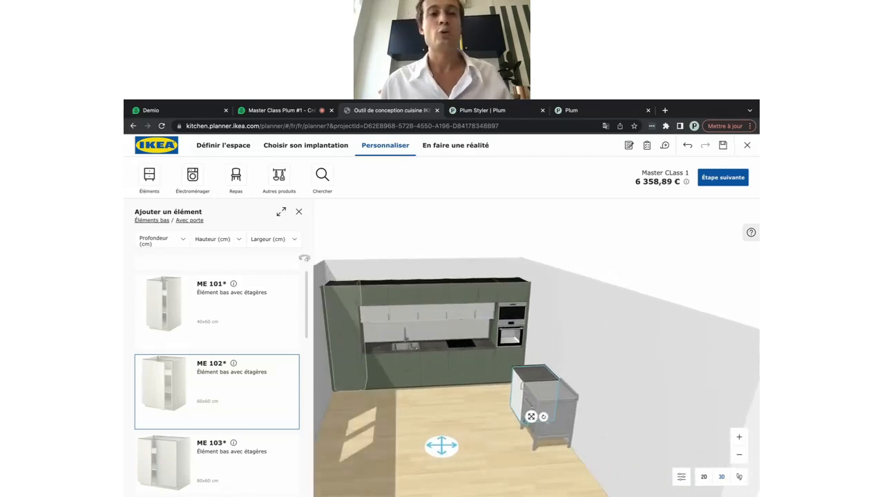
Close the 'Ajouter un élément' panel to show the whole 3D room with cooker and cabinet
left_click(300, 212)
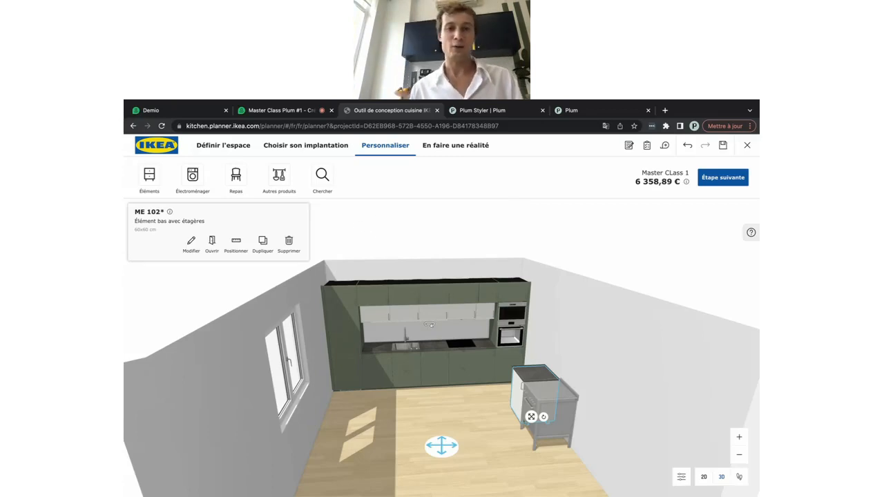
Move the camera close to the kitchen wall and select the DISKAD integrated dishwasher
left_click(375, 376)
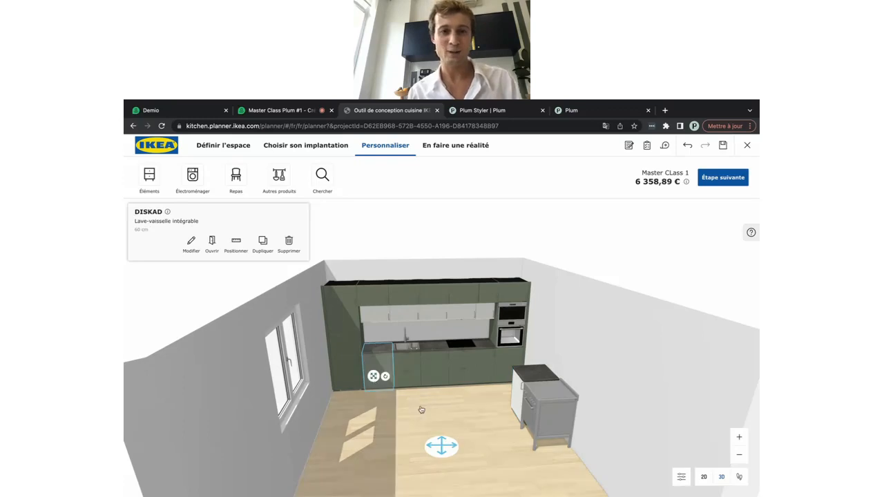
scroll(388, 407, "up", 5)
scroll(439, 466, "down", 2)
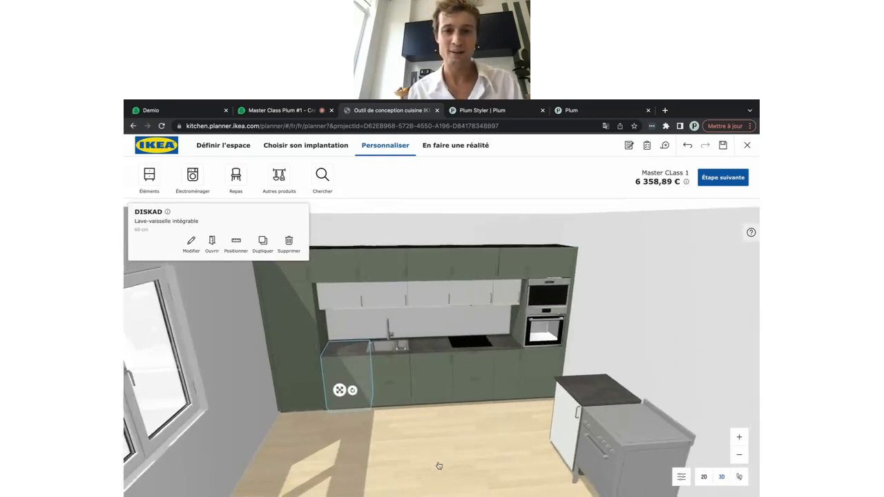
left_click_drag(439, 479, 366, 443)
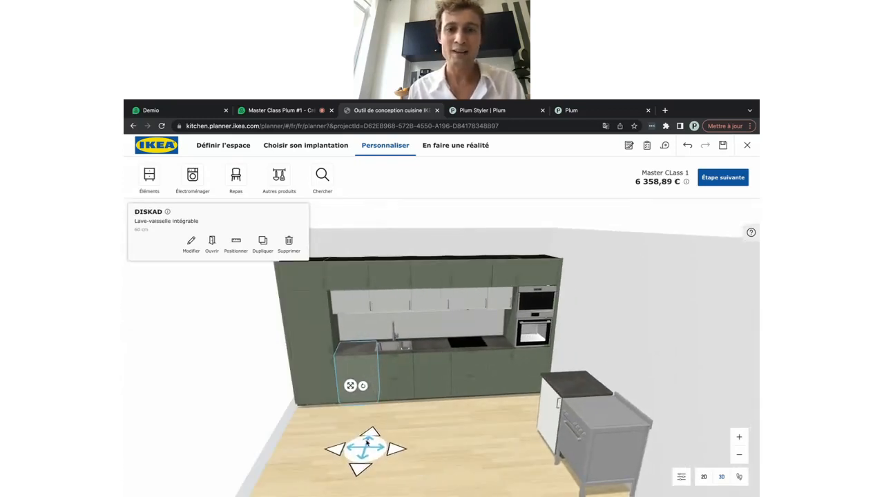
left_click(480, 482)
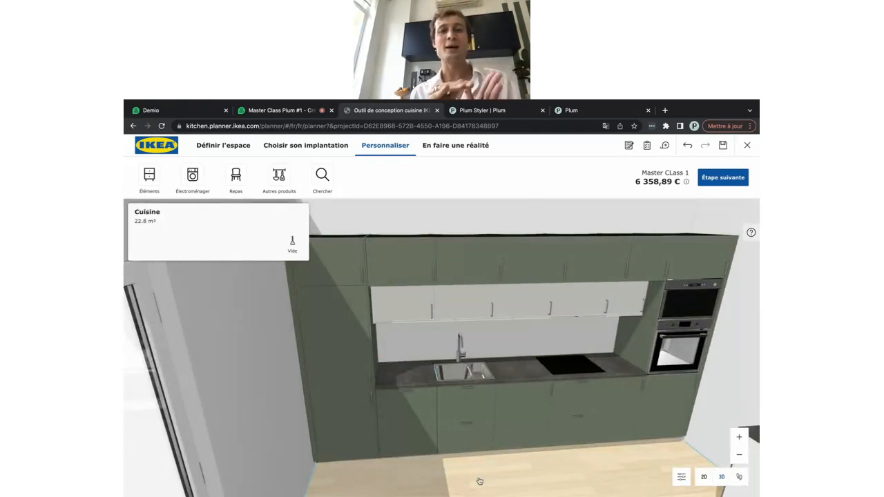
left_click(416, 422)
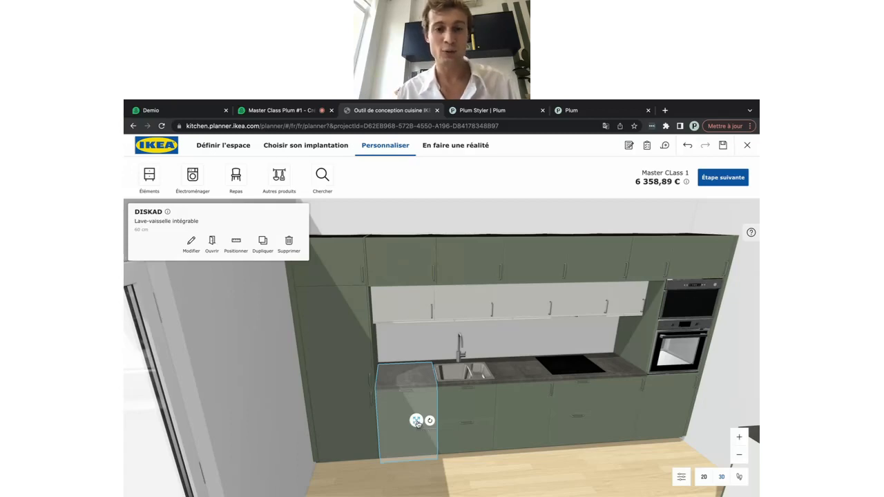
Turn the dishwasher into a customised cabinet and delete its existing front
left_click(191, 243)
scroll(197, 340, "down", 5)
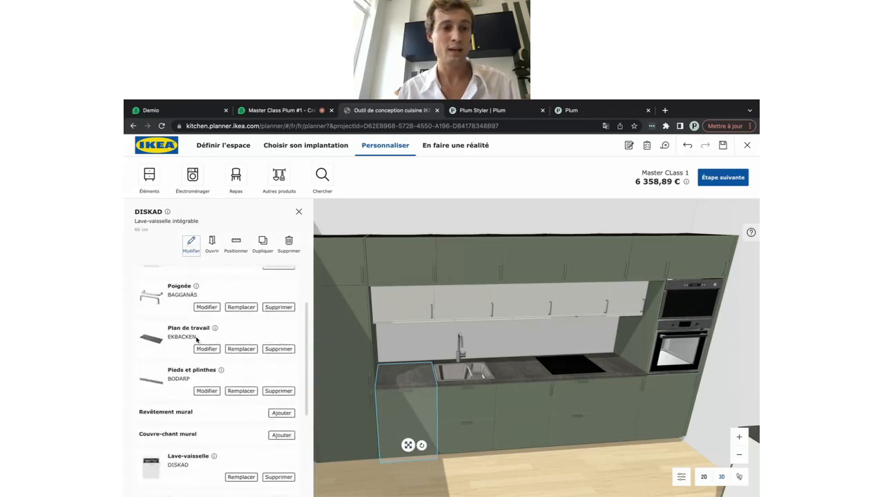
scroll(197, 340, "down", 2)
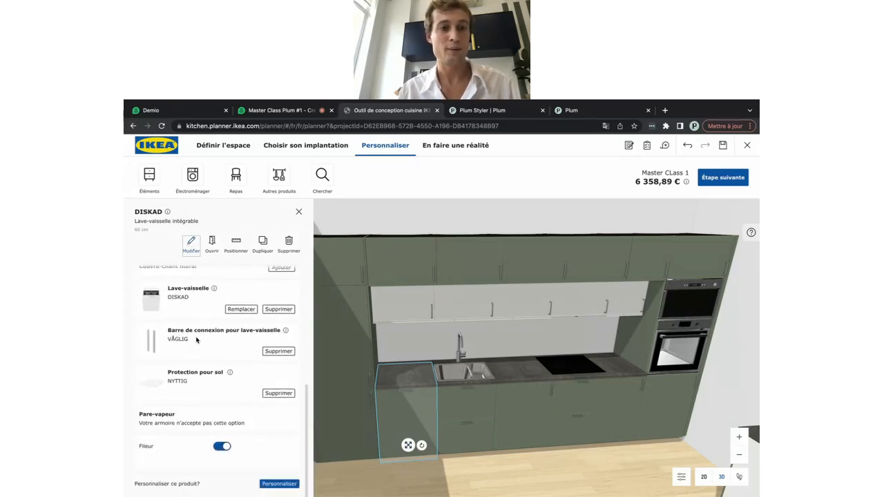
left_click(274, 484)
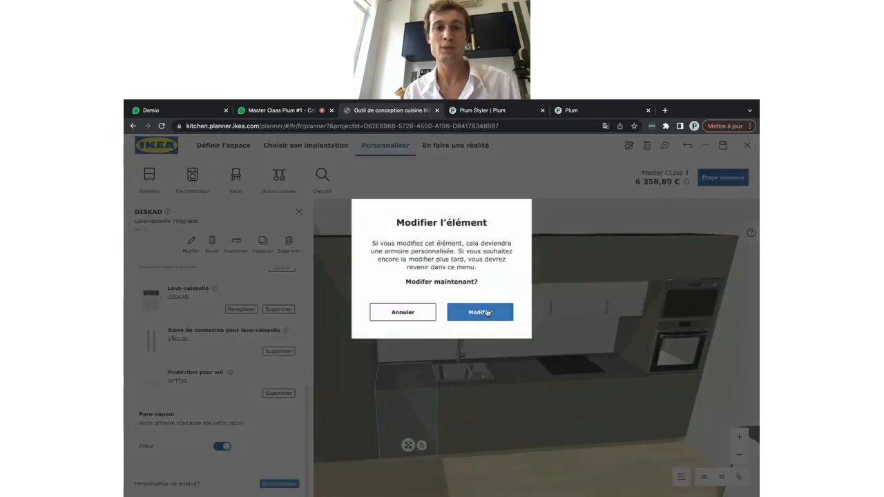
left_click(487, 313)
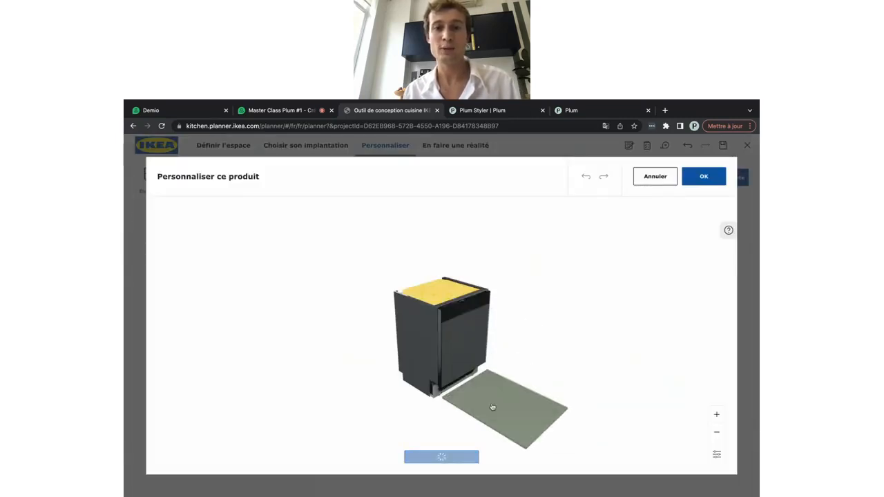
left_click(491, 406)
left_click(310, 243)
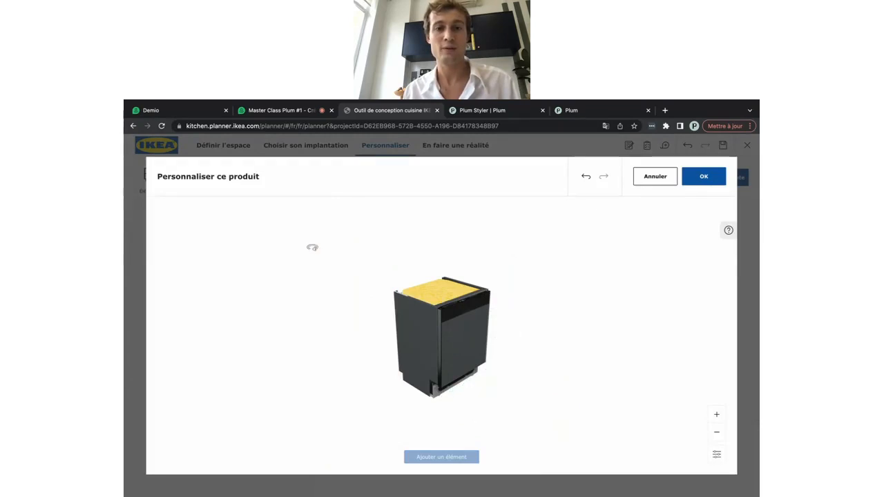
Add the 'Lave-vaisselle avec 2 façades' two-front facade to the dishwasher
left_click(441, 456)
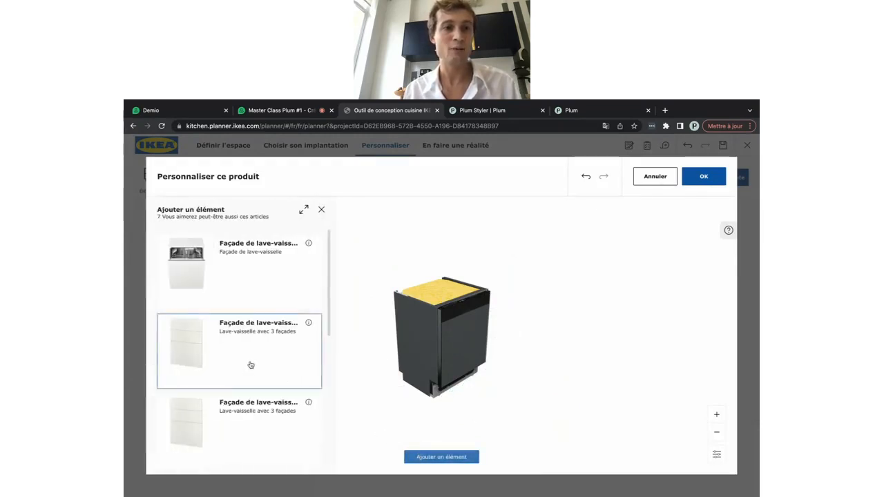
scroll(250, 364, "down", 2)
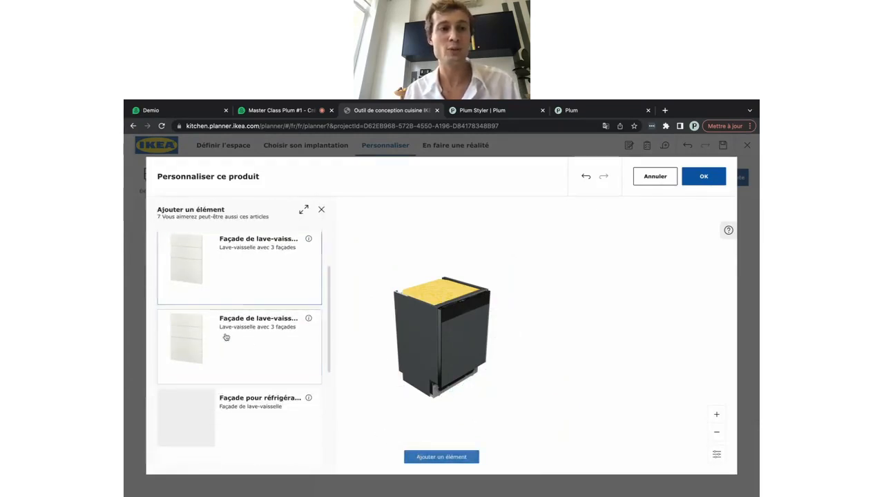
scroll(244, 355, "up", 1)
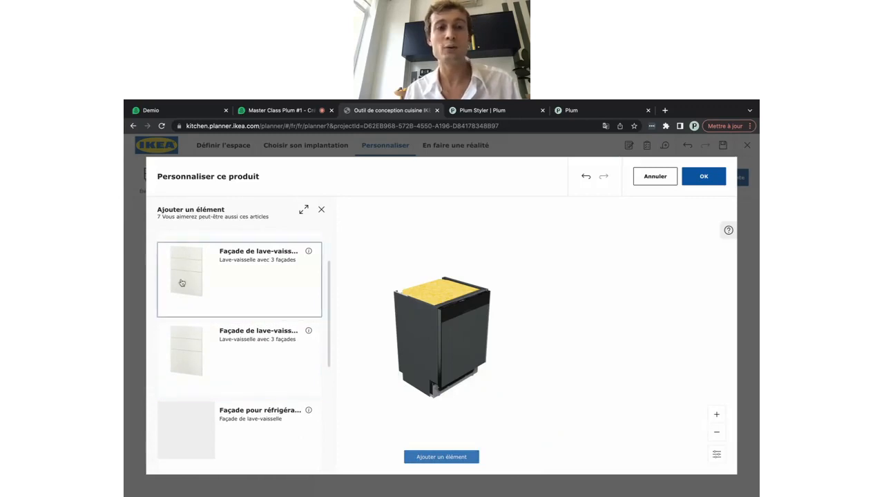
scroll(201, 338, "down", 3)
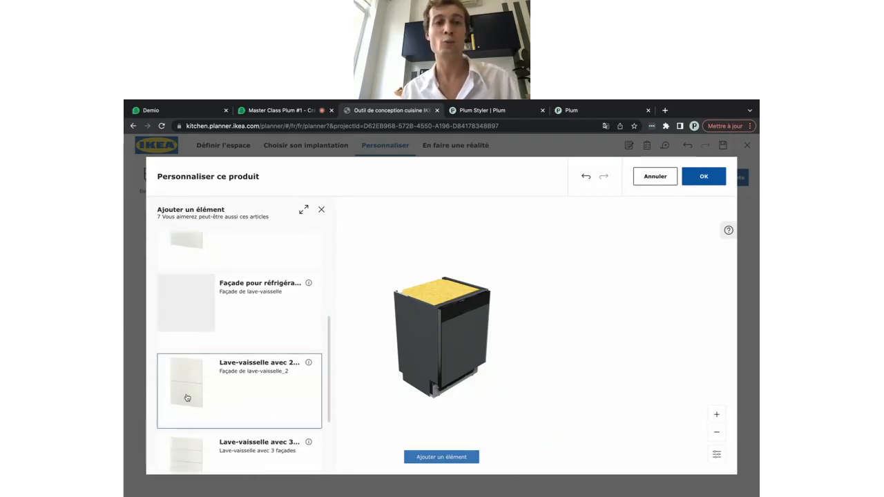
left_click_drag(187, 397, 508, 410)
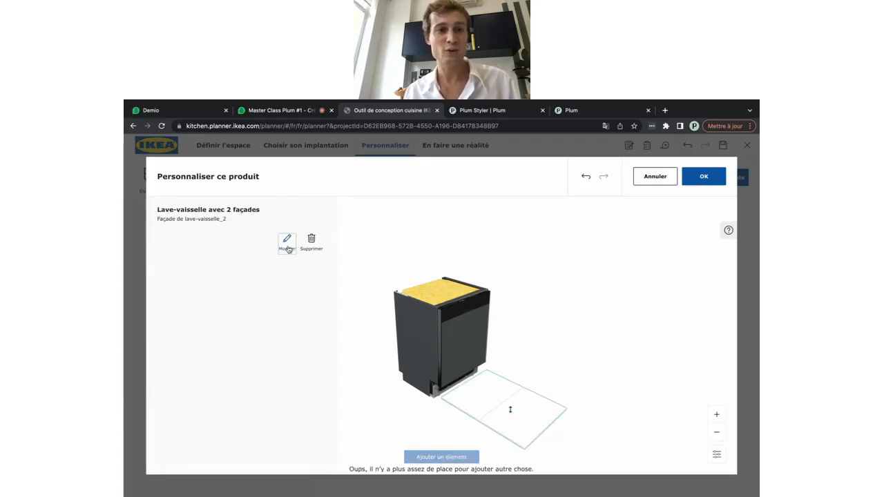
Replace both drawer fronts with BODARP grey-green and confirm the customised dishwasher
left_click(288, 248)
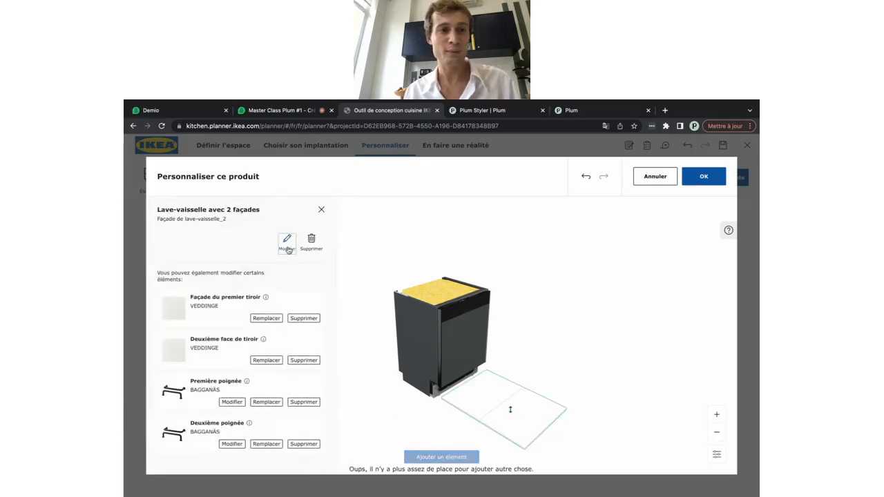
left_click(266, 319)
scroll(216, 349, "down", 5)
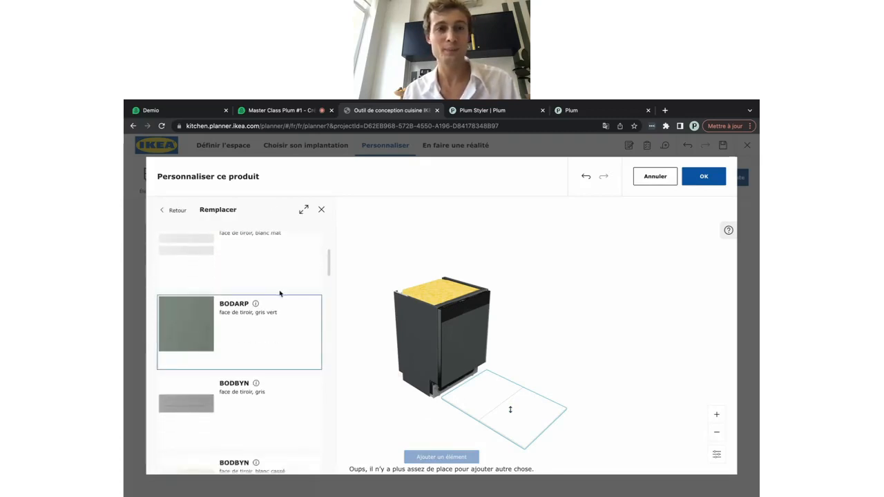
left_click(206, 329)
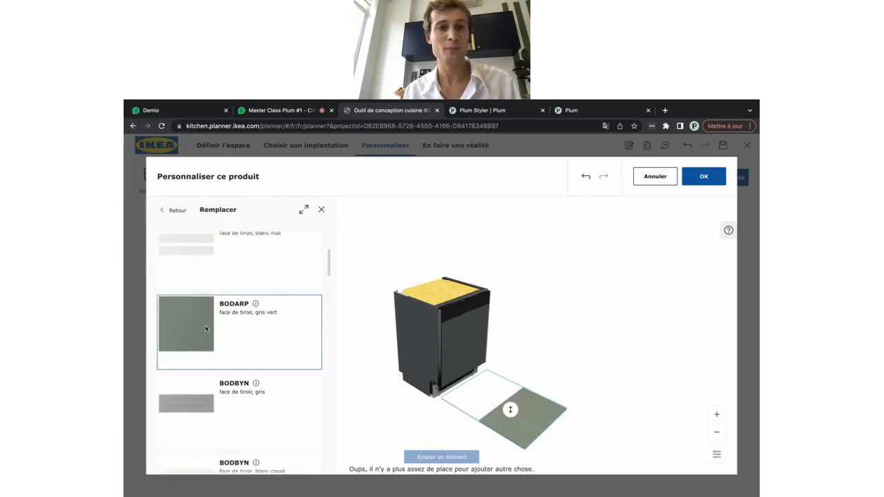
left_click(321, 210)
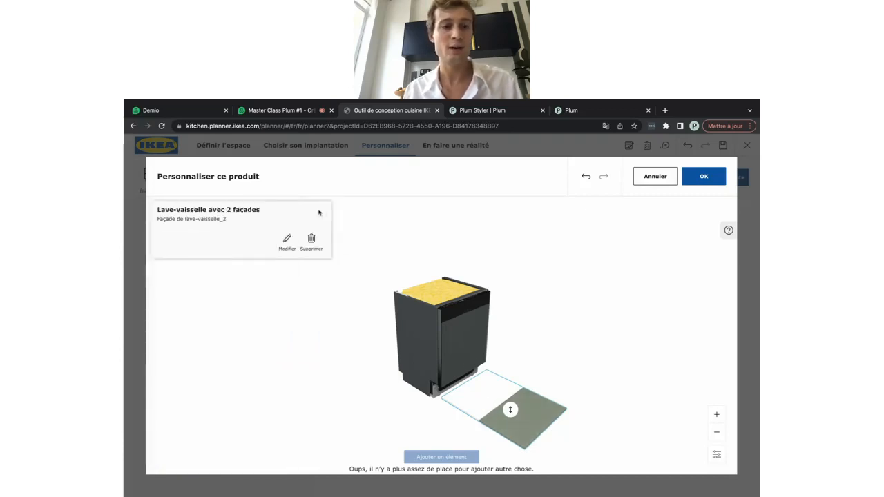
left_click(286, 238)
left_click(263, 364)
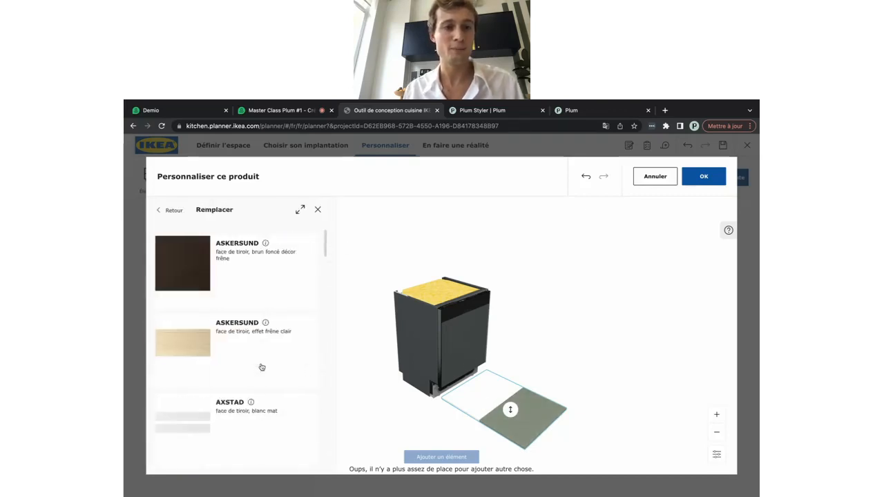
scroll(262, 366, "down", 5)
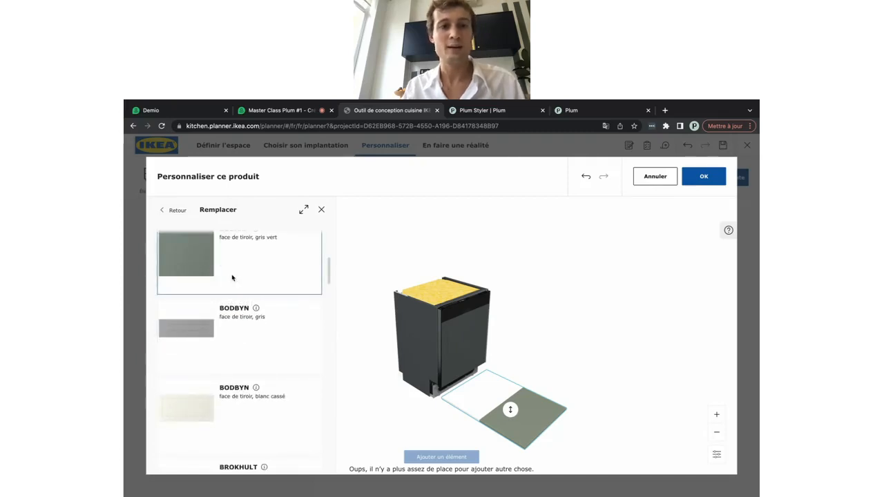
left_click(232, 278)
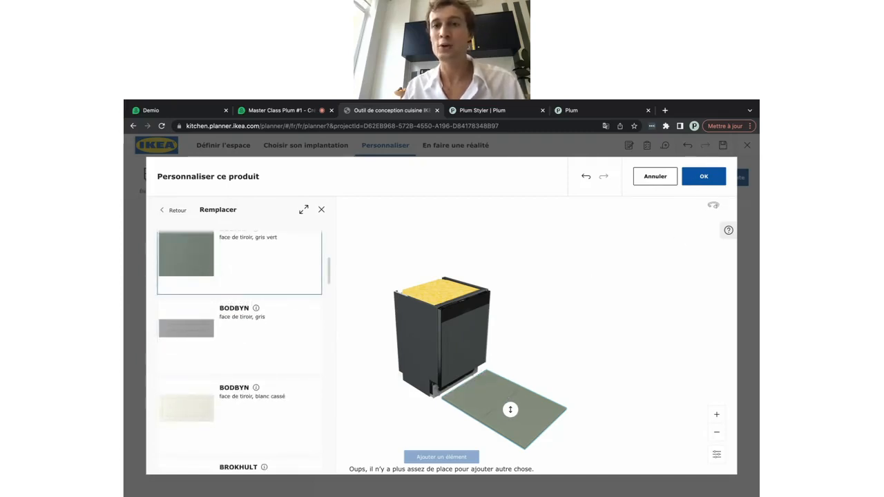
left_click(702, 177)
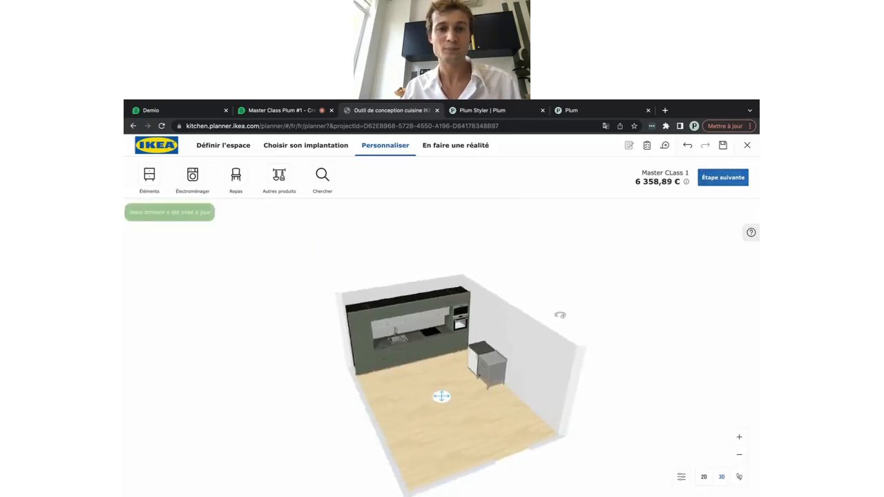
Zoom in on the green kitchen run
scroll(381, 385, "up", 5)
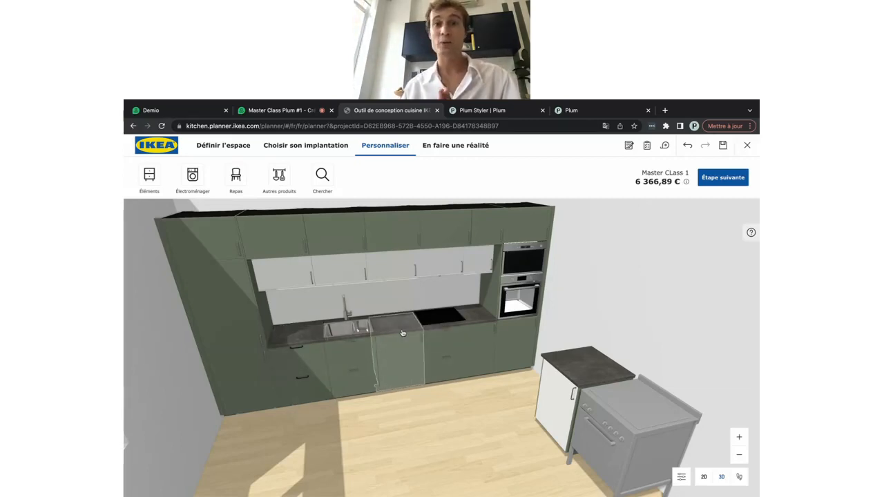
Select the ME 102* base cabinet beside the sink and open its editable components
left_click(403, 332)
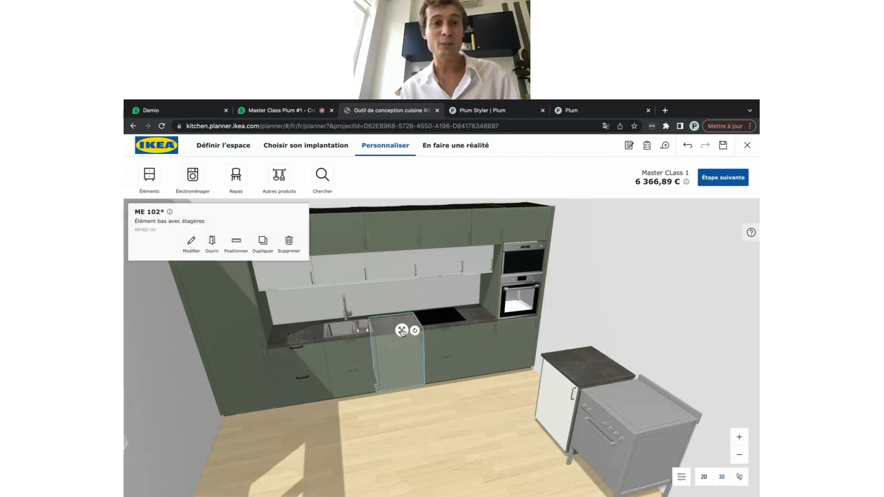
left_click(191, 243)
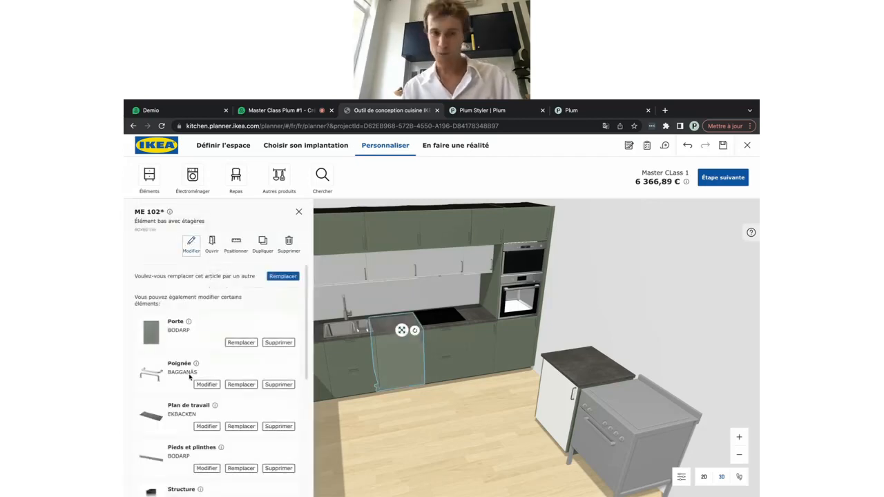
scroll(189, 377, "down", 2)
scroll(190, 377, "down", 1)
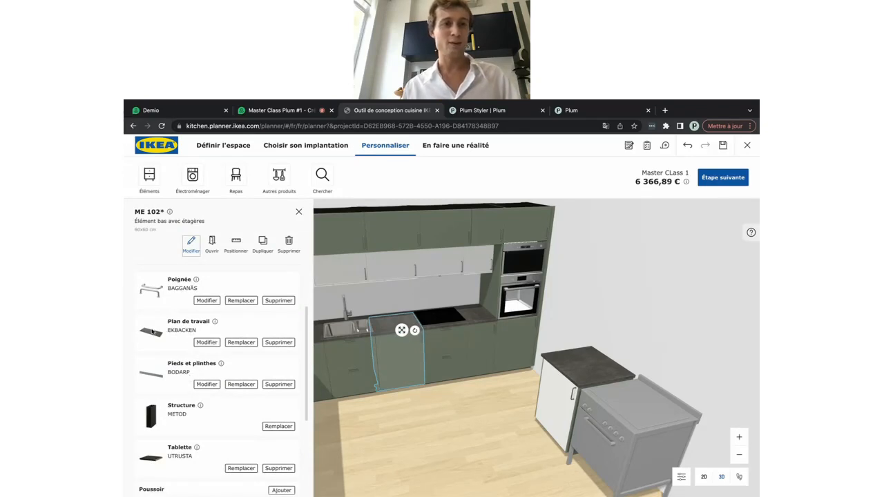
Apply the white EKBACKEN laminate worktop to all countertops and turn the view to face the wall
left_click(241, 342)
scroll(252, 341, "down", 3)
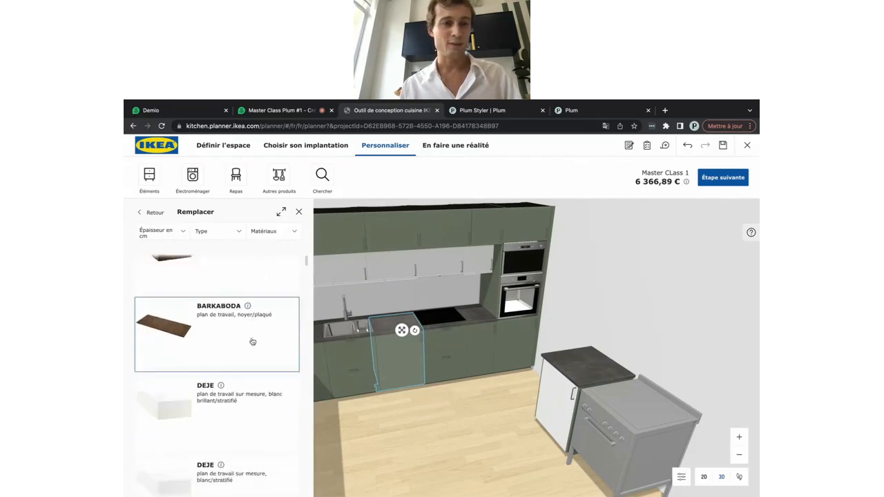
scroll(252, 341, "down", 1)
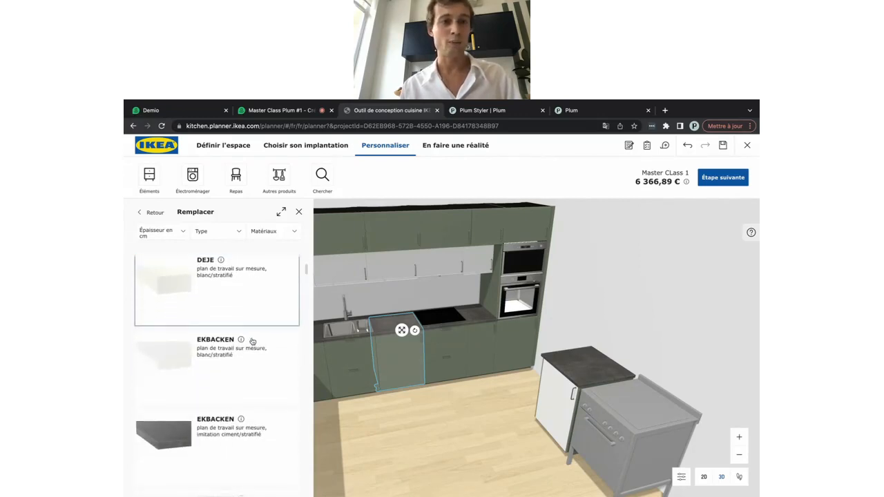
left_click(178, 356)
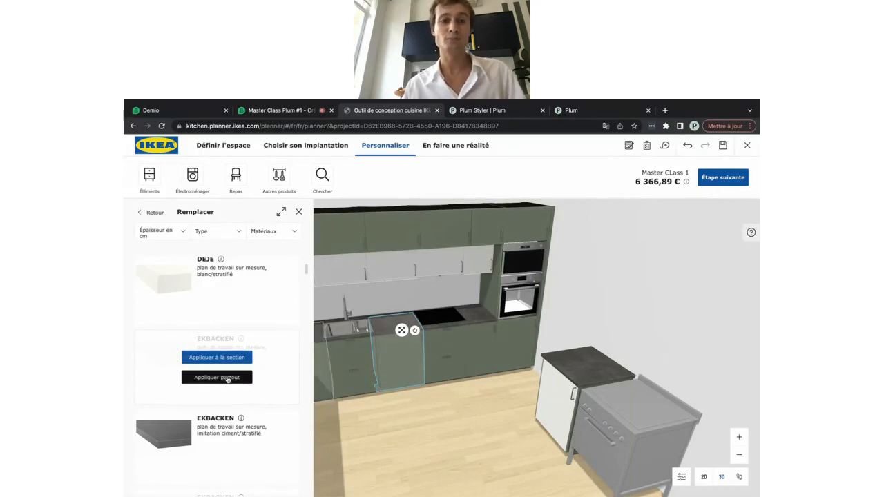
left_click(228, 378)
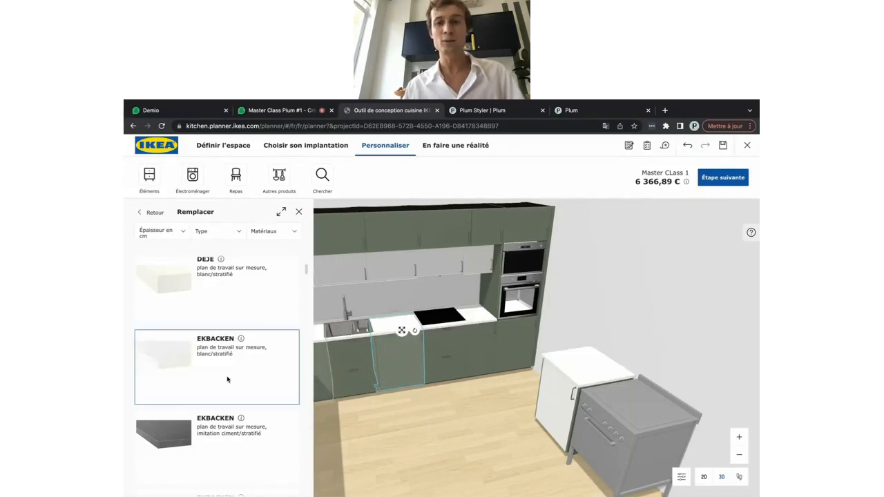
left_click(398, 436)
left_click_drag(461, 478, 427, 466)
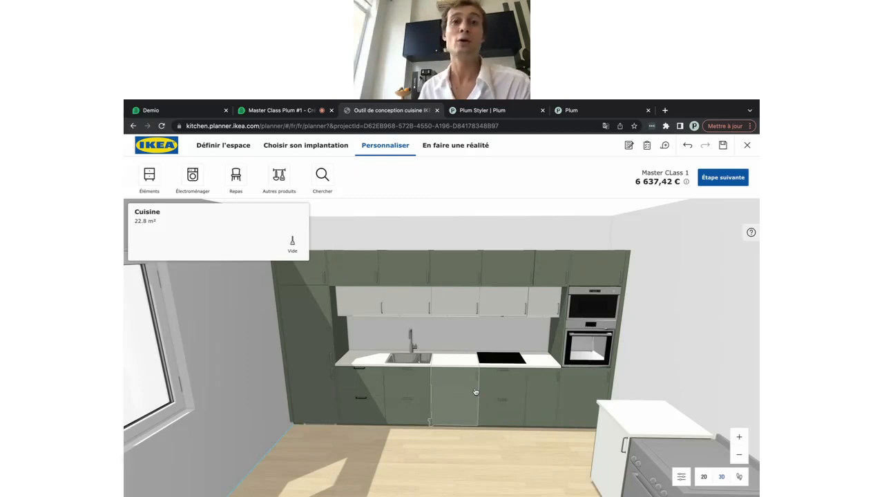
Open the Plum Living Inspiration articles and scroll through the kitchen tips
left_click(576, 111)
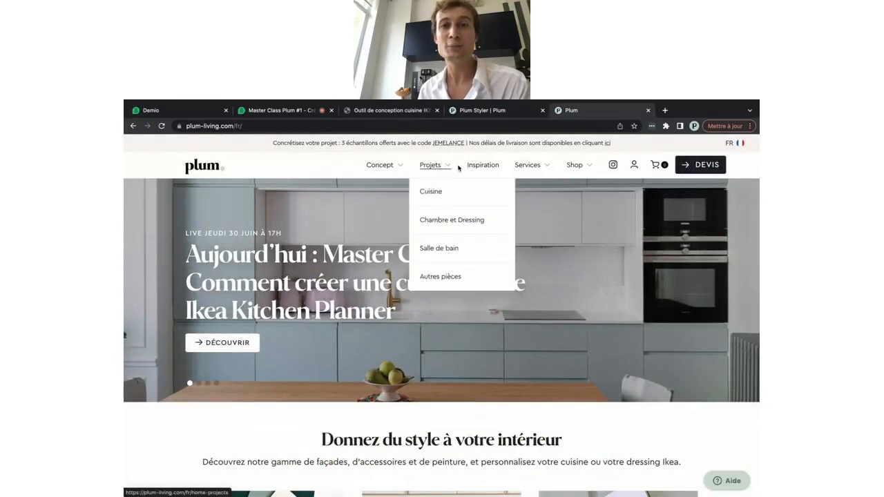
left_click(488, 168)
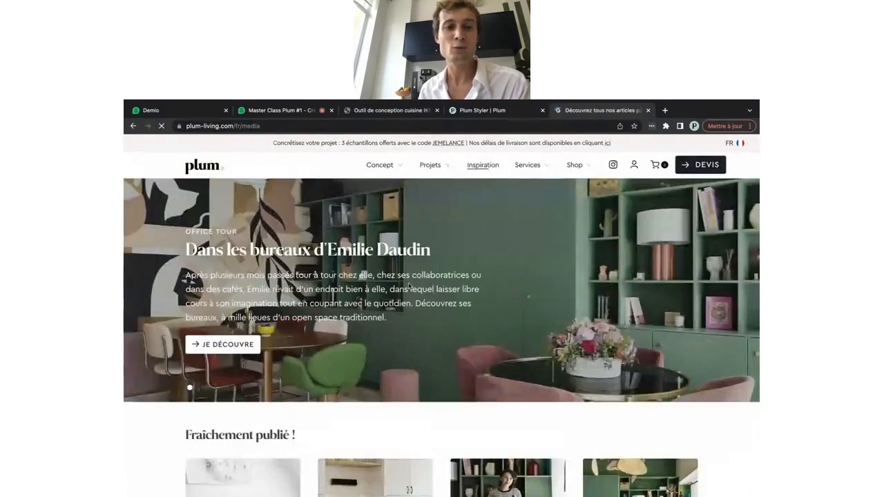
scroll(409, 285, "down", 3)
scroll(409, 286, "down", 1)
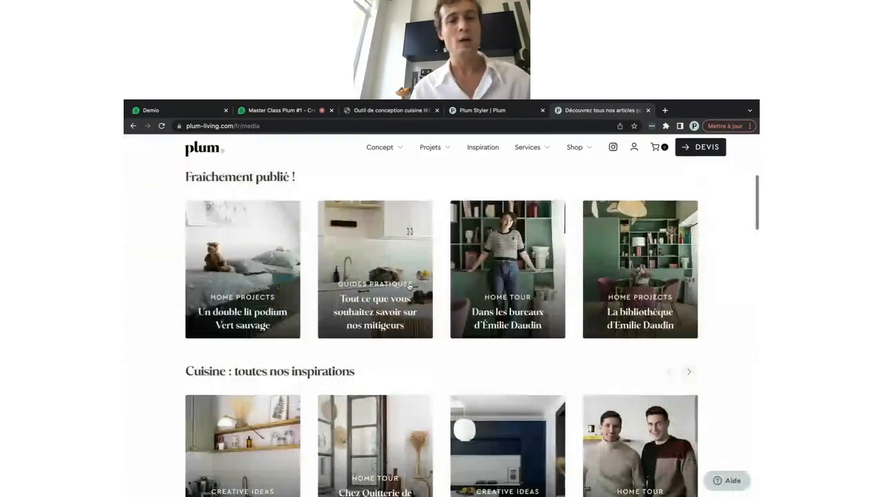
scroll(409, 285, "down", 1)
scroll(409, 286, "down", 1)
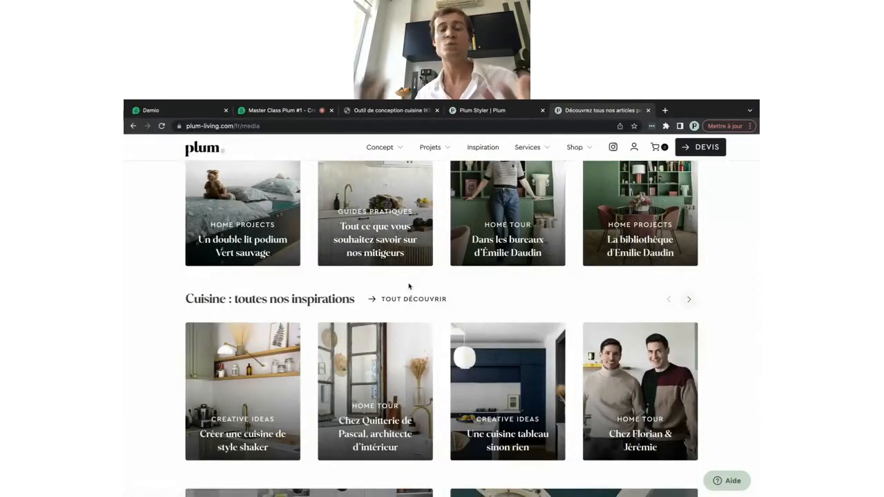
scroll(409, 286, "down", 5)
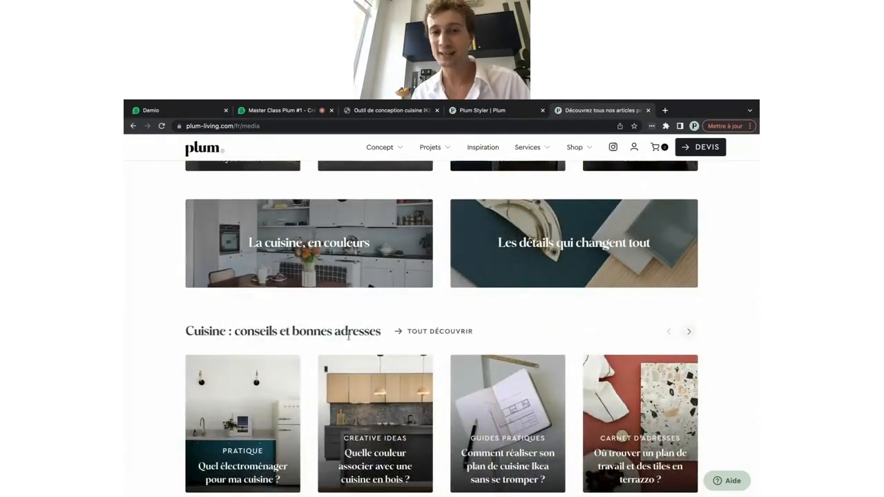
Browse the Kitchen Planner tutorial videos, then go back to the IKEA kitchen plan
scroll(348, 339, "down", 1)
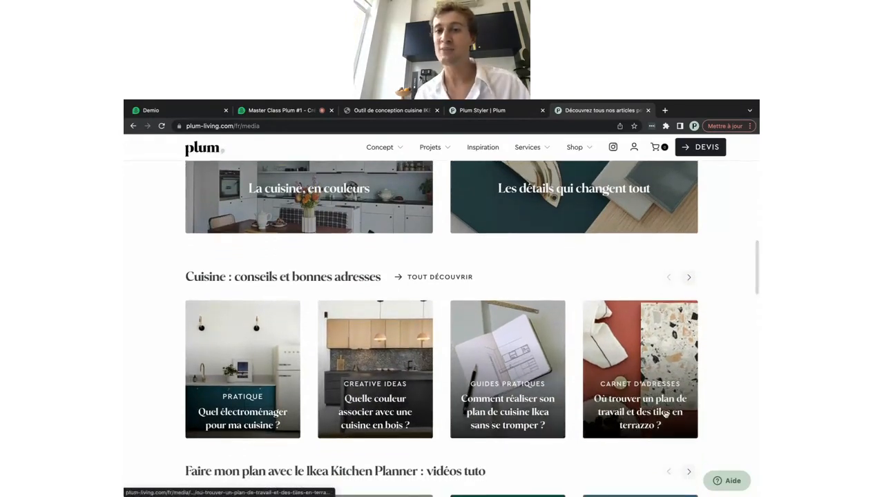
scroll(644, 421, "down", 1)
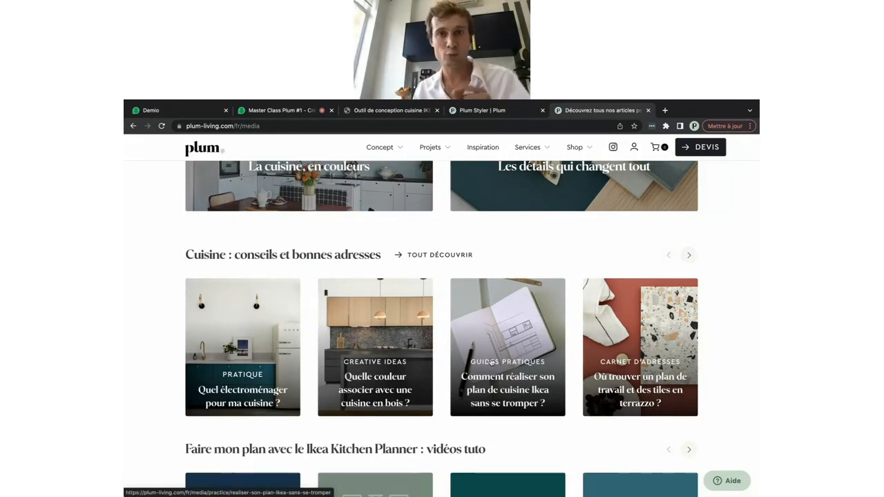
scroll(492, 362, "down", 2)
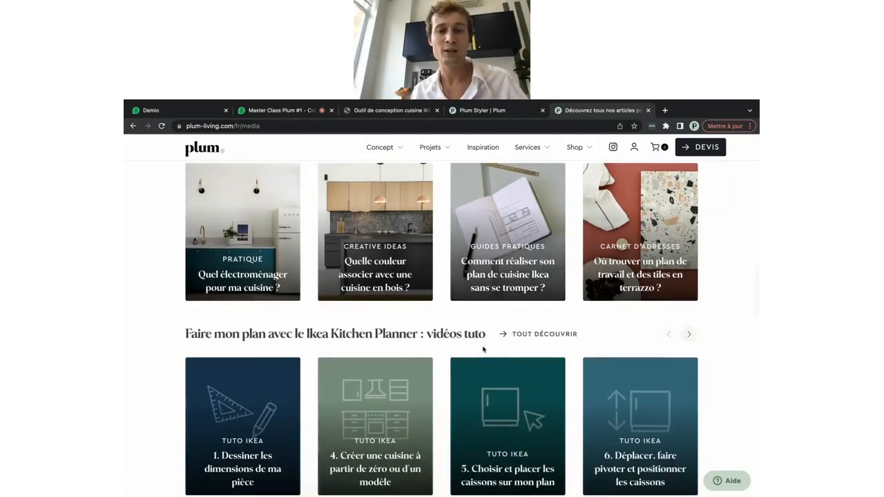
scroll(241, 387, "down", 2)
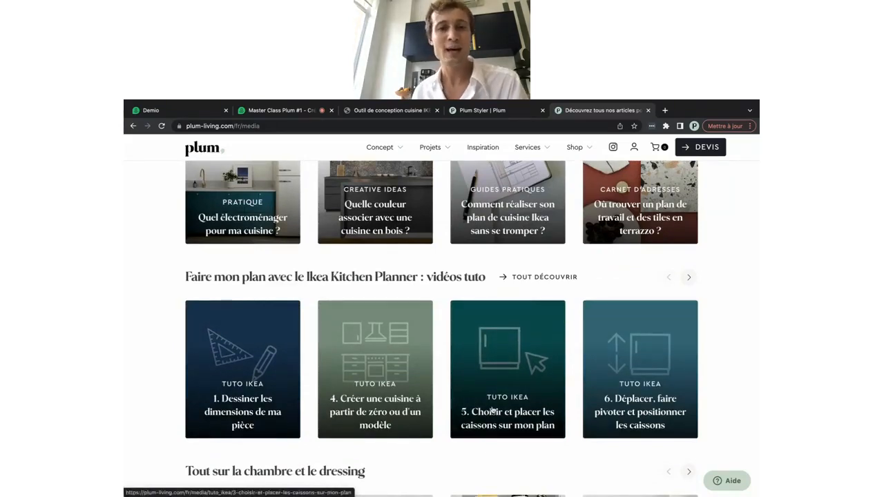
scroll(386, 345, "up", 3)
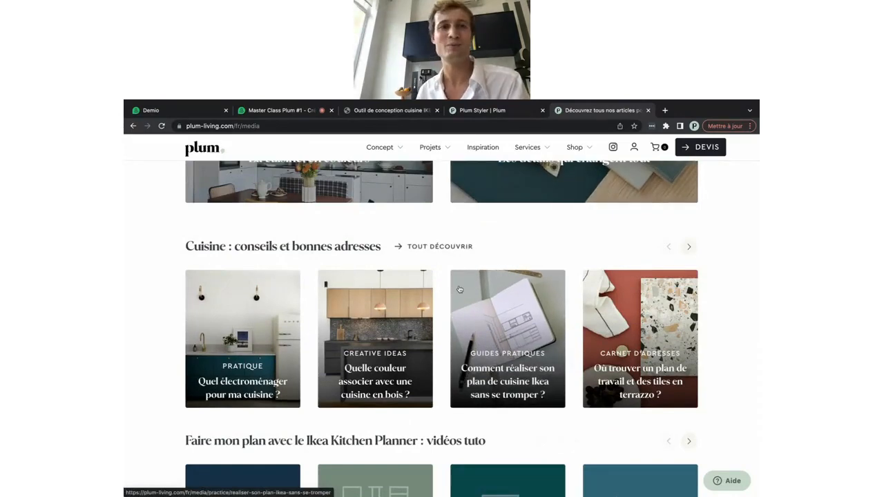
left_click(298, 113)
left_click(395, 112)
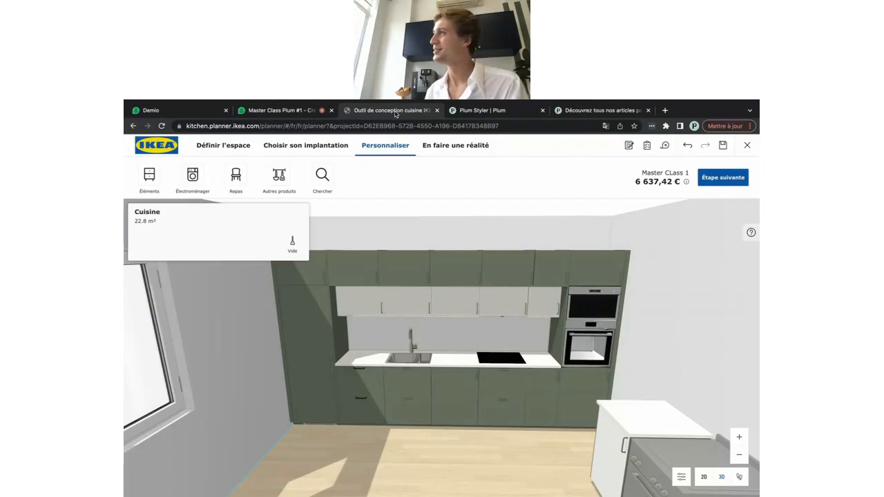
Switch to the Plum Styler | Plum browser tab
left_click(464, 112)
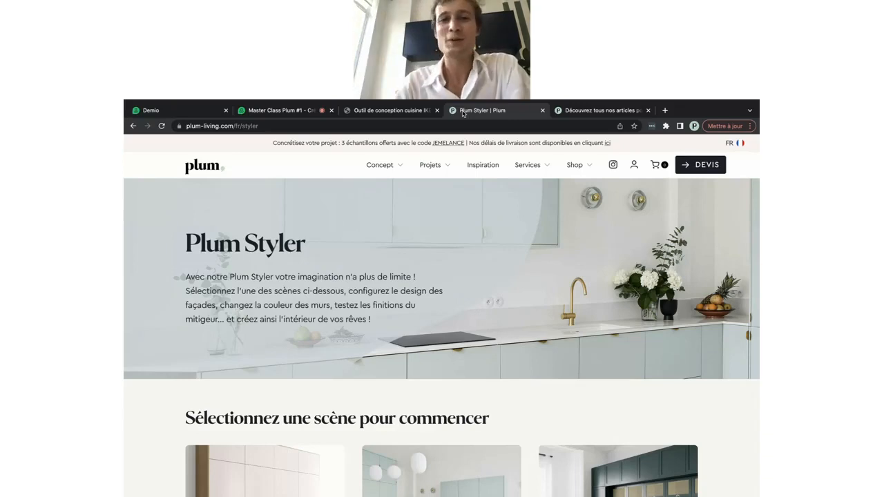
Open the Echantillons de façades page from the Plum Shop menu
scroll(459, 235, "down", 2)
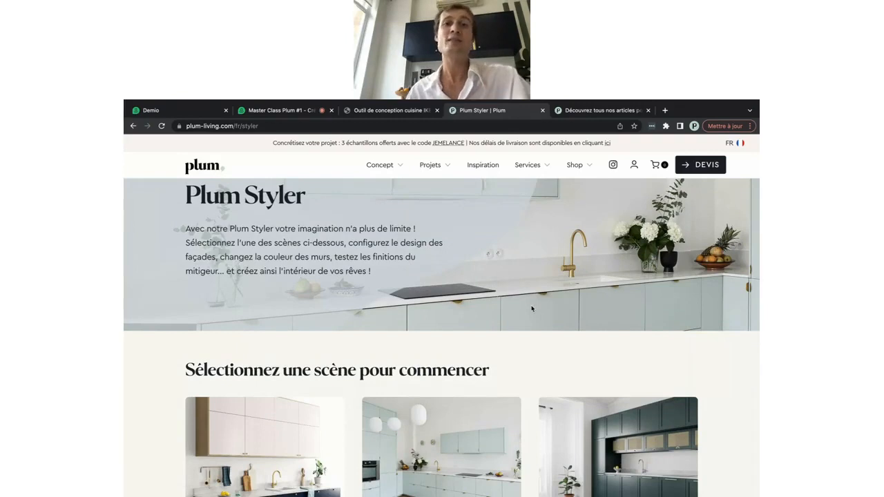
mouse_move(576, 165)
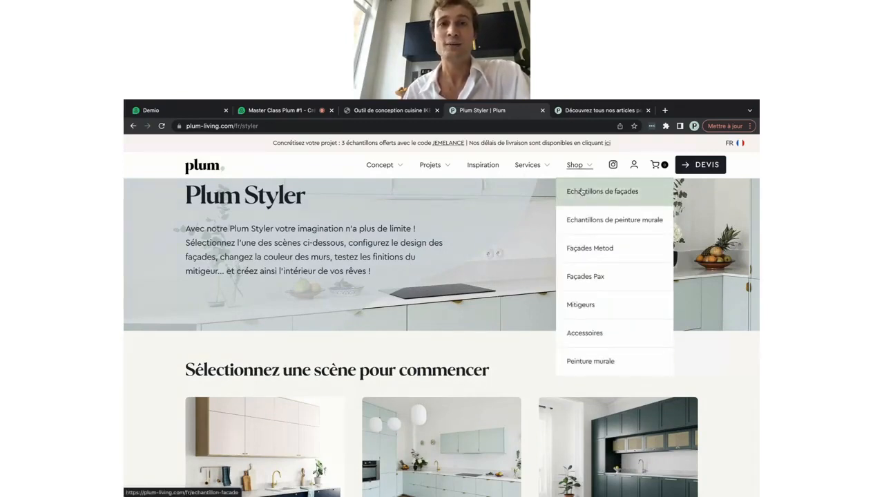
left_click(582, 192)
scroll(477, 280, "down", 1)
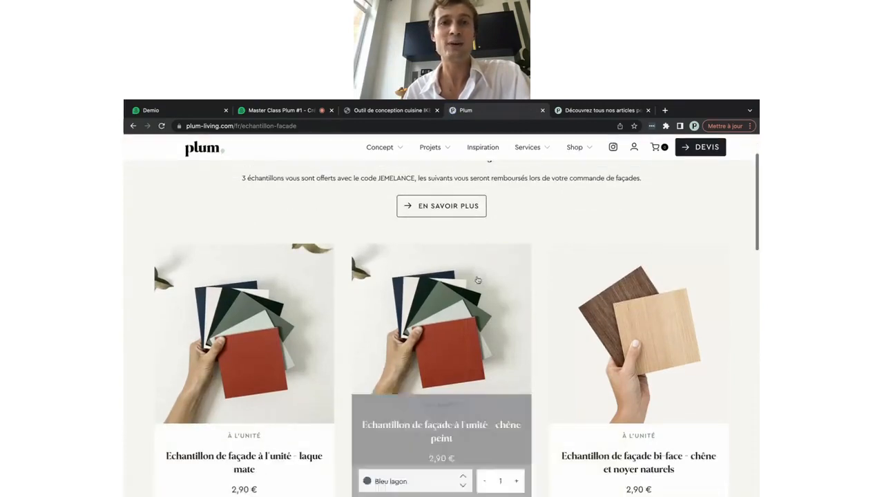
scroll(477, 280, "up", 1)
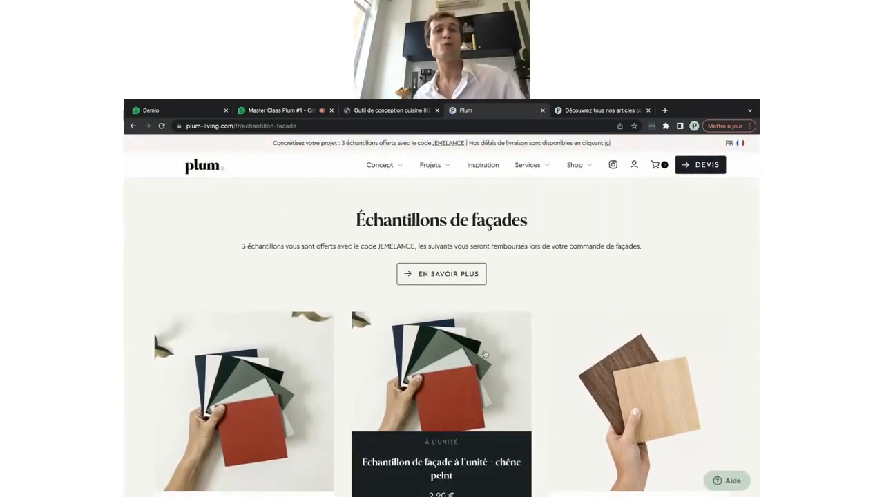
scroll(483, 354, "down", 1)
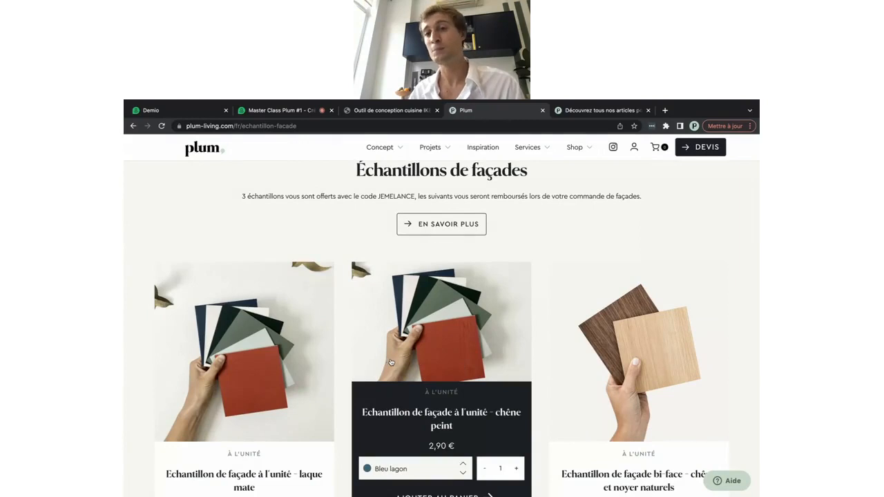
Browse the 2,90 € single samples and the 6, 18 and 19 sample boxes, briefly checking the IKEA plan
scroll(622, 352, "down", 1)
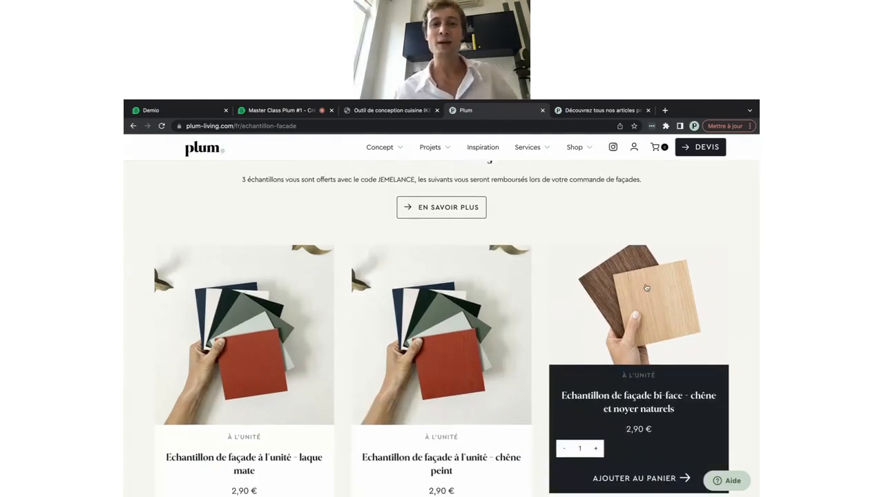
scroll(646, 287, "down", 3)
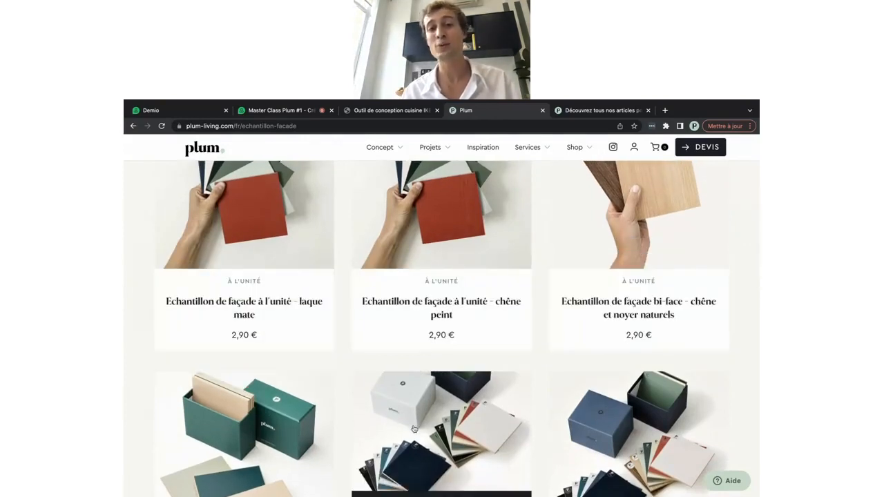
scroll(295, 414, "down", 1)
scroll(295, 414, "down", 1)
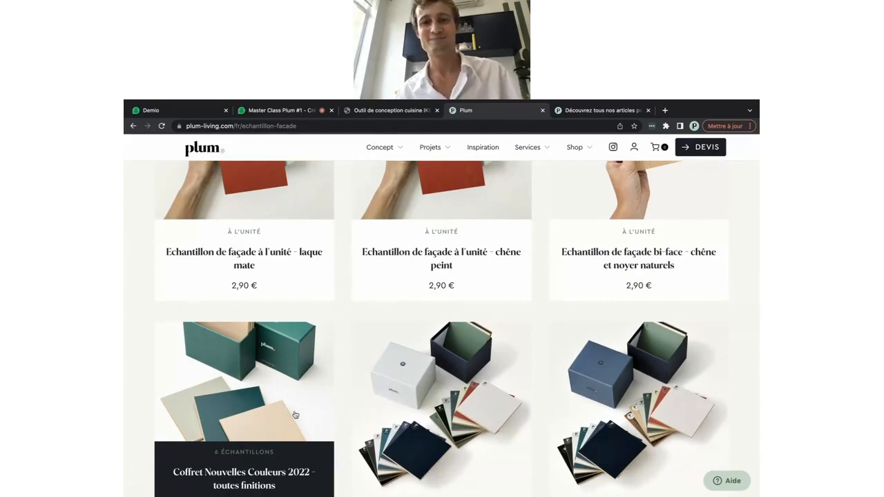
scroll(297, 414, "down", 3)
scroll(390, 411, "up", 2)
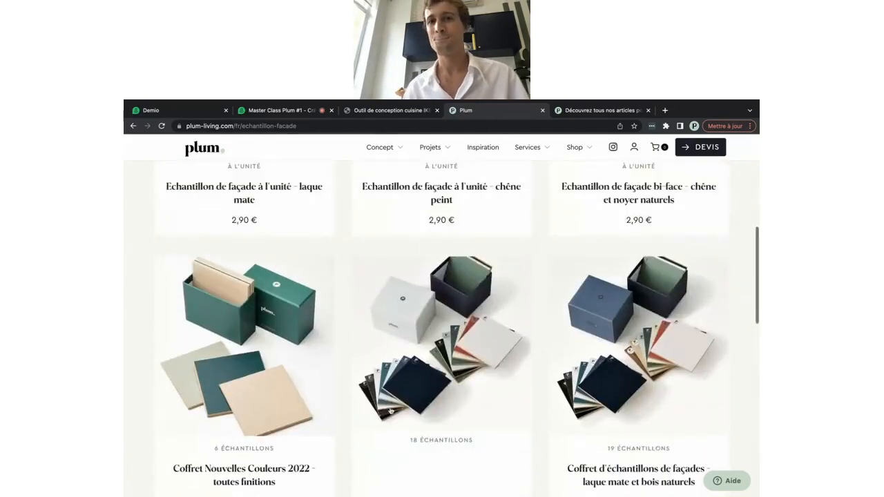
mouse_move(464, 196)
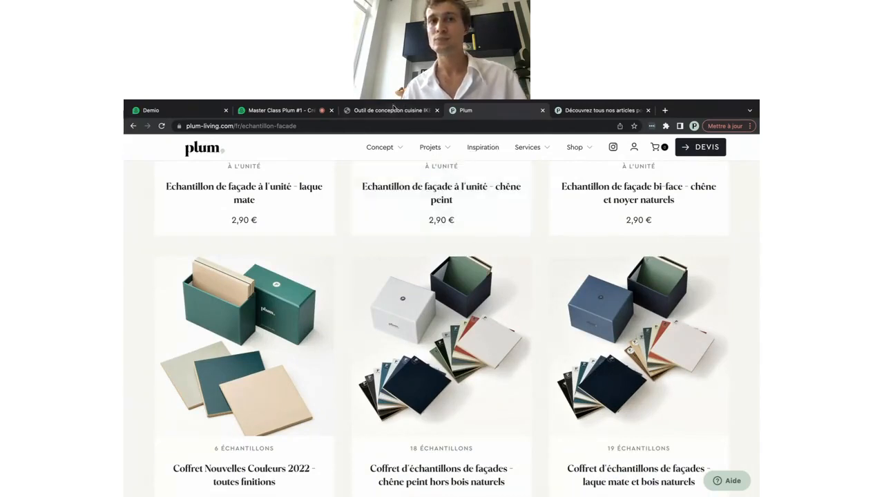
left_click(389, 110)
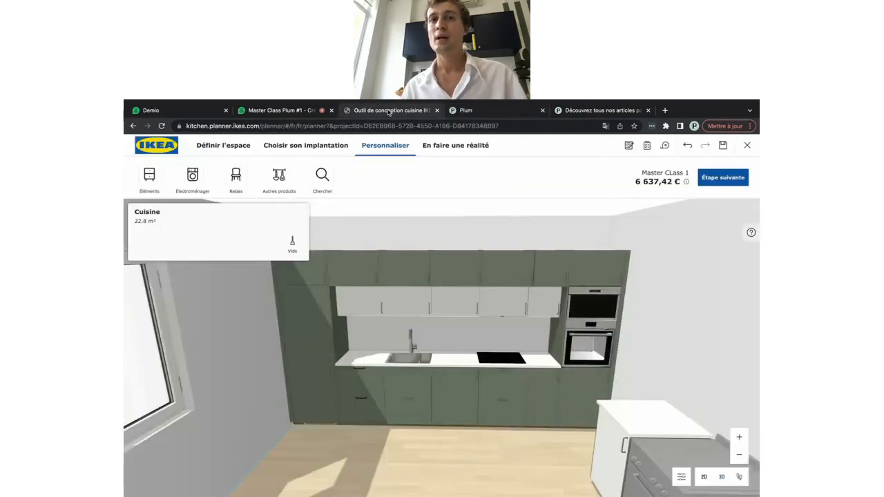
left_click(464, 111)
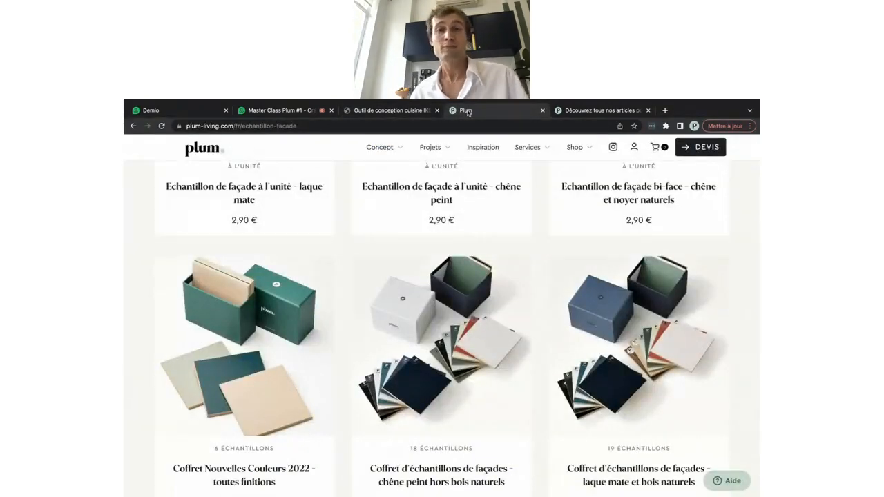
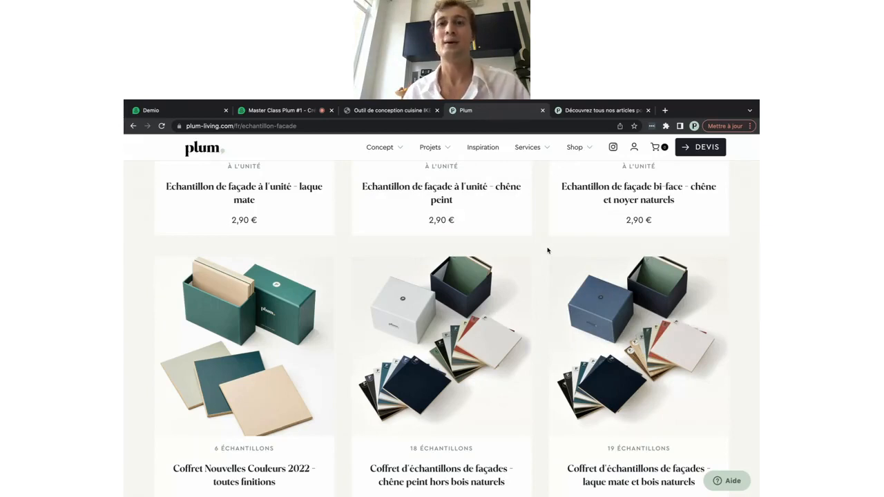
Go back to the Master CLass 1 kitchen plan in IKEA Kitchen Planner and advance it to its final step
mouse_move(494, 280)
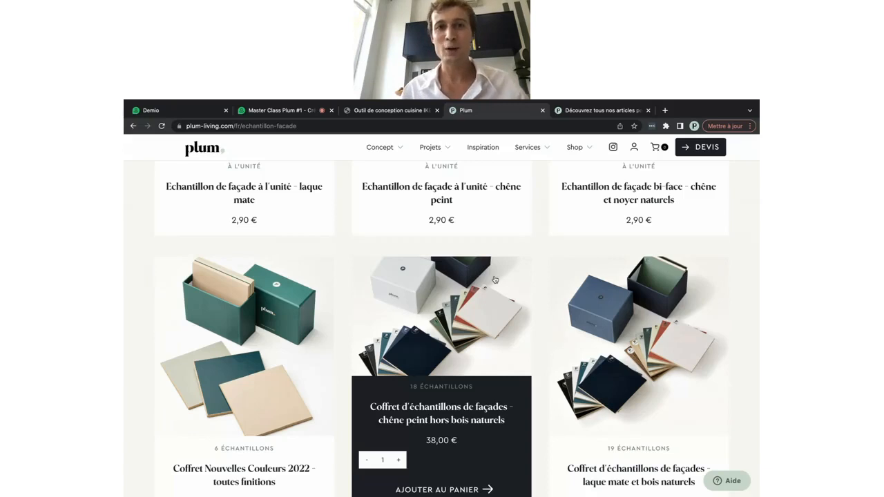
left_click(389, 110)
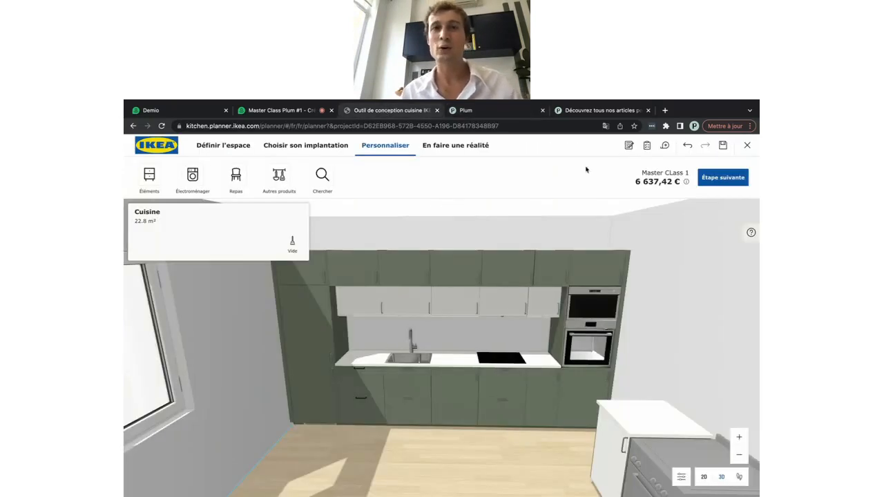
left_click(713, 183)
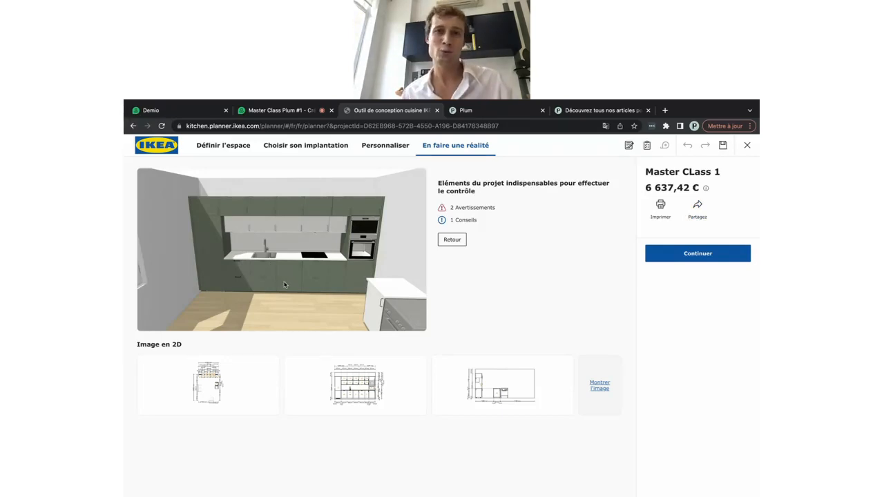
Save the kitchen project, copy its share link, and return to the Plum website
left_click(698, 206)
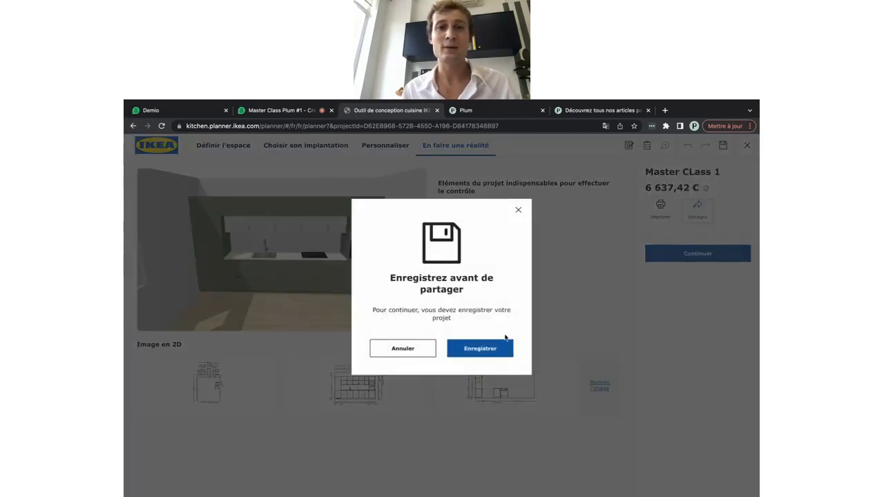
left_click(481, 349)
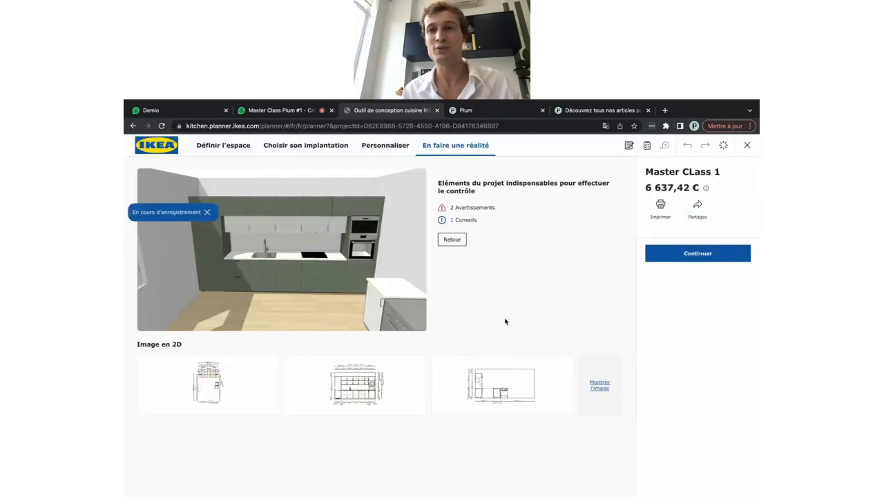
left_click(699, 209)
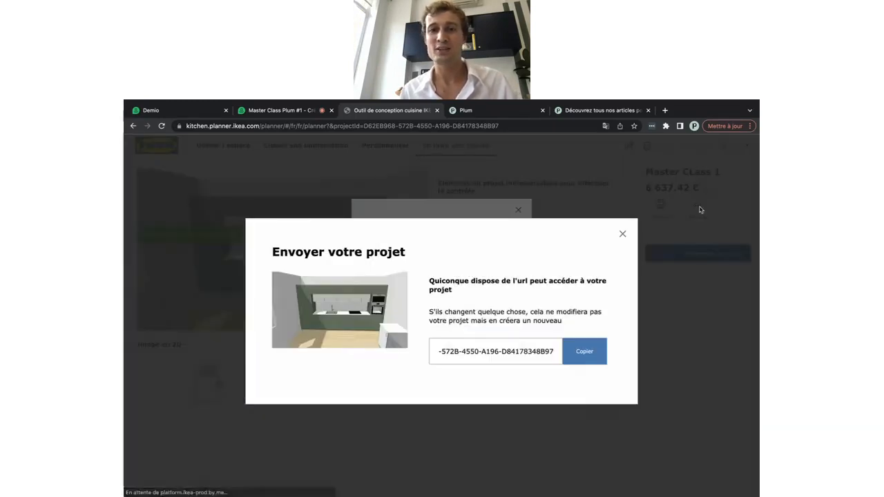
left_click(582, 352)
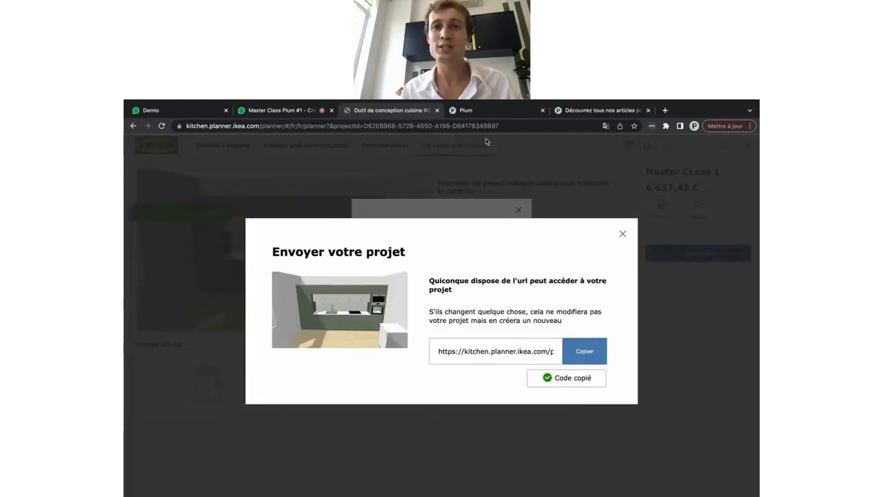
left_click(494, 113)
mouse_move(530, 147)
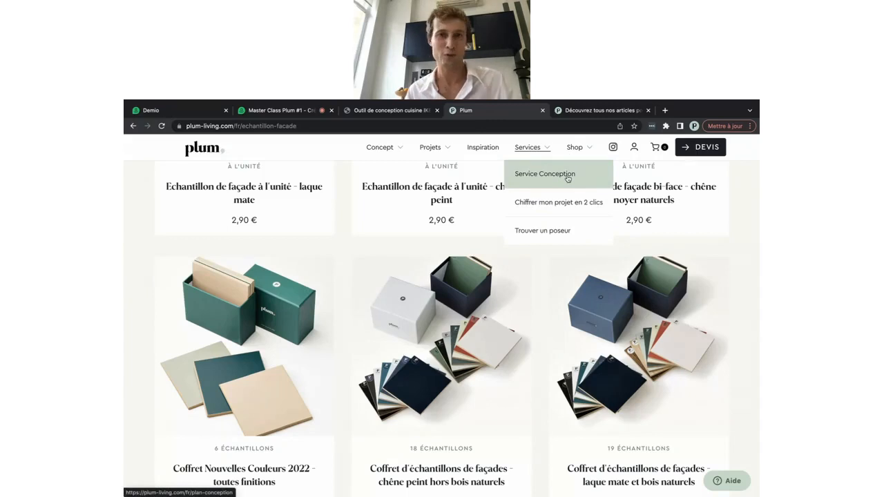
Open Chiffrer mon projet en 2 clics from the Services menu
left_click(544, 205)
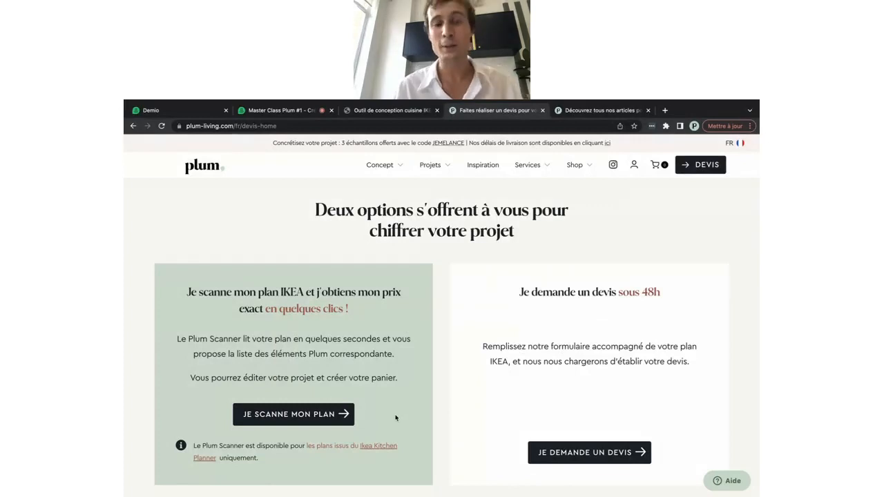
Start Plum Scanner and choose Design lisse facades in Laque mate, Bleu nuit
left_click(302, 417)
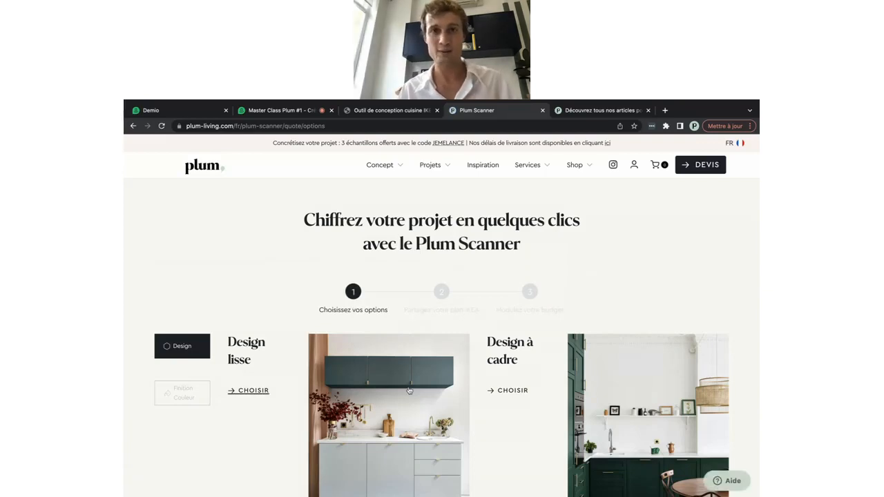
scroll(442, 352, "down", 3)
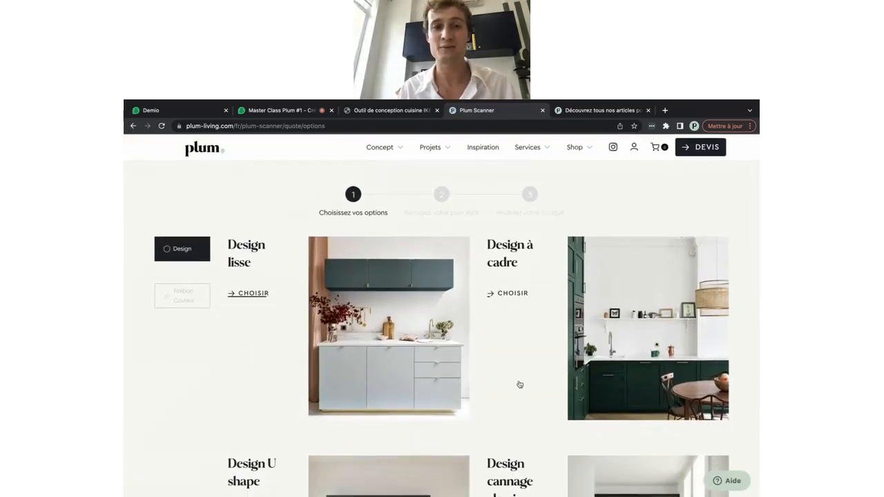
left_click(410, 312)
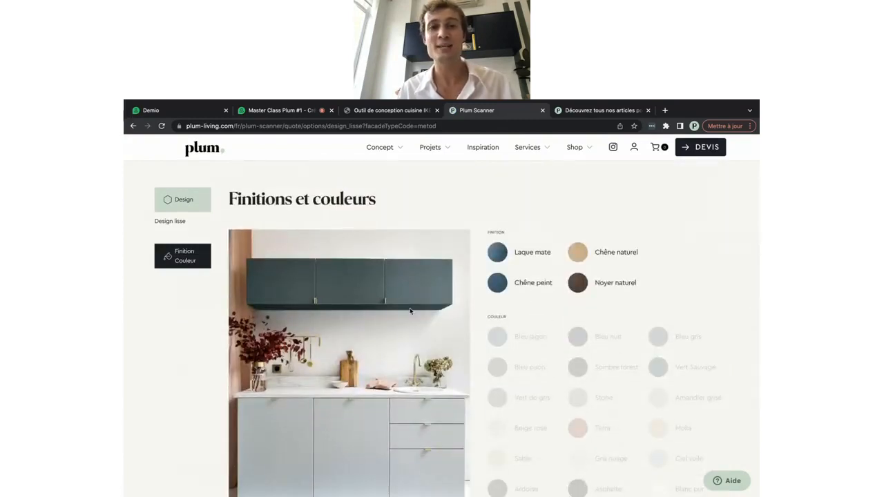
left_click(509, 253)
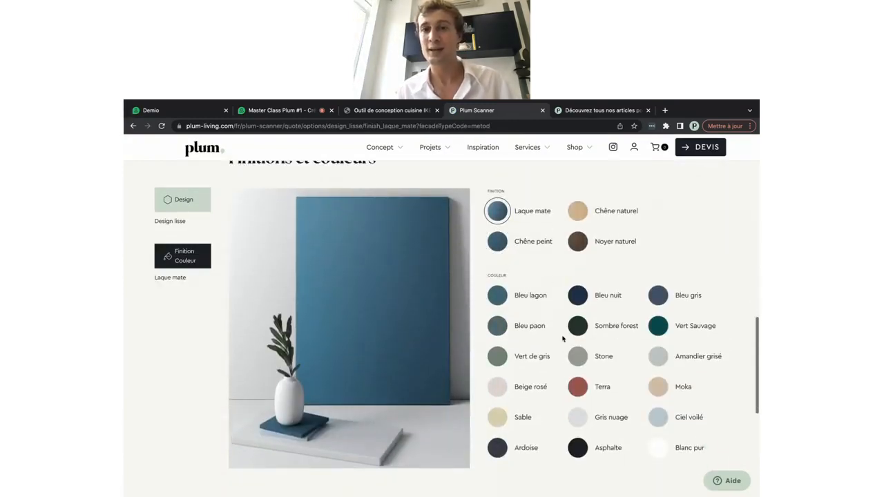
left_click(578, 294)
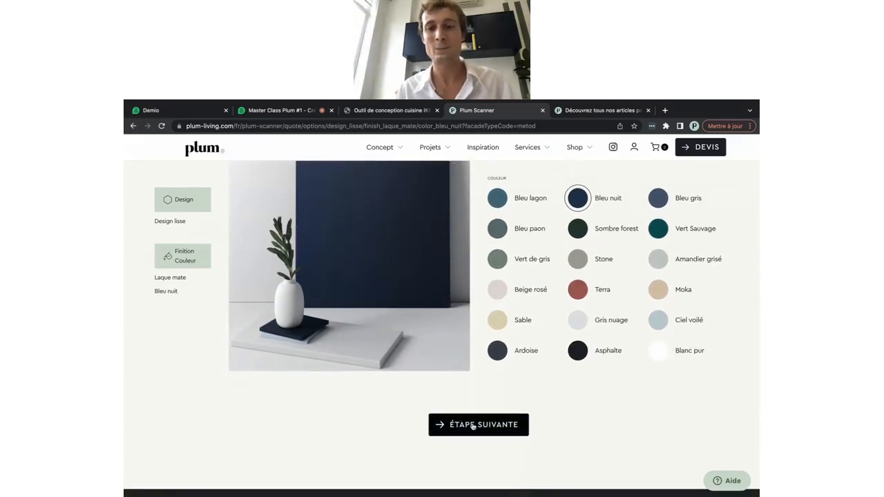
left_click(473, 425)
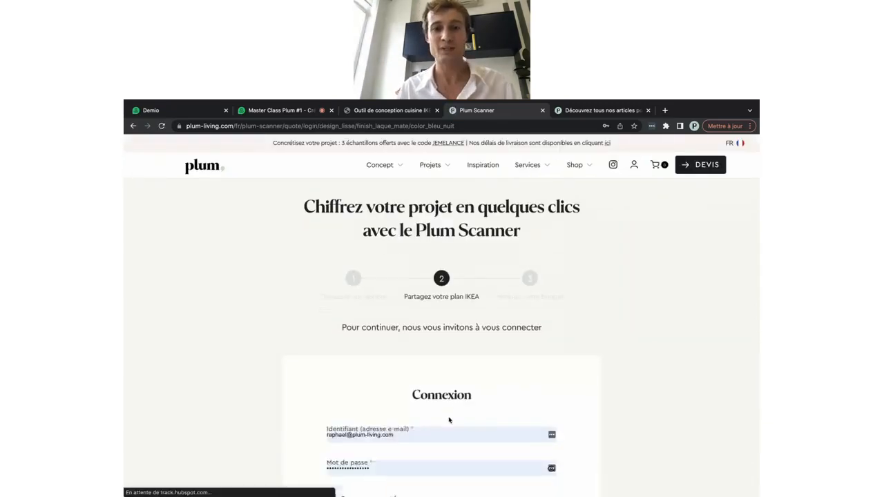
Sign in, mark the plan as made in the new IKEA planner, and paste its share link
scroll(449, 420, "down", 2)
left_click(430, 431)
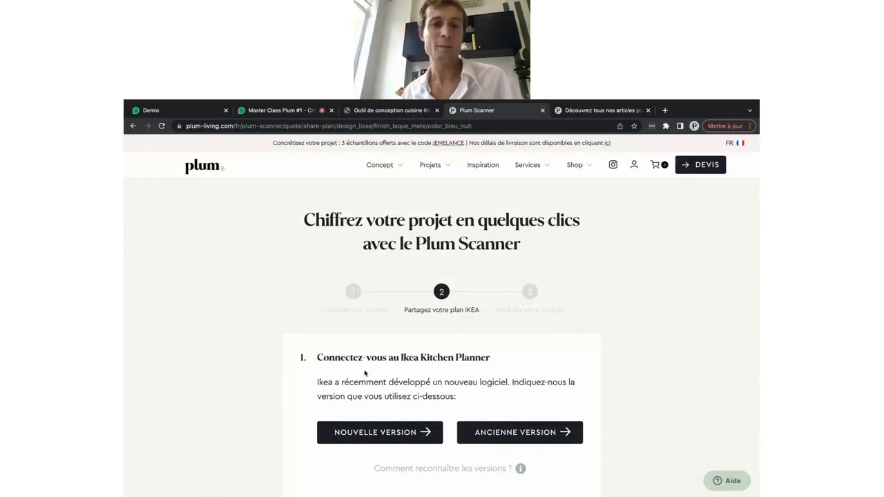
left_click(372, 435)
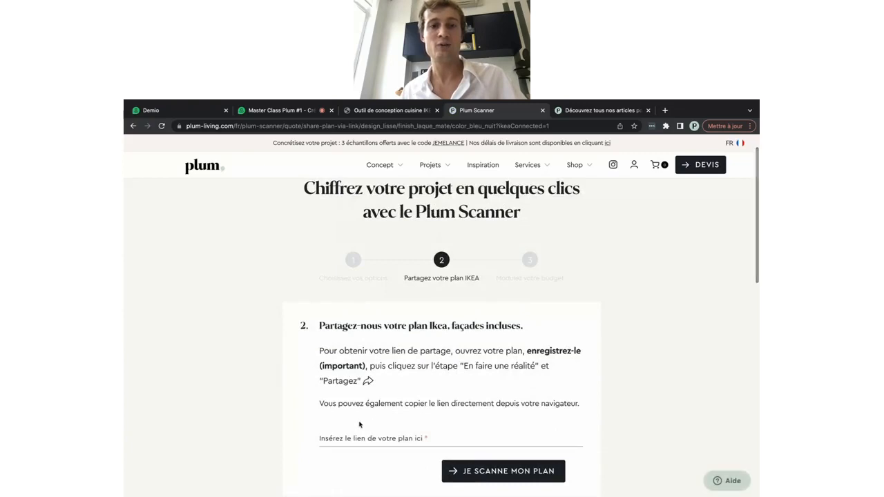
left_click(359, 423)
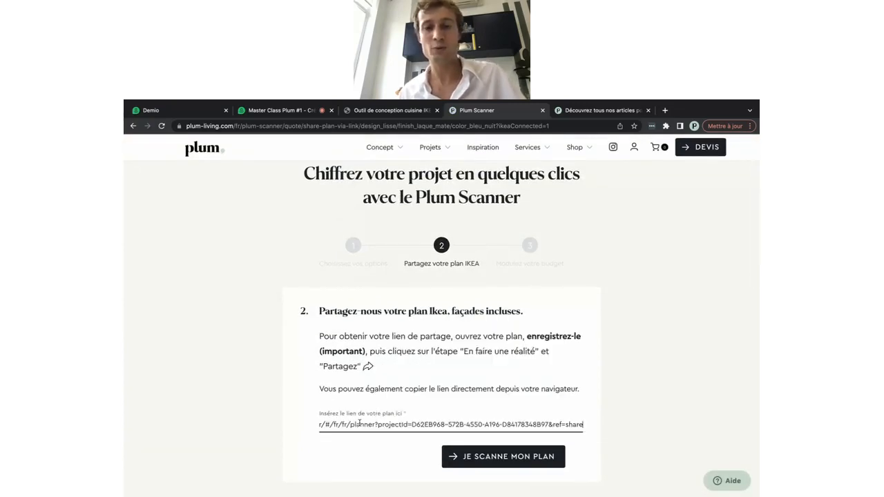
Scan the linked IKEA plan, review the 4086,00 € Plum article list, then return to the webinar
left_click(478, 459)
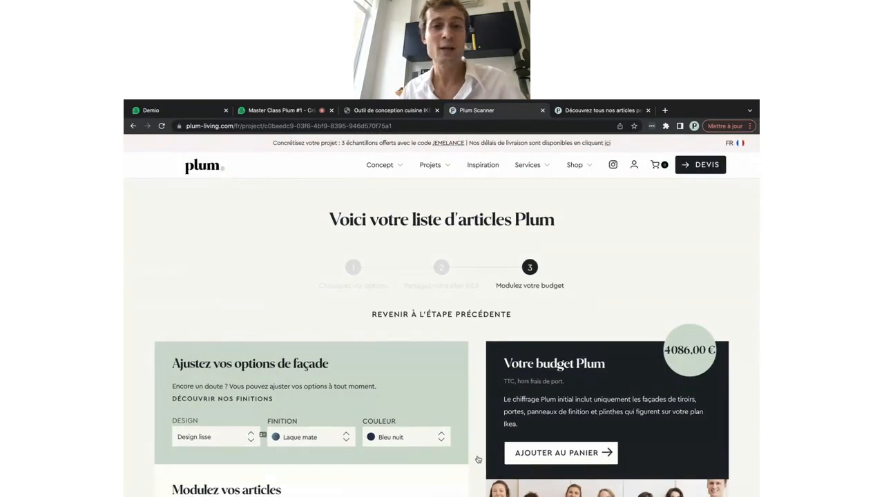
scroll(478, 459, "down", 3)
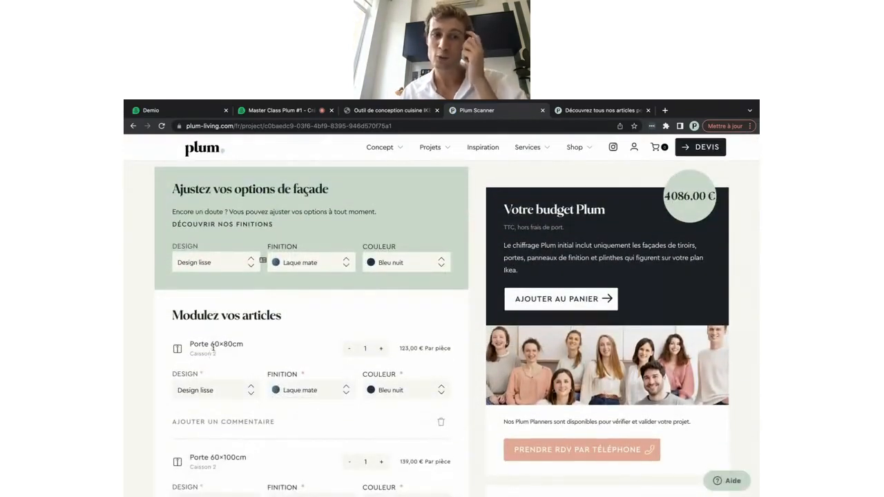
scroll(239, 352, "down", 2)
scroll(240, 352, "down", 4)
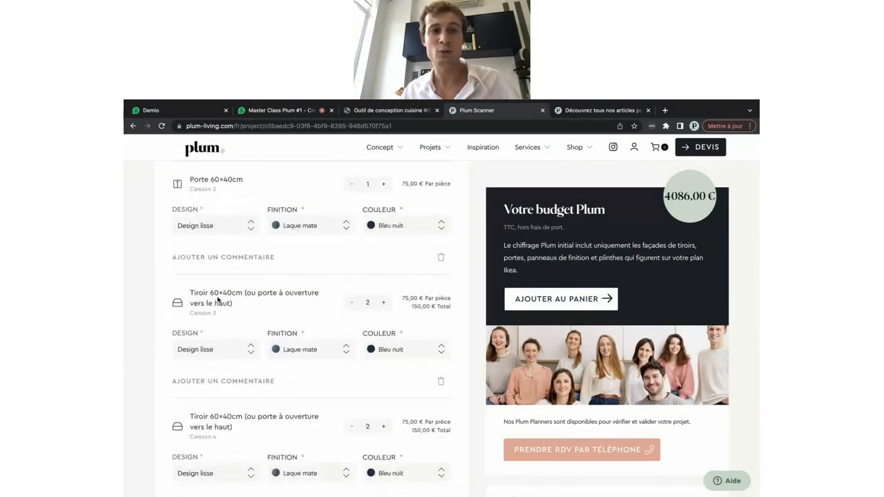
scroll(283, 306, "down", 4)
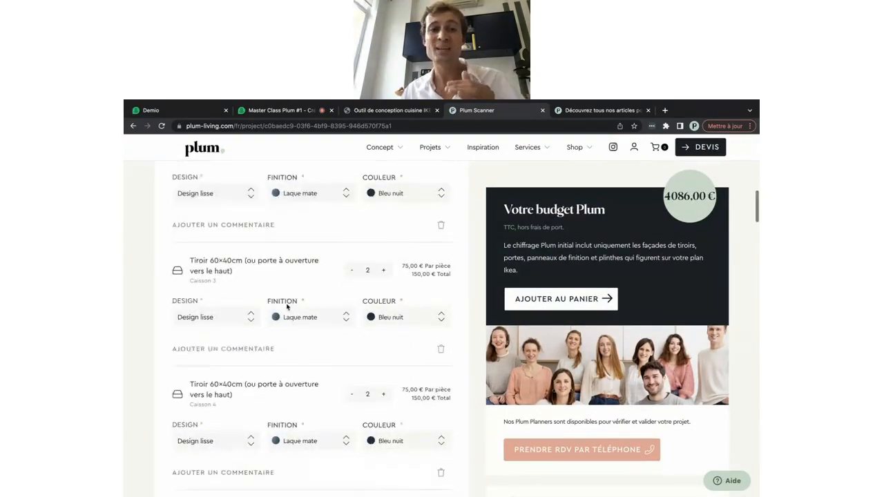
scroll(288, 307, "down", 8)
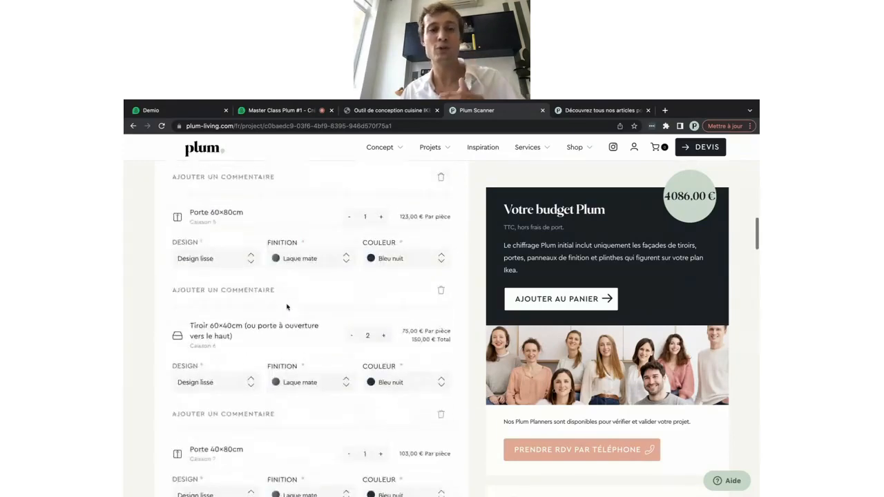
scroll(286, 308, "down", 4)
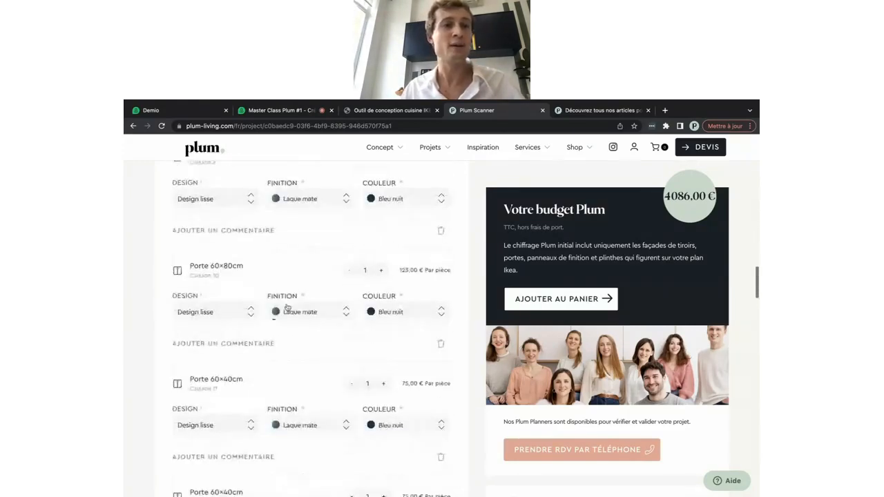
scroll(210, 310, "down", 7)
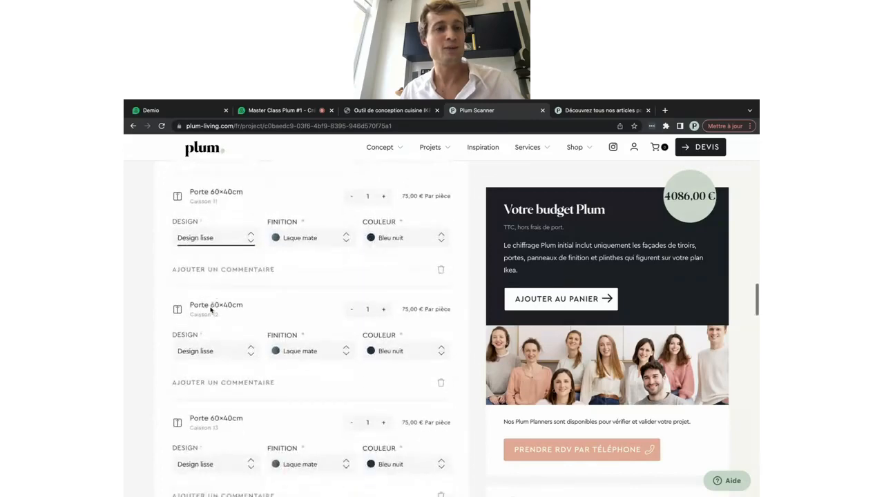
scroll(211, 309, "down", 7)
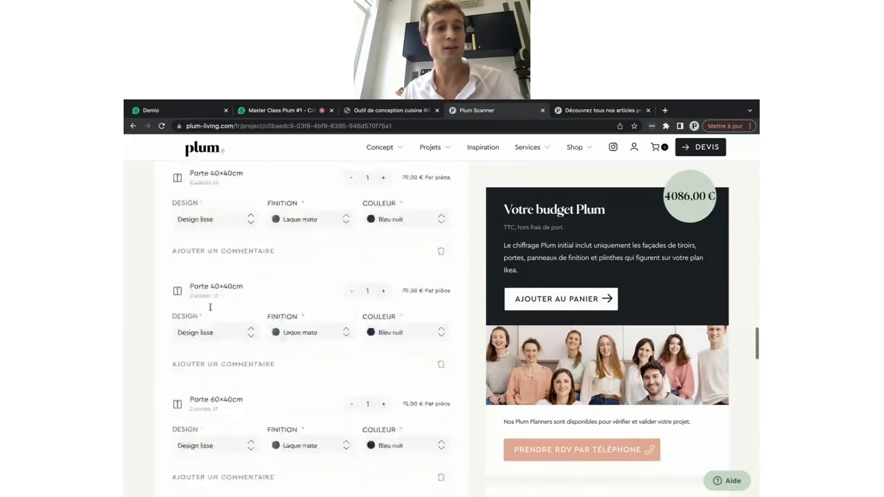
scroll(211, 308, "down", 5)
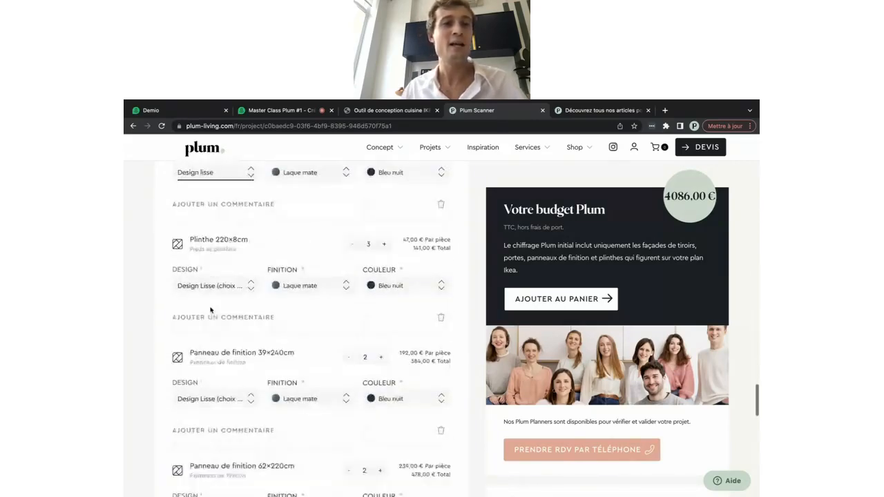
scroll(210, 310, "up", 1)
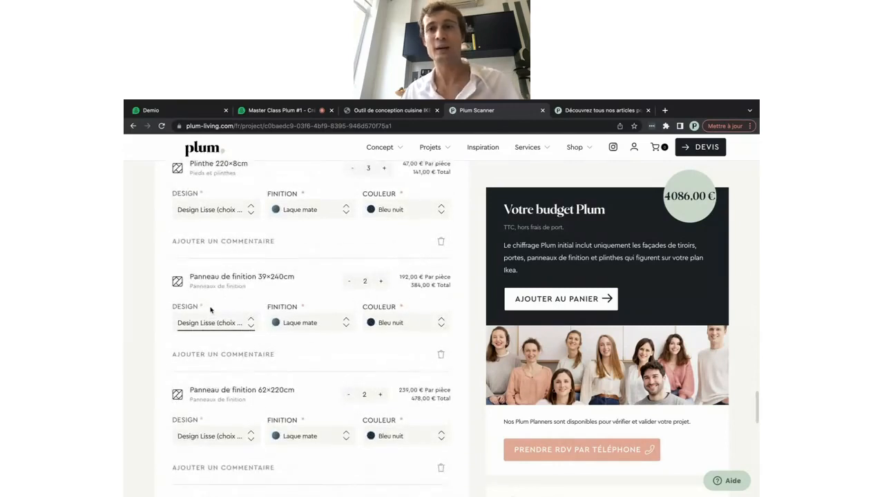
scroll(210, 309, "up", 2)
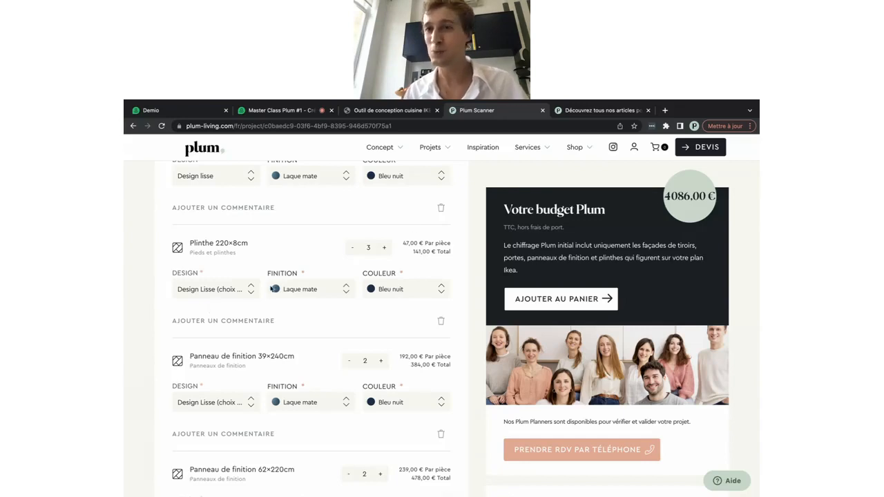
scroll(393, 337, "down", 1)
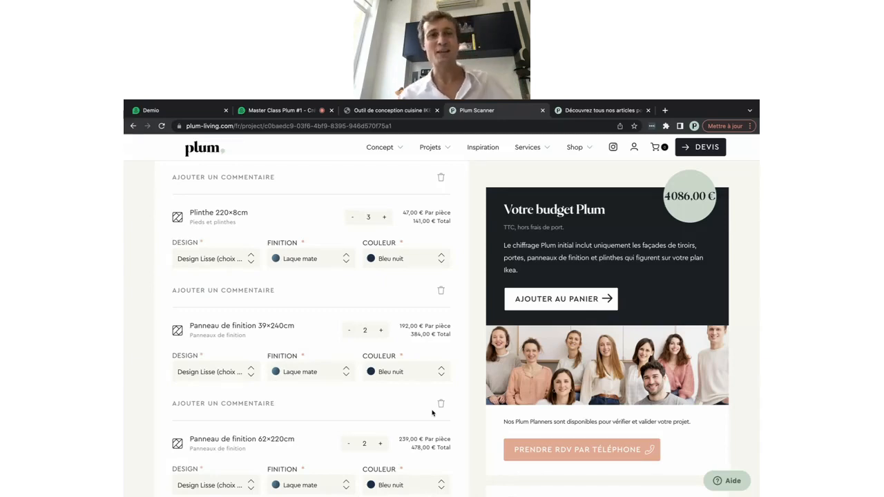
left_click(274, 112)
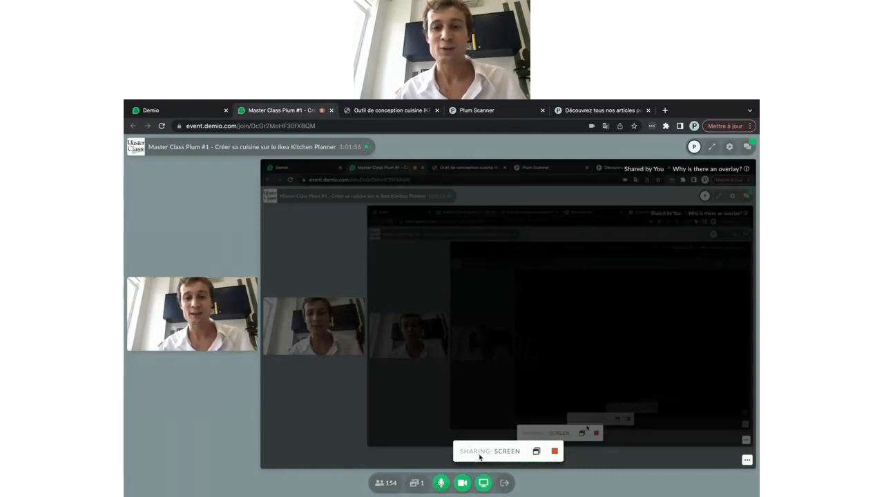